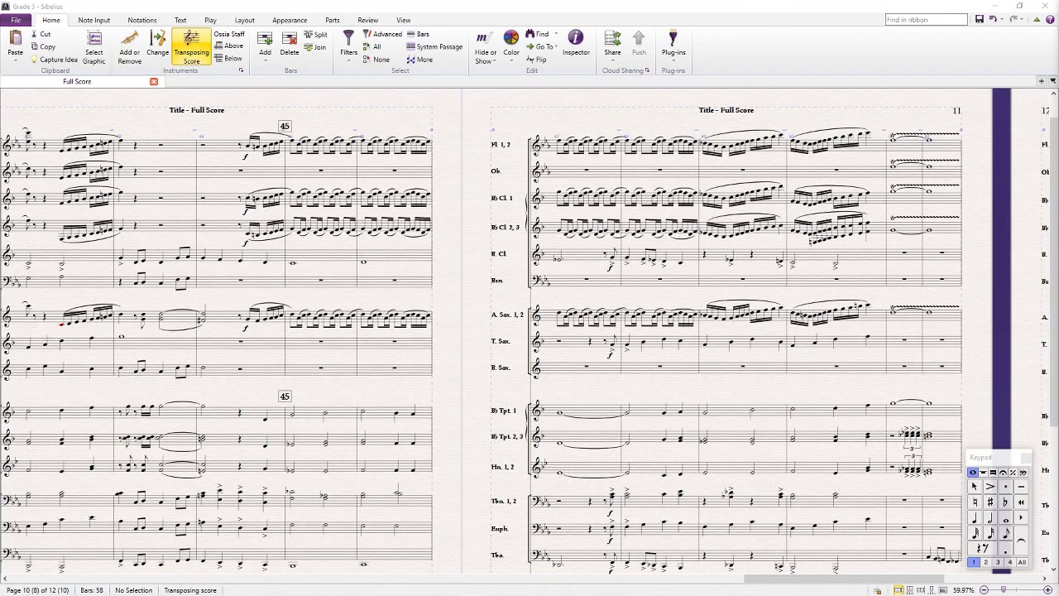
Review the full score backward from rehearsal mark 45 on page 10 to the opening title page
{"action": "left_click_drag", "start_coordinate": [361, 118], "coordinate": [432, 147]}
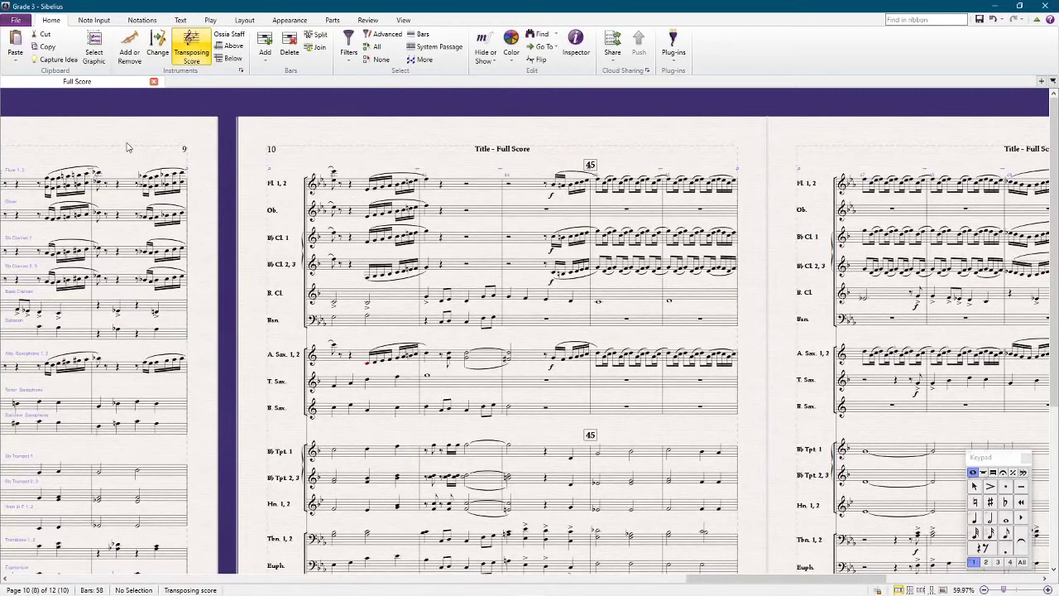
{"action": "left_click_drag", "start_coordinate": [127, 147], "coordinate": [561, 191]}
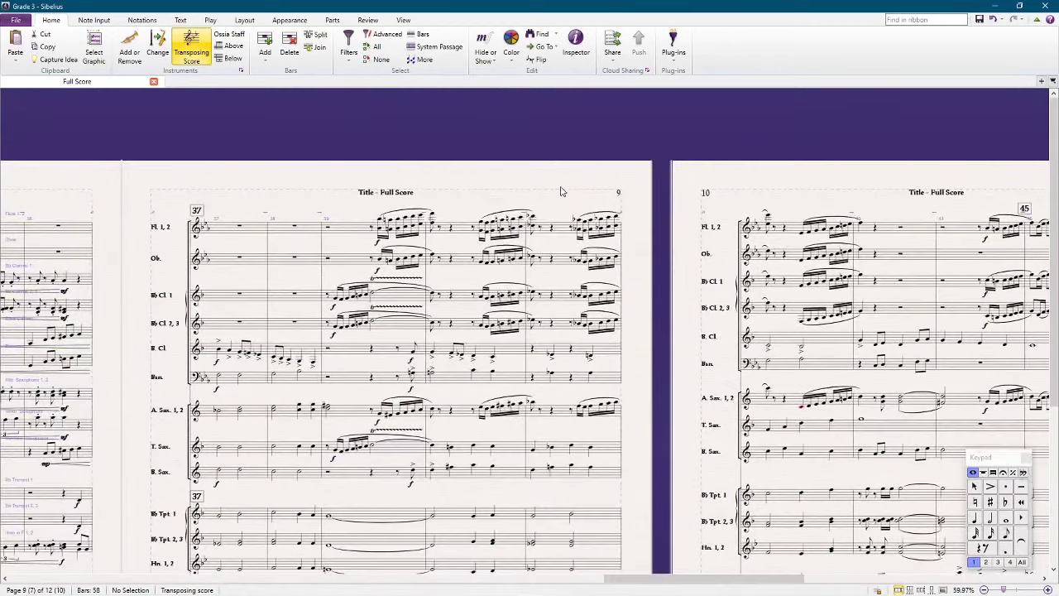
{"action": "left_click_drag", "start_coordinate": [207, 184], "coordinate": [809, 138]}
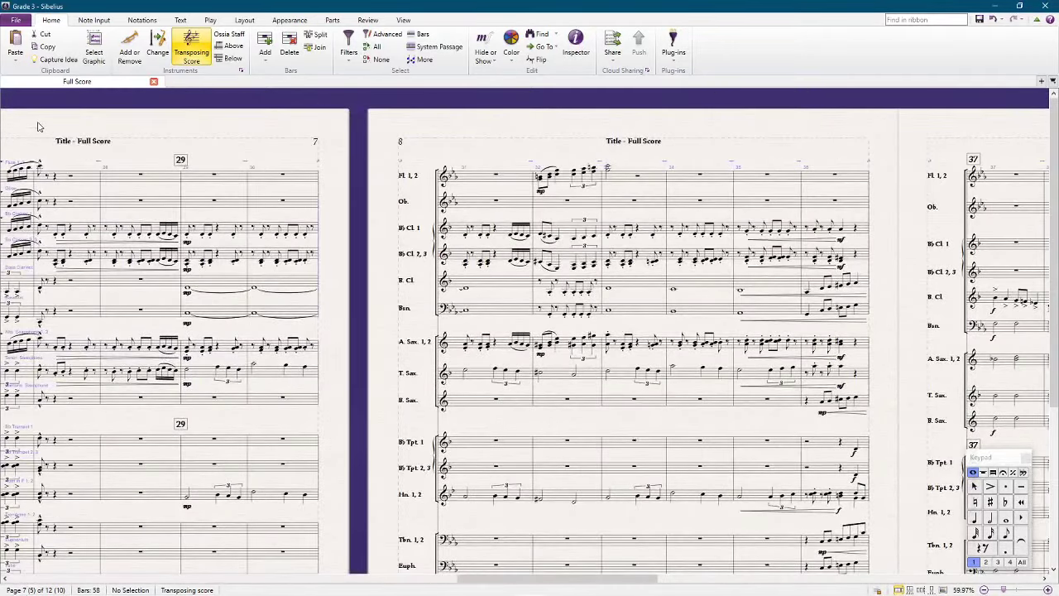
{"action": "left_click_drag", "start_coordinate": [40, 126], "coordinate": [643, 106]}
{"action": "left_click_drag", "start_coordinate": [89, 127], "coordinate": [373, 103]}
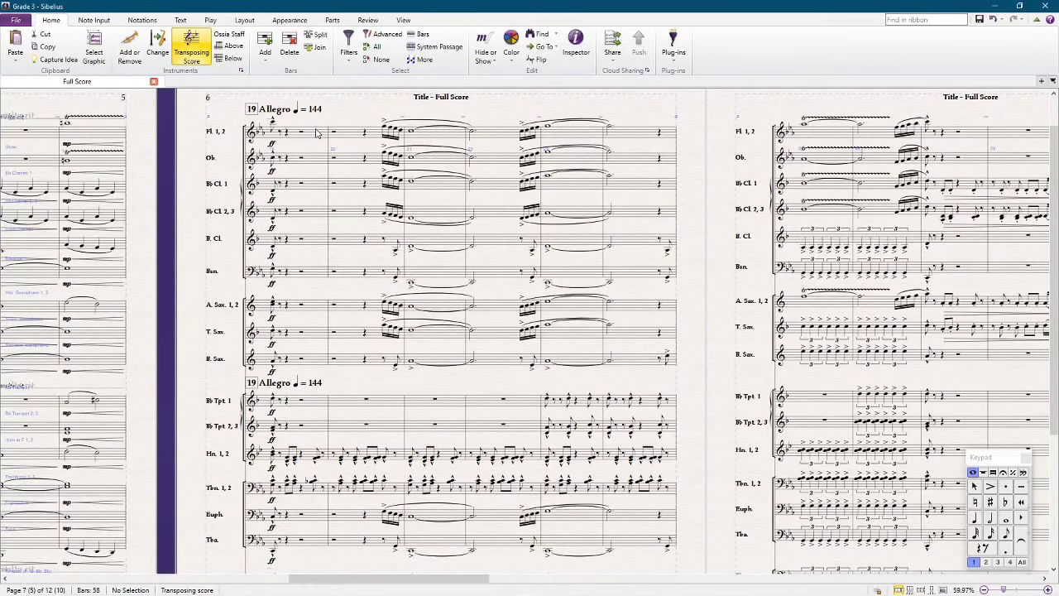
{"action": "scroll", "coordinate": [298, 161], "scroll_direction": "left", "scroll_amount": 3}
{"action": "scroll", "coordinate": [297, 162], "scroll_direction": "left", "scroll_amount": 20}
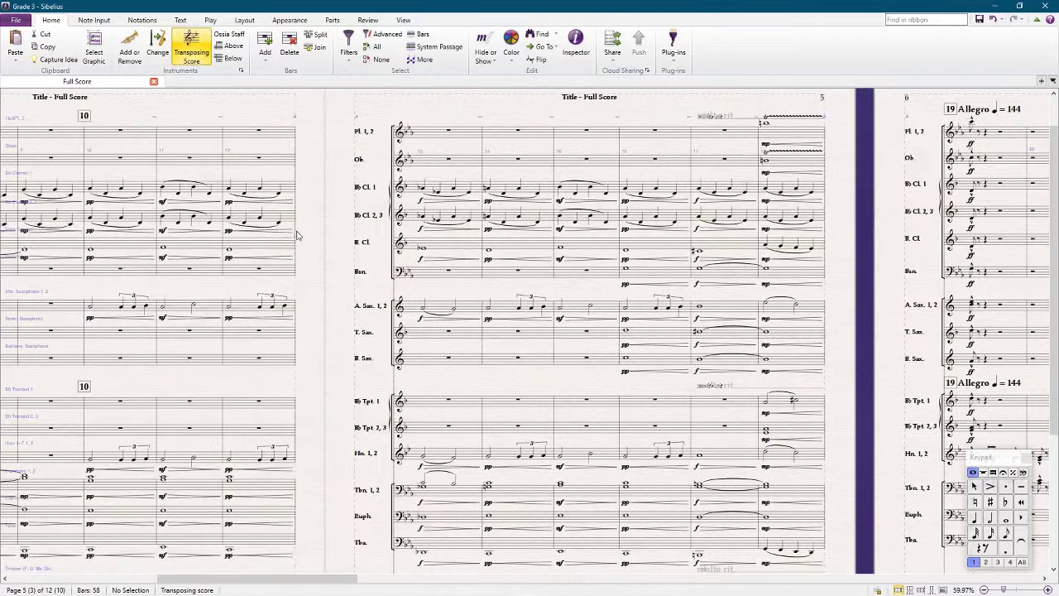
{"action": "scroll", "coordinate": [279, 249], "scroll_direction": "left", "scroll_amount": 5}
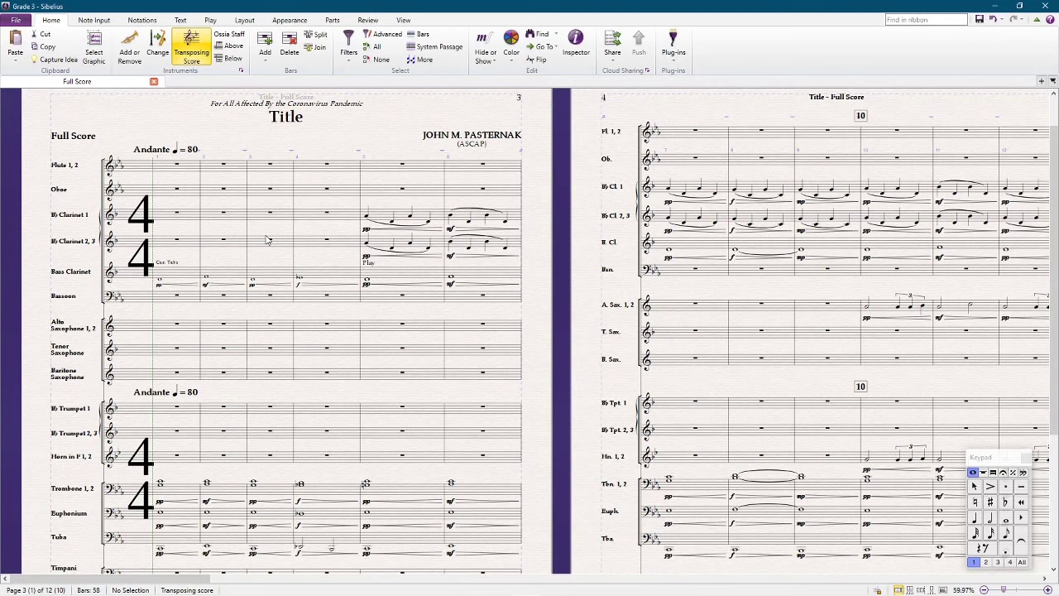
Examine the opening Andante pages across all staves, from the woodwinds to the percussion, up to the pages before the Allegro
{"action": "left_click", "coordinate": [193, 170]}
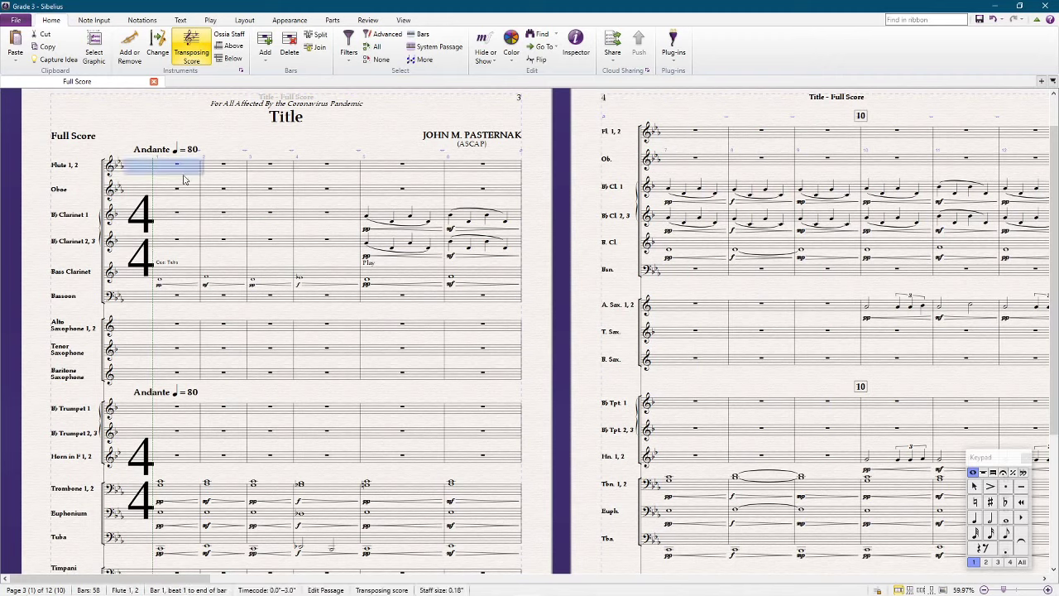
{"action": "key", "text": "Escape"}
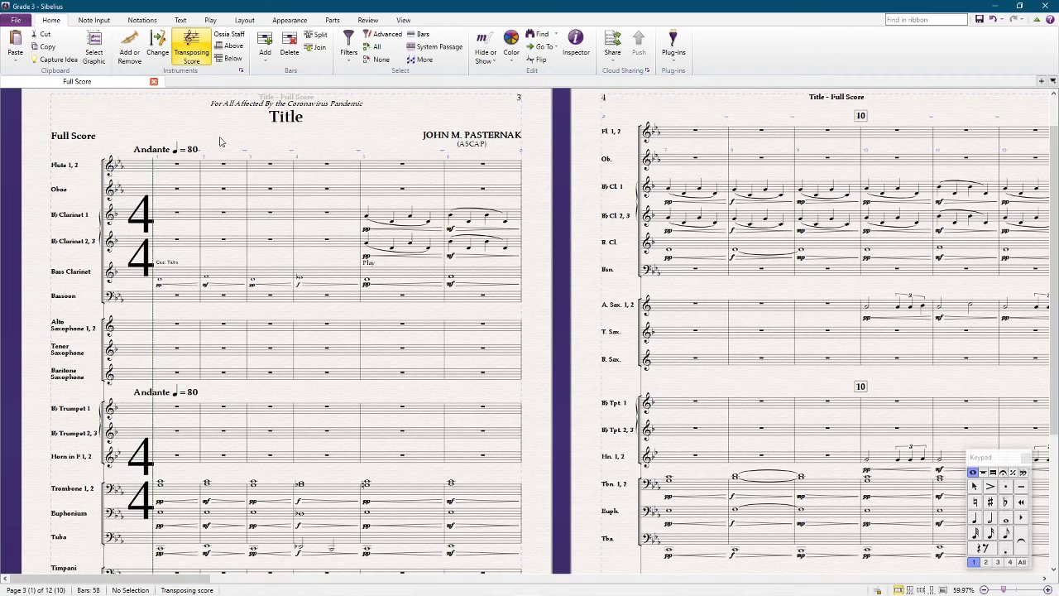
{"action": "scroll", "coordinate": [219, 142], "scroll_direction": "down", "scroll_amount": 3}
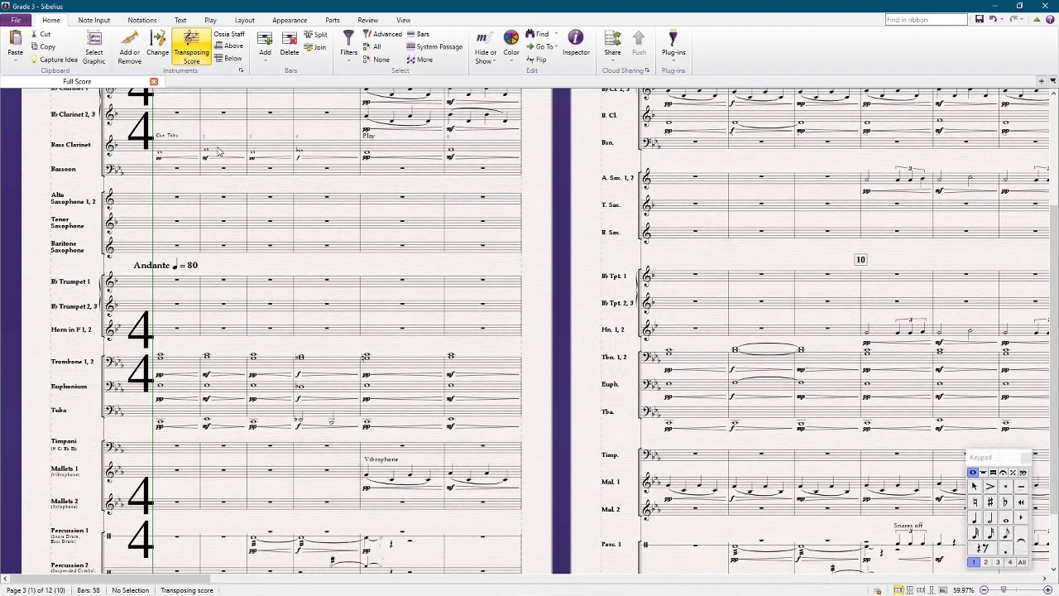
{"action": "scroll", "coordinate": [218, 149], "scroll_direction": "right", "scroll_amount": 5}
{"action": "scroll", "coordinate": [220, 151], "scroll_direction": "right", "scroll_amount": 6}
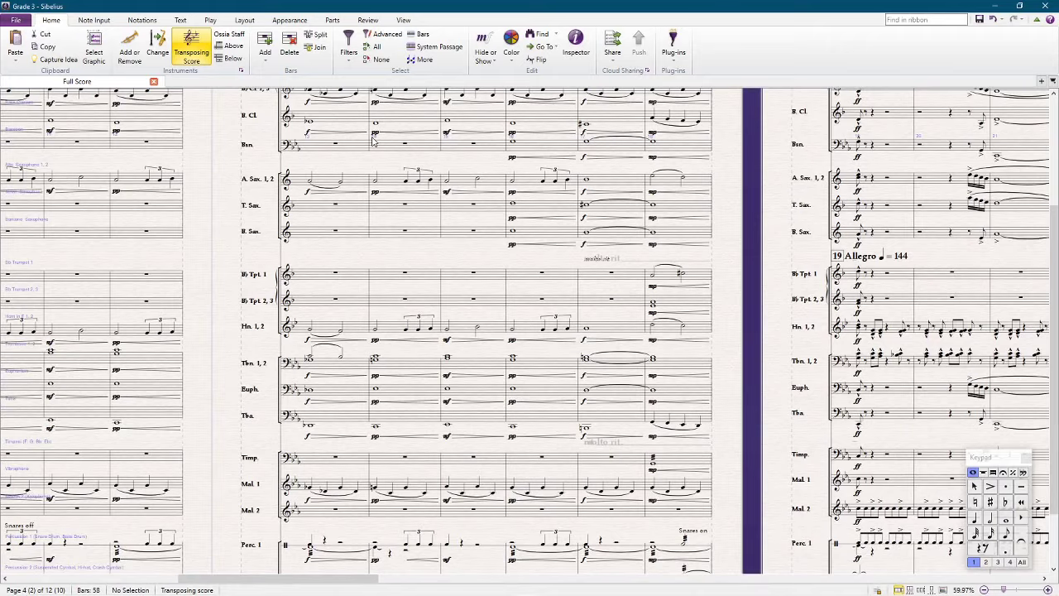
{"action": "scroll", "coordinate": [374, 143], "scroll_direction": "up", "scroll_amount": 3}
{"action": "scroll", "coordinate": [365, 143], "scroll_direction": "left", "scroll_amount": 3}
{"action": "scroll", "coordinate": [290, 183], "scroll_direction": "left", "scroll_amount": 8}
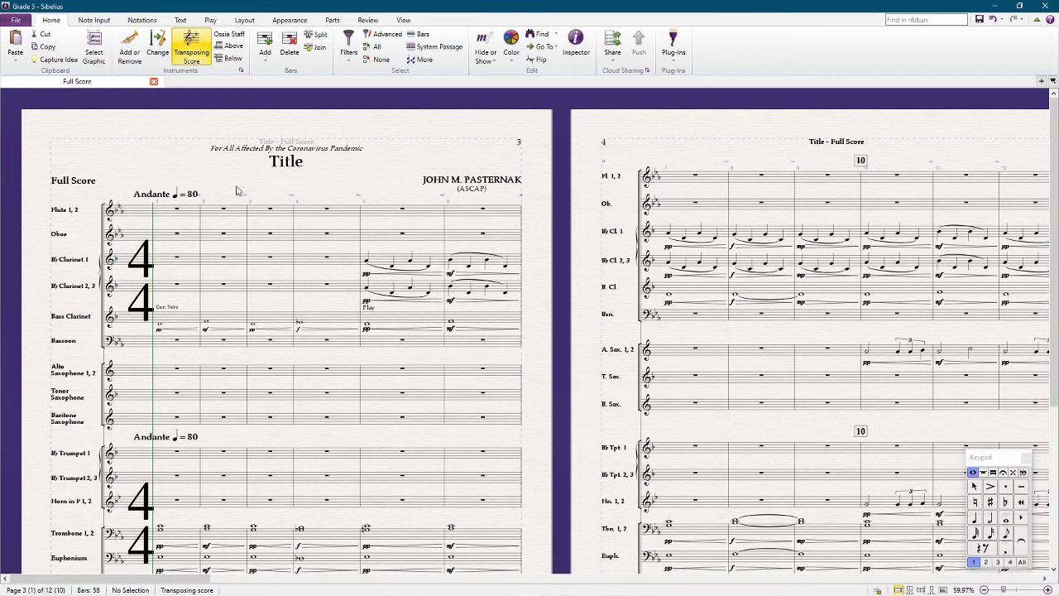
{"action": "scroll", "coordinate": [236, 190], "scroll_direction": "down", "scroll_amount": 3}
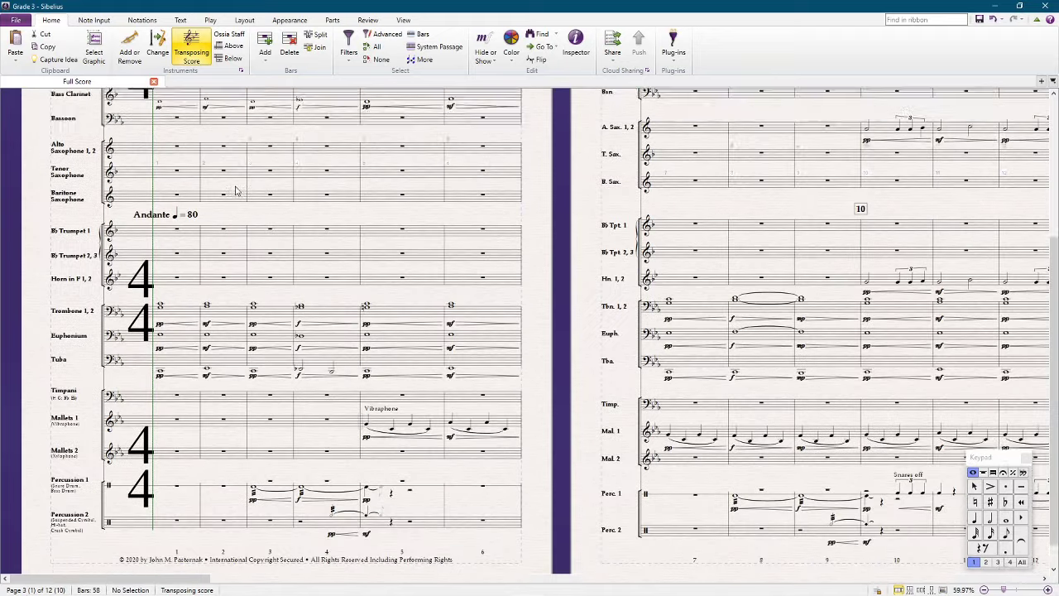
{"action": "scroll", "coordinate": [235, 190], "scroll_direction": "down", "scroll_amount": 1}
{"action": "scroll", "coordinate": [234, 189], "scroll_direction": "up", "scroll_amount": 2}
{"action": "scroll", "coordinate": [234, 189], "scroll_direction": "right", "scroll_amount": 5}
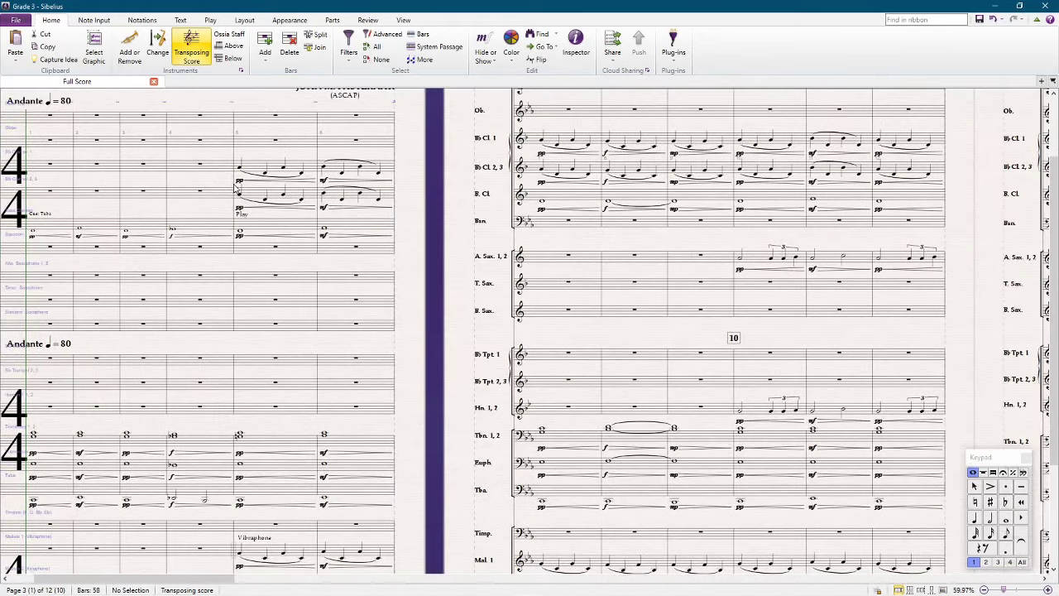
{"action": "scroll", "coordinate": [234, 189], "scroll_direction": "right", "scroll_amount": 6}
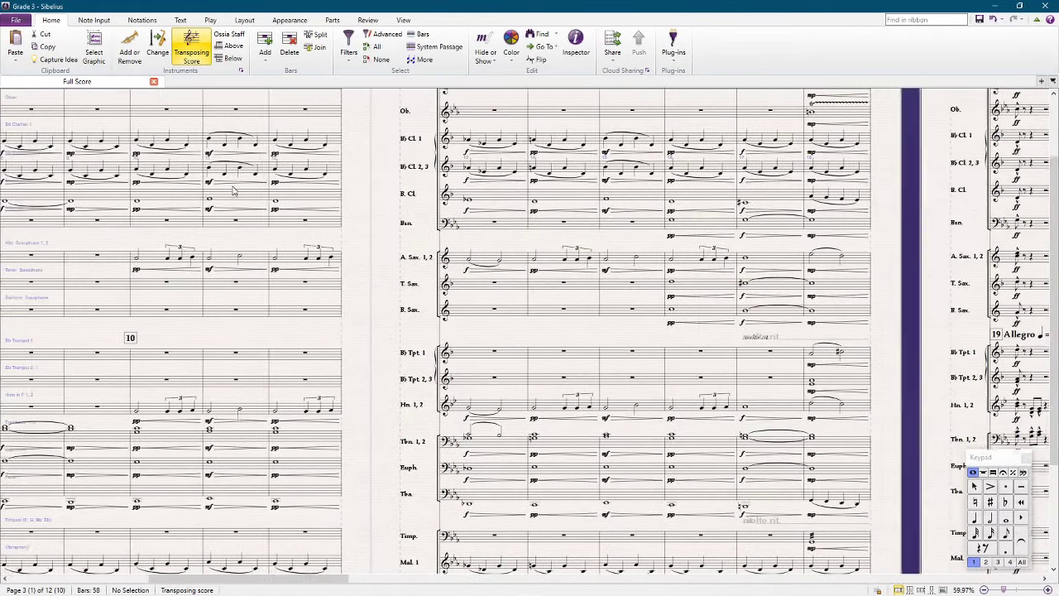
Return to the opening page, play the score from bar 1 through the written music, and stop playback in the empty bars on page 12
{"action": "scroll", "coordinate": [232, 190], "scroll_direction": "left", "scroll_amount": 6}
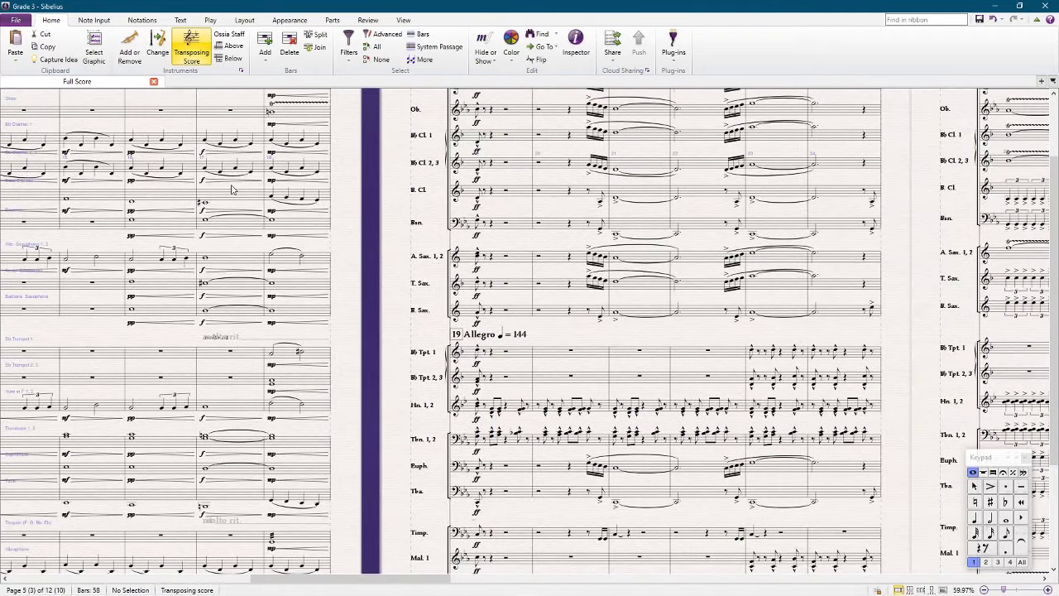
{"action": "scroll", "coordinate": [232, 176], "scroll_direction": "left", "scroll_amount": 8}
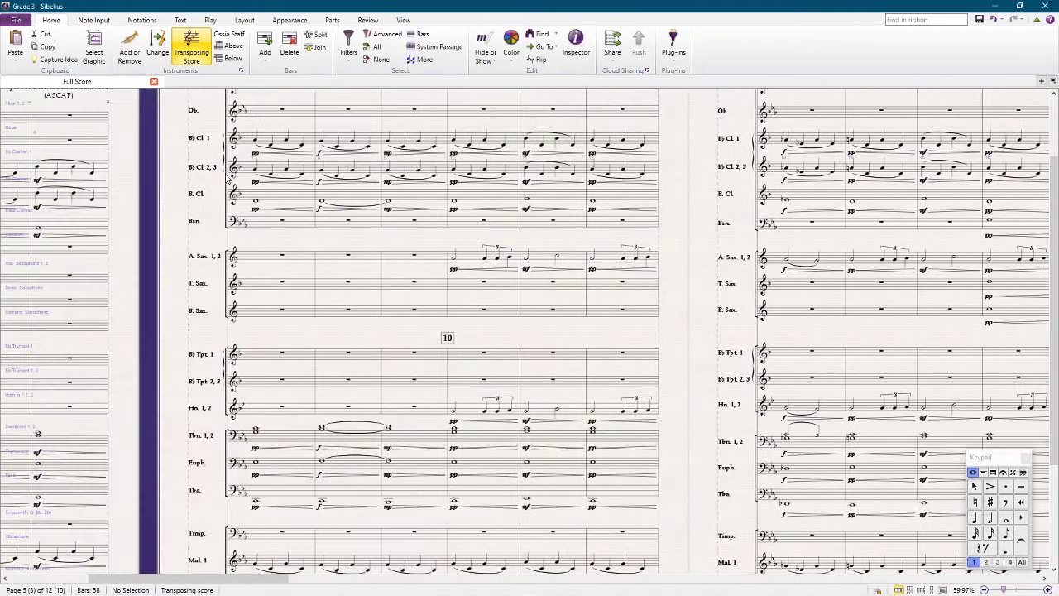
{"action": "scroll", "coordinate": [222, 140], "scroll_direction": "up", "scroll_amount": 2}
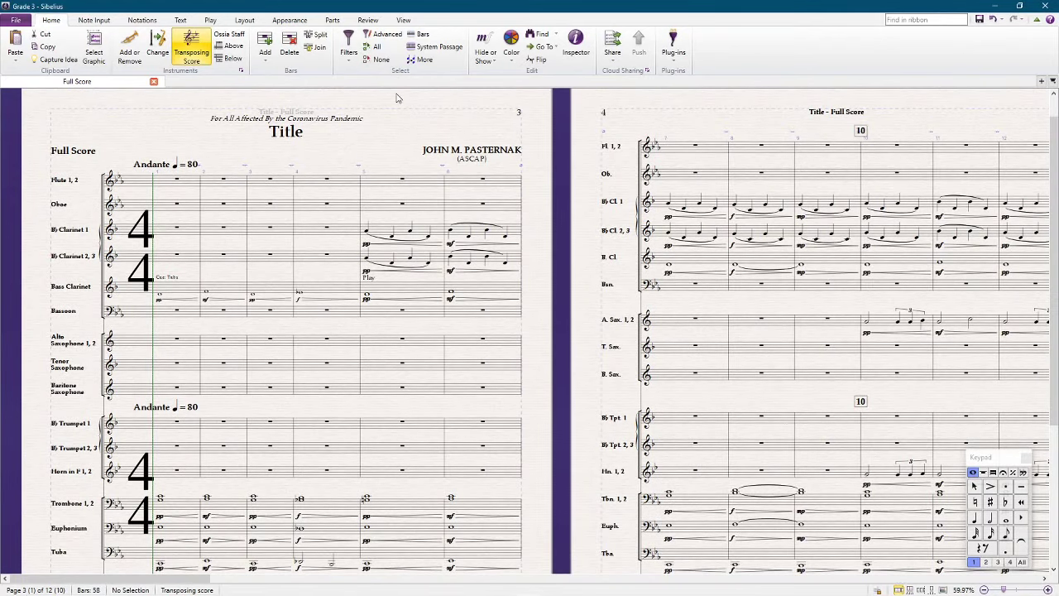
{"action": "key", "text": "space"}
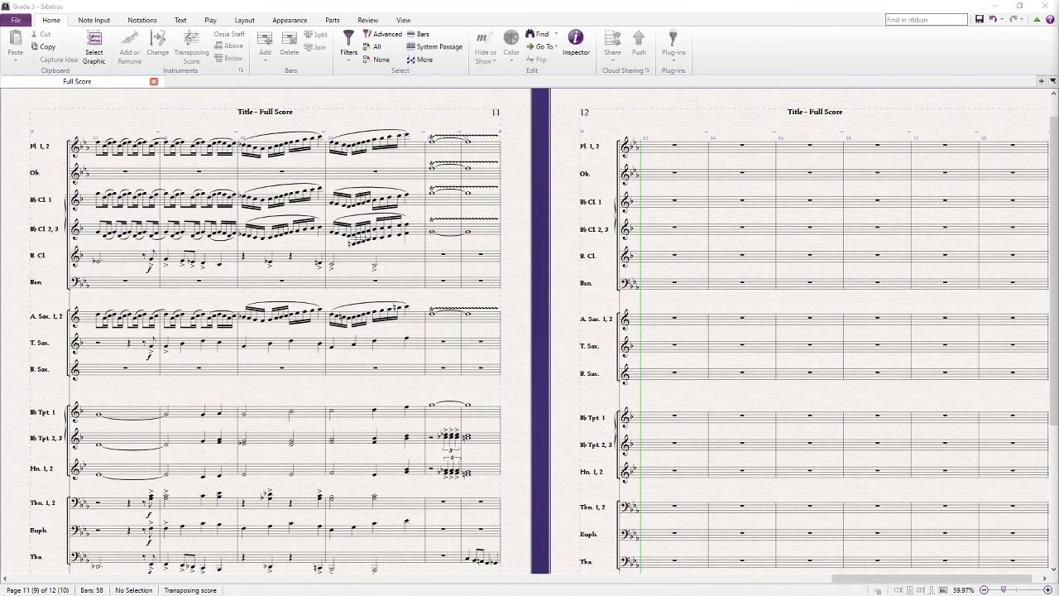
{"action": "key", "text": "space"}
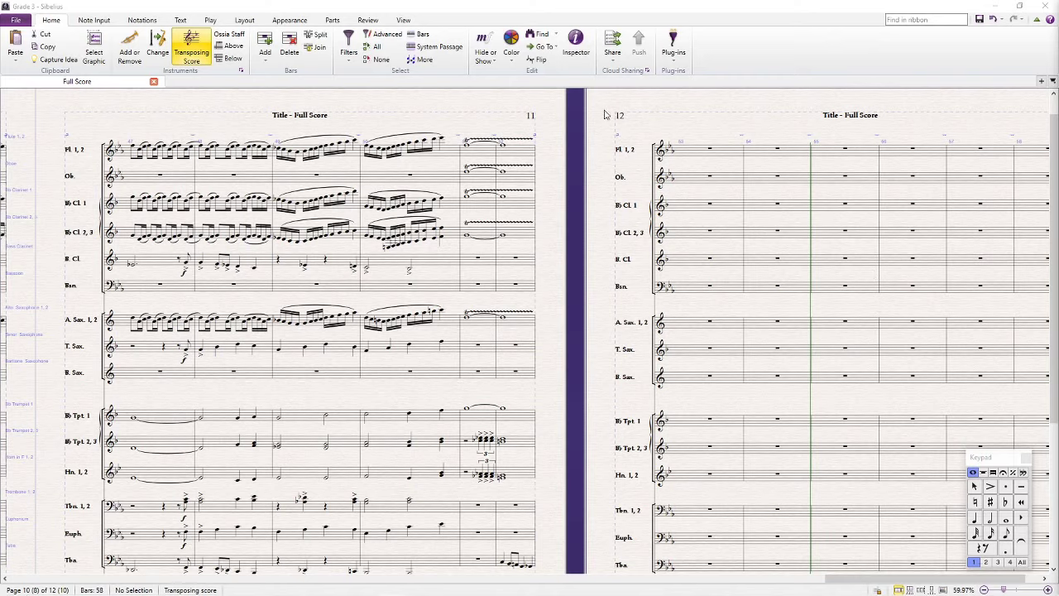
Look back over the score from page 11 through rehearsal marks 37, 29 and 10 to the first page
{"action": "left_click_drag", "start_coordinate": [604, 115], "coordinate": [850, 141]}
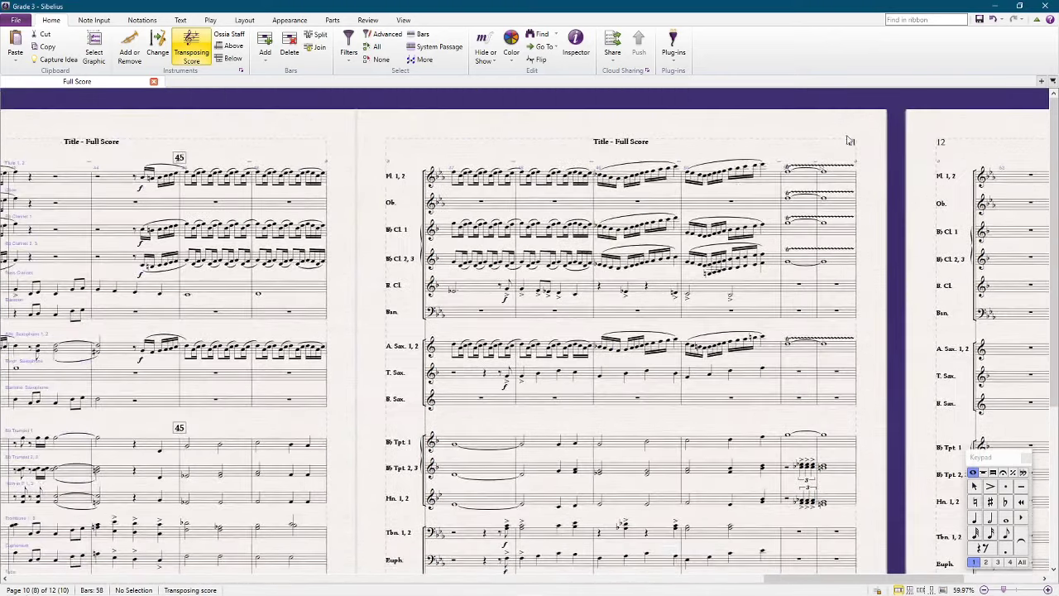
{"action": "scroll", "coordinate": [527, 339], "scroll_direction": "left", "scroll_amount": 10}
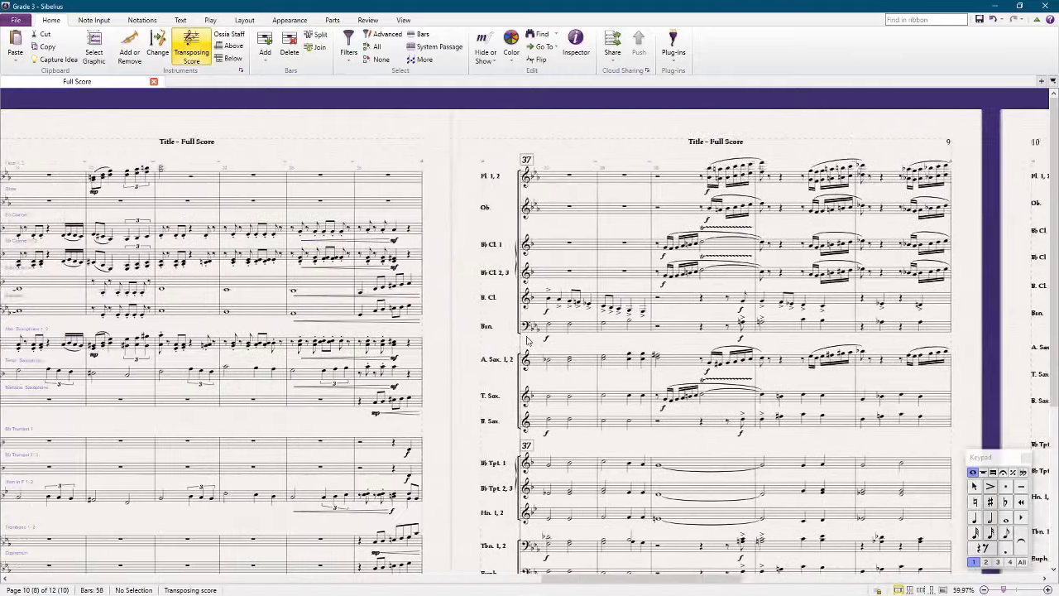
{"action": "scroll", "coordinate": [527, 339], "scroll_direction": "left", "scroll_amount": 8}
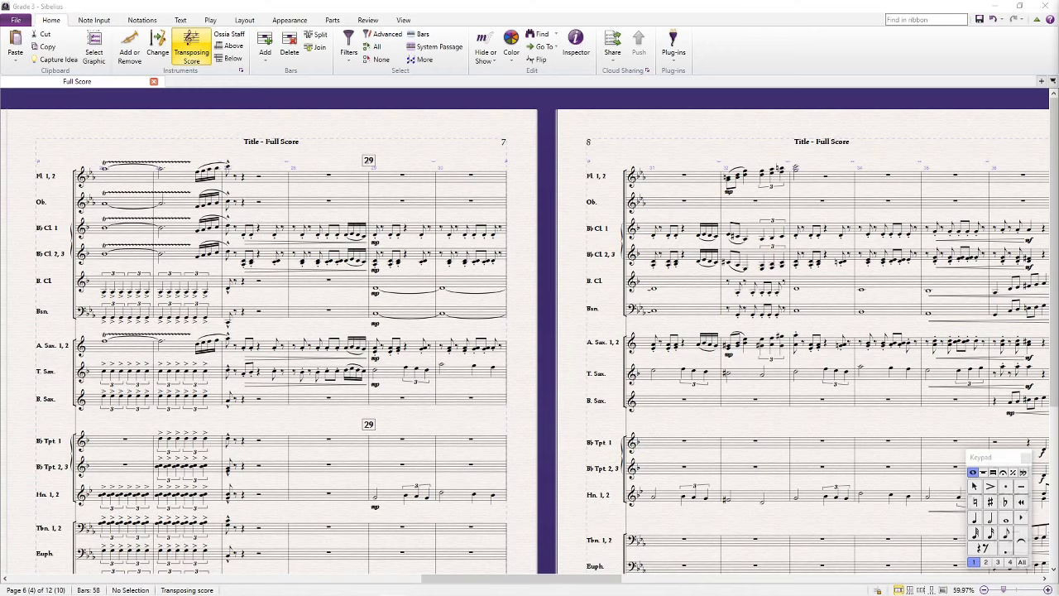
{"action": "left_click_drag", "start_coordinate": [565, 133], "coordinate": [925, 170]}
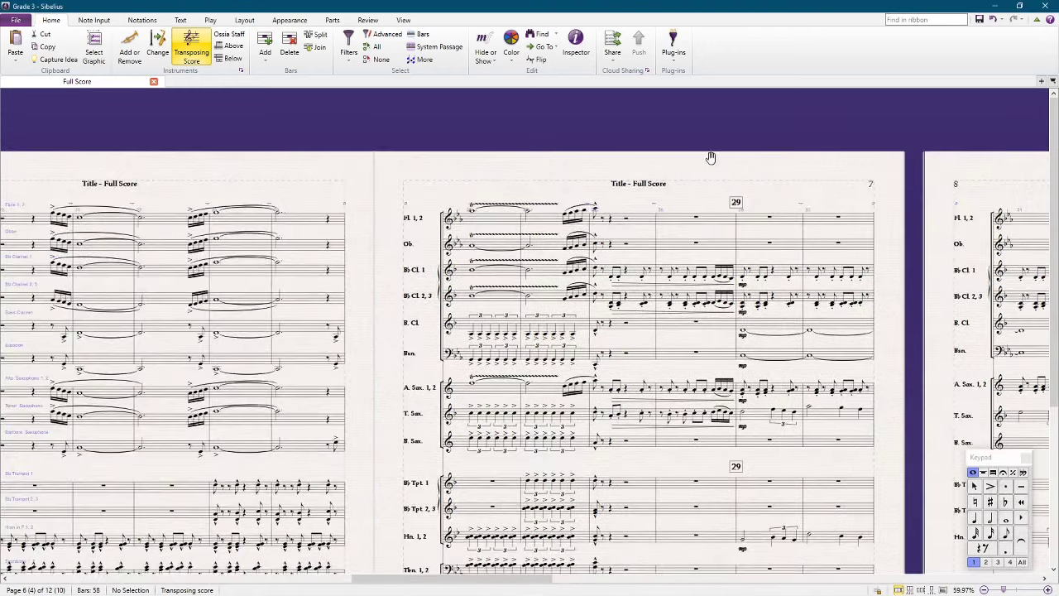
{"action": "left_click_drag", "start_coordinate": [710, 156], "coordinate": [1058, 157]}
{"action": "left_click_drag", "start_coordinate": [536, 142], "coordinate": [941, 159]}
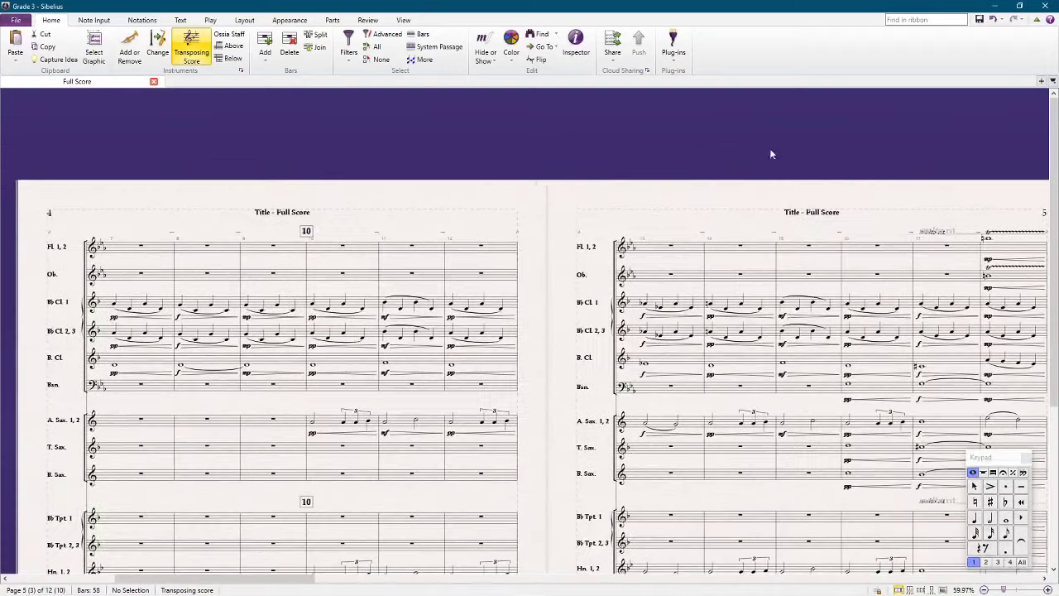
{"action": "left_click_drag", "start_coordinate": [618, 167], "coordinate": [922, 166]}
{"action": "left_click_drag", "start_coordinate": [399, 157], "coordinate": [762, 153]}
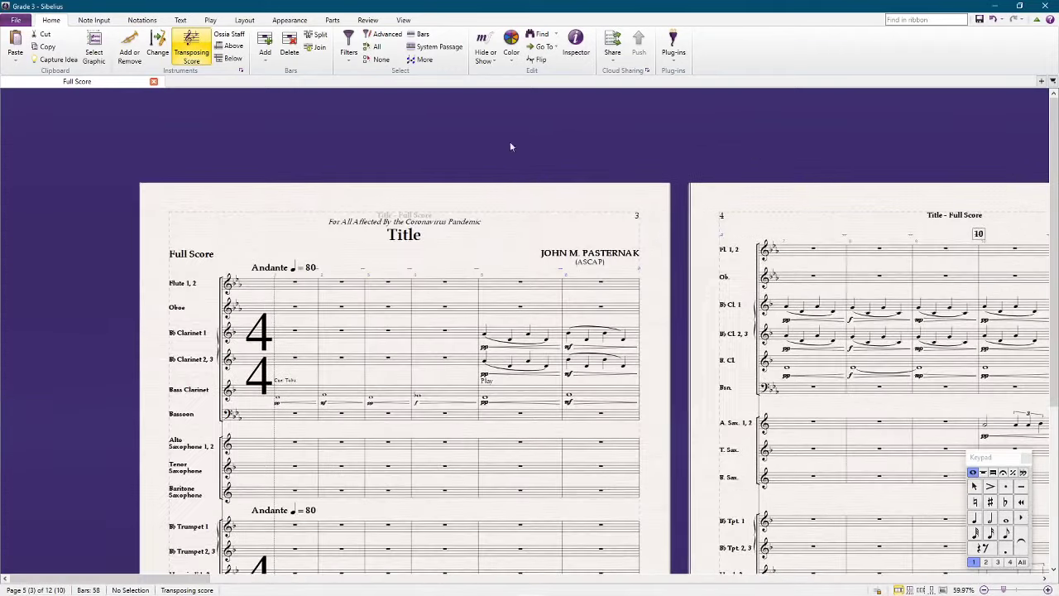
{"action": "left_click_drag", "start_coordinate": [367, 160], "coordinate": [760, 161]}
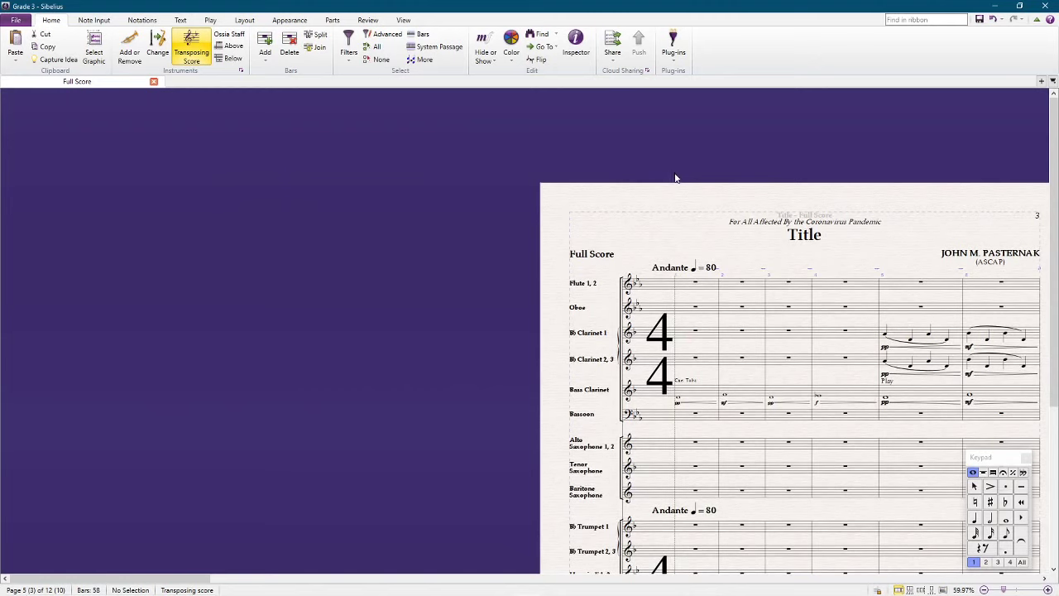
{"action": "left_click_drag", "start_coordinate": [797, 191], "coordinate": [616, 162]}
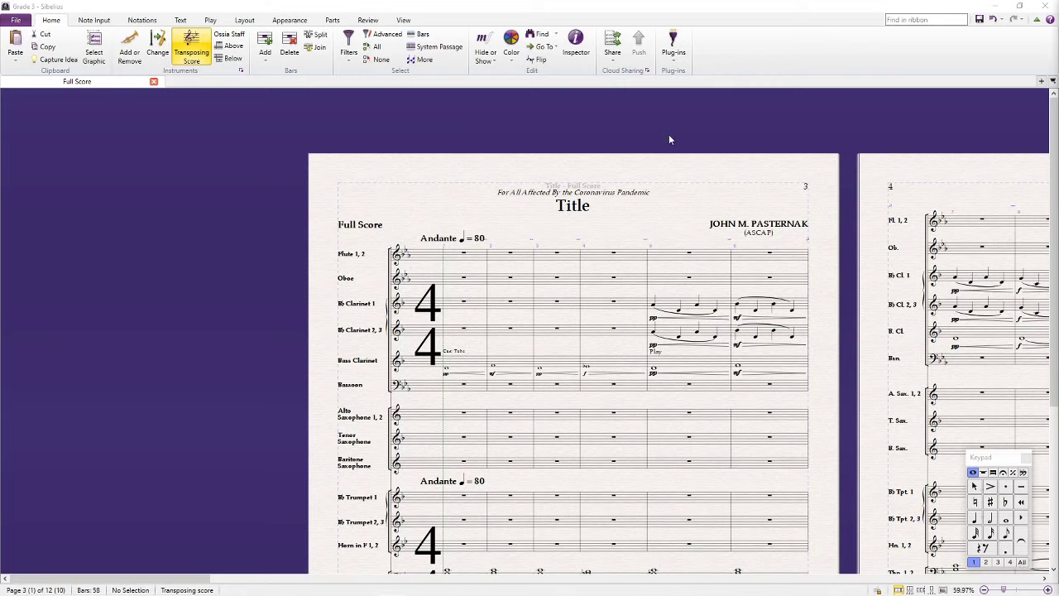
Shorten the bar 8 whole notes in the Trombone 1, 2, Euphonium and Tuba staves to quarter notes
{"action": "left_click_drag", "start_coordinate": [778, 153], "coordinate": [538, 55]}
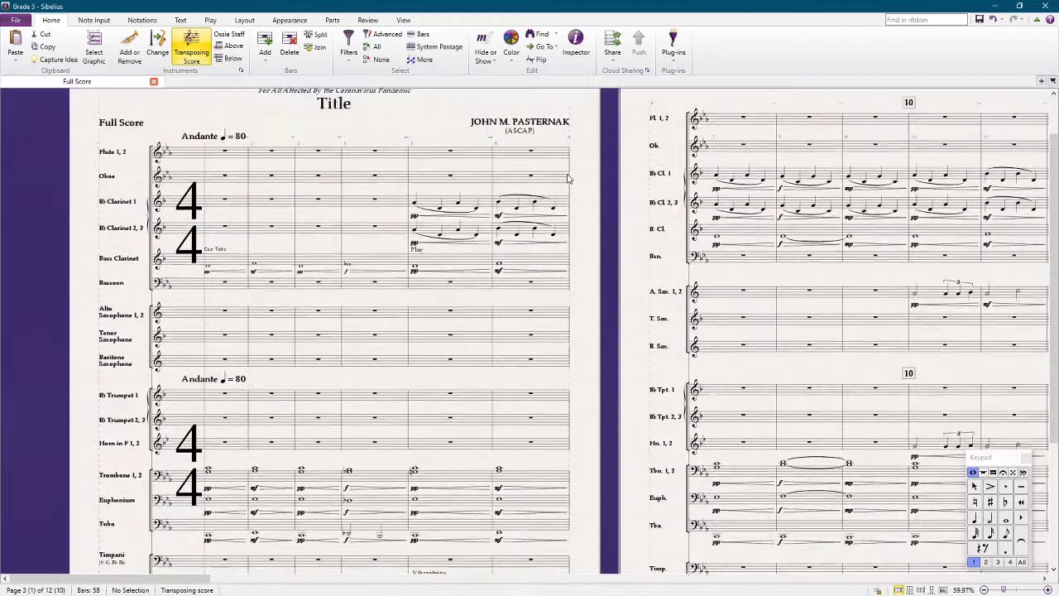
{"action": "scroll", "coordinate": [567, 178], "scroll_direction": "down", "scroll_amount": 3}
{"action": "left_click_drag", "start_coordinate": [589, 358], "coordinate": [408, 358]}
{"action": "scroll", "coordinate": [553, 384], "scroll_direction": "up", "scroll_amount": 5}
{"action": "scroll", "coordinate": [627, 439], "scroll_direction": "right", "scroll_amount": 3}
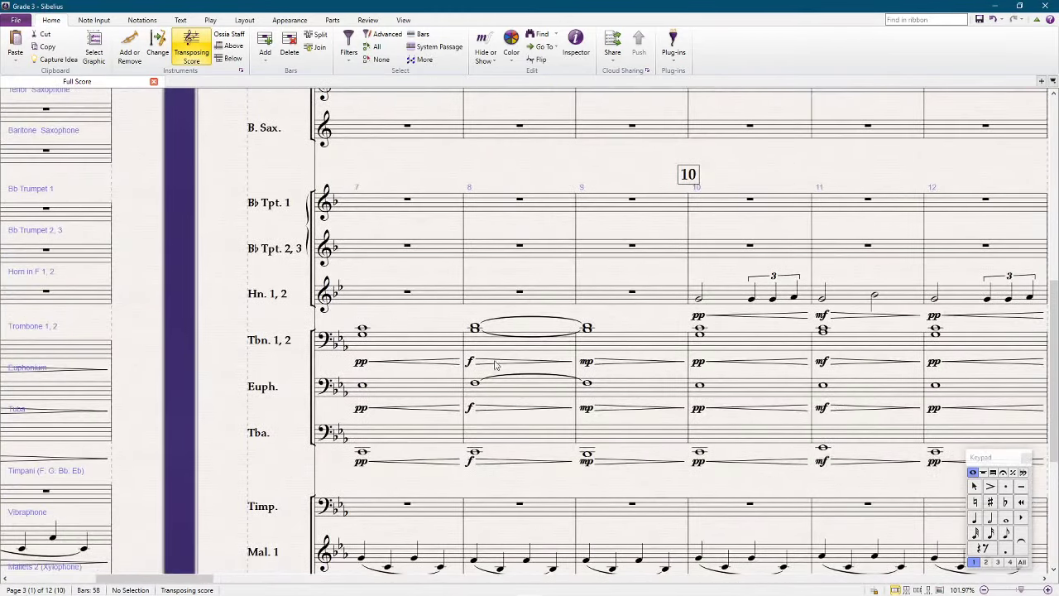
{"action": "scroll", "coordinate": [568, 378], "scroll_direction": "up", "scroll_amount": 8}
{"action": "scroll", "coordinate": [530, 301], "scroll_direction": "down", "scroll_amount": 6}
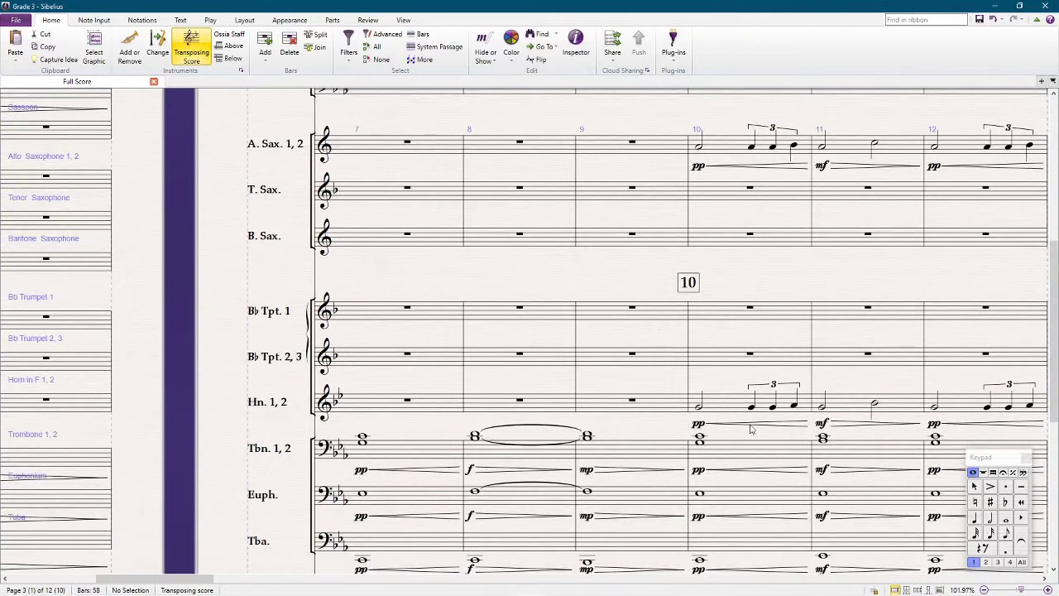
{"action": "scroll", "coordinate": [709, 393], "scroll_direction": "down", "scroll_amount": 2}
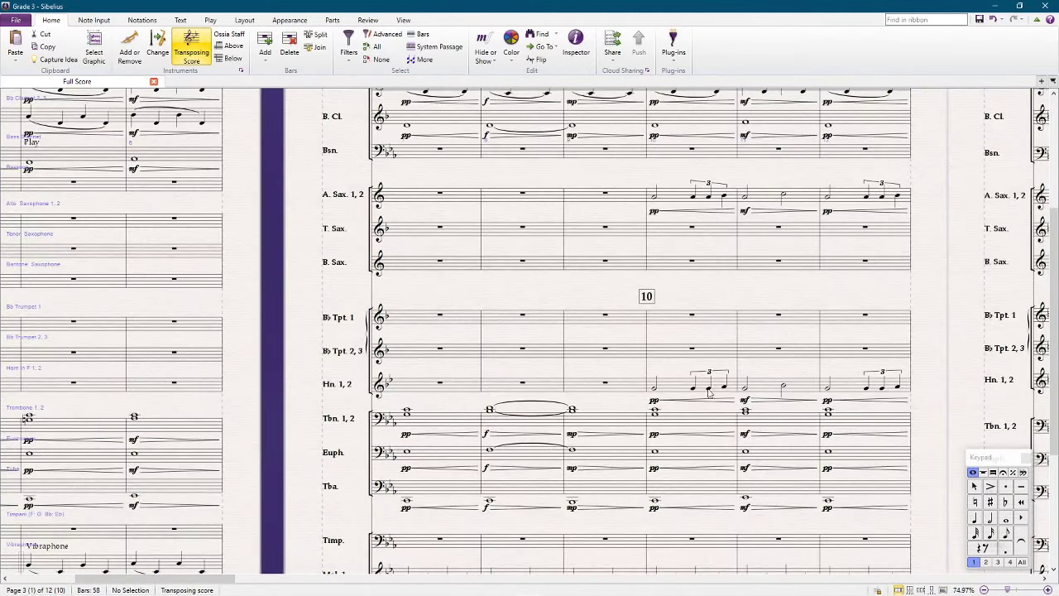
{"action": "left_click", "coordinate": [495, 428]}
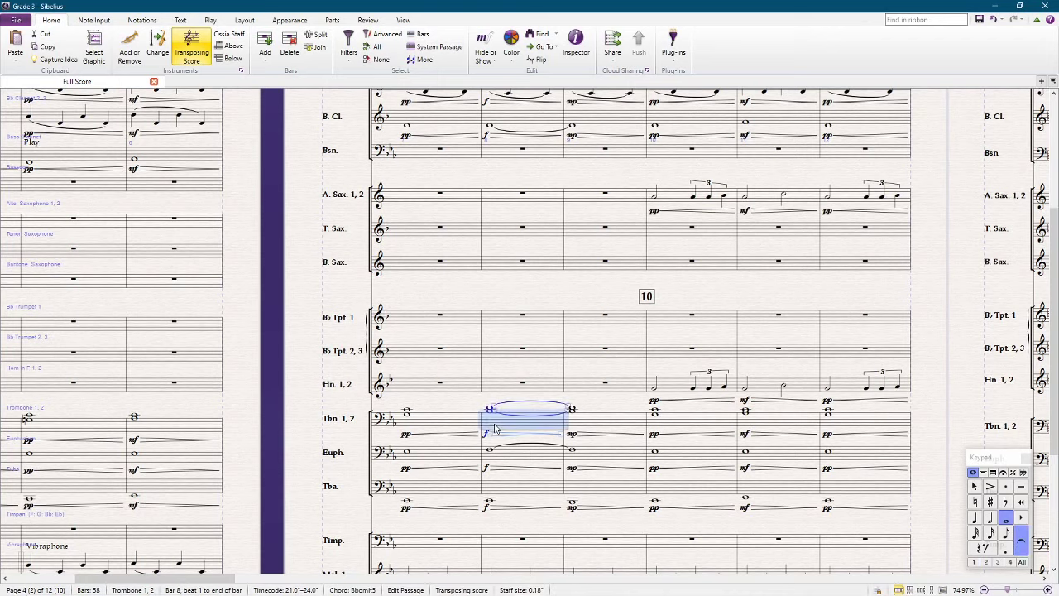
{"action": "key", "text": "4"}
{"action": "left_click", "coordinate": [505, 455]}
{"action": "key", "text": "4"}
{"action": "left_click", "coordinate": [506, 490]}
{"action": "key", "text": "4"}
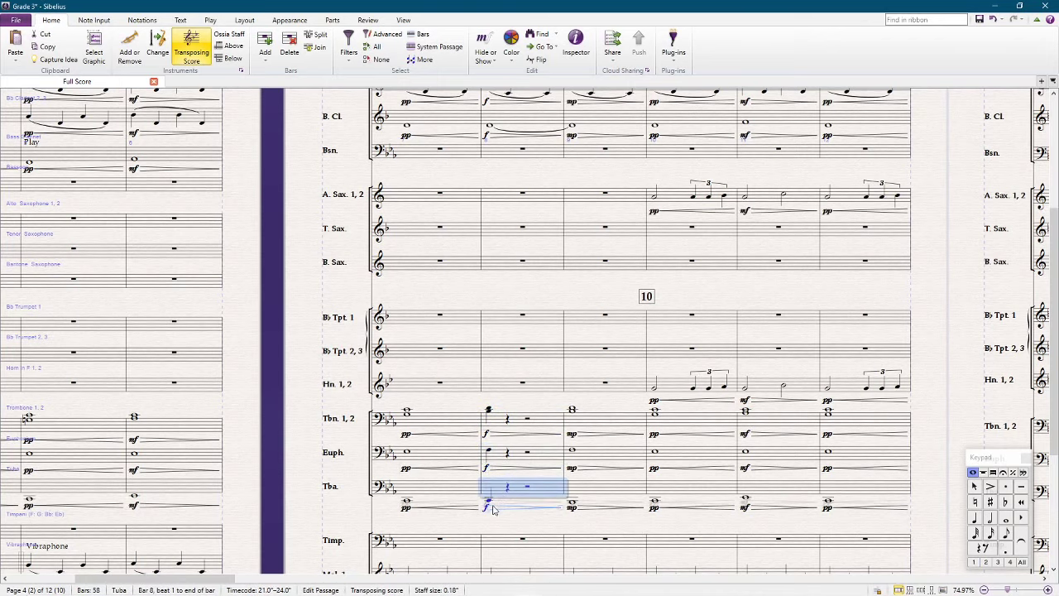
Turn the opening quarter-note chord in bar 8 of the Trombone 1, 2 staff into the start of a quarter-note triplet
{"action": "scroll", "coordinate": [490, 457], "scroll_direction": "up", "scroll_amount": 2}
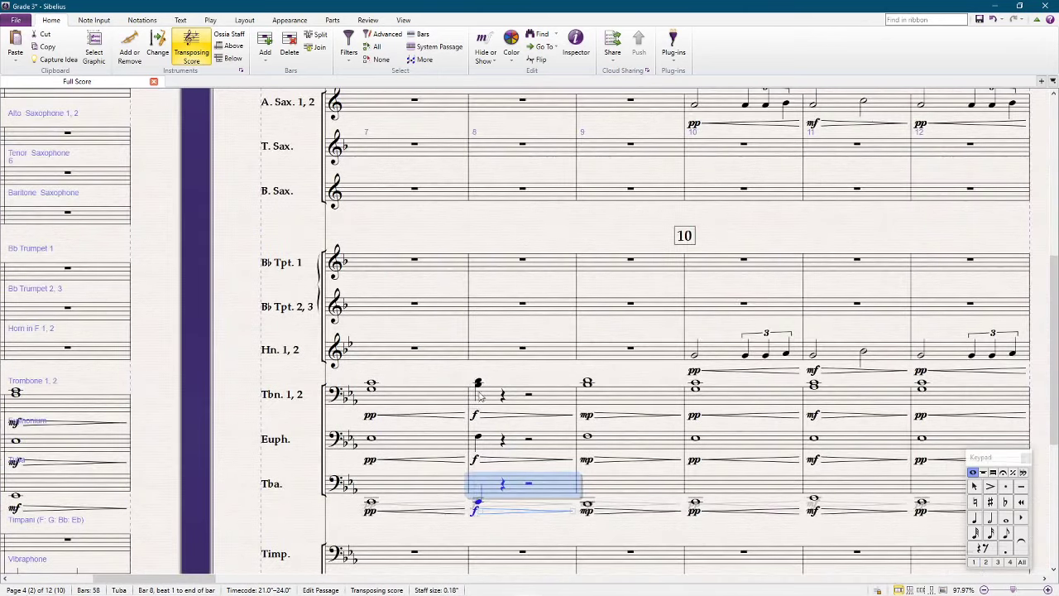
{"action": "left_click", "coordinate": [477, 386]}
{"action": "key", "text": "ctrl+3"}
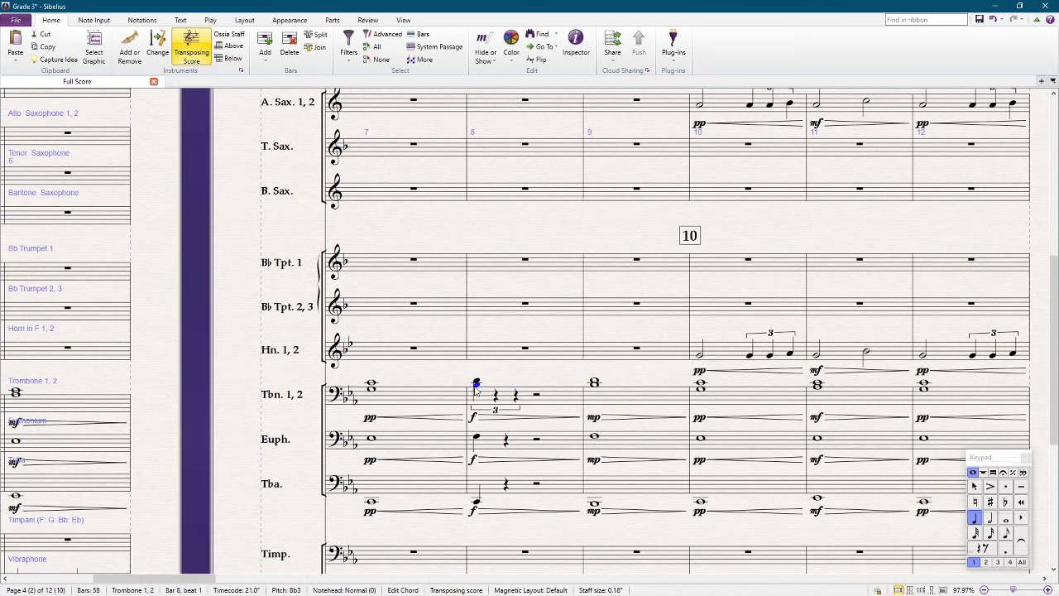
Complete the bar 8 triplet in the Trombone 1, 2 staff with repeated B-flat3 and D4 quarter-note chords, followed by the same chord as a half note
{"action": "key", "text": "r"}
{"action": "key", "text": "r"}
{"action": "key", "text": "r"}
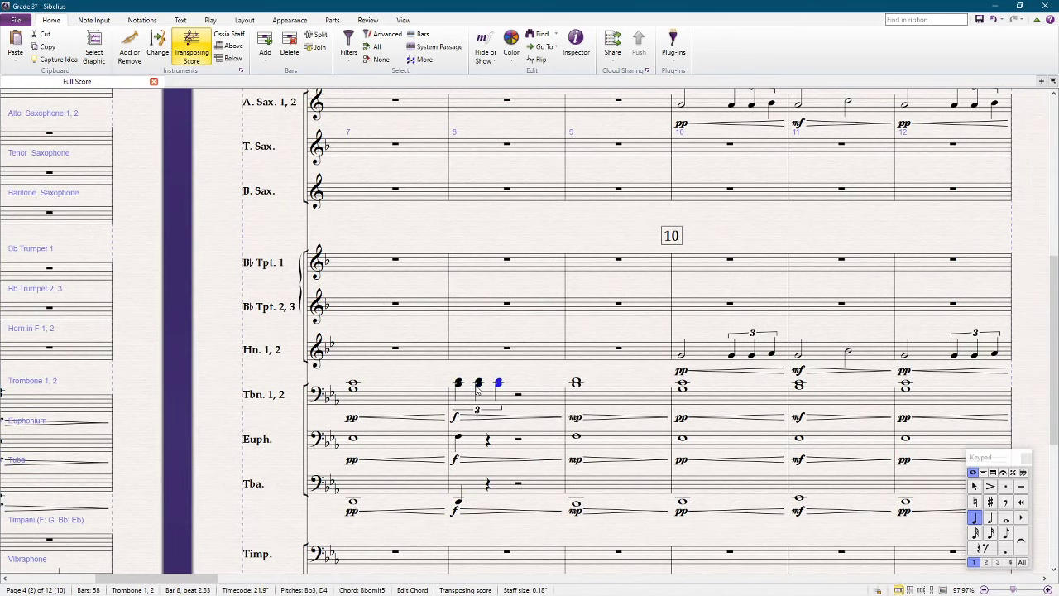
{"action": "key", "text": "5"}
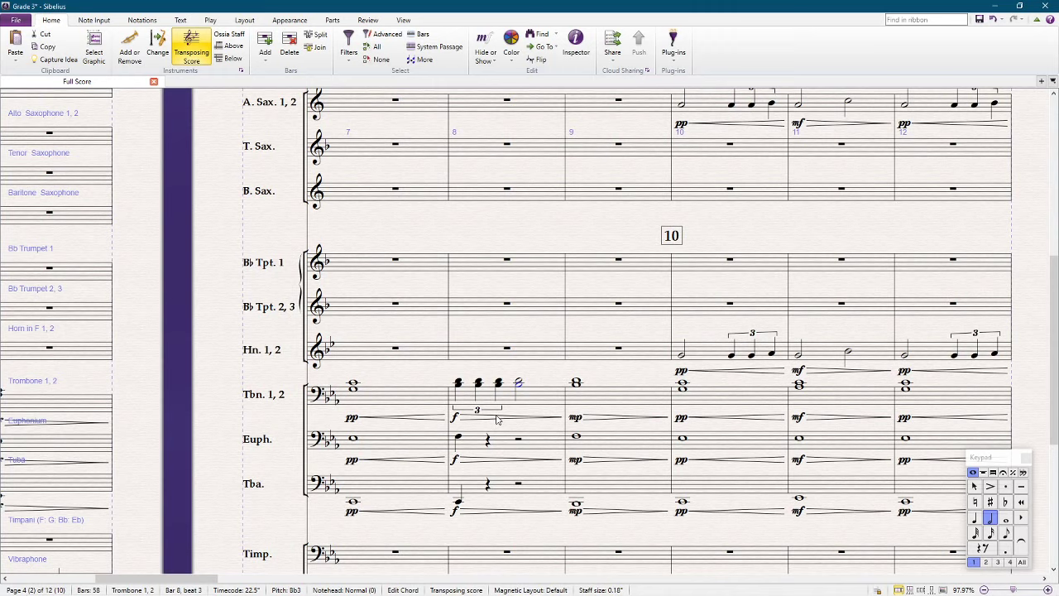
Fill bar 8 of the Euphonium staff with a quarter-note triplet on F3 followed by an F3 half note
{"action": "left_click", "coordinate": [459, 439]}
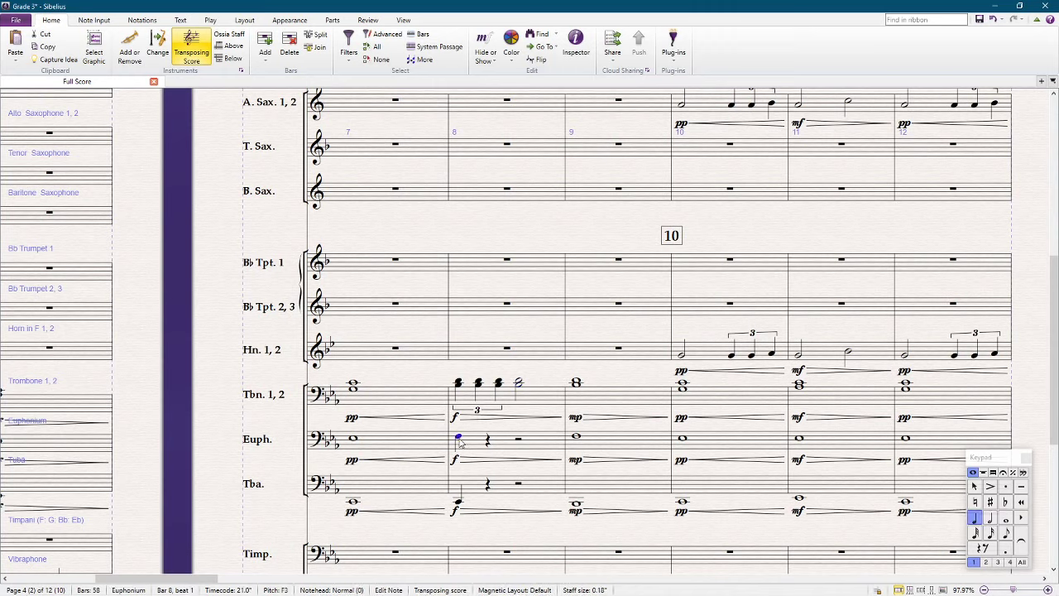
{"action": "key", "text": "ctrl+3"}
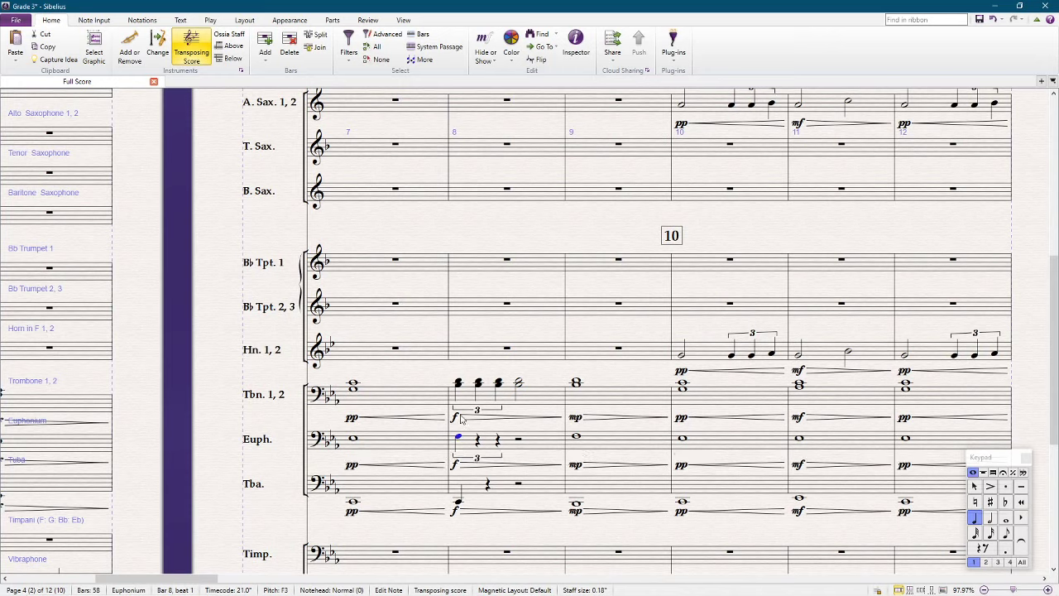
{"action": "key", "text": "r"}
{"action": "key", "text": "r"}
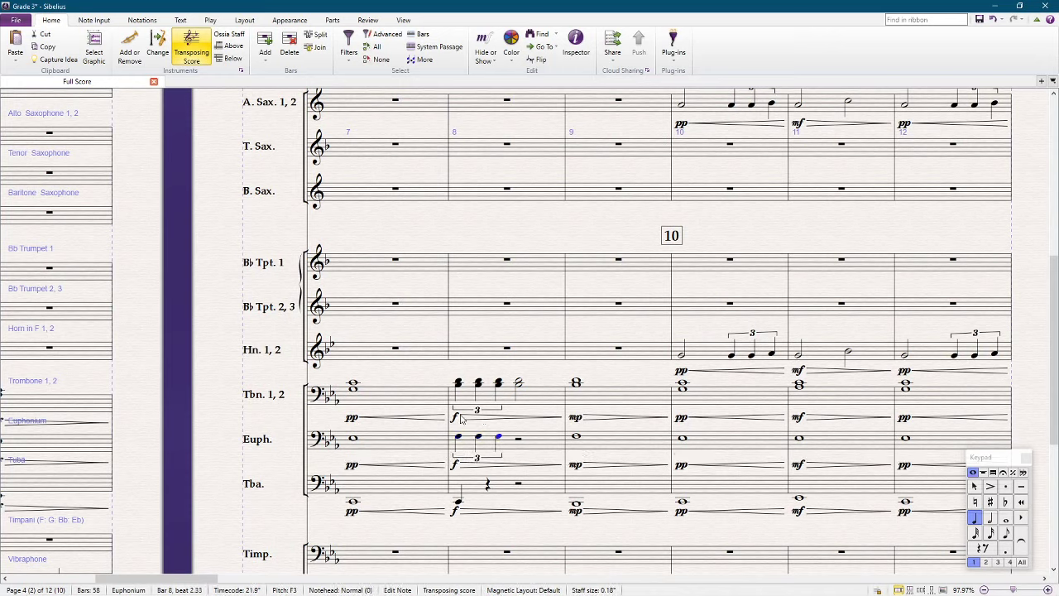
{"action": "key", "text": "5"}
{"action": "key", "text": "f"}
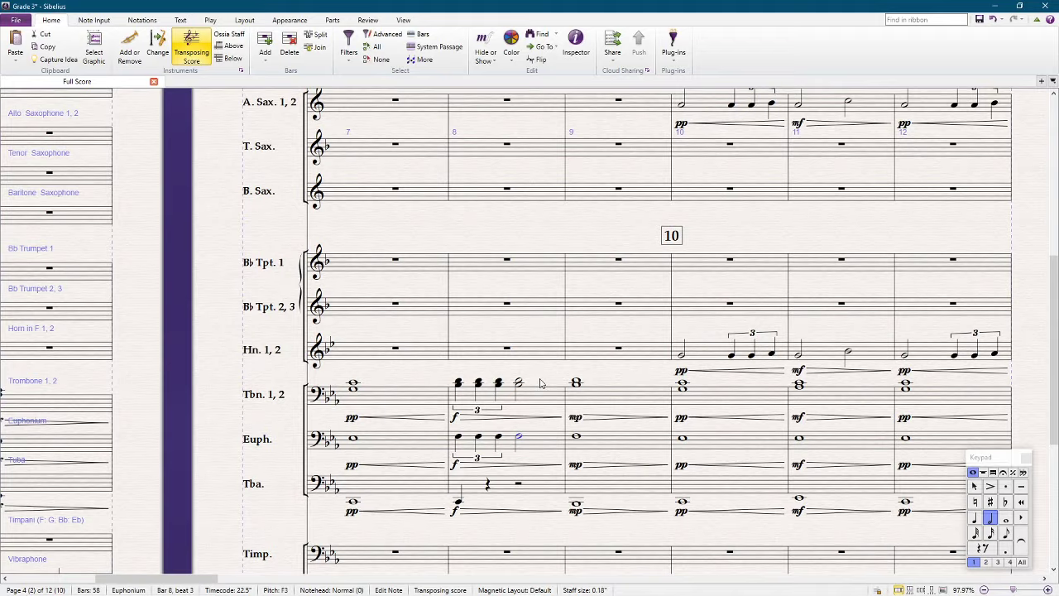
Fill bar 8 of the Tuba staff with a quarter-note triplet on C2 followed by a C2 half note
{"action": "key", "text": "ctrl+minus"}
{"action": "left_click", "coordinate": [468, 493]}
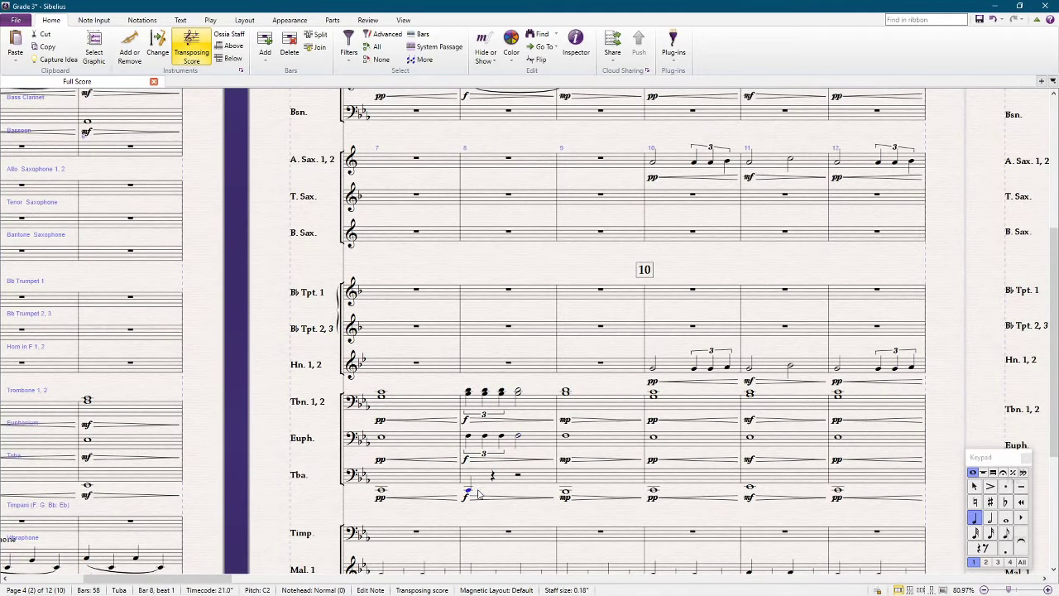
{"action": "key", "text": "ctrl+3"}
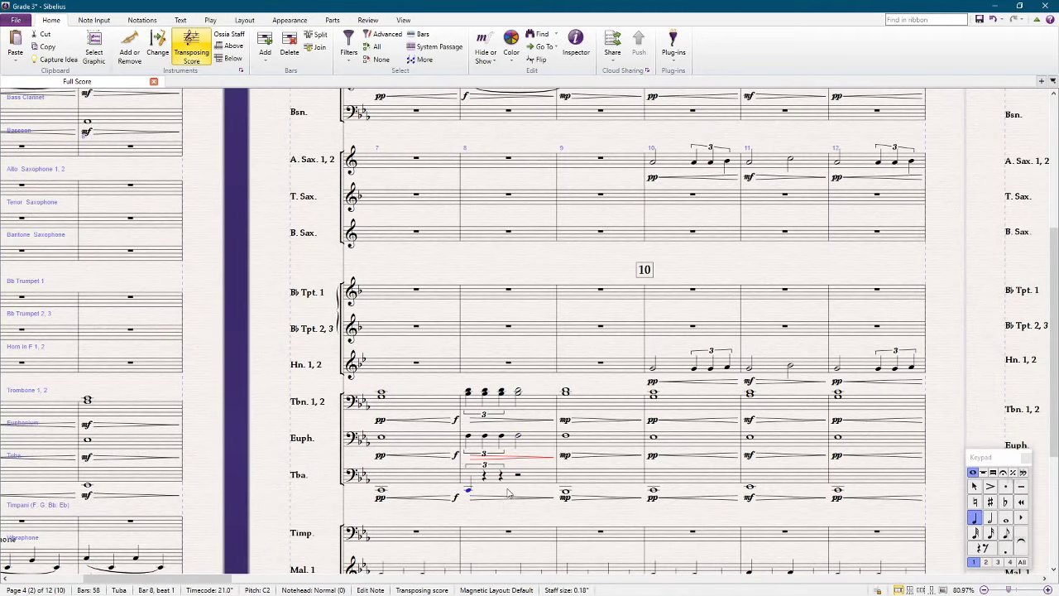
{"action": "key", "text": "c"}
{"action": "key", "text": "c"}
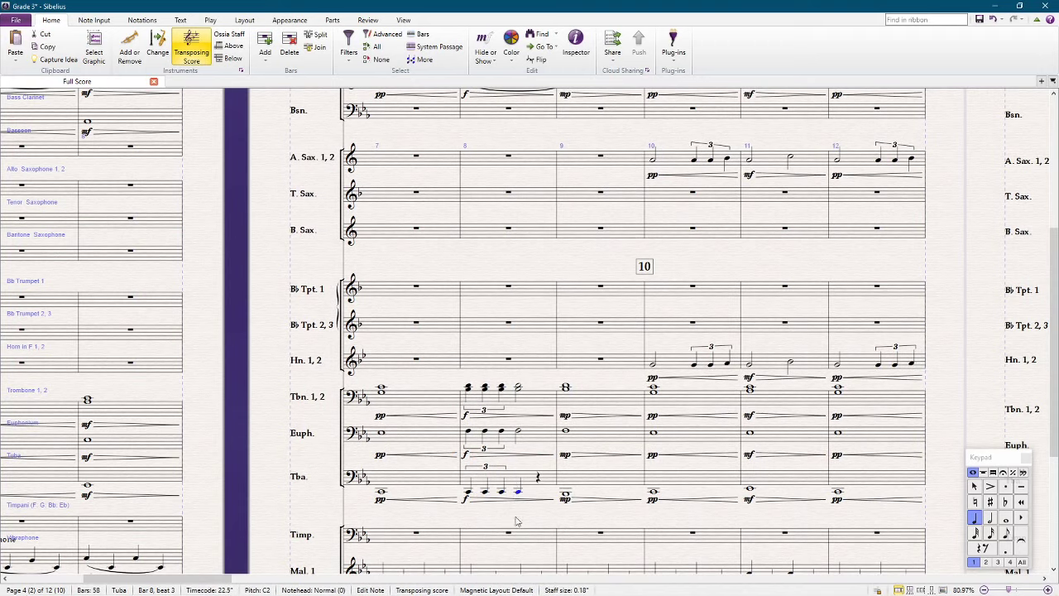
{"action": "key", "text": "5"}
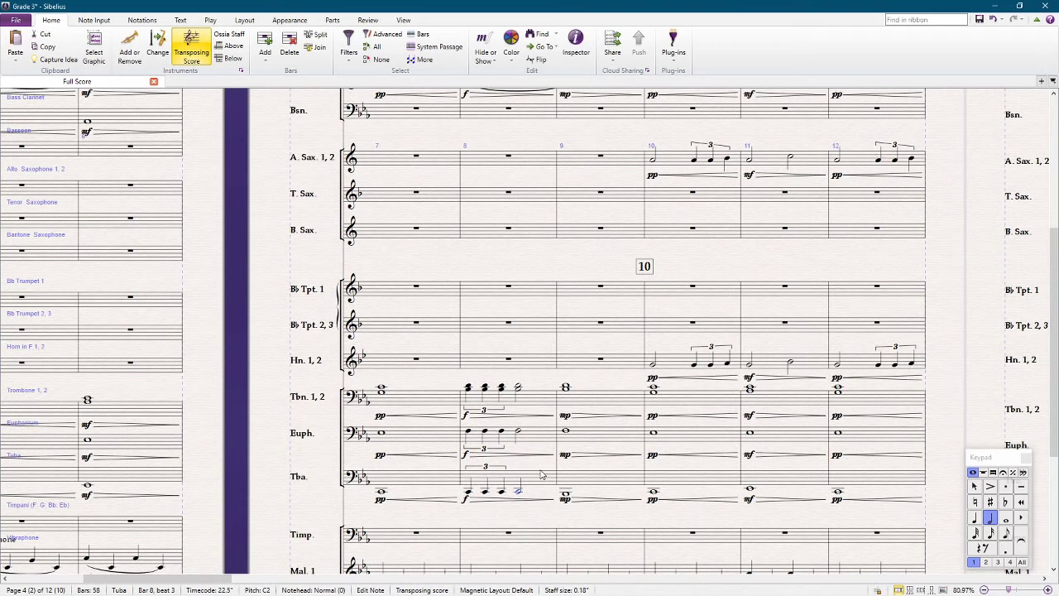
Look over the pages around rehearsal mark 10 and play the passage from bar 5 up to bar 10
{"action": "scroll", "coordinate": [542, 474], "scroll_direction": "down", "scroll_amount": 3}
{"action": "left_click_drag", "start_coordinate": [841, 385], "coordinate": [421, 268]}
{"action": "scroll", "coordinate": [858, 260], "scroll_direction": "down", "scroll_amount": 2}
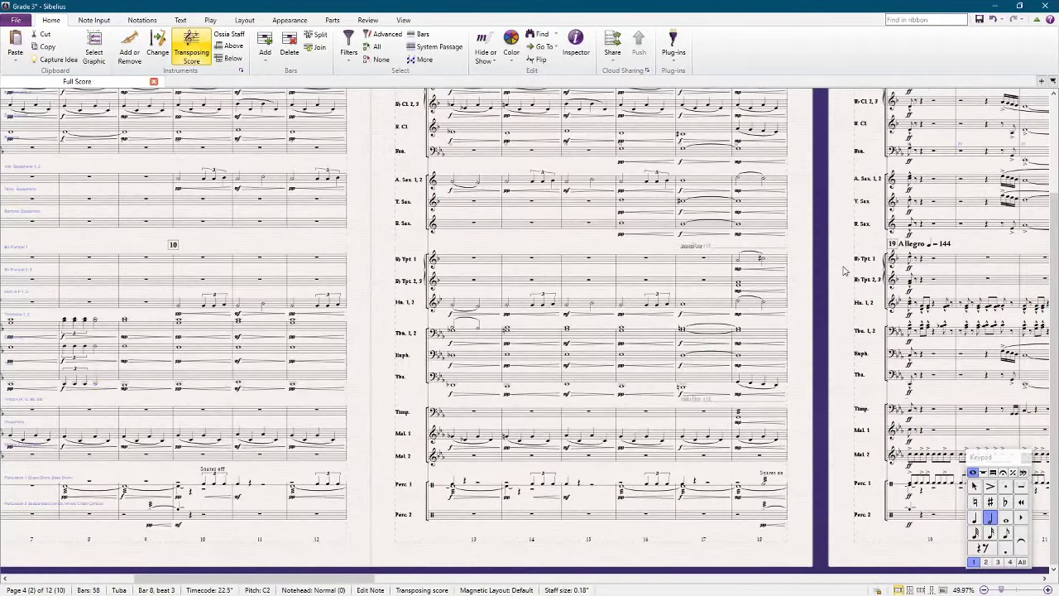
{"action": "left_click_drag", "start_coordinate": [829, 222], "coordinate": [840, 194]}
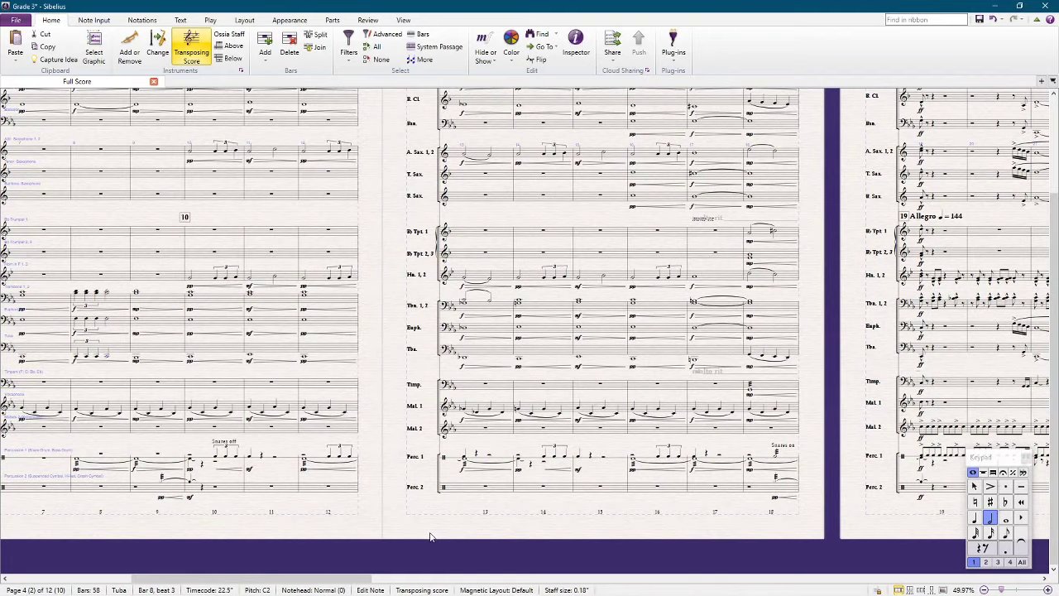
{"action": "left_click_drag", "start_coordinate": [431, 537], "coordinate": [827, 554]}
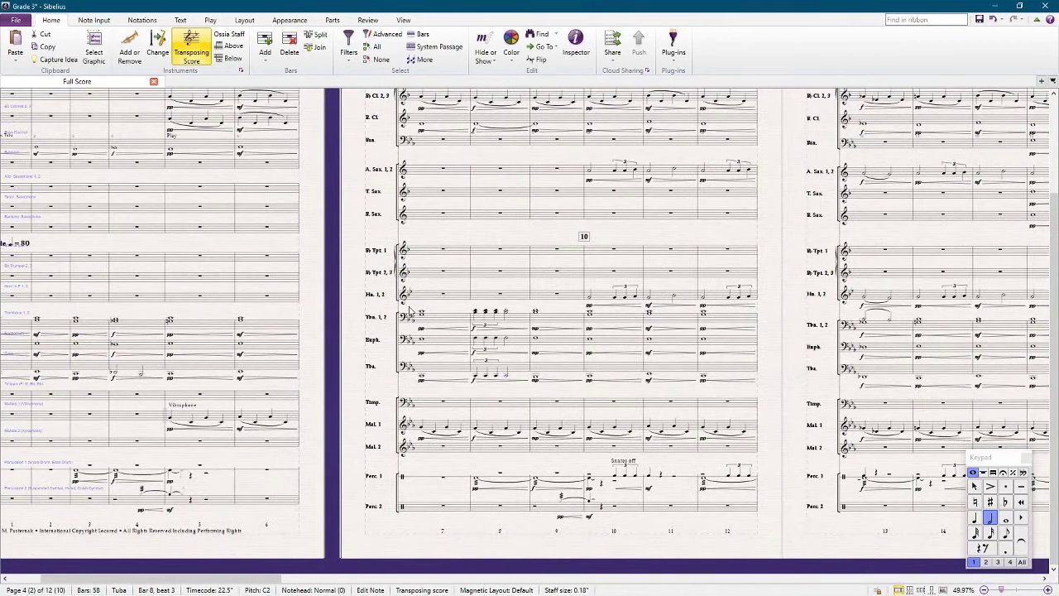
{"action": "scroll", "coordinate": [408, 312], "scroll_direction": "up", "scroll_amount": 2}
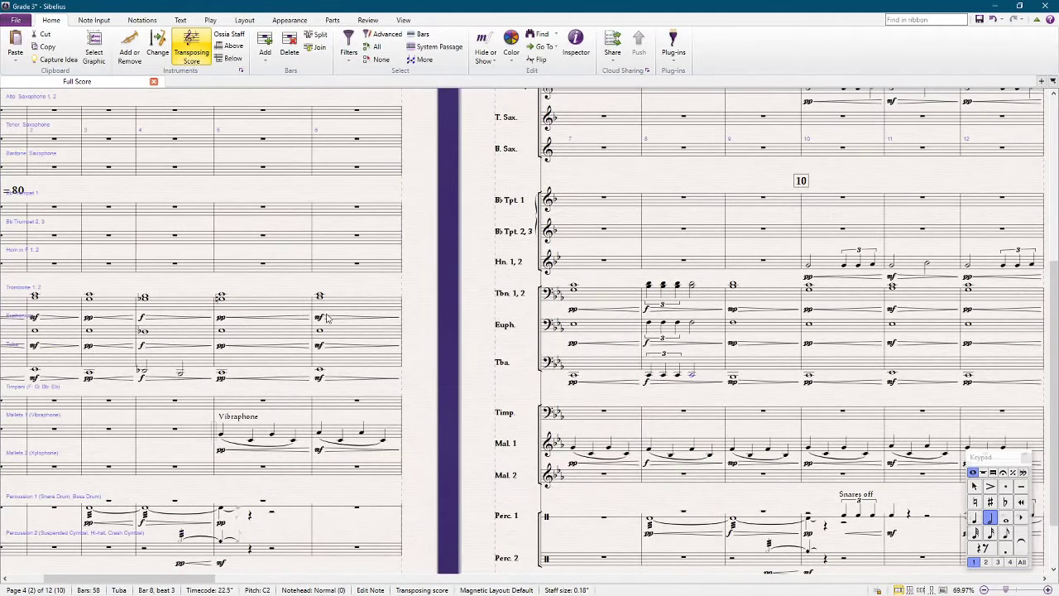
{"action": "left_click", "coordinate": [296, 314]}
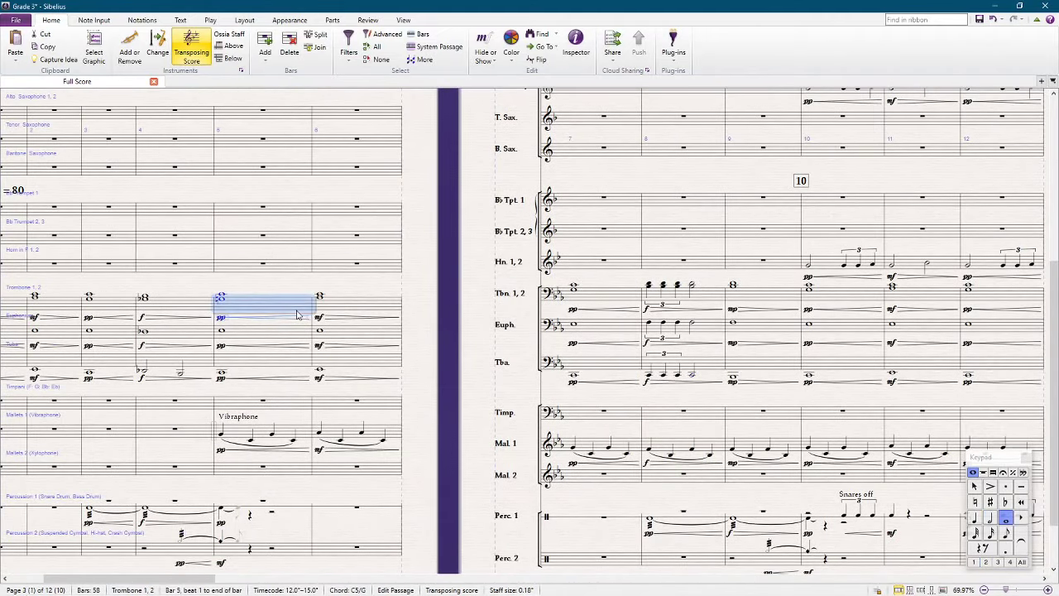
{"action": "left_click", "coordinate": [460, 310]}
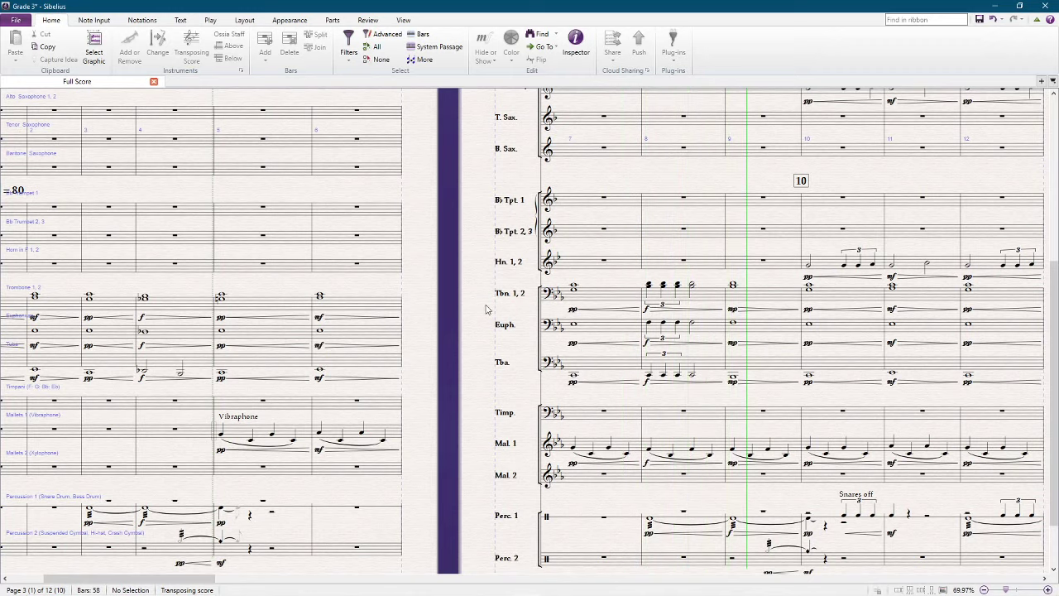
{"action": "left_click_drag", "start_coordinate": [487, 307], "coordinate": [355, 313]}
{"action": "key", "text": "space"}
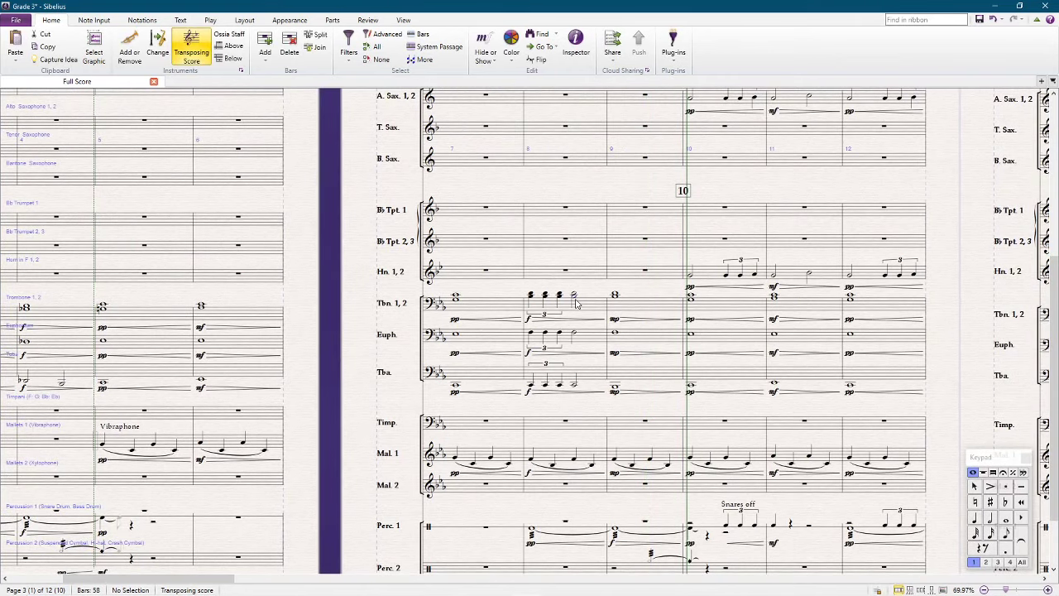
Tie the bar 8 half notes in the Trombone 1, 2 and Euphonium staves into bar 9
{"action": "left_click", "coordinate": [574, 295]}
{"action": "left_click", "coordinate": [576, 338], "text": "shift"}
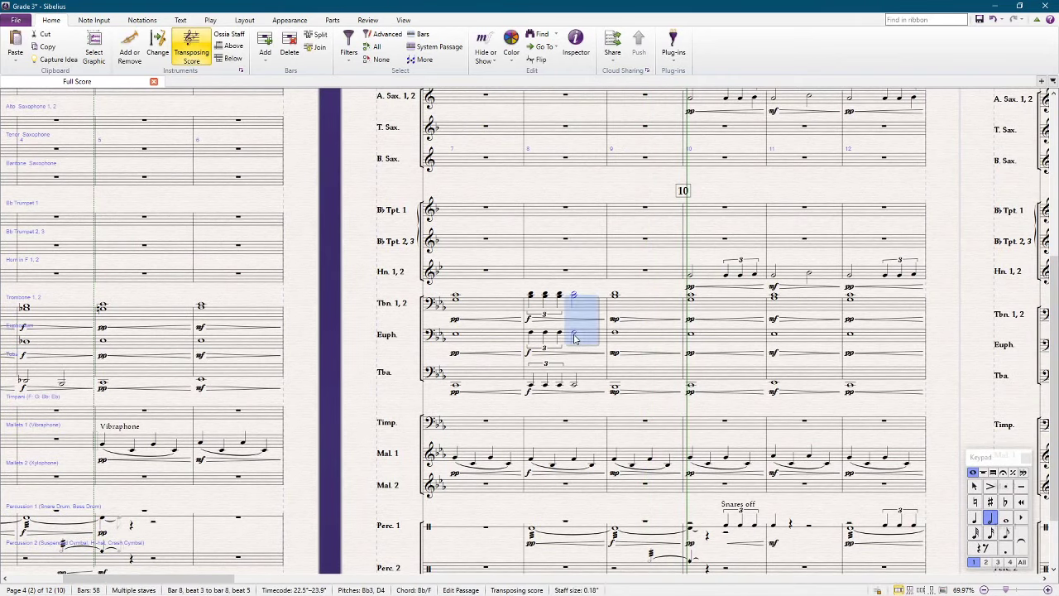
{"action": "key", "text": "KP_Enter"}
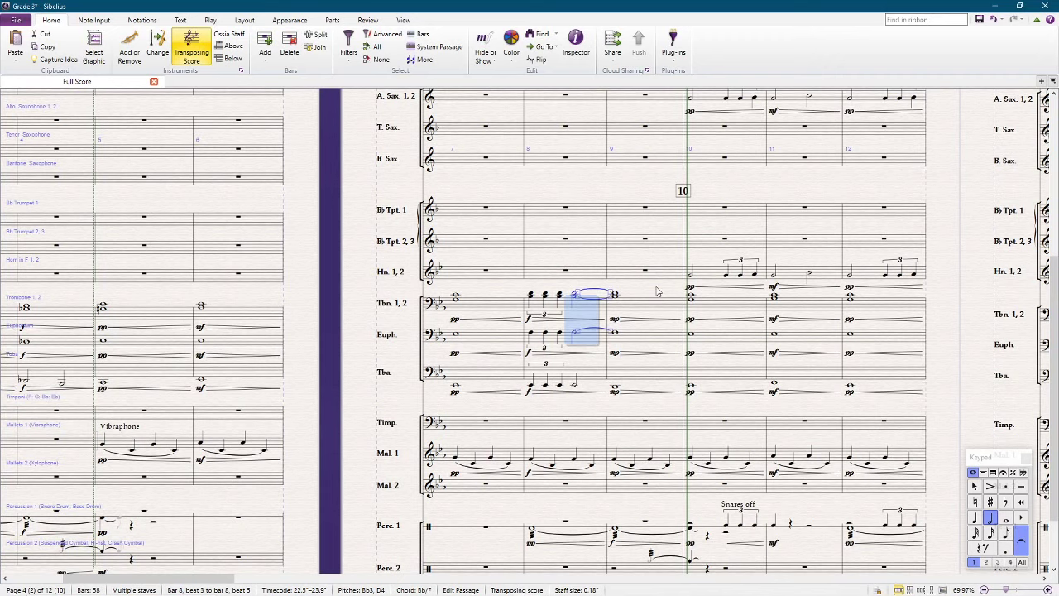
{"action": "key", "text": "Escape"}
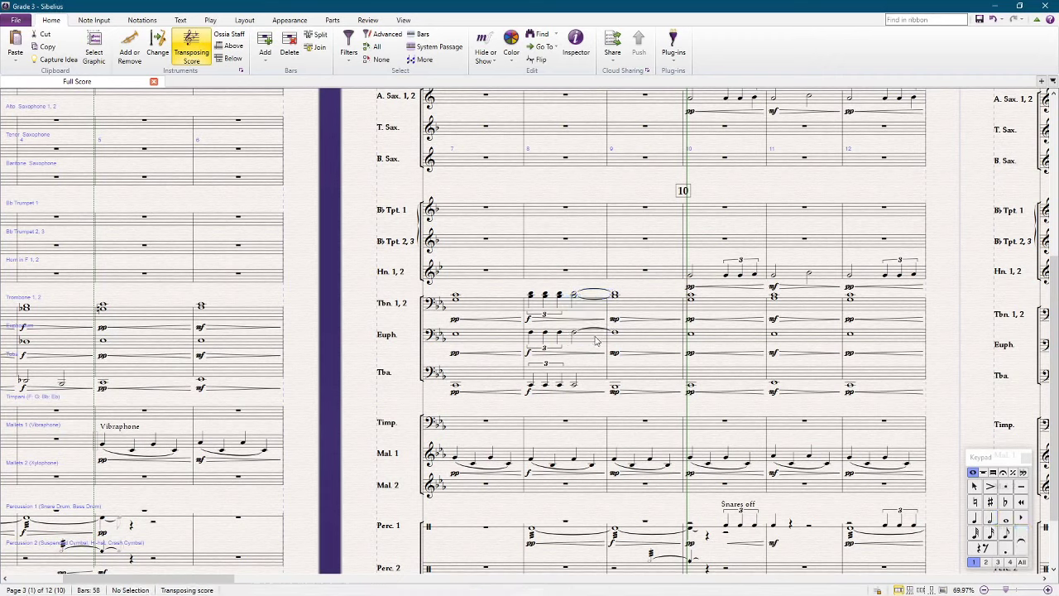
Play back the revised low brass passage from bar 7 into bar 9
{"action": "left_click", "coordinate": [511, 307]}
{"action": "key", "text": "Escape"}
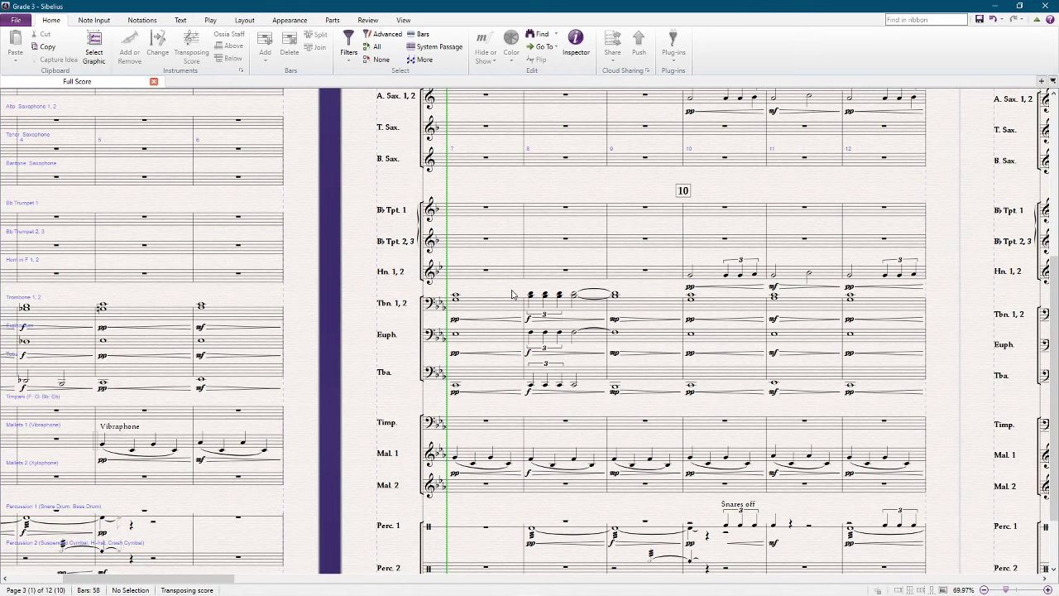
{"action": "key", "text": "space"}
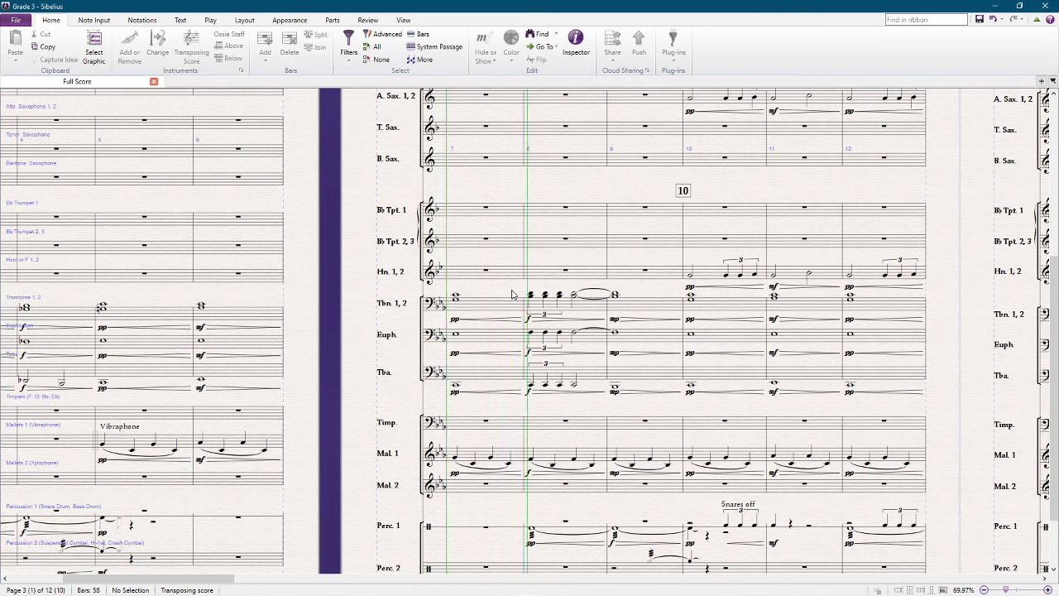
{"action": "key", "text": "ctrl+shift+t"}
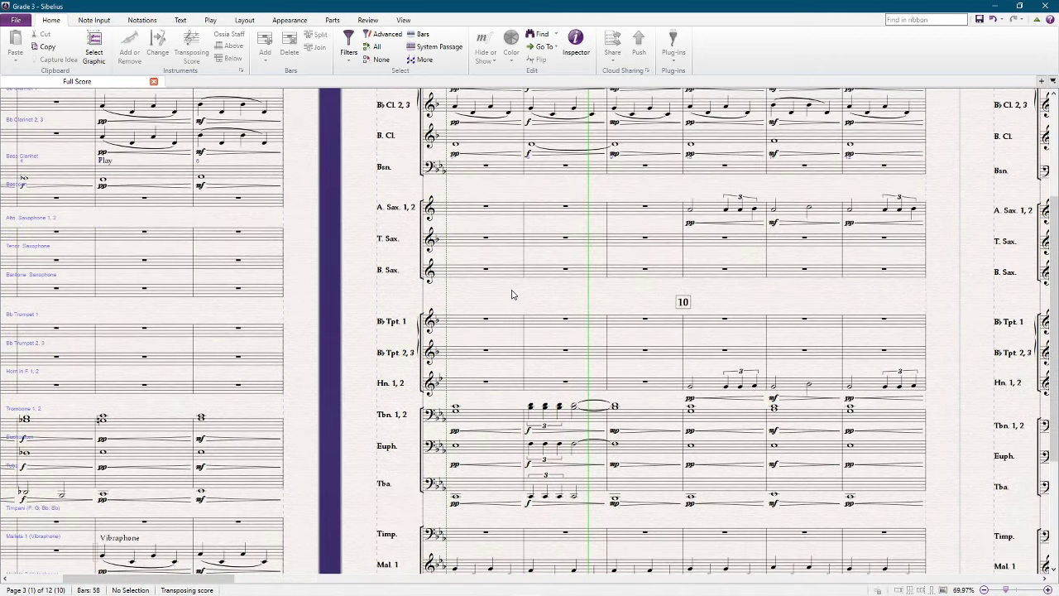
Divide the rests in bar 8 of the Flute 1, 2 staff into a half rest followed by two quarter rests
{"action": "left_click", "coordinate": [548, 195]}
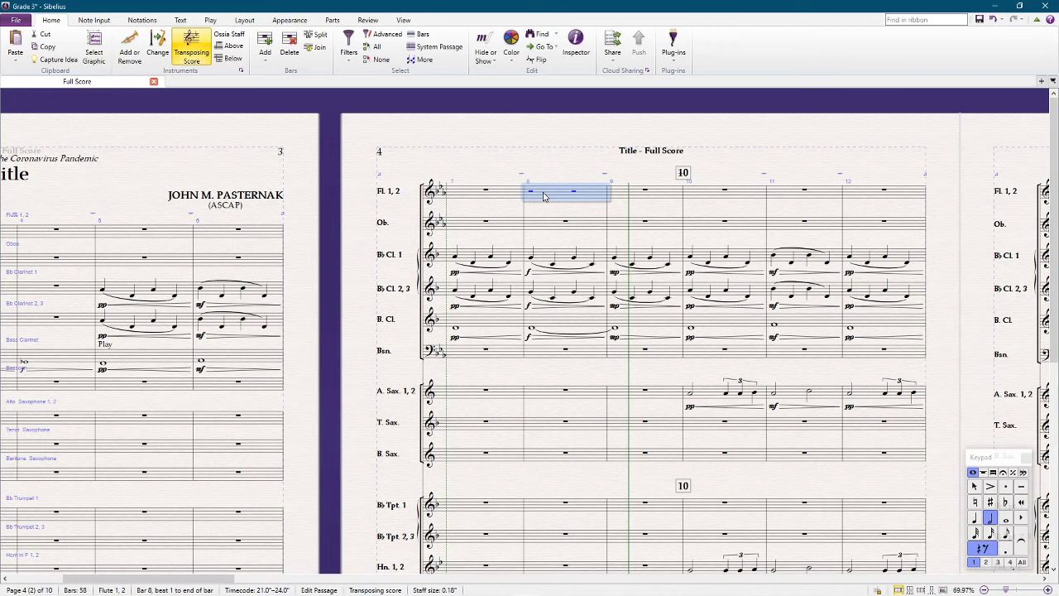
{"action": "key", "text": "4"}
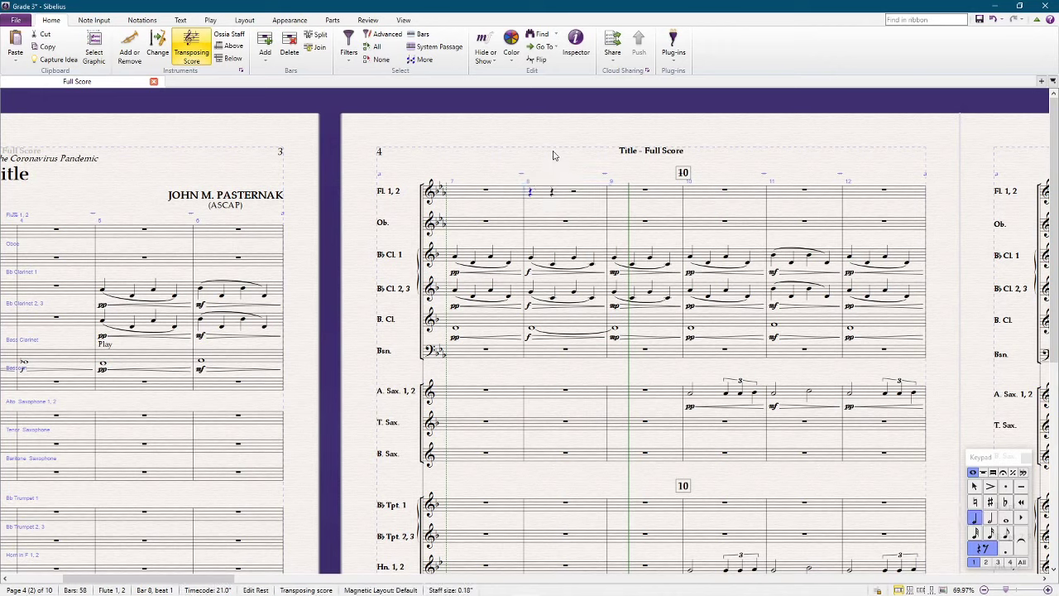
{"action": "key", "text": "Escape"}
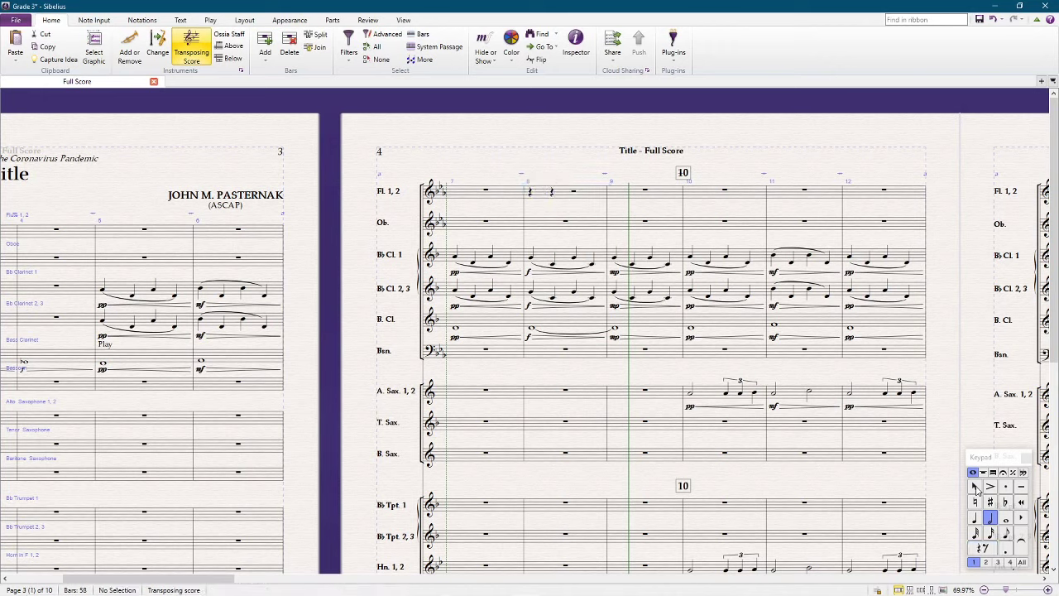
{"action": "left_click", "coordinate": [530, 196]}
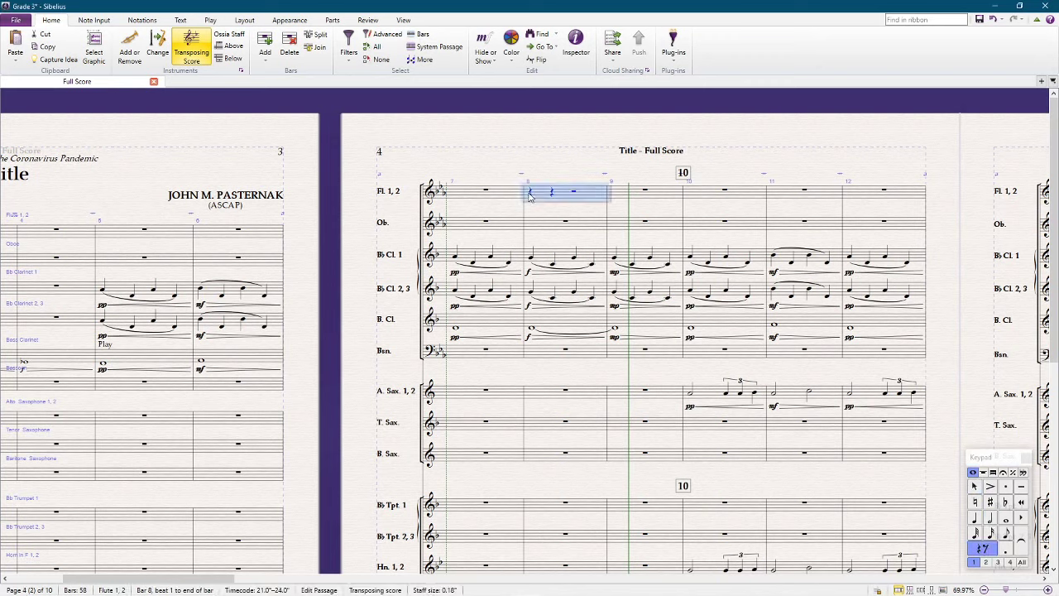
{"action": "key", "text": "5"}
{"action": "key", "text": "Escape"}
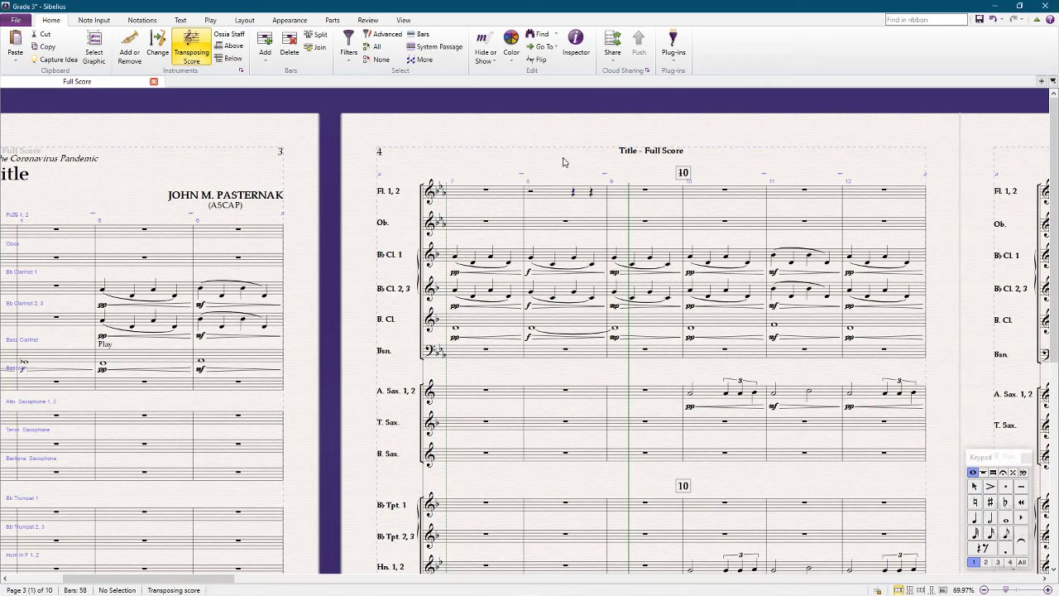
Enter descending quarter notes C6, B-flat5, A-flat5, G5, F5 and E-flat5 in the Flute 1, 2 staff from bar 8 beat 4 to bar 10 beat 1
{"action": "key", "text": "4"}
{"action": "left_click", "coordinate": [604, 182]}
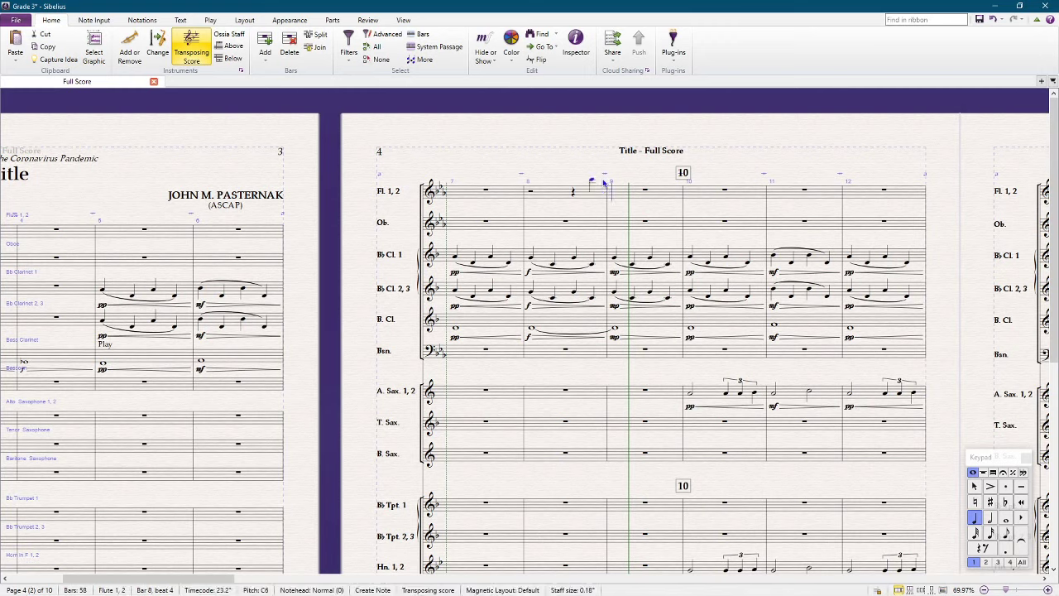
{"action": "left_click", "coordinate": [628, 185]}
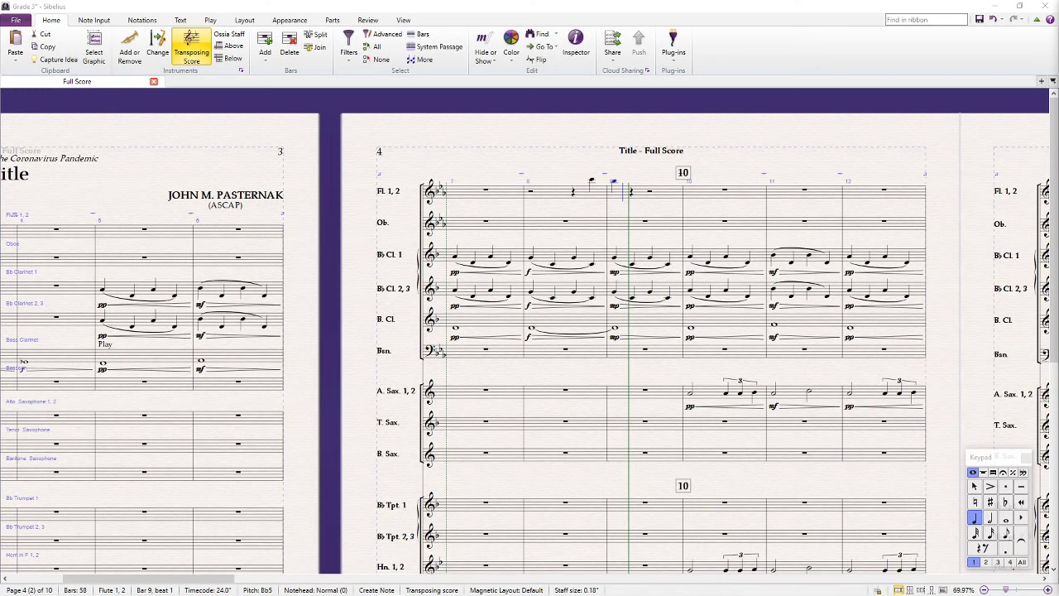
{"action": "left_click", "coordinate": [632, 183]}
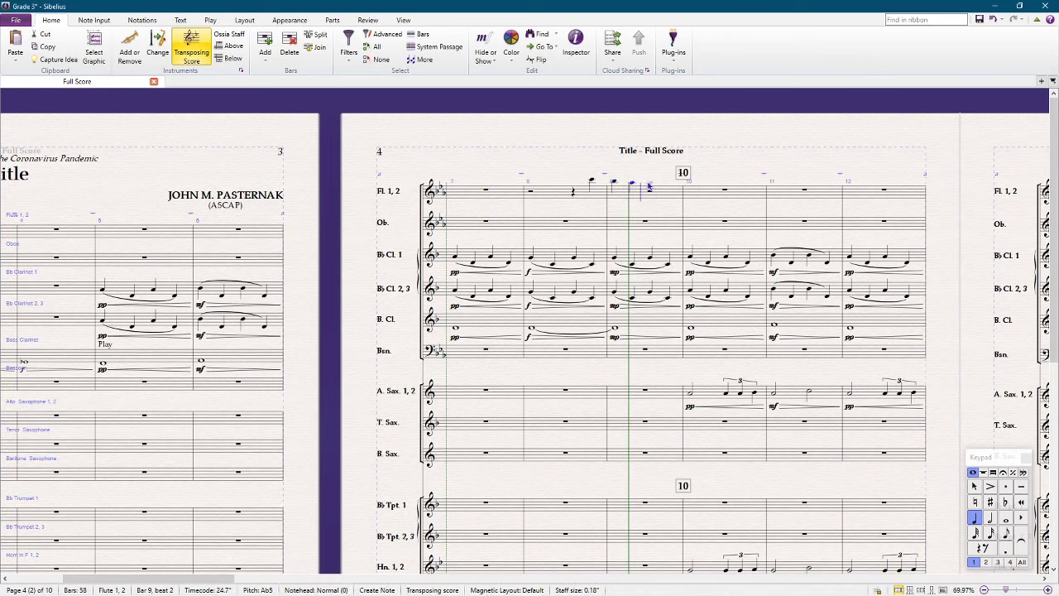
{"action": "left_click", "coordinate": [650, 185]}
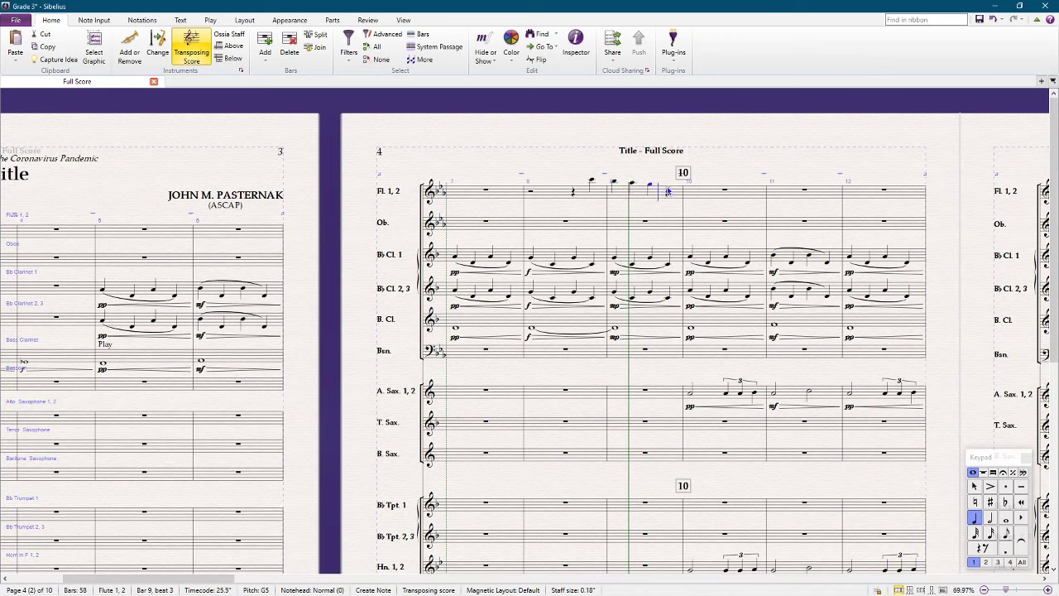
{"action": "left_click", "coordinate": [668, 187]}
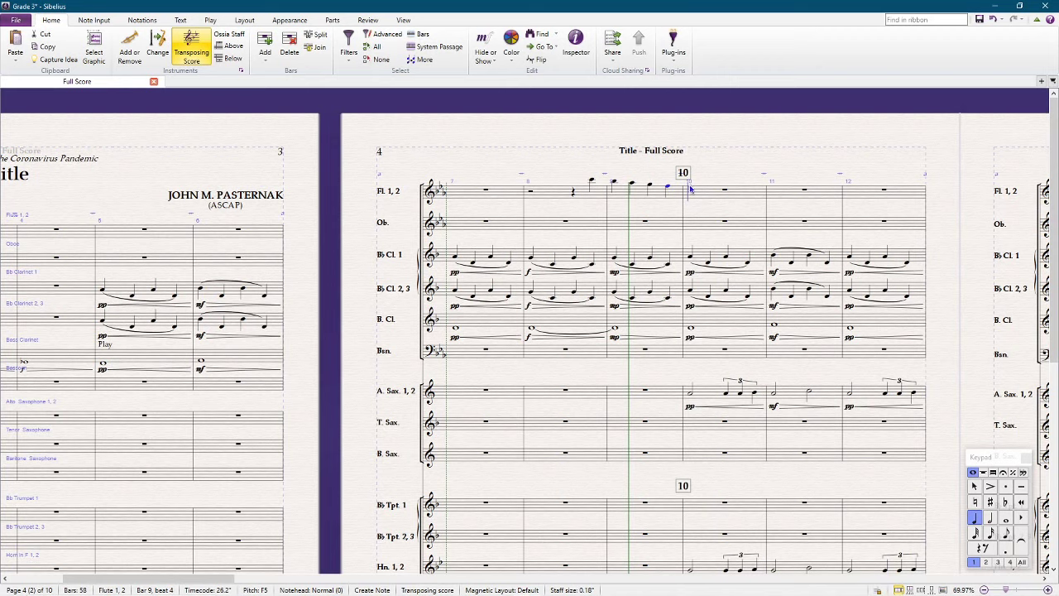
{"action": "left_click", "coordinate": [691, 190]}
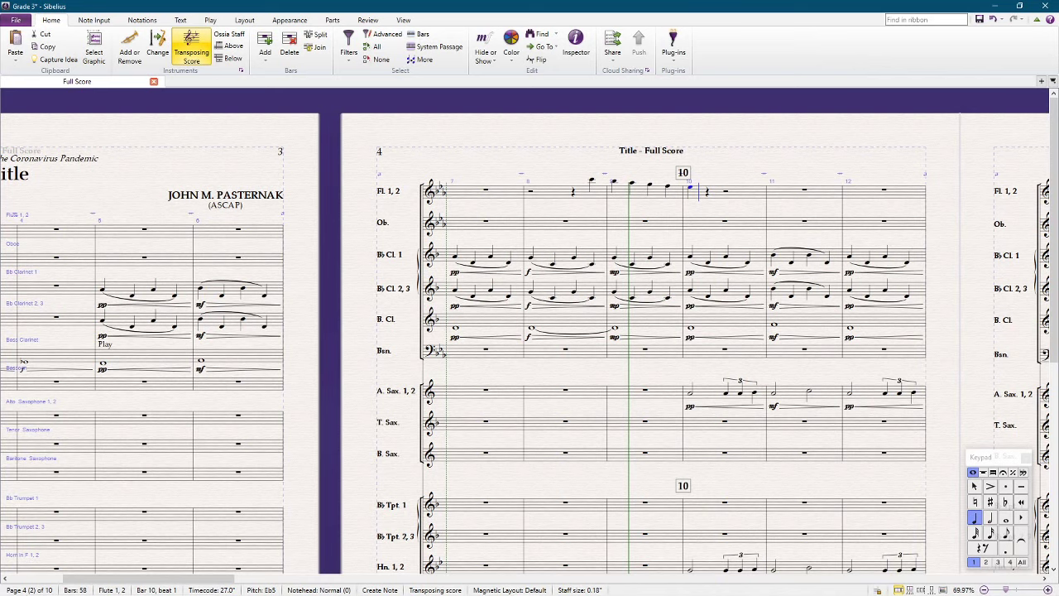
{"action": "key", "text": "Escape"}
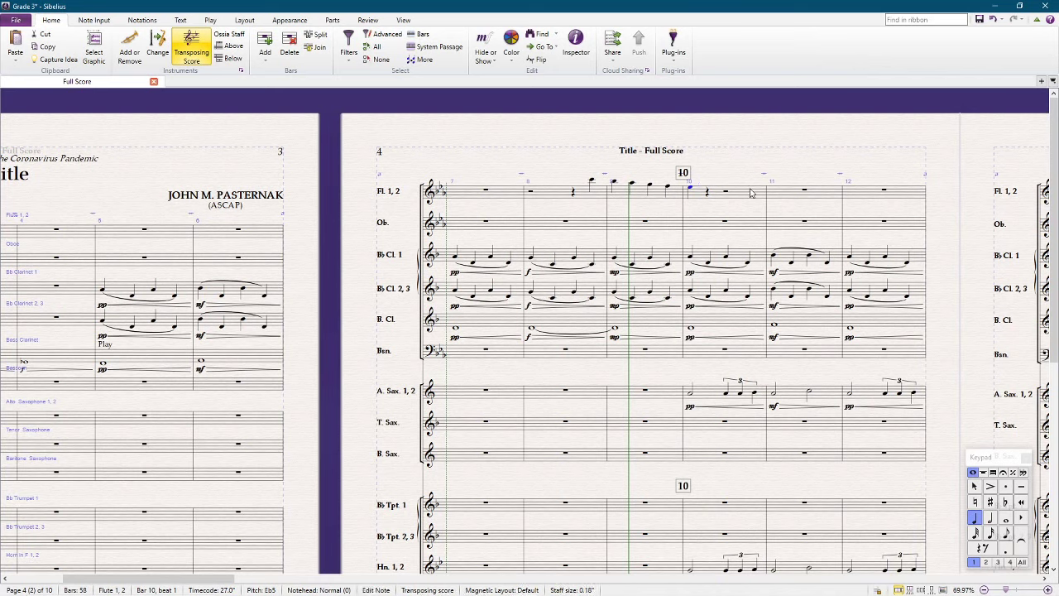
Slur the descending line in the Flute 1, 2 staff from bar 8 beat 4 to bar 10 beat 1
{"action": "left_click", "coordinate": [751, 193]}
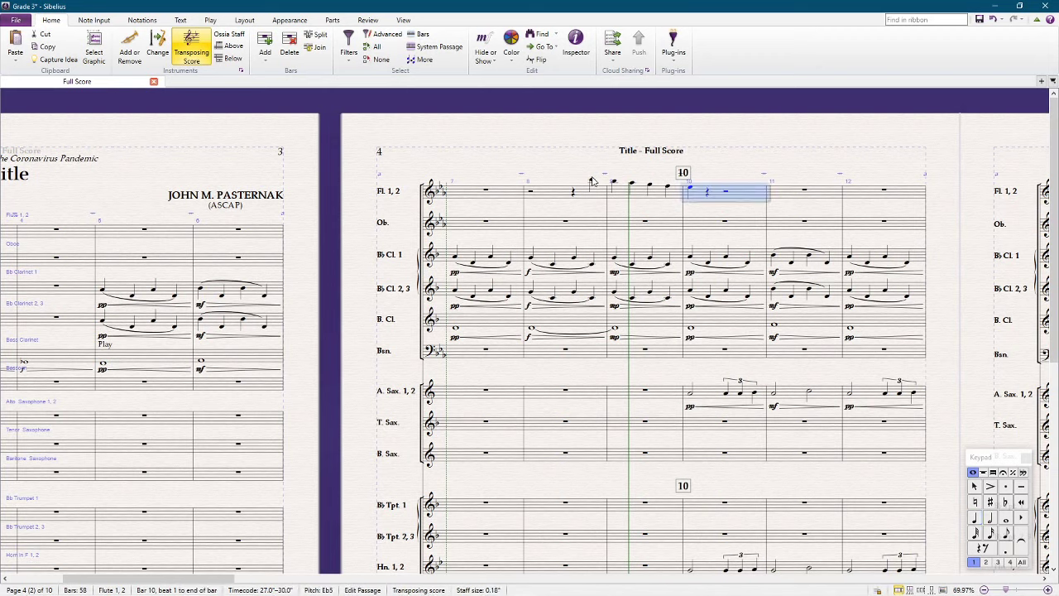
{"action": "left_click", "coordinate": [592, 184], "text": "shift"}
{"action": "key", "text": "s"}
{"action": "key", "text": "Escape"}
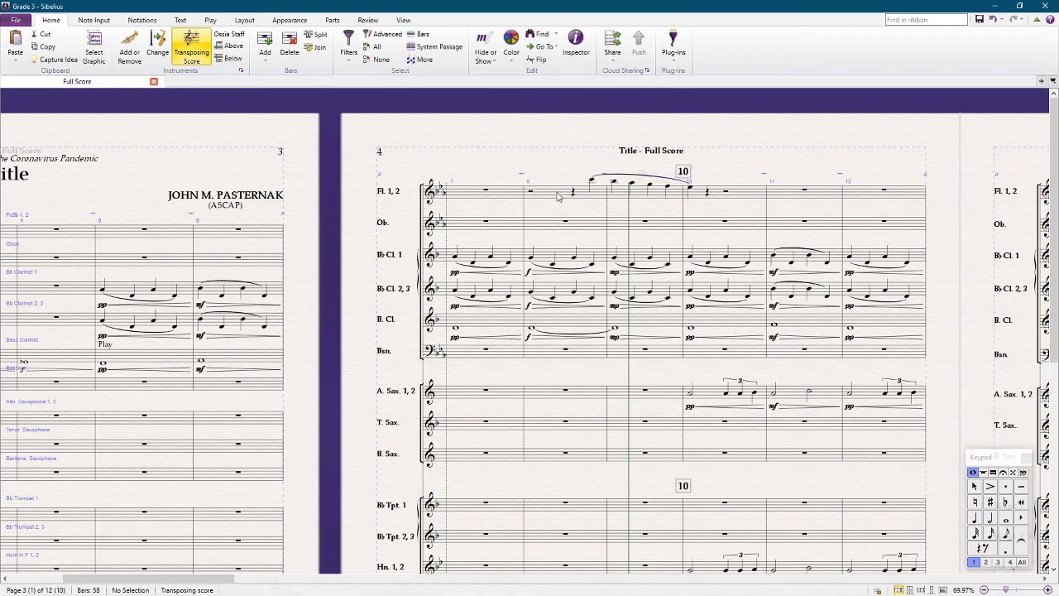
Add an mf dynamic below bar 8 beat 4 in the Flute 1, 2 staff
{"action": "left_click", "coordinate": [557, 196]}
{"action": "key", "text": "ctrl+e"}
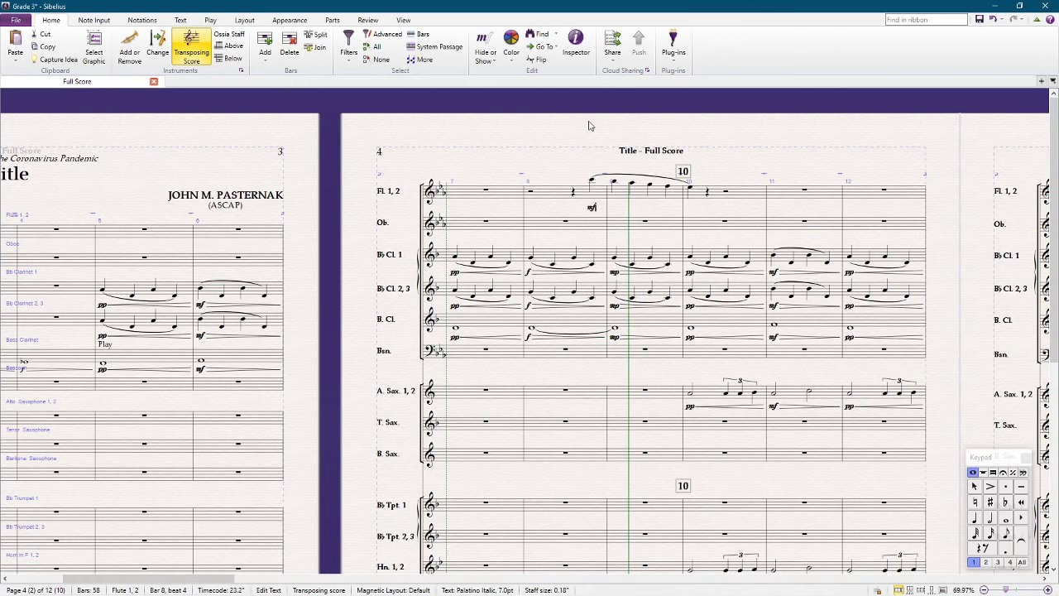
{"action": "left_click", "coordinate": [571, 141]}
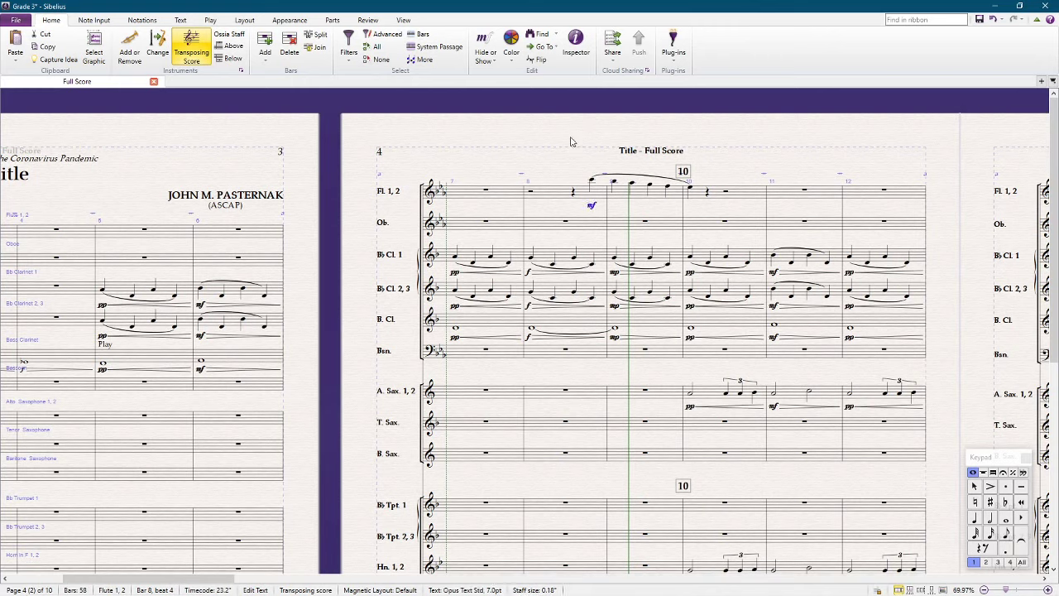
{"action": "scroll", "coordinate": [545, 198], "scroll_direction": "down", "scroll_amount": 3}
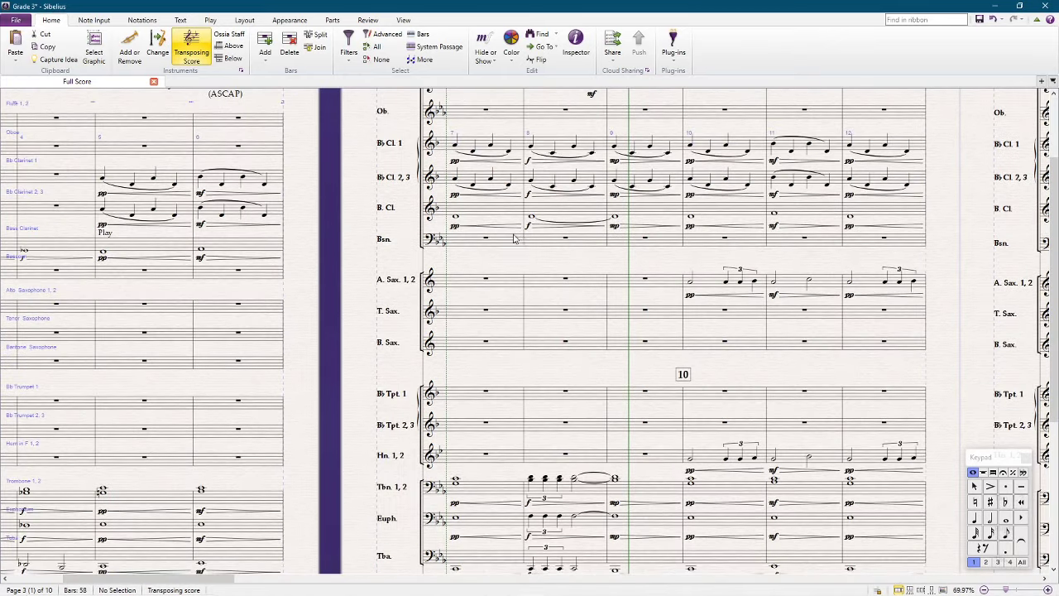
{"action": "scroll", "coordinate": [403, 333], "scroll_direction": "up", "scroll_amount": 2}
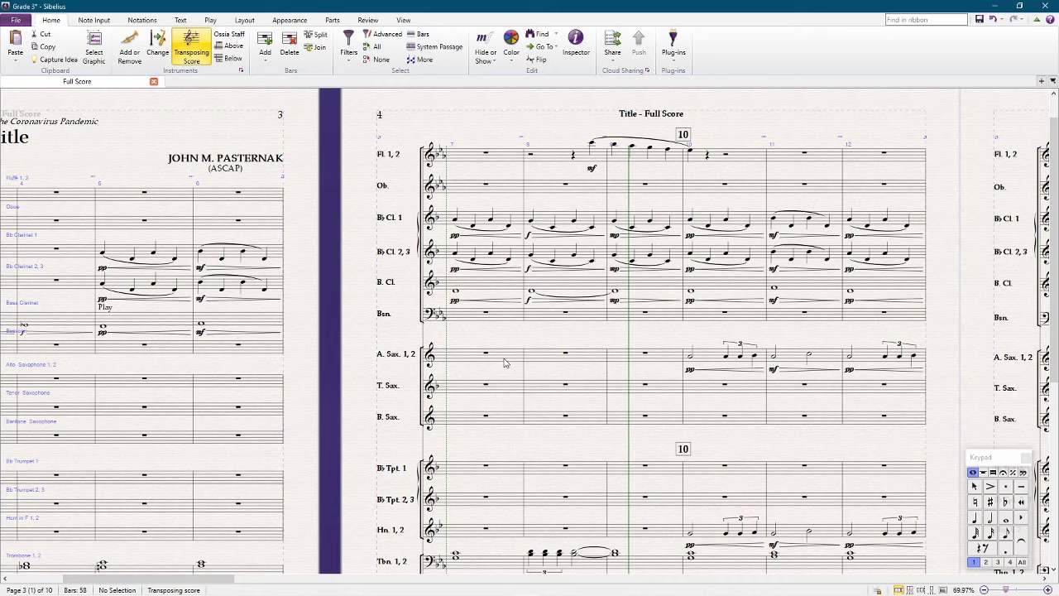
Replace beats 3 and 4 of bar 8 in the Flute 1, 2 staff with a quarter-note triplet leading into bar 9
{"action": "left_click", "coordinate": [592, 146]}
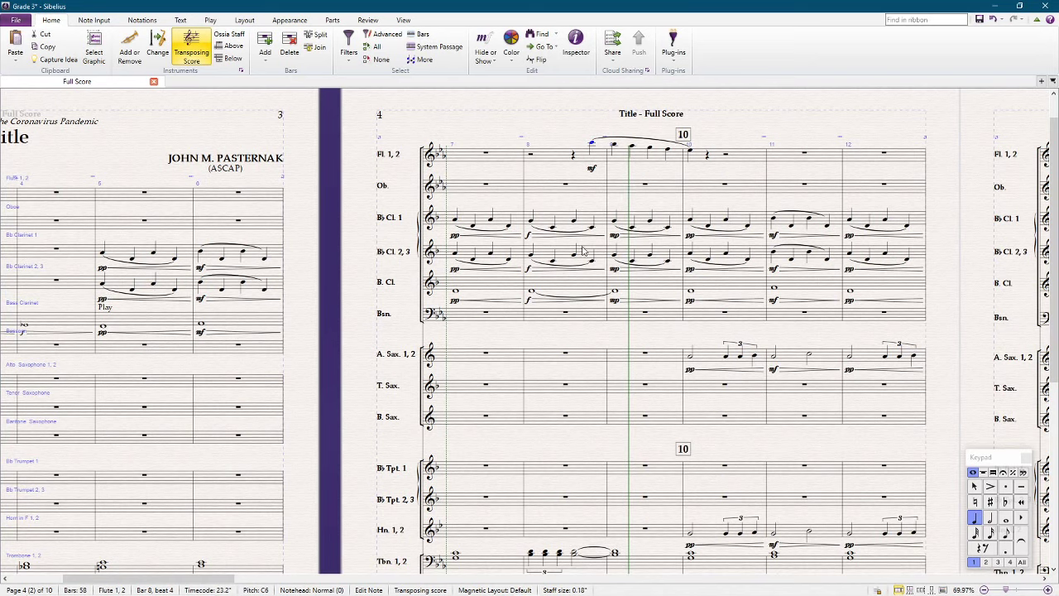
{"action": "left_click", "coordinate": [575, 161]}
{"action": "key", "text": "Down"}
{"action": "key", "text": "Down"}
{"action": "key", "text": "Down"}
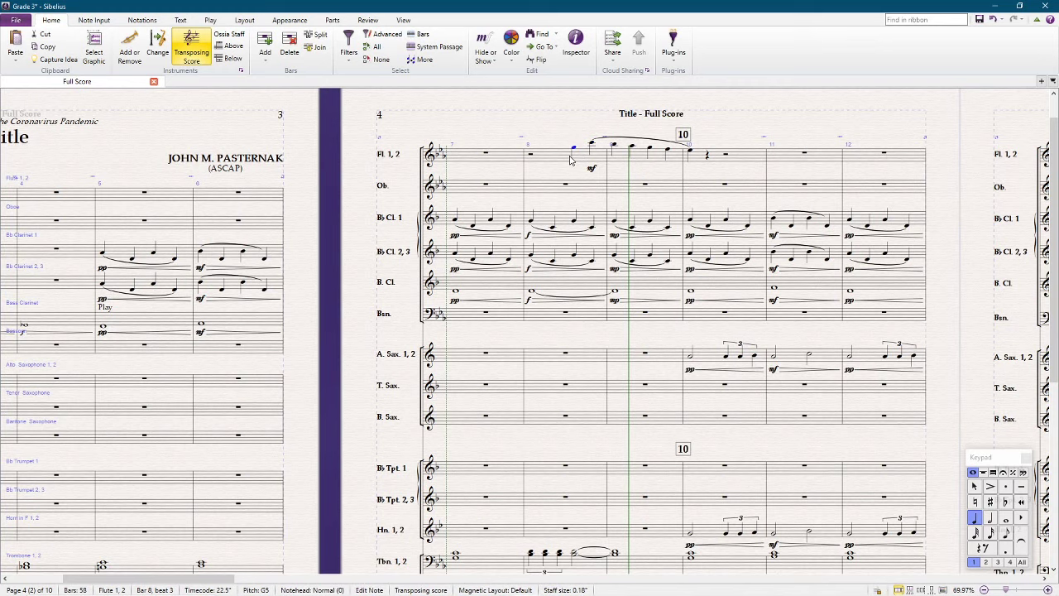
{"action": "key", "text": "ctrl+3"}
{"action": "key", "text": "f"}
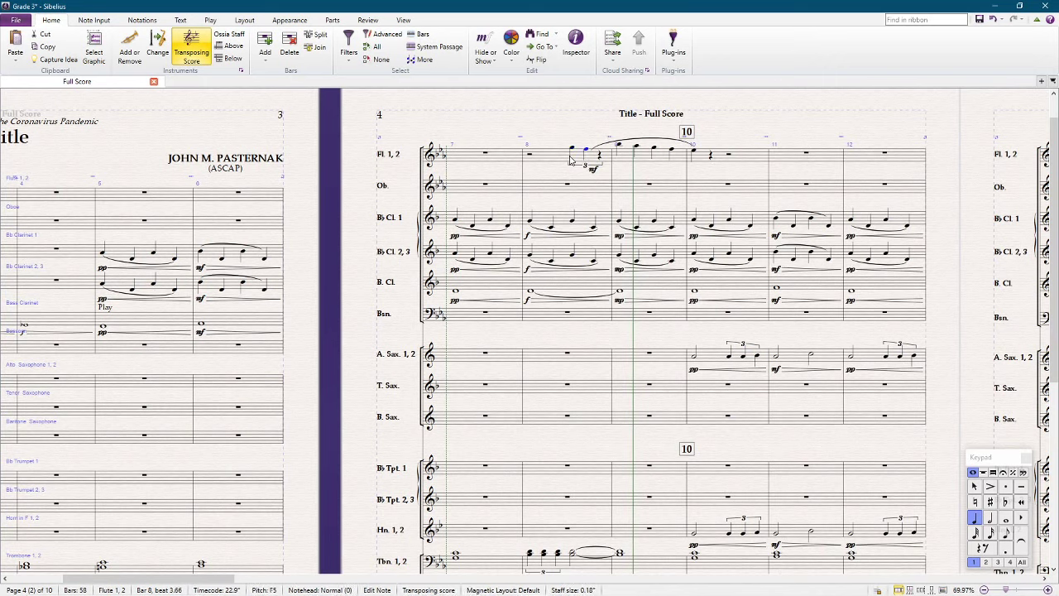
{"action": "key", "text": "f"}
{"action": "key", "text": "a"}
{"action": "key", "text": "Up"}
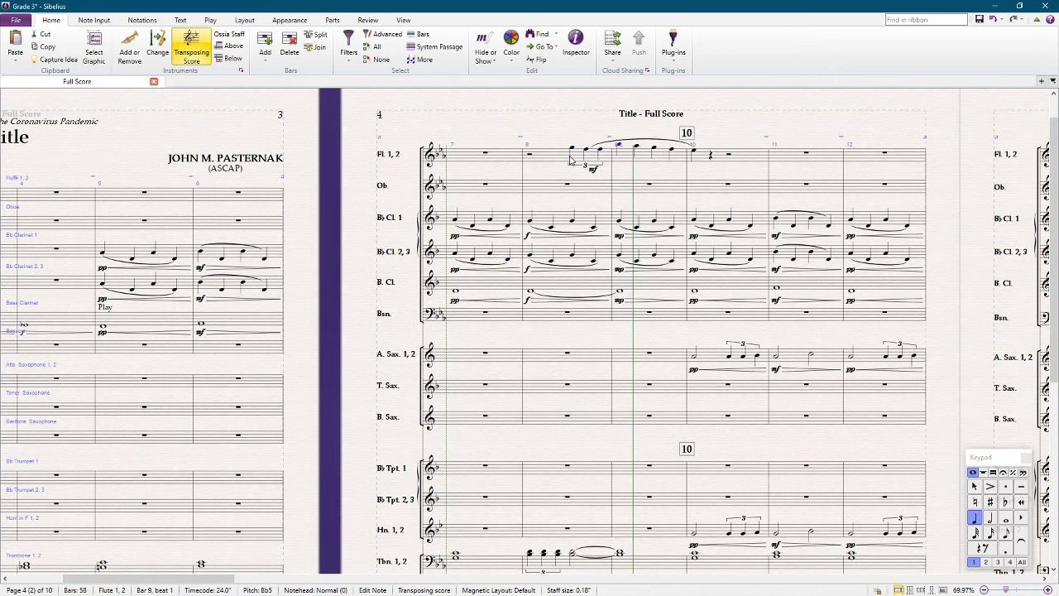
Repitch the Flute 1, 2 line to descend stepwise from C6 on bar 8 beat 3 to C5 on bar 10 beat 1
{"action": "left_click", "coordinate": [556, 157]}
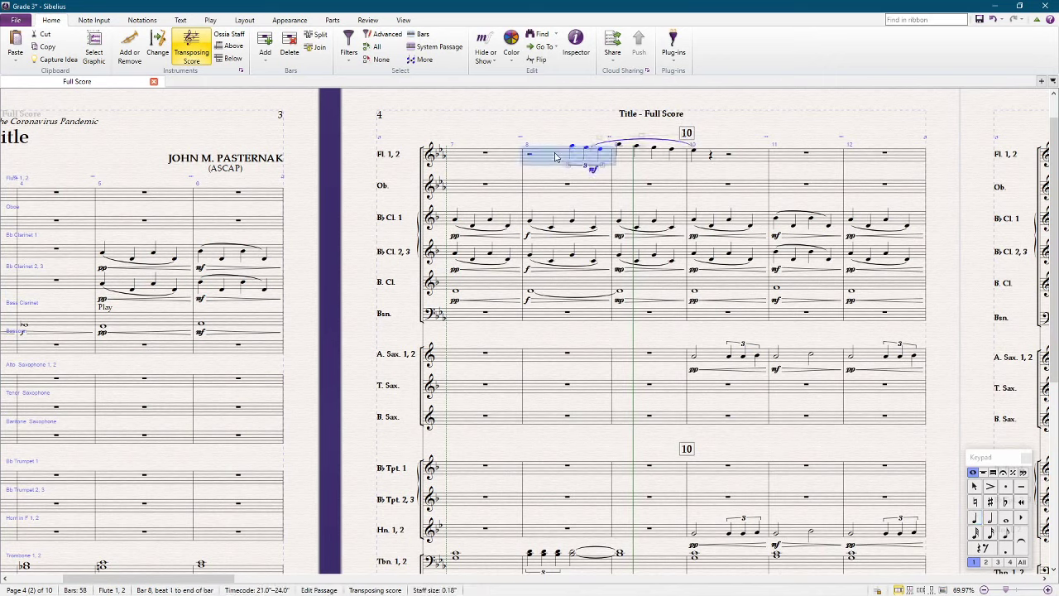
{"action": "left_click", "coordinate": [631, 146]}
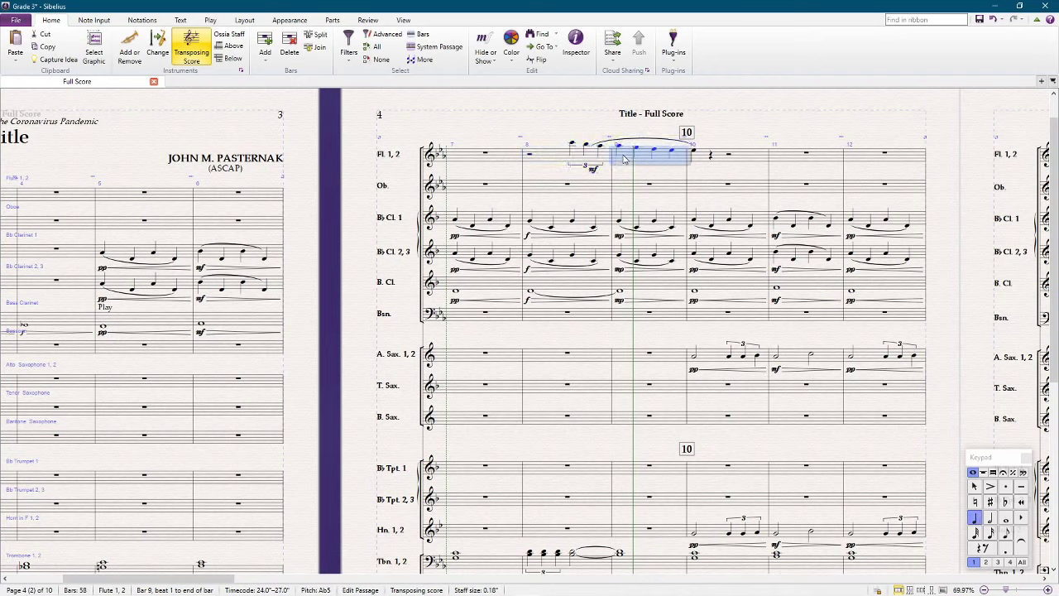
{"action": "left_click", "coordinate": [695, 151]}
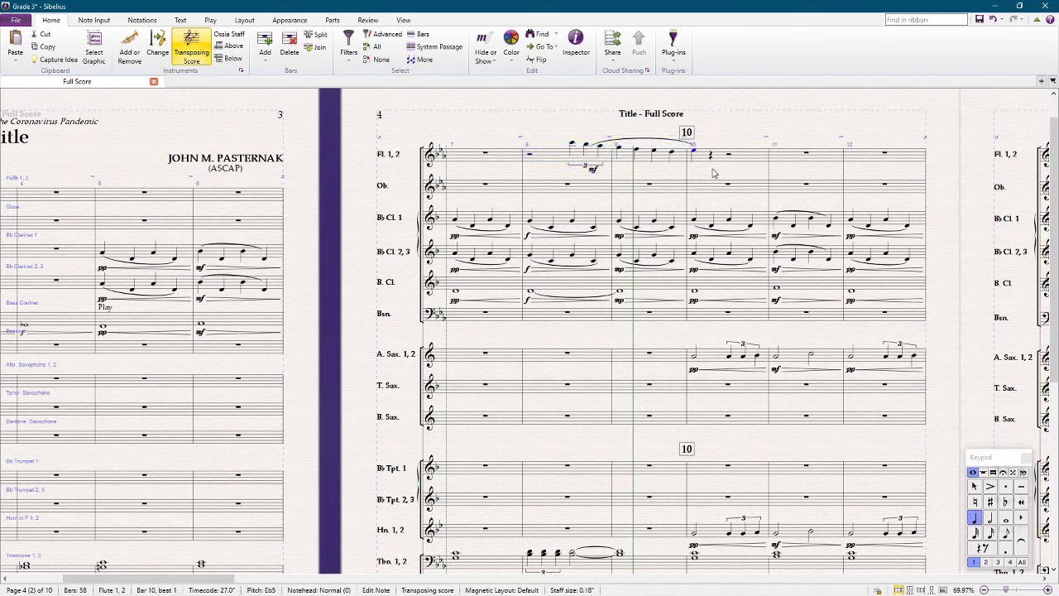
{"action": "left_click", "coordinate": [703, 159]}
{"action": "key", "text": "ctrl+z"}
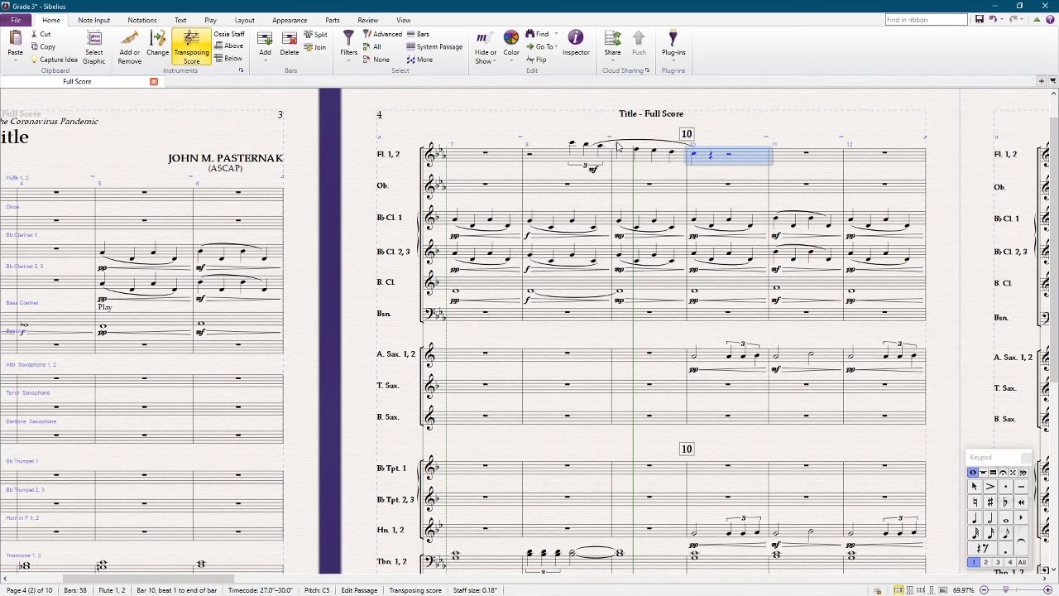
Delete the old flute slur and move the mf dynamic to the first triplet note on bar 8 beat 3
{"action": "left_click", "coordinate": [610, 141]}
{"action": "key", "text": "Delete"}
{"action": "key", "text": "ctrl+x"}
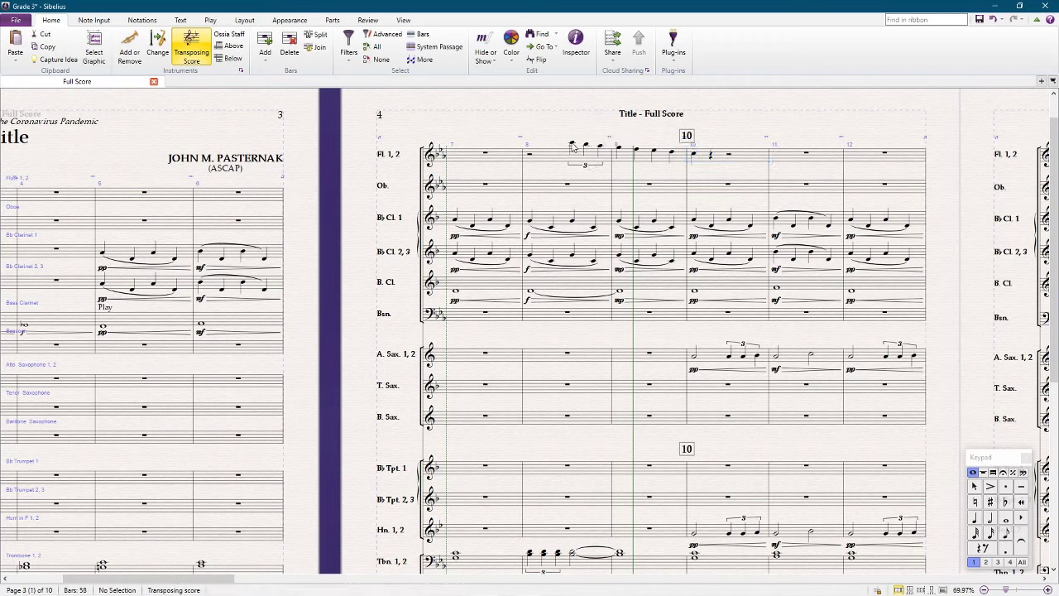
{"action": "left_click", "coordinate": [572, 144]}
{"action": "key", "text": "ctrl+v"}
Slur the flute line from the first triplet note in bar 8 to the C5 on bar 10 beat 1
{"action": "left_click", "coordinate": [572, 144]}
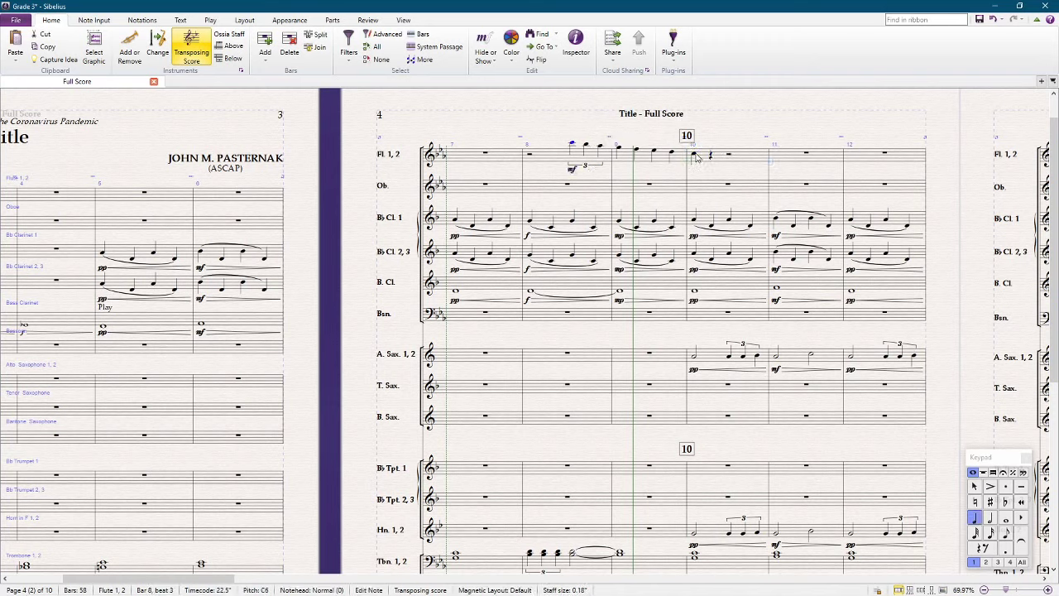
{"action": "left_click", "coordinate": [694, 154], "text": "shift"}
{"action": "key", "text": "s"}
{"action": "left_click", "coordinate": [762, 123]}
Copy bars 8 to 10 of the Flute 1, 2 staff into the same bars of the Oboe staff
{"action": "left_click", "coordinate": [729, 159]}
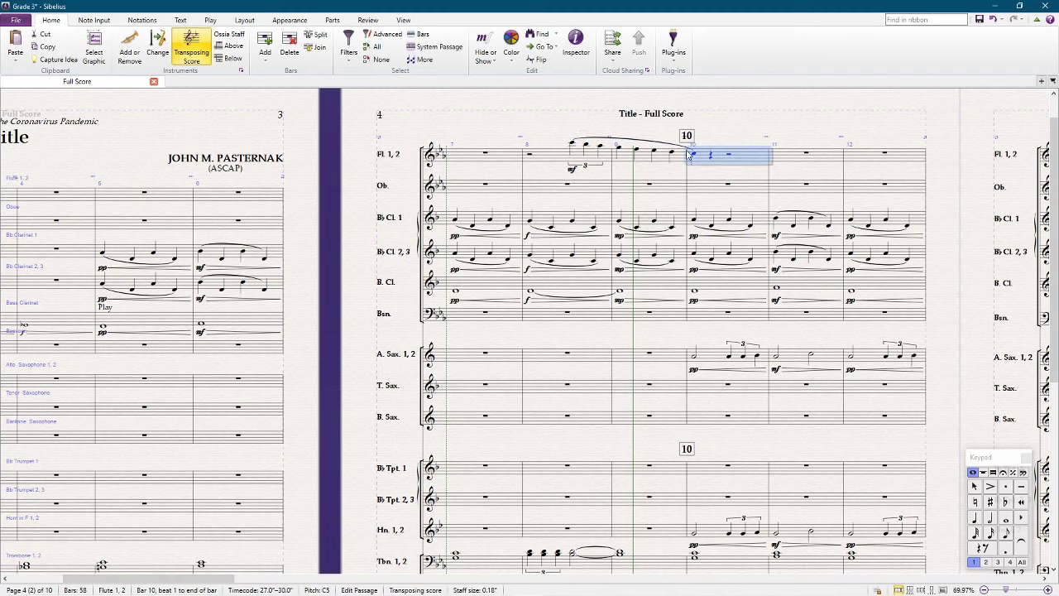
{"action": "left_click", "coordinate": [551, 159], "text": "shift"}
{"action": "left_click", "coordinate": [551, 190], "text": "alt"}
Transpose the copied Oboe passage in bars 8 to 10 down by a Major/Perfect Octave
{"action": "key", "text": "shift+t"}
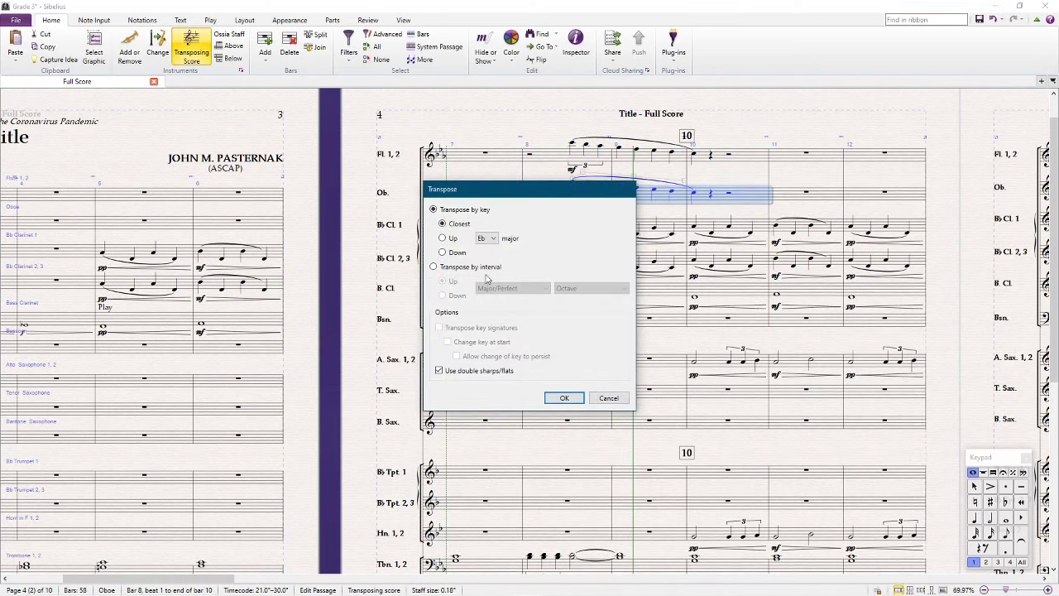
{"action": "left_click", "coordinate": [473, 267]}
{"action": "left_click", "coordinate": [456, 295]}
{"action": "key", "text": "Return"}
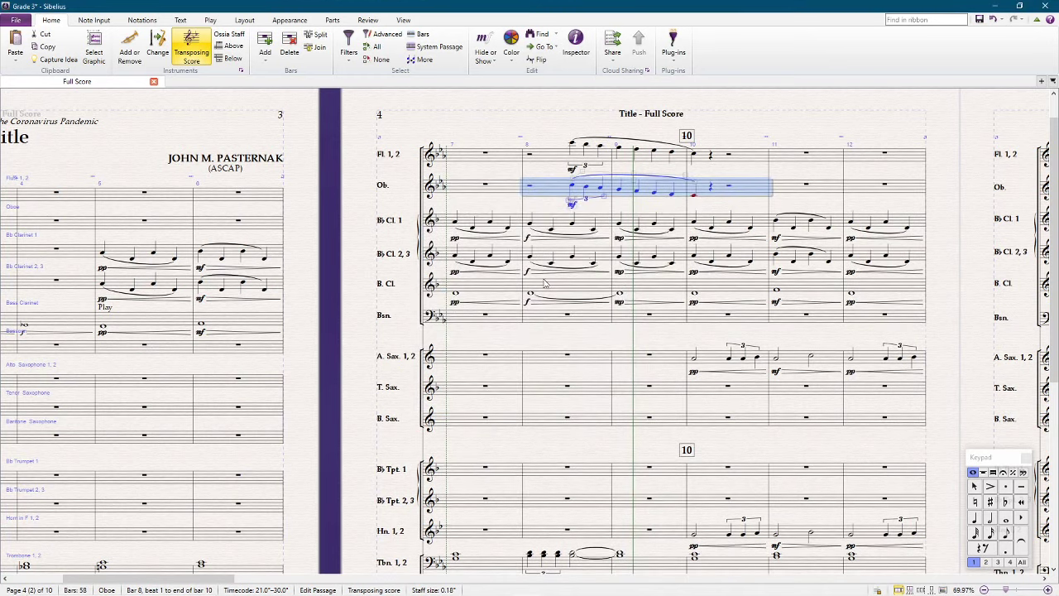
Transpose the Oboe notes in bars 9 and 10 up an octave
{"action": "left_click", "coordinate": [740, 193]}
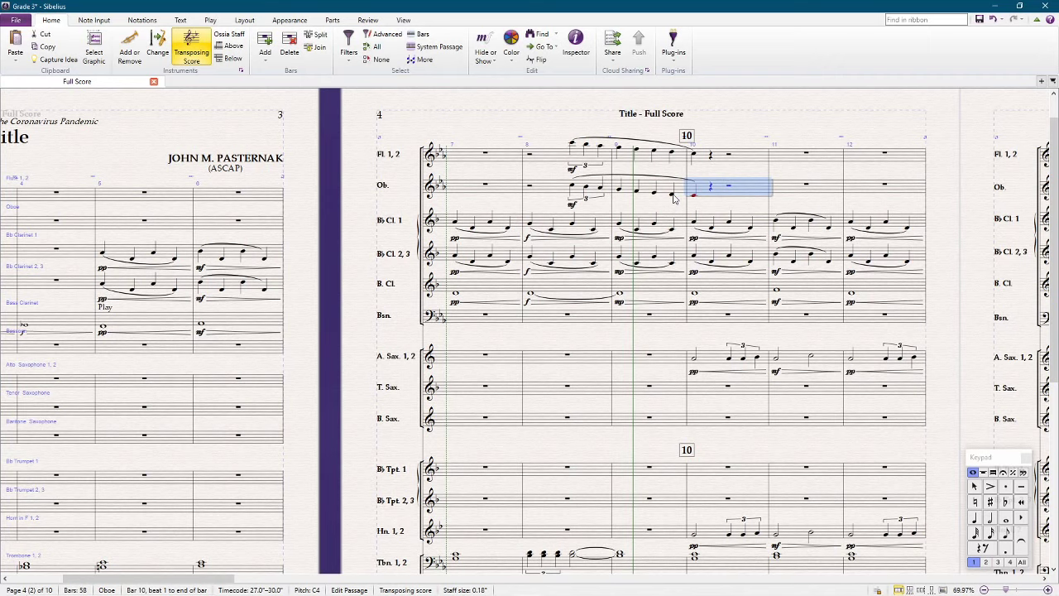
{"action": "left_click", "coordinate": [620, 192], "text": "shift"}
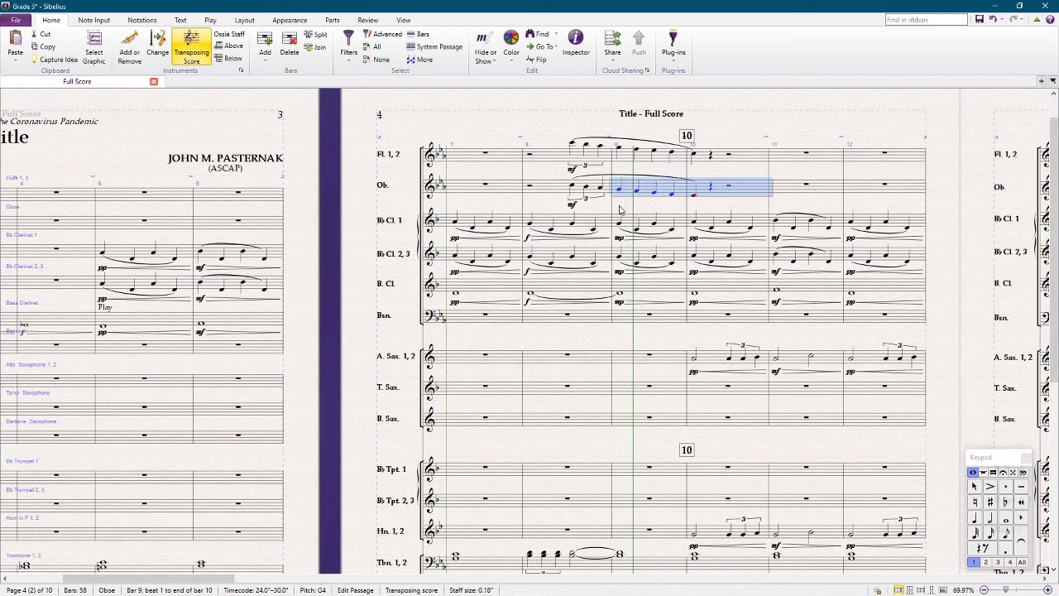
{"action": "key", "text": "shift+t"}
{"action": "key", "text": "Return"}
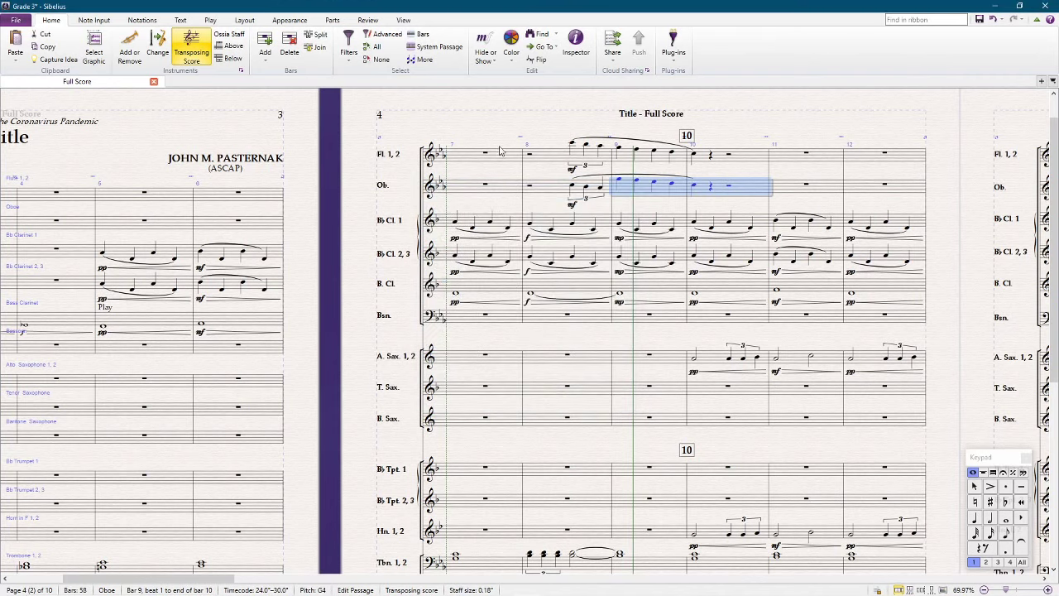
{"action": "key", "text": "Escape"}
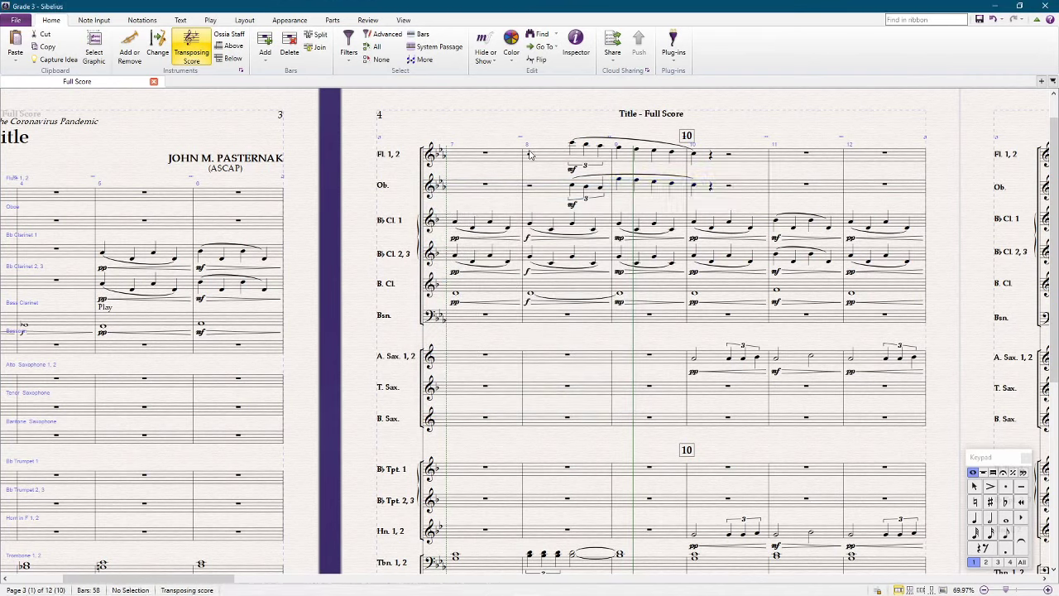
Add a hairpin under bar 9 and a pp dynamic on bar 10 beat 1 in both the Flute and Oboe staves
{"action": "left_click", "coordinate": [629, 161]}
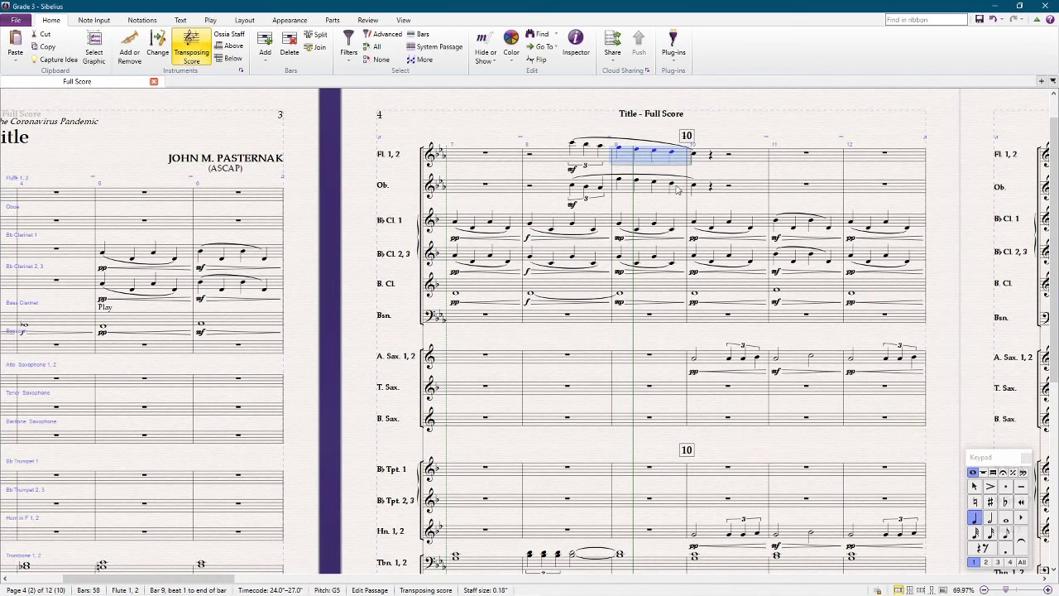
{"action": "left_click", "coordinate": [686, 188]}
{"action": "left_click", "coordinate": [680, 187]}
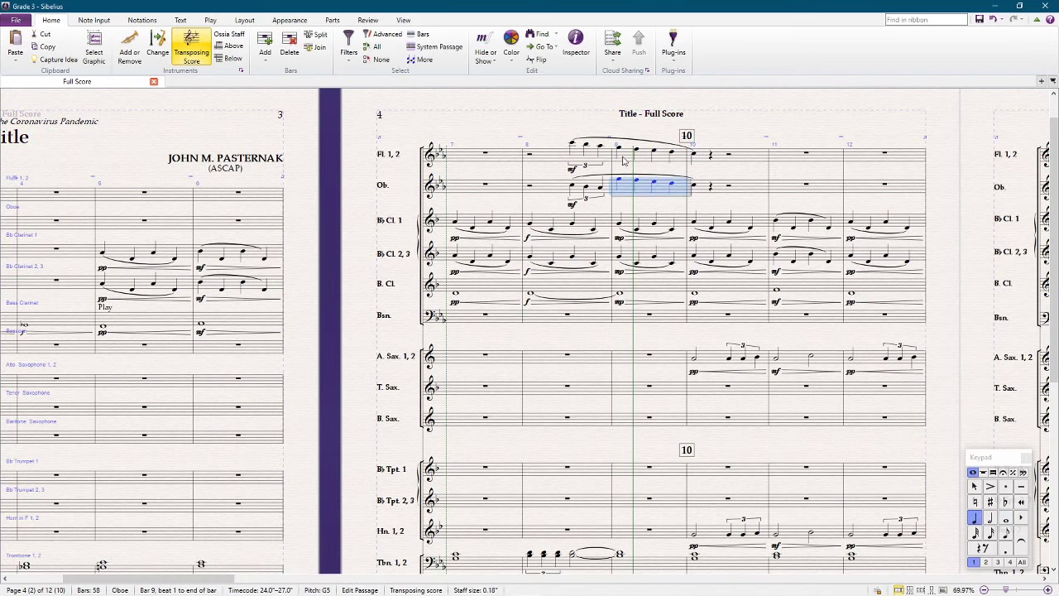
{"action": "left_click", "coordinate": [627, 161], "text": "shift"}
{"action": "key", "text": "h"}
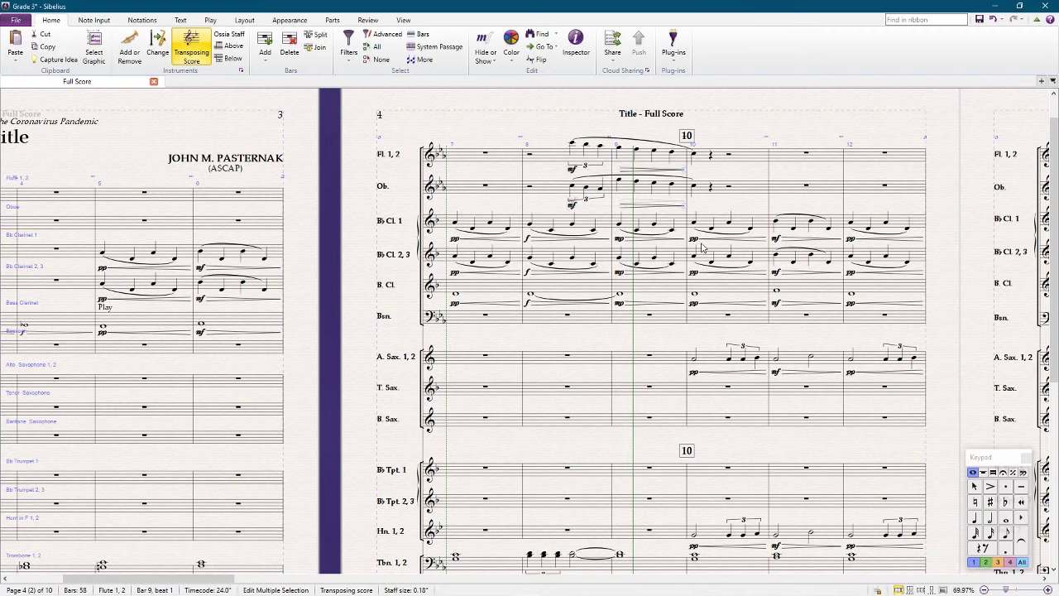
{"action": "left_click", "coordinate": [745, 164]}
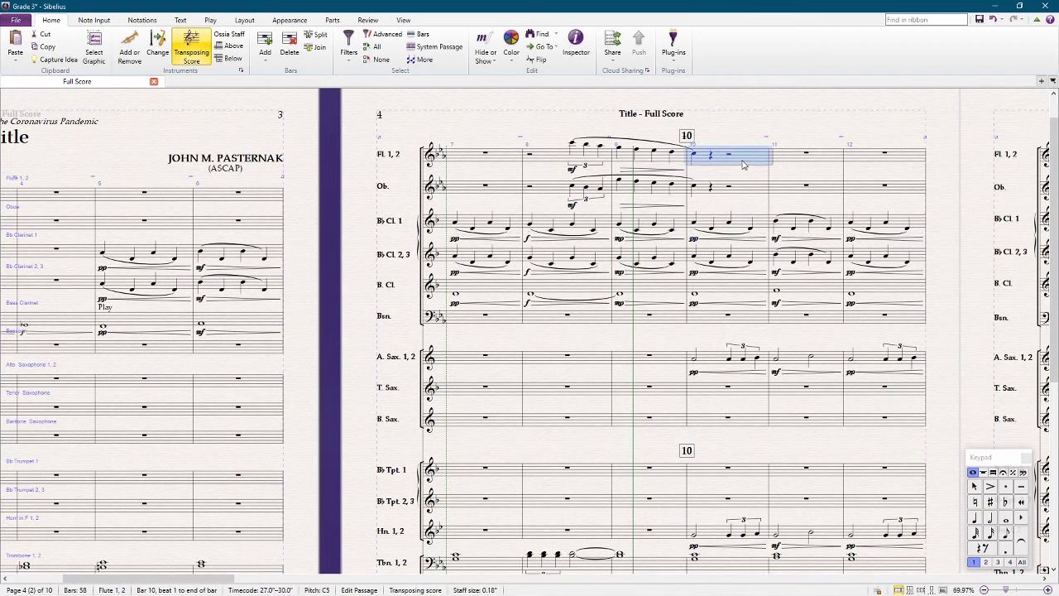
{"action": "left_click", "coordinate": [746, 191], "text": "shift"}
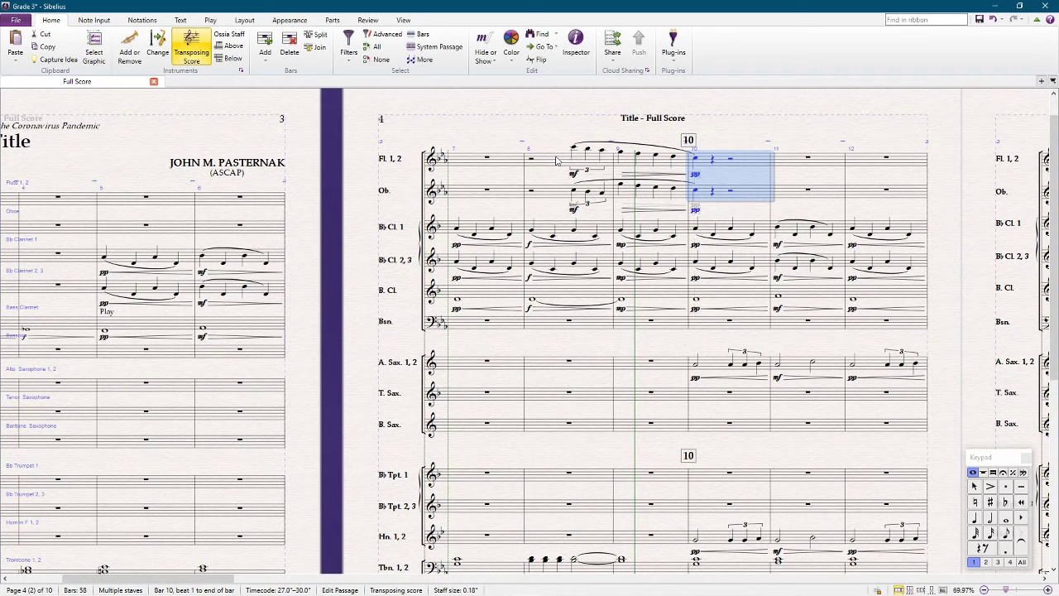
Play back the new flute and oboe passage from bar 8 into bar 10
{"action": "left_click", "coordinate": [556, 163]}
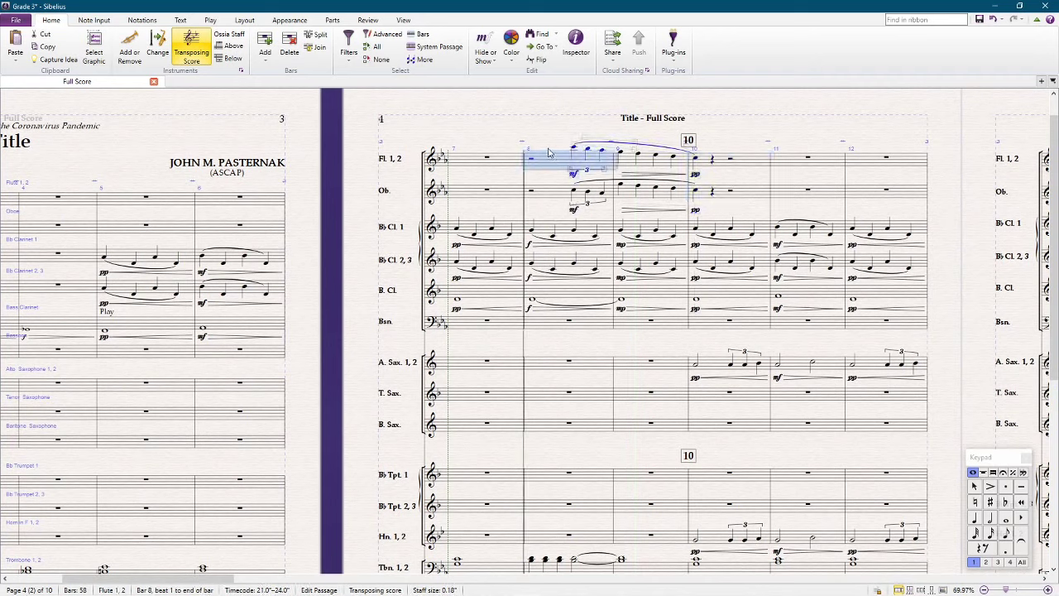
{"action": "left_click", "coordinate": [544, 124]}
{"action": "key", "text": "space"}
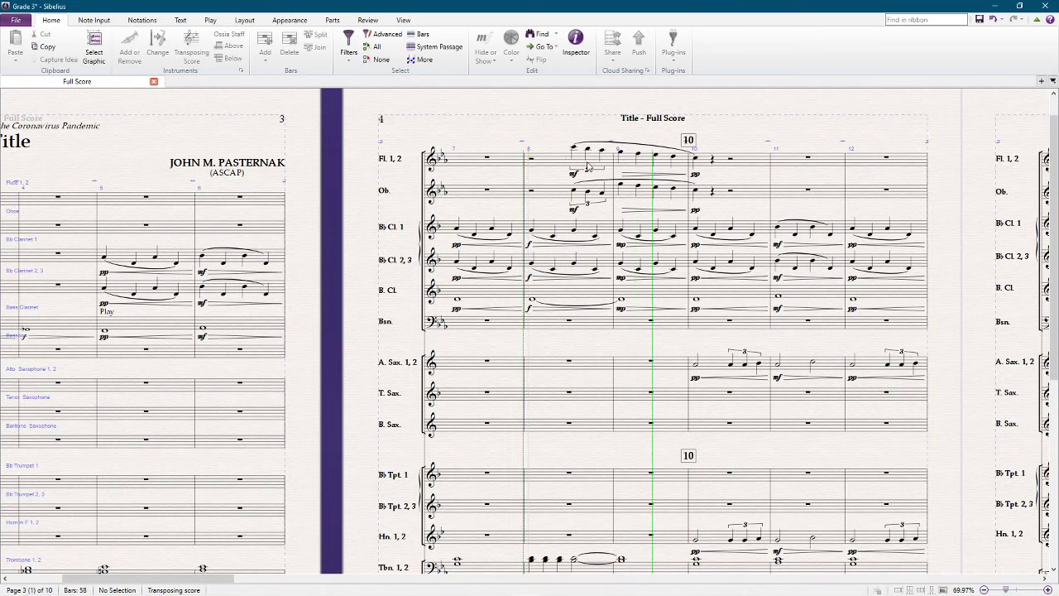
{"action": "key", "text": "space"}
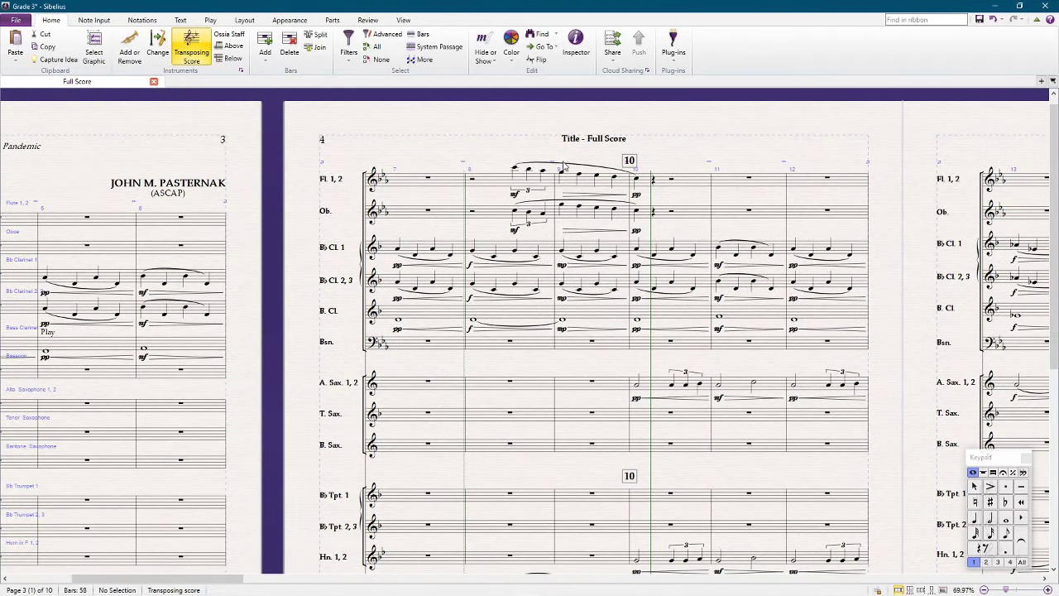
Raise the third triplet note of bar 8 to A natural in both the Flute and Oboe staves
{"action": "left_click", "coordinate": [515, 170]}
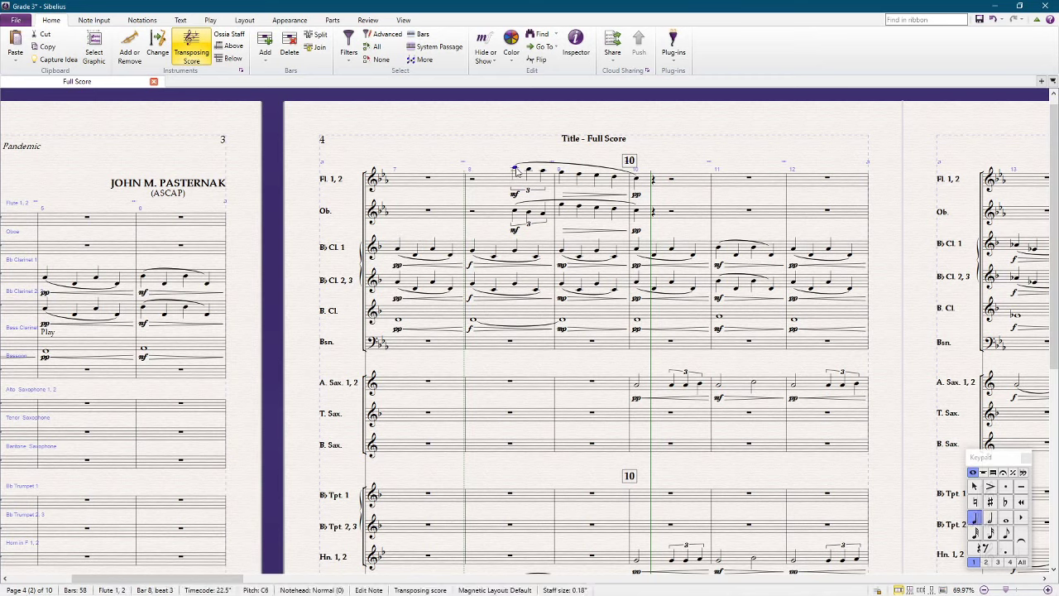
{"action": "key", "text": "Right"}
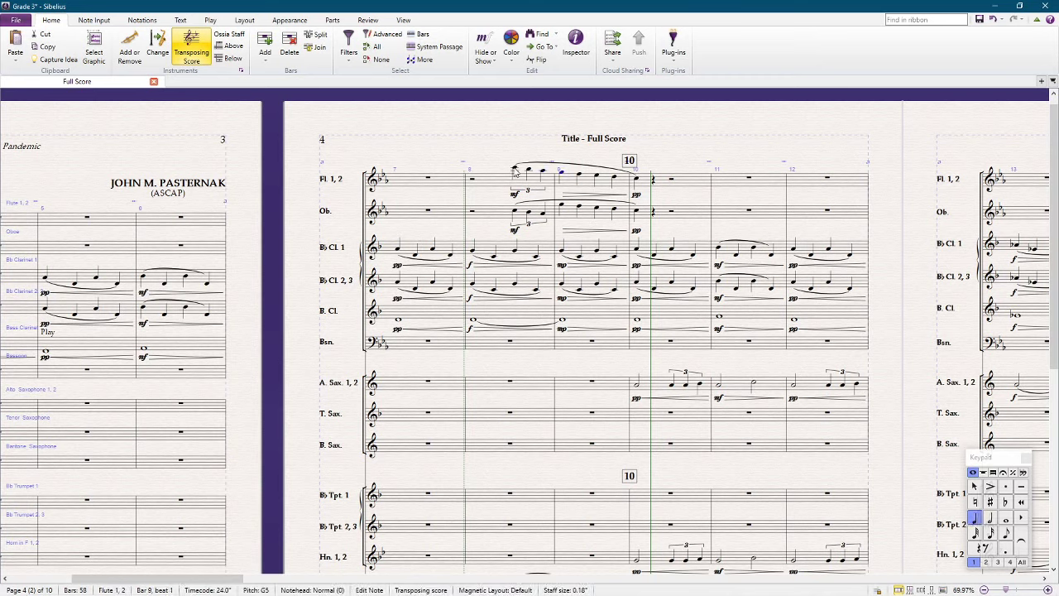
{"action": "key", "text": "Left"}
{"action": "key", "text": "alt+Down"}
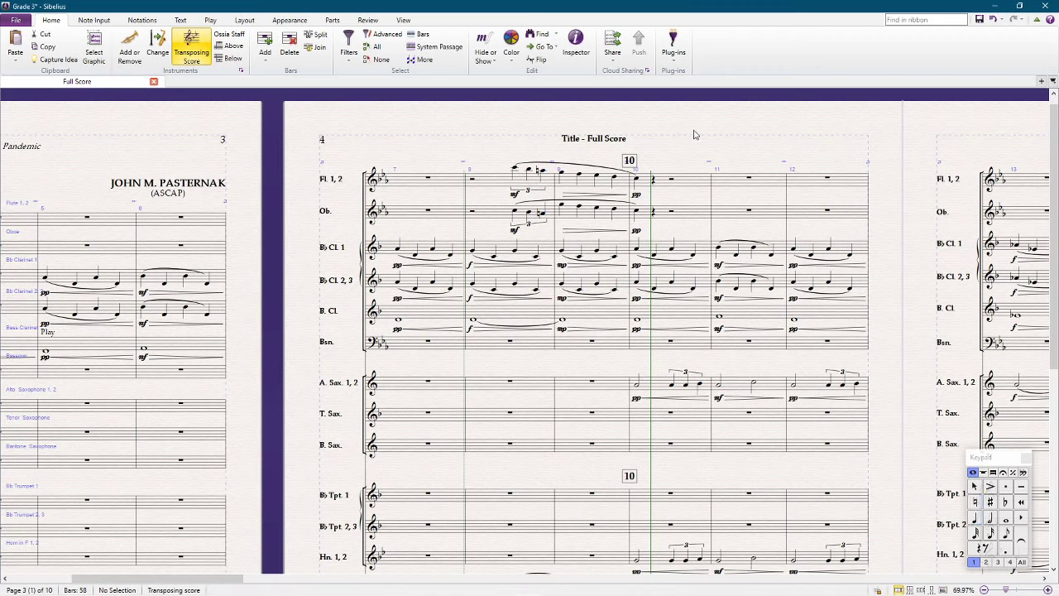
{"action": "key", "text": "Escape"}
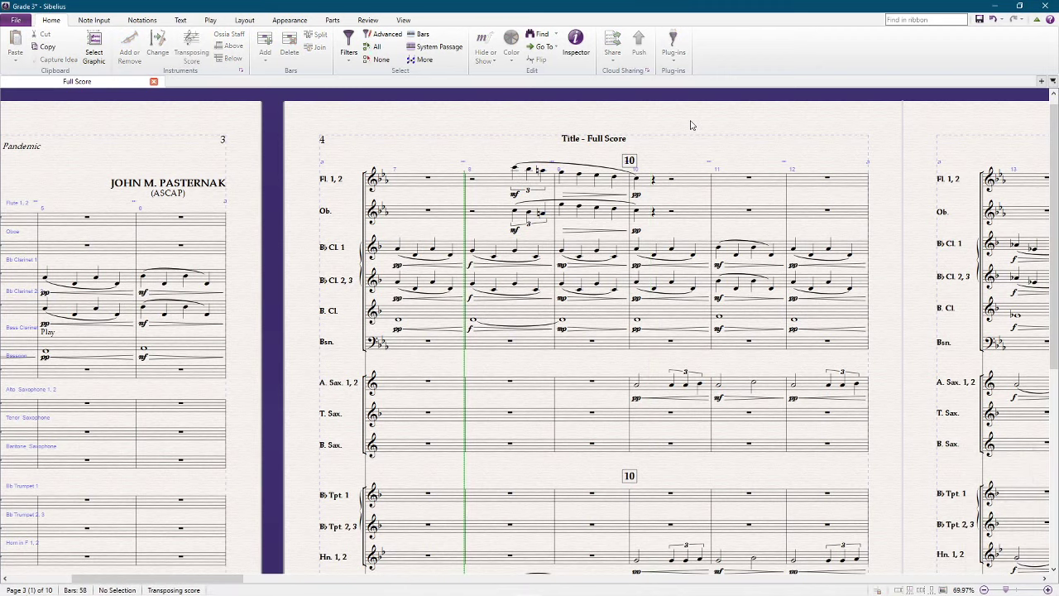
Play back the flute and oboe passage from bar 8 and revert the A natural on the third triplet note in both staves
{"action": "key", "text": "space"}
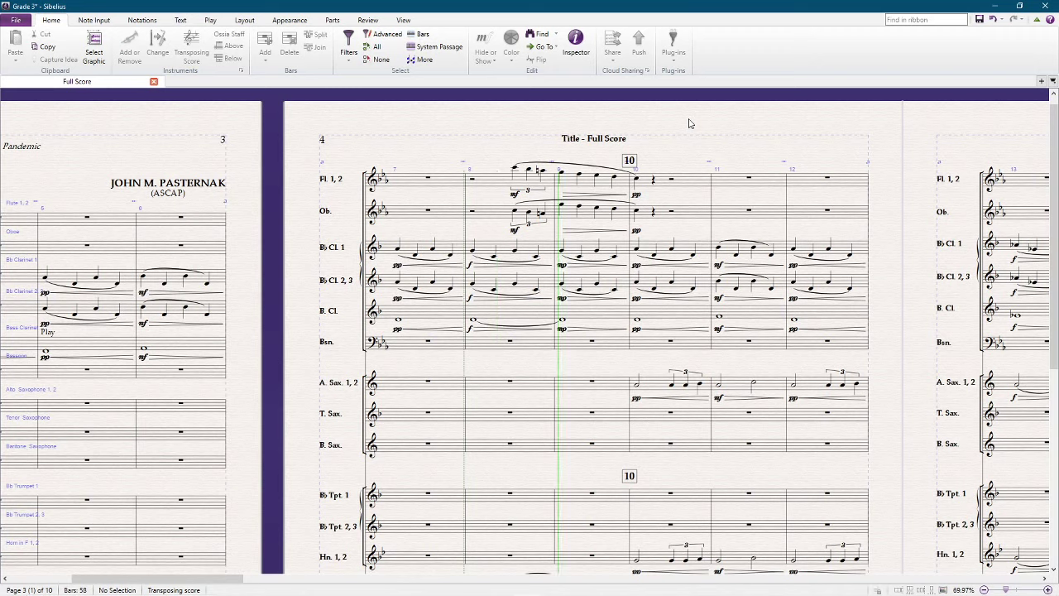
{"action": "key", "text": "space"}
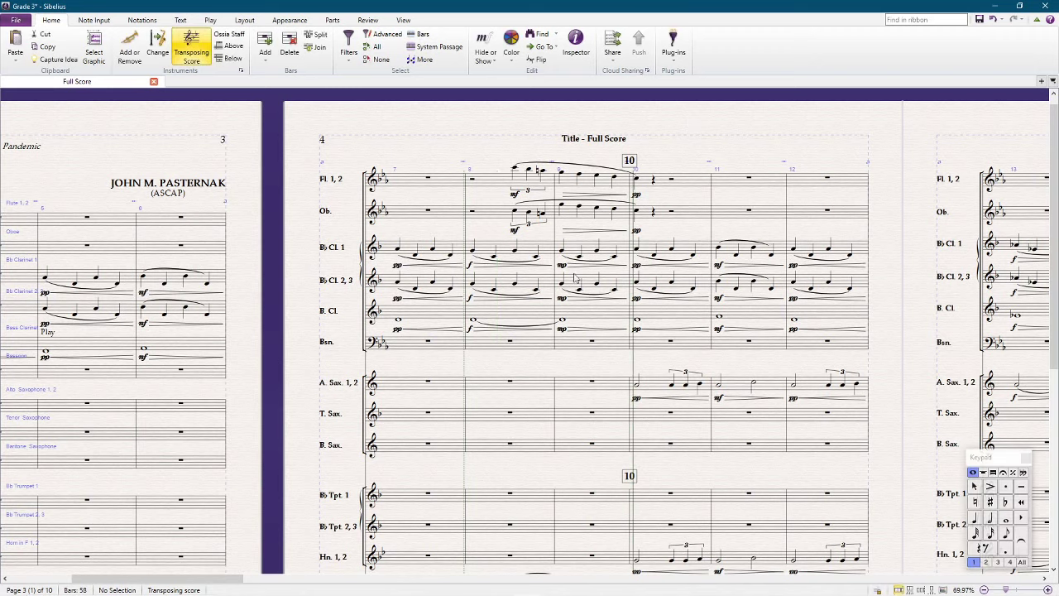
{"action": "scroll", "coordinate": [551, 232], "scroll_direction": "down", "scroll_amount": 3}
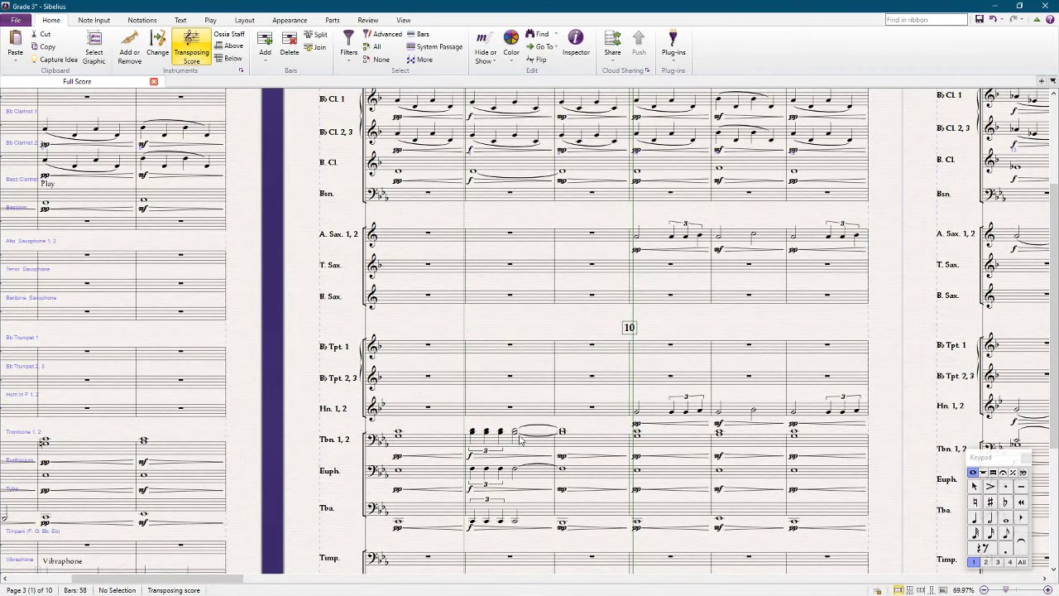
{"action": "scroll", "coordinate": [516, 437], "scroll_direction": "up", "scroll_amount": 3}
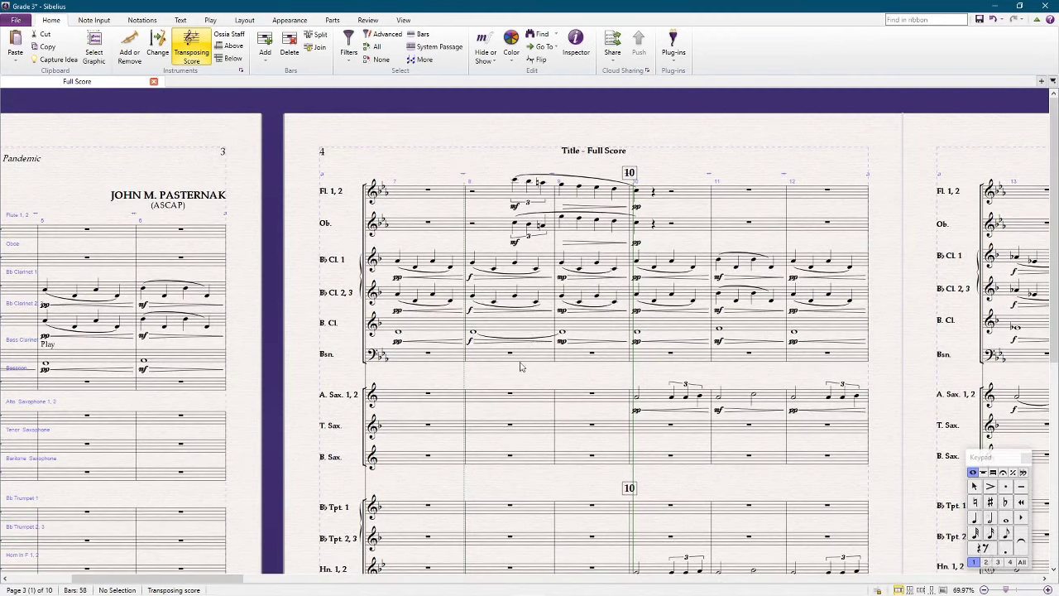
{"action": "left_click", "coordinate": [539, 181]}
{"action": "key", "text": "Escape"}
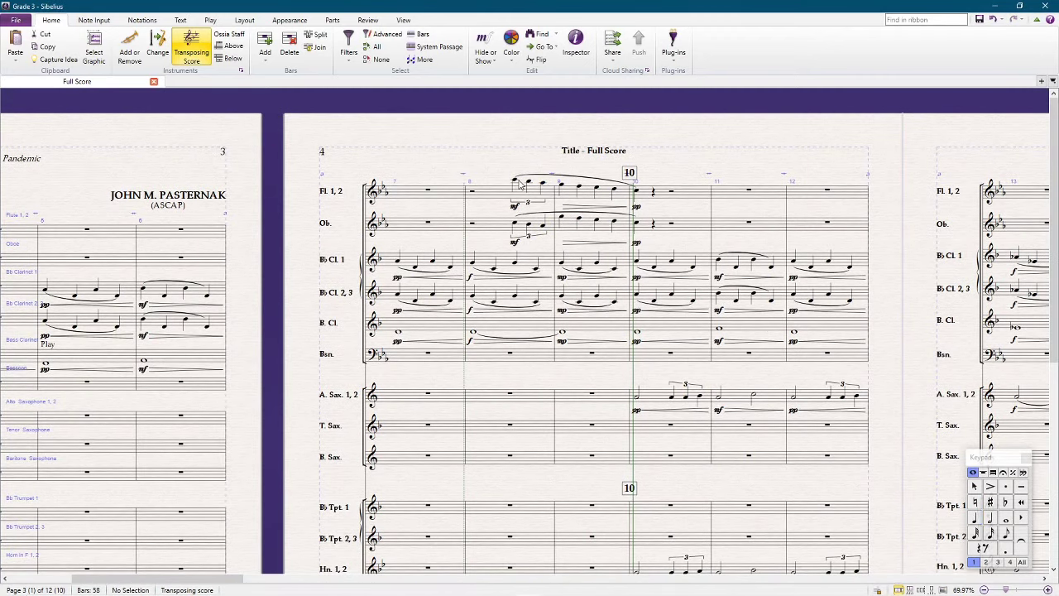
Try lowering the bar 8 triplet notes by a step in the Flute and Oboe staves
{"action": "left_click", "coordinate": [516, 180]}
{"action": "scroll", "coordinate": [508, 189], "scroll_direction": "down", "scroll_amount": 3}
{"action": "scroll", "coordinate": [508, 189], "scroll_direction": "up", "scroll_amount": 3}
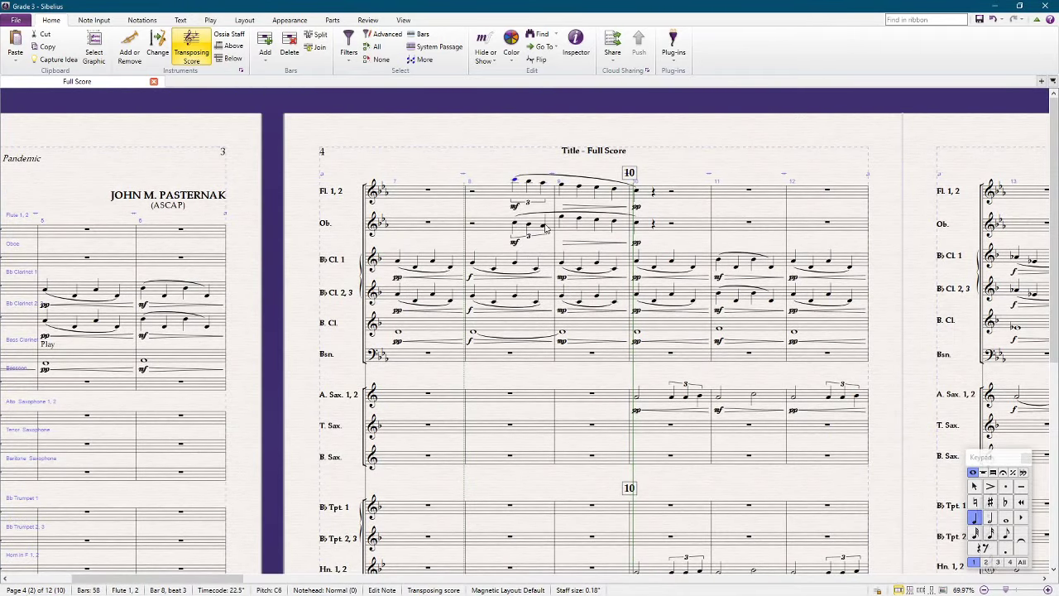
{"action": "left_click", "coordinate": [546, 228], "text": "shift"}
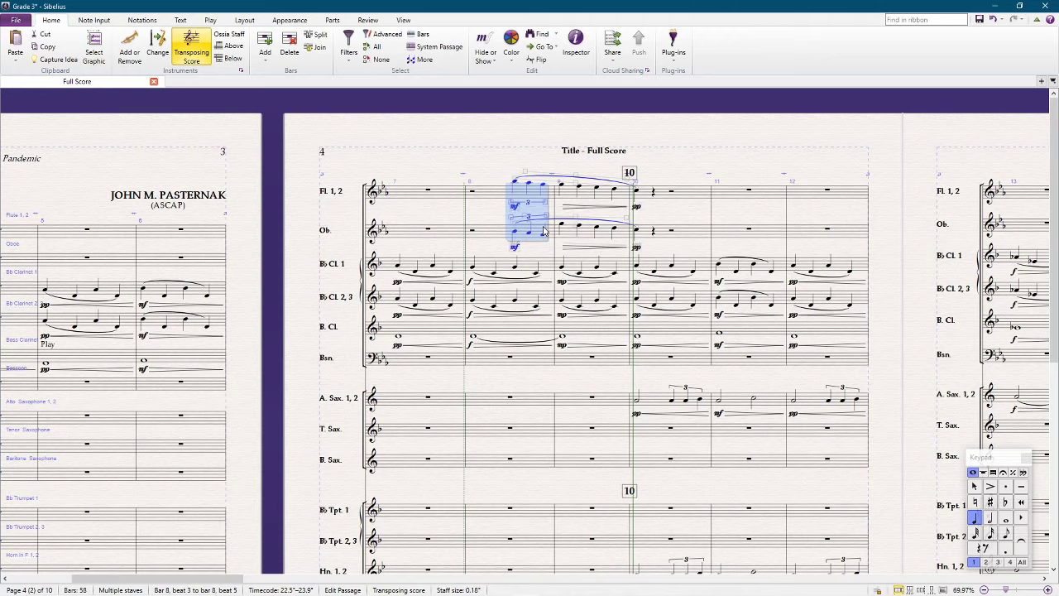
{"action": "key", "text": "Up"}
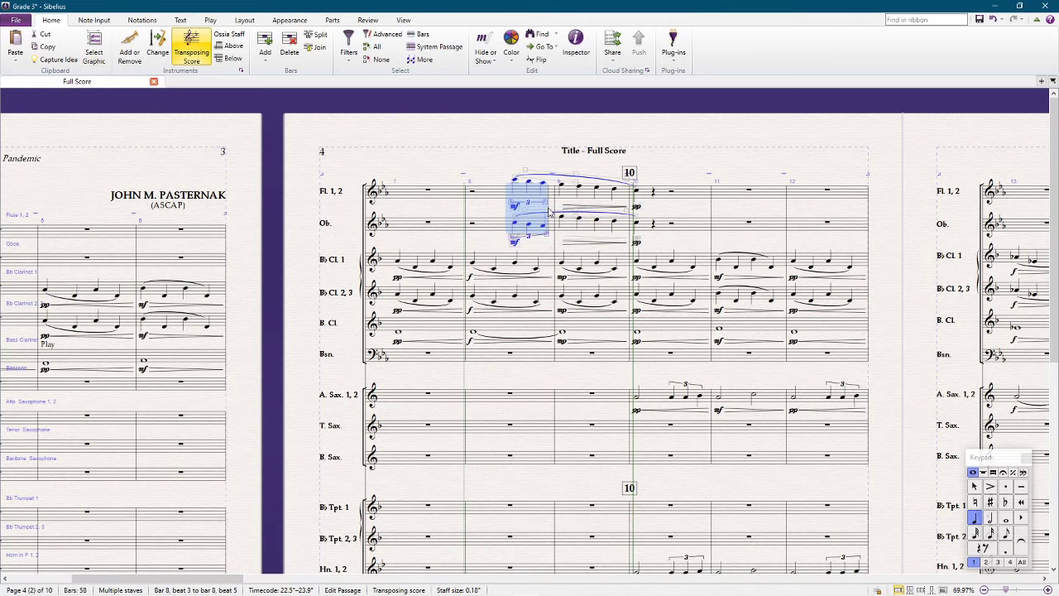
{"action": "scroll", "coordinate": [548, 211], "scroll_direction": "down", "scroll_amount": 5}
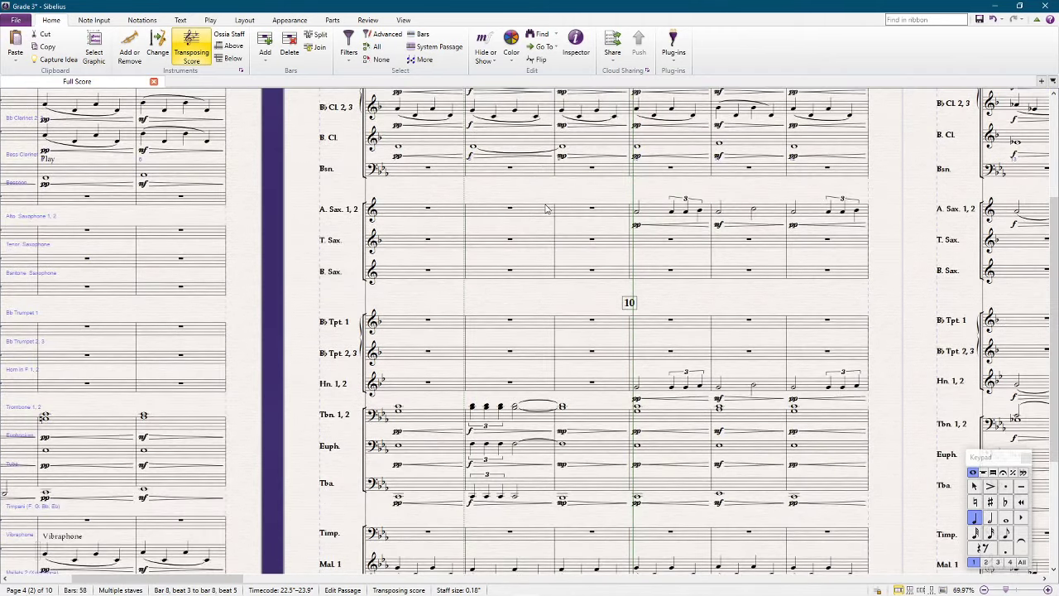
{"action": "scroll", "coordinate": [546, 209], "scroll_direction": "up", "scroll_amount": 5}
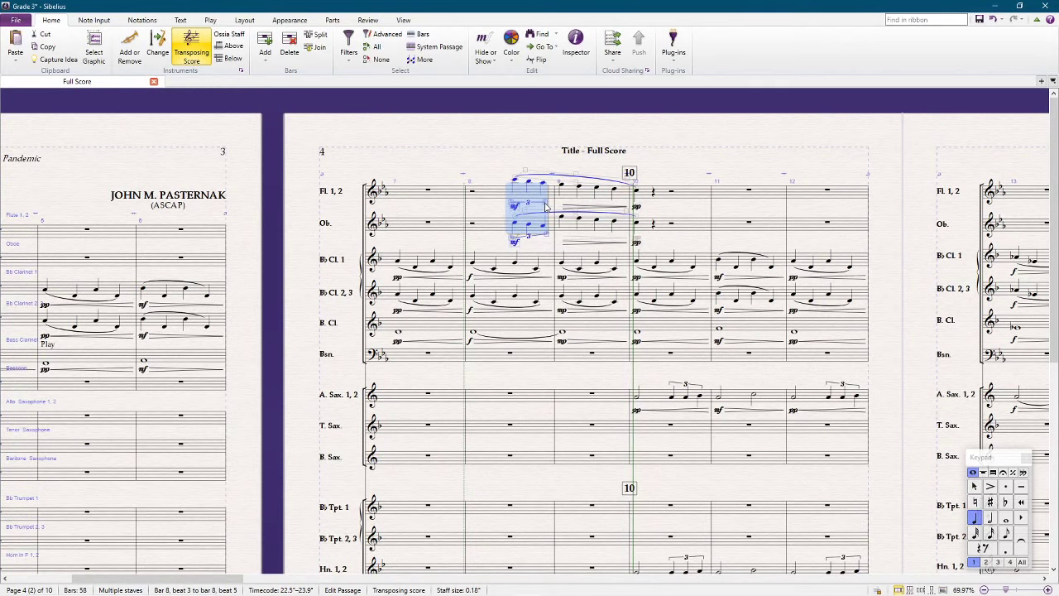
{"action": "scroll", "coordinate": [546, 207], "scroll_direction": "down", "scroll_amount": 5}
{"action": "scroll", "coordinate": [546, 207], "scroll_direction": "up", "scroll_amount": 4}
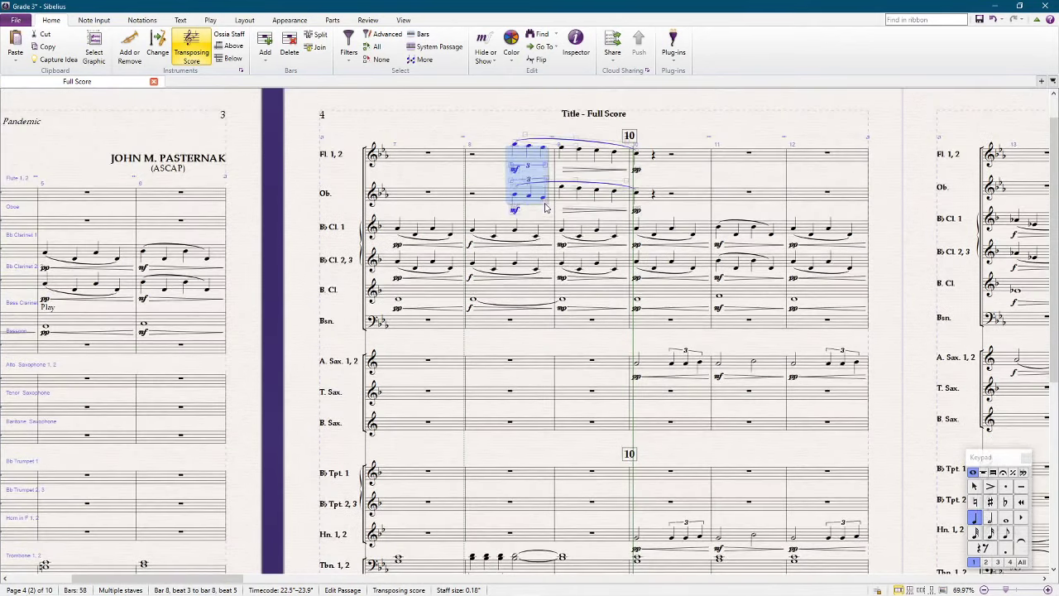
Play back the altered passage from bar 8 and undo the triplet pitch change
{"action": "key", "text": "Escape"}
{"action": "left_click", "coordinate": [499, 156]}
{"action": "key", "text": "space"}
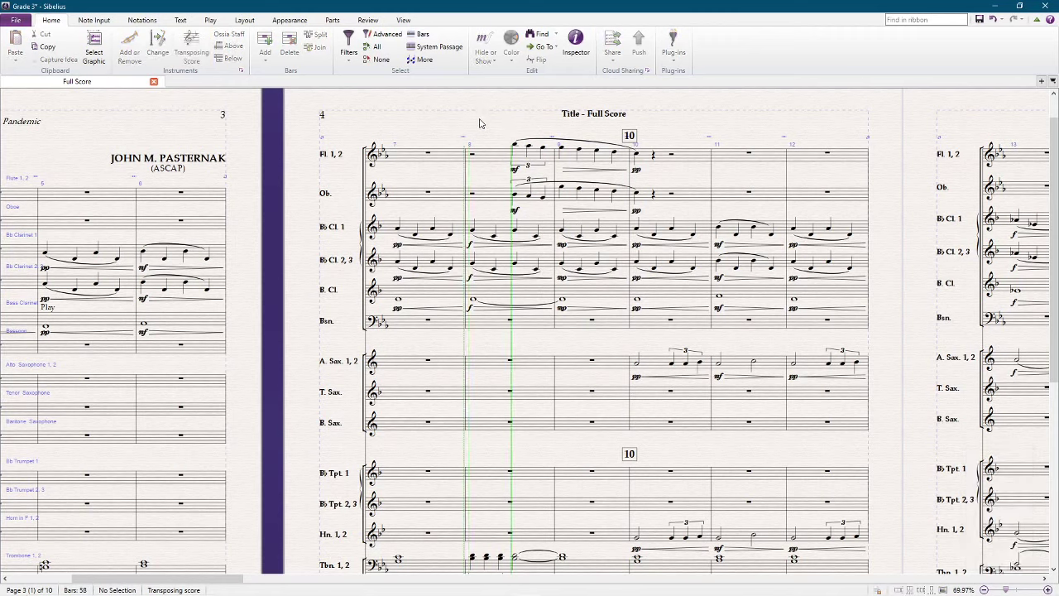
{"action": "key", "text": "space"}
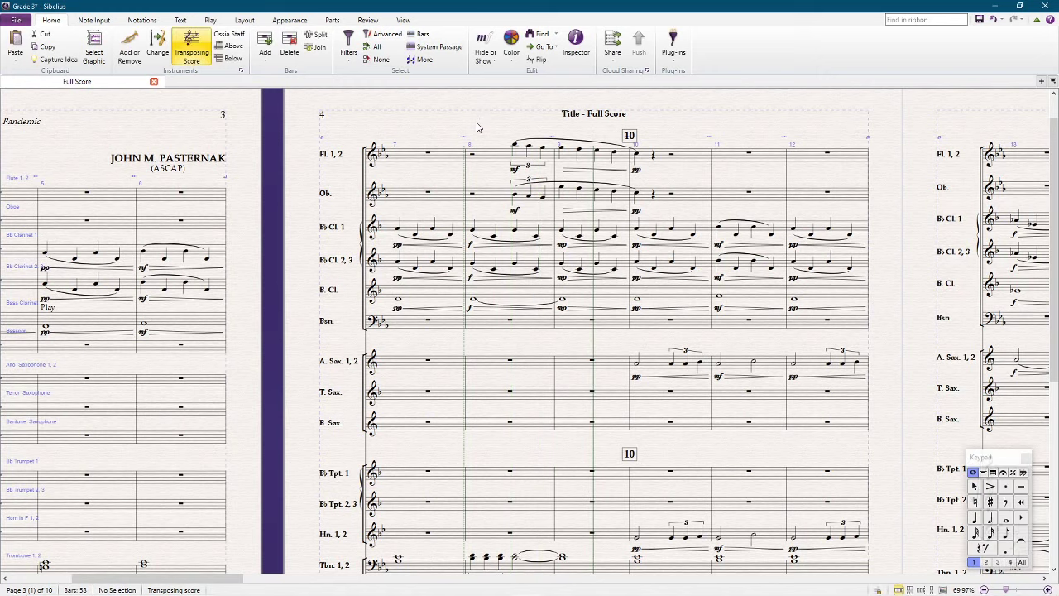
{"action": "left_click", "coordinate": [473, 136]}
{"action": "key", "text": "Escape"}
{"action": "key", "text": "ctrl+z"}
{"action": "key", "text": "Escape"}
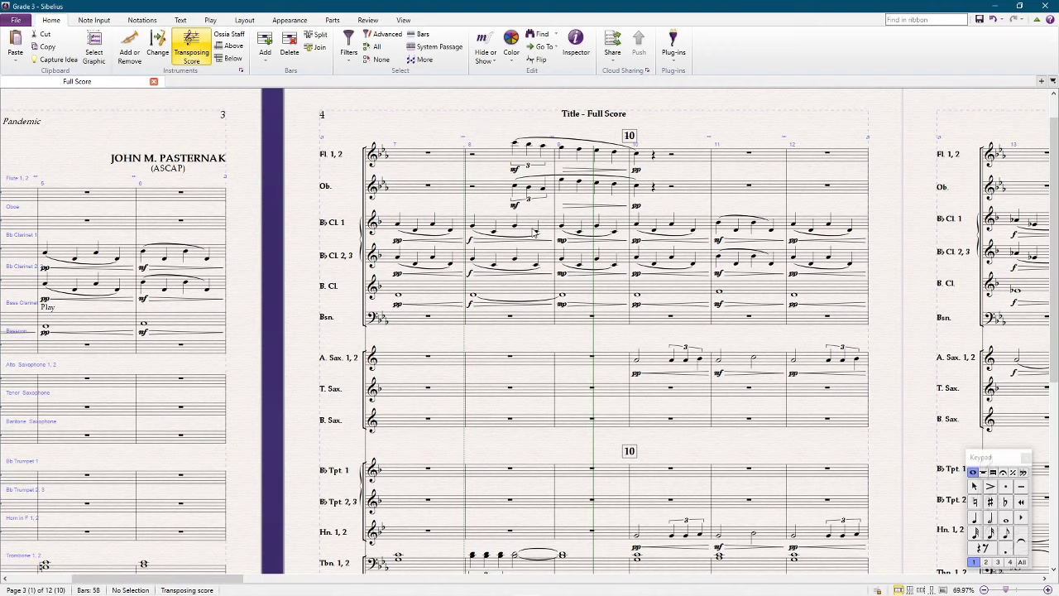
Review the woodwind, saxophone and brass parts from the opening bars through bar 18
{"action": "scroll", "coordinate": [518, 217], "scroll_direction": "down", "scroll_amount": 2}
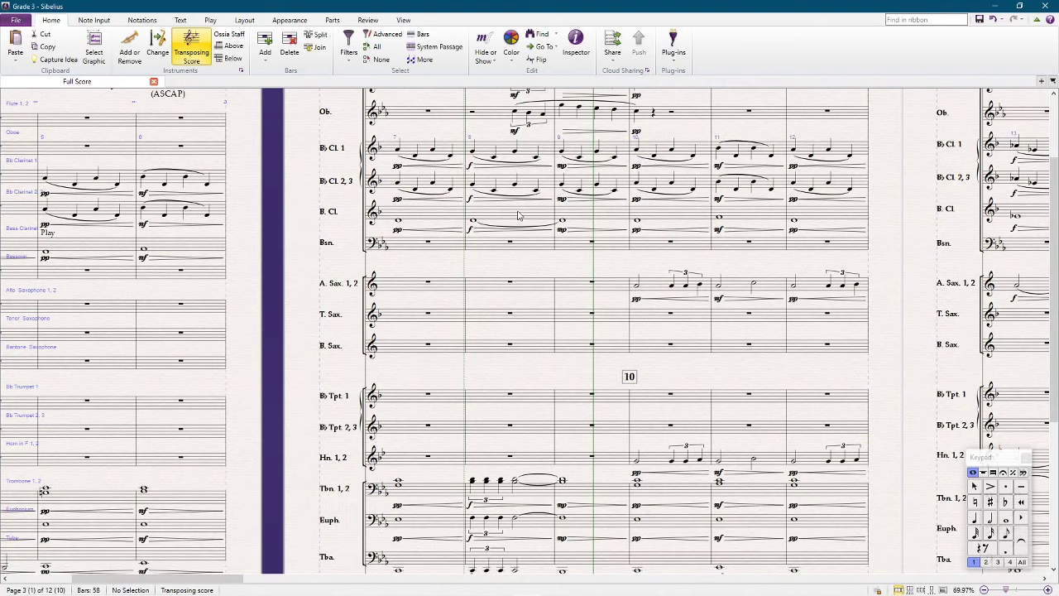
{"action": "scroll", "coordinate": [518, 216], "scroll_direction": "left", "scroll_amount": 10}
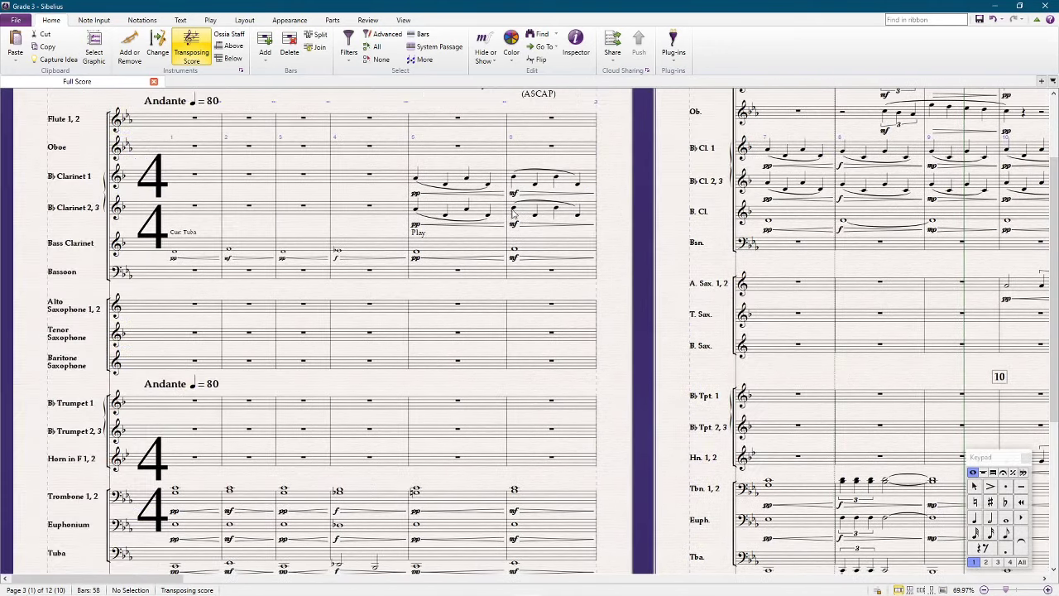
{"action": "scroll", "coordinate": [511, 213], "scroll_direction": "left", "scroll_amount": 1}
{"action": "scroll", "coordinate": [509, 213], "scroll_direction": "down", "scroll_amount": 5}
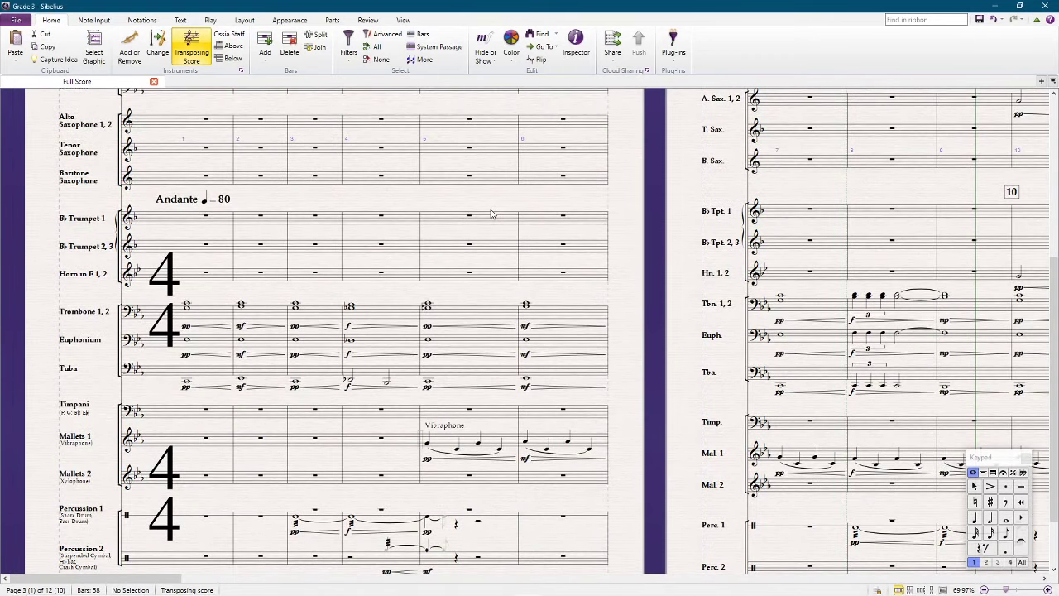
{"action": "scroll", "coordinate": [490, 214], "scroll_direction": "right", "scroll_amount": 20}
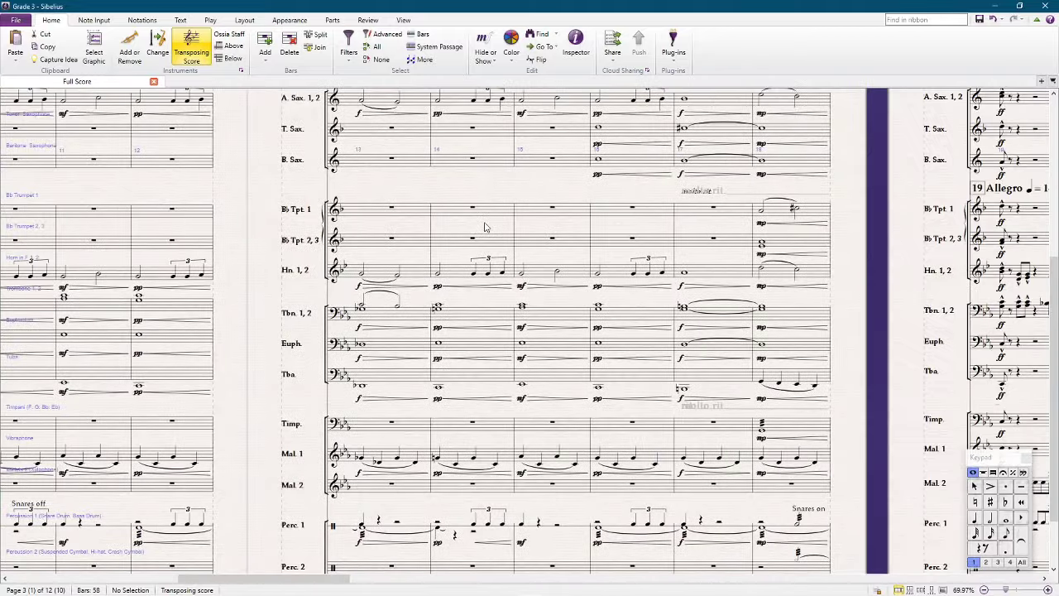
{"action": "scroll", "coordinate": [485, 226], "scroll_direction": "right", "scroll_amount": 5}
{"action": "scroll", "coordinate": [480, 225], "scroll_direction": "left", "scroll_amount": 3}
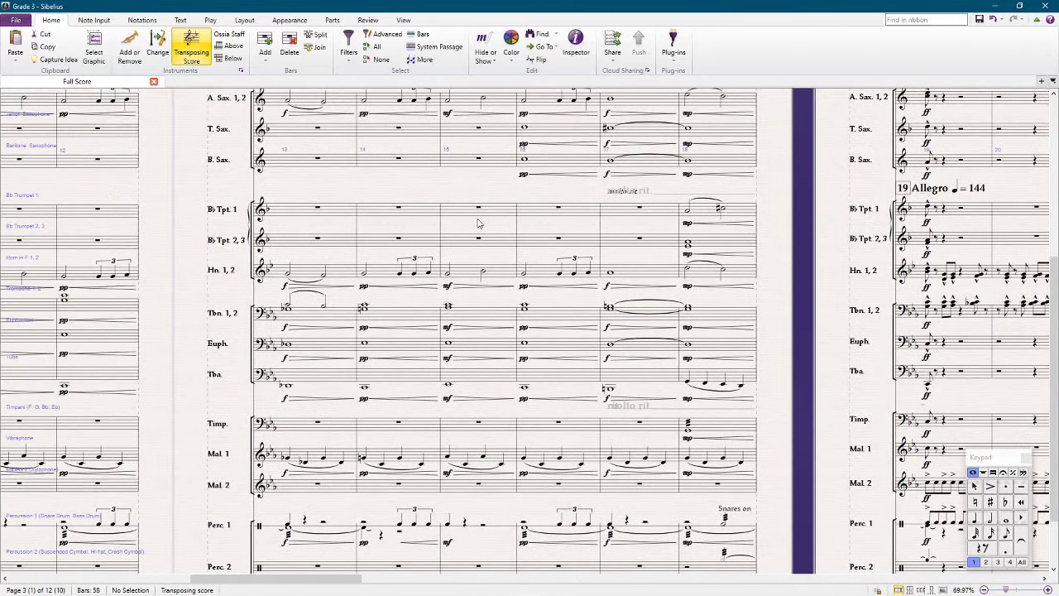
{"action": "scroll", "coordinate": [478, 224], "scroll_direction": "up", "scroll_amount": 5}
{"action": "scroll", "coordinate": [467, 228], "scroll_direction": "left", "scroll_amount": 10}
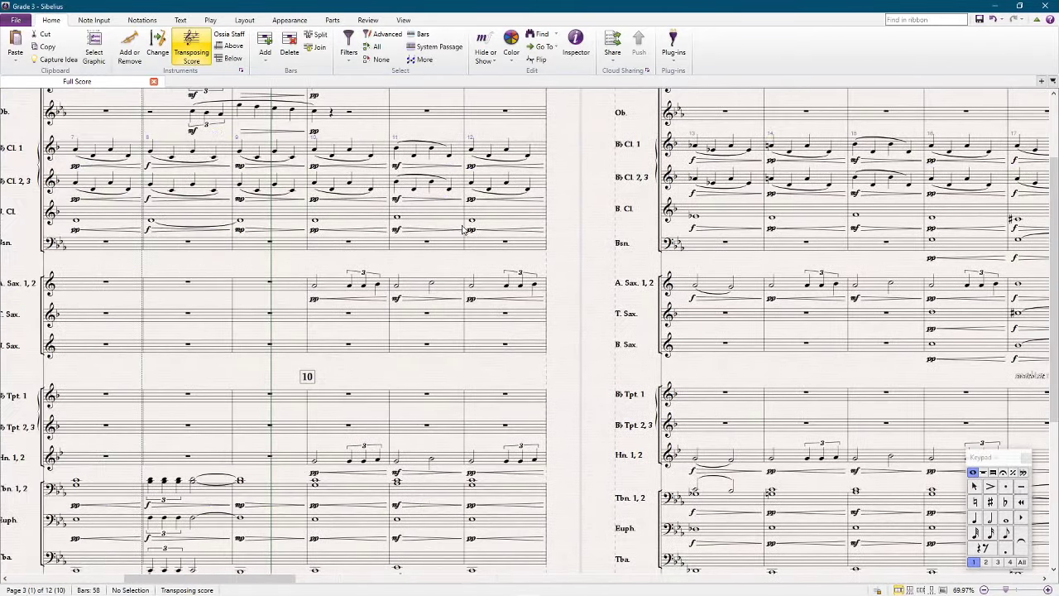
{"action": "scroll", "coordinate": [464, 229], "scroll_direction": "left", "scroll_amount": 4}
{"action": "scroll", "coordinate": [461, 227], "scroll_direction": "right", "scroll_amount": 7}
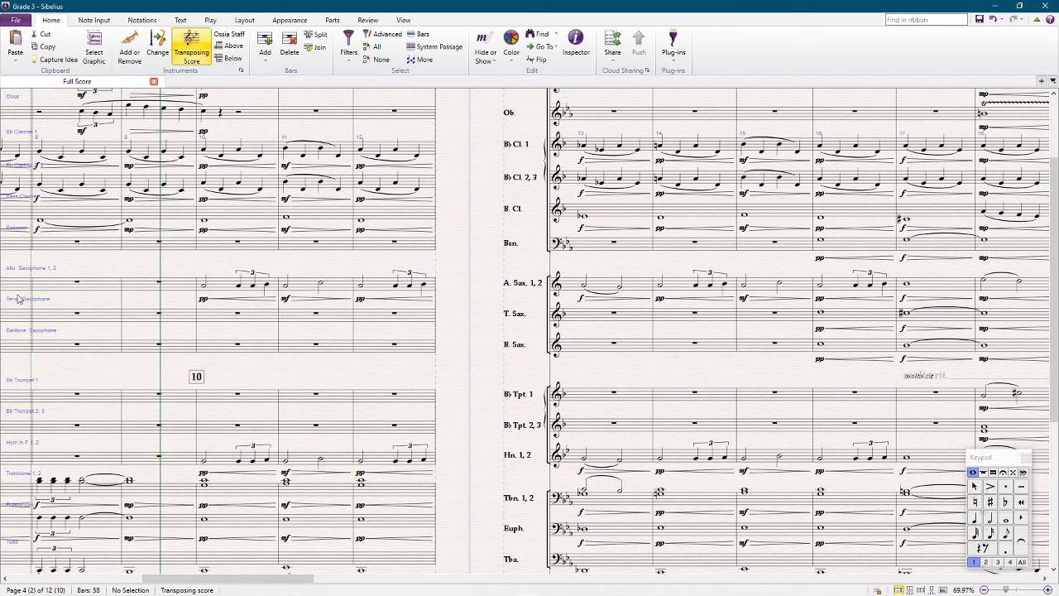
Move the Alto Sax passage in bars 10 to 17 to the Tenor Sax staff, starting at bar 10
{"action": "left_click", "coordinate": [225, 291]}
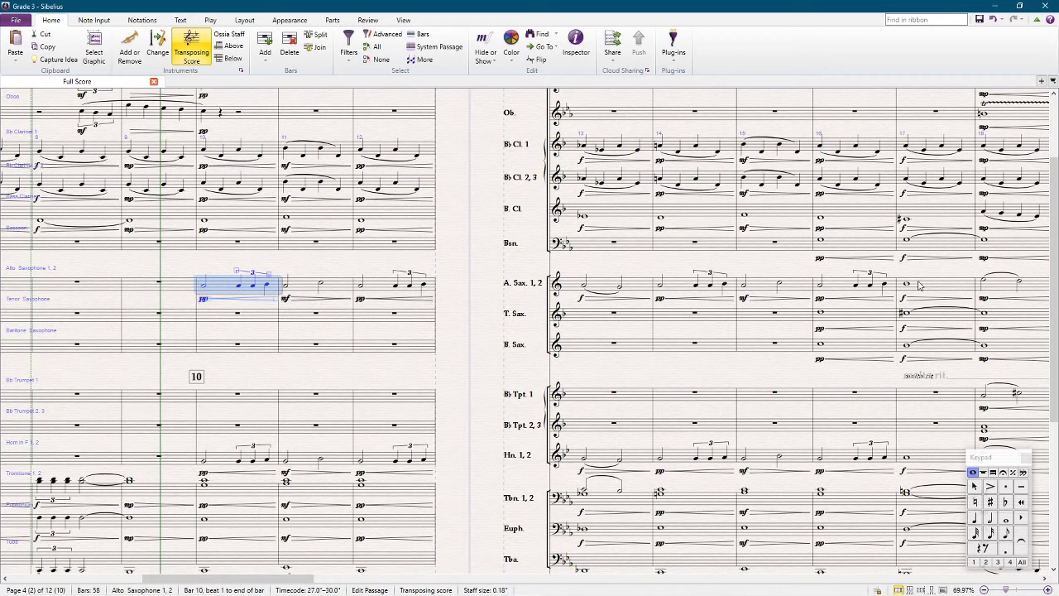
{"action": "left_click", "coordinate": [931, 288], "text": "shift"}
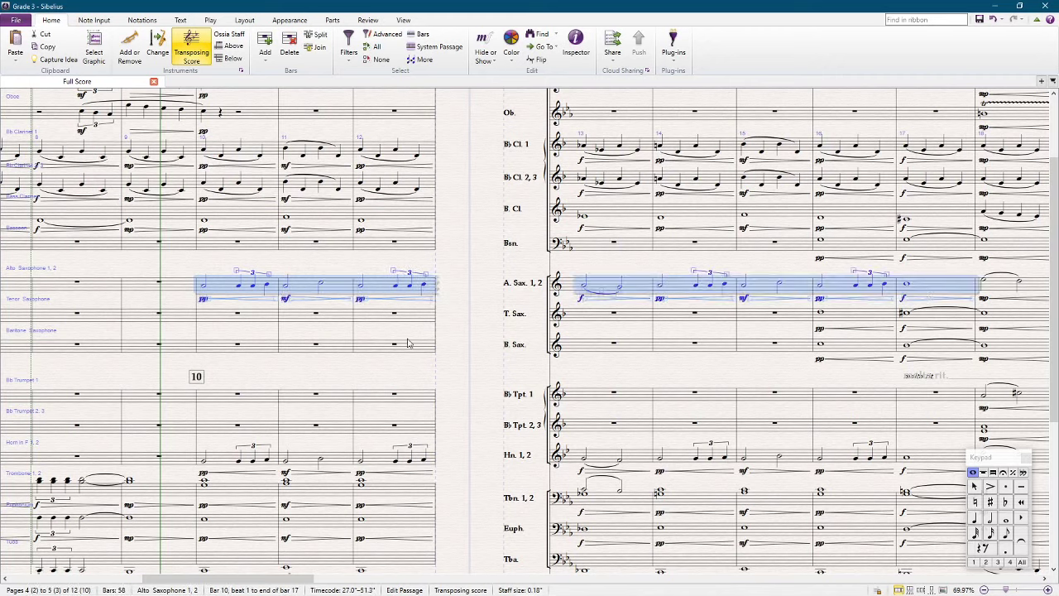
{"action": "key", "text": "Delete"}
{"action": "double_click", "coordinate": [215, 316]}
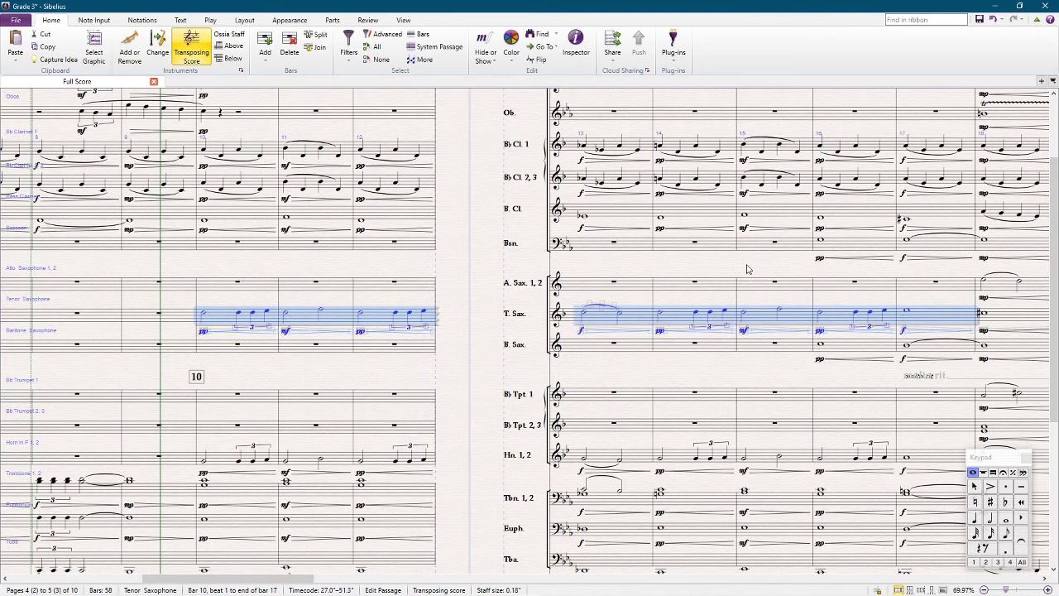
{"action": "key", "text": "Escape"}
Enter tied C4 whole notes in bars 11 and 12 of the Alto Sax staff
{"action": "scroll", "coordinate": [502, 283], "scroll_direction": "left", "scroll_amount": 5}
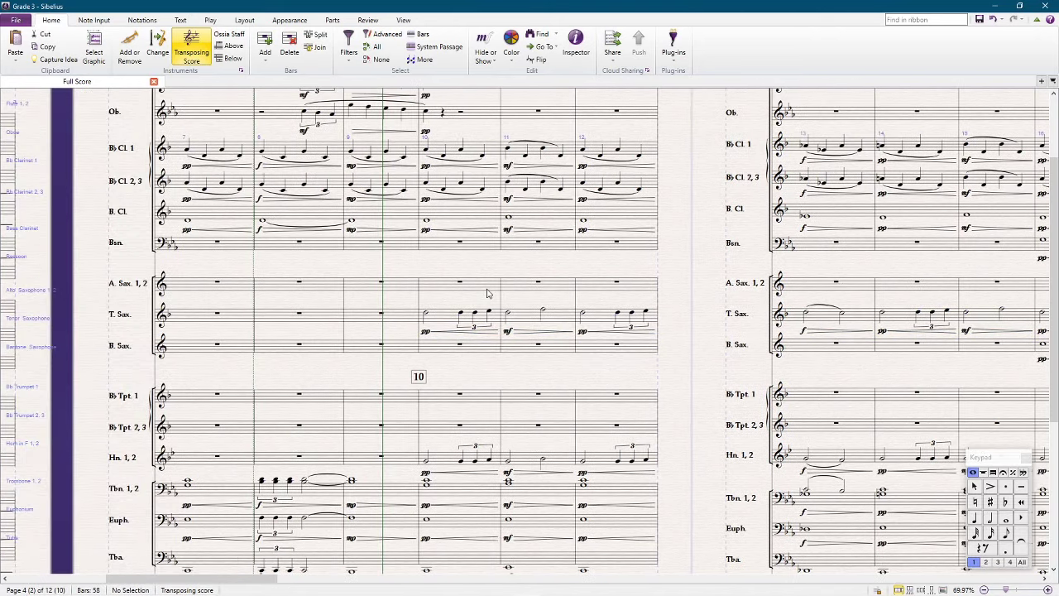
{"action": "scroll", "coordinate": [455, 271], "scroll_direction": "up", "scroll_amount": 3}
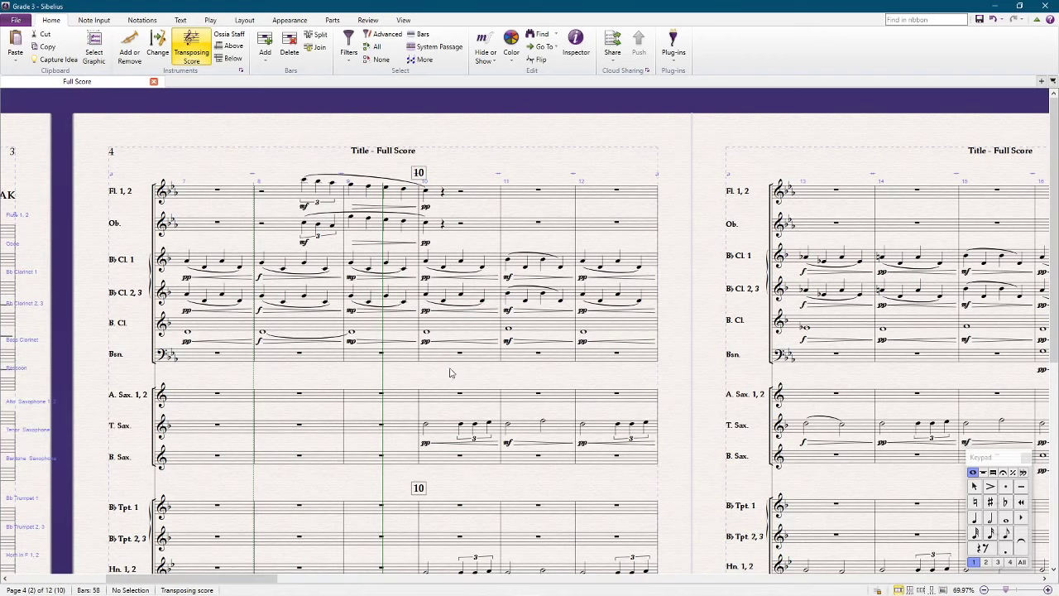
{"action": "scroll", "coordinate": [463, 369], "scroll_direction": "down", "scroll_amount": 5}
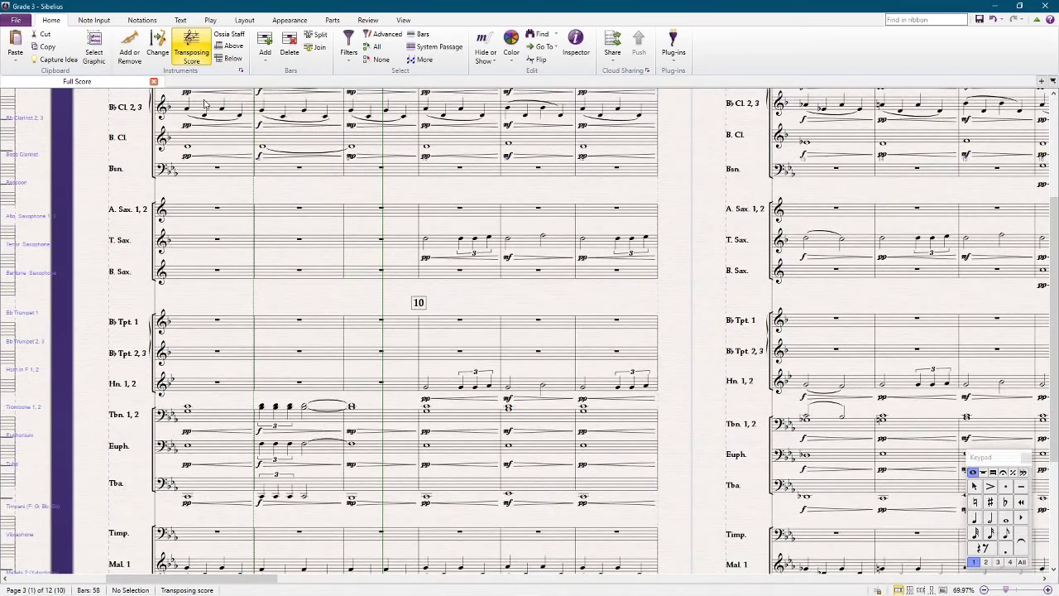
{"action": "scroll", "coordinate": [484, 289], "scroll_direction": "up", "scroll_amount": 3}
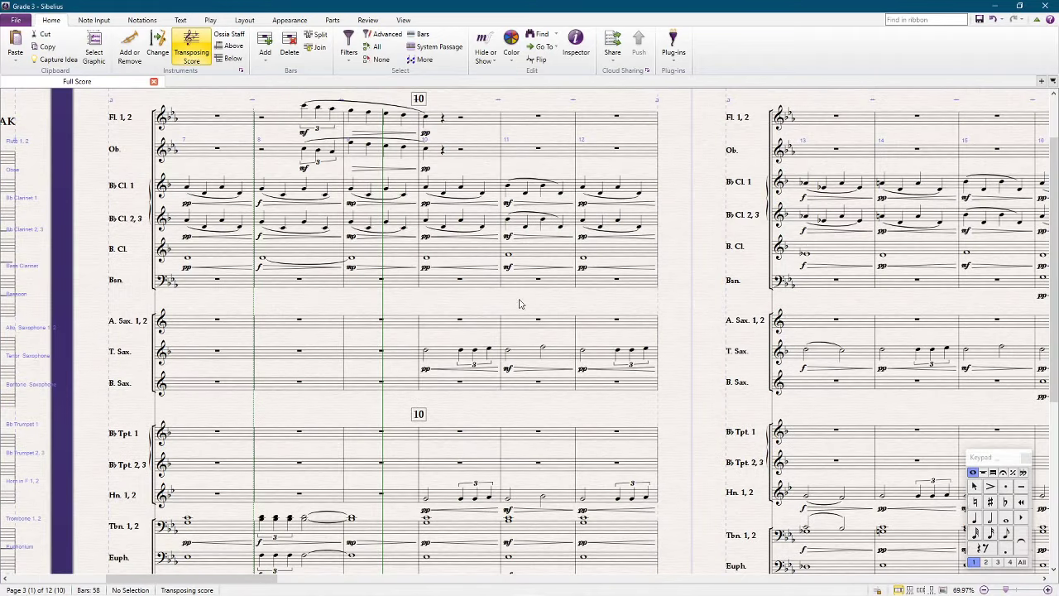
{"action": "key", "text": "5"}
{"action": "left_click", "coordinate": [513, 328]}
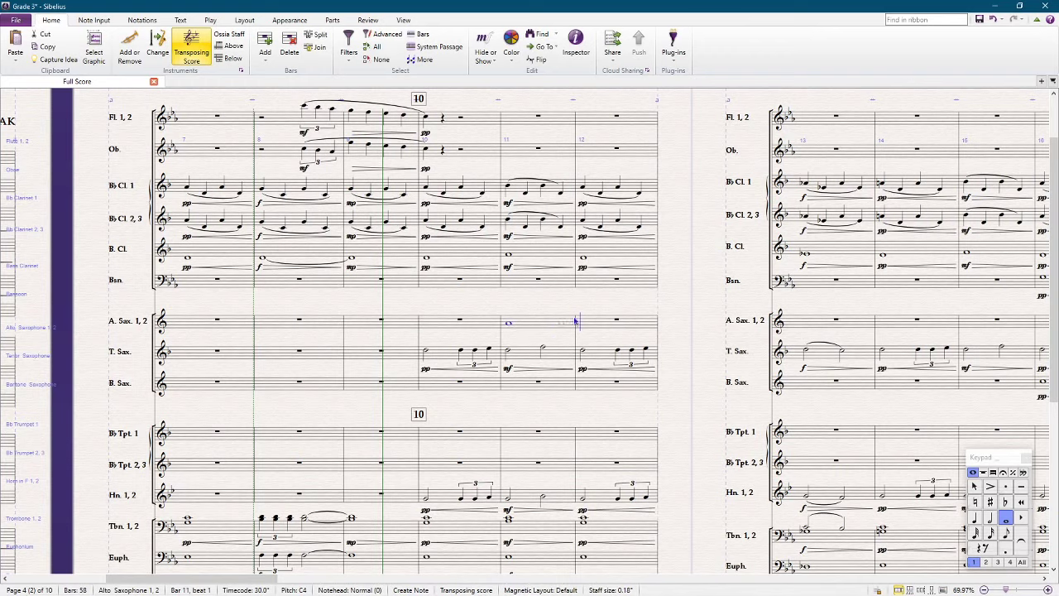
{"action": "key", "text": "Return"}
{"action": "key", "text": "c"}
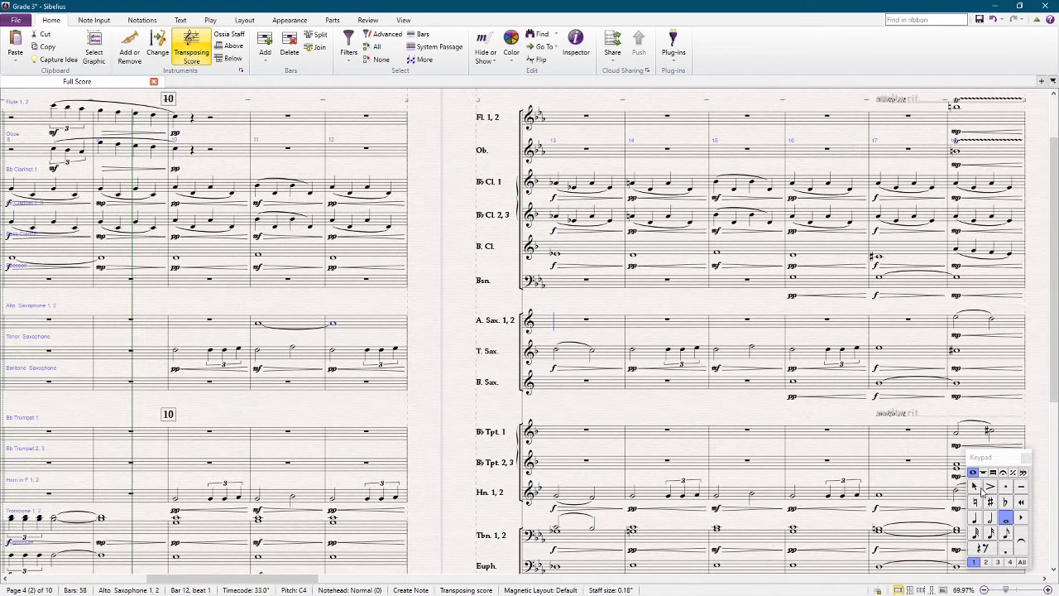
{"action": "key", "text": "Escape"}
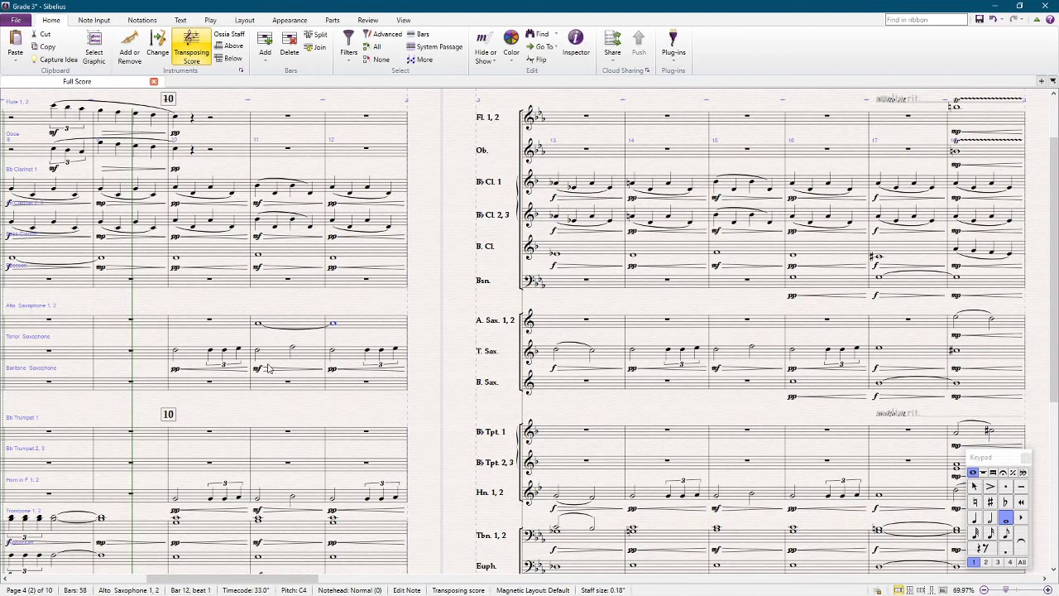
Add a p dynamic under beat 1 of bar 11 in the Alto Sax staff
{"action": "left_click", "coordinate": [289, 324]}
{"action": "key", "text": "ctrl+e"}
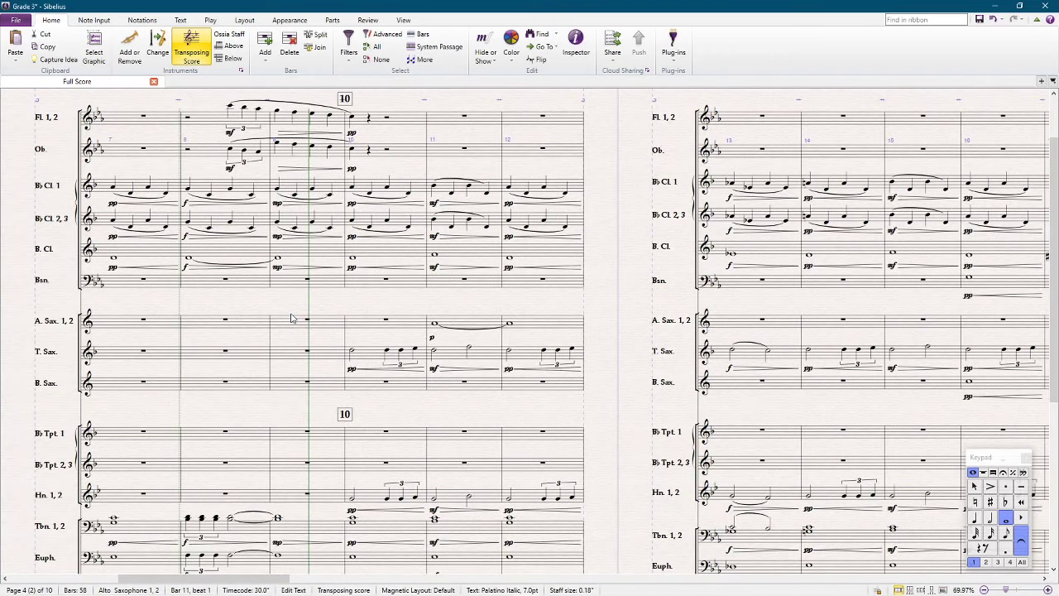
{"action": "key", "text": "Escape"}
{"action": "key", "text": "Escape"}
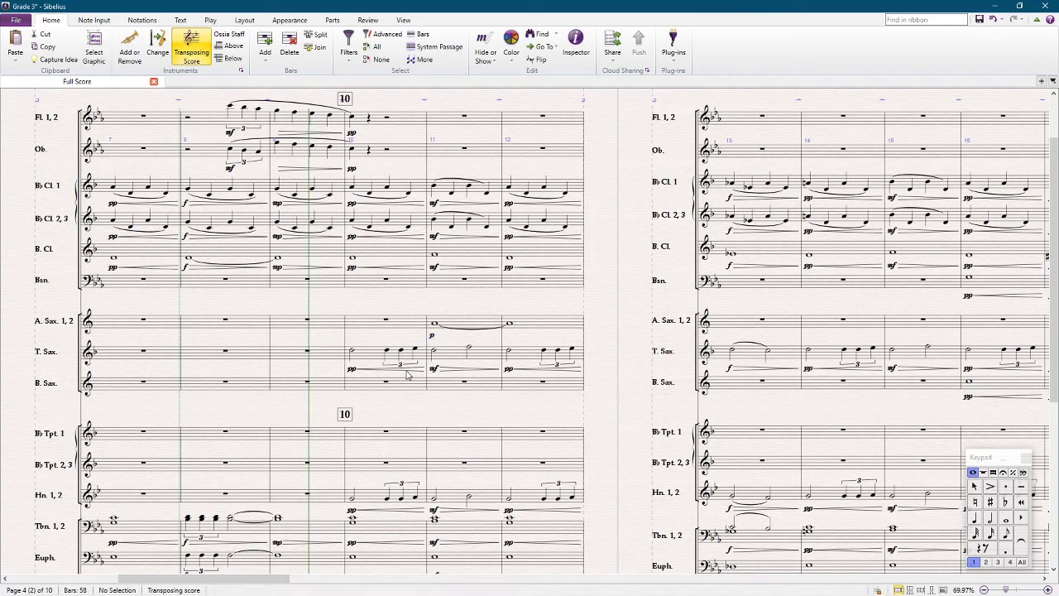
Copy the mf dynamic from bar 11 of the Tenor Sax staff to bar 12 of the Alto Sax staff
{"action": "left_click", "coordinate": [434, 369]}
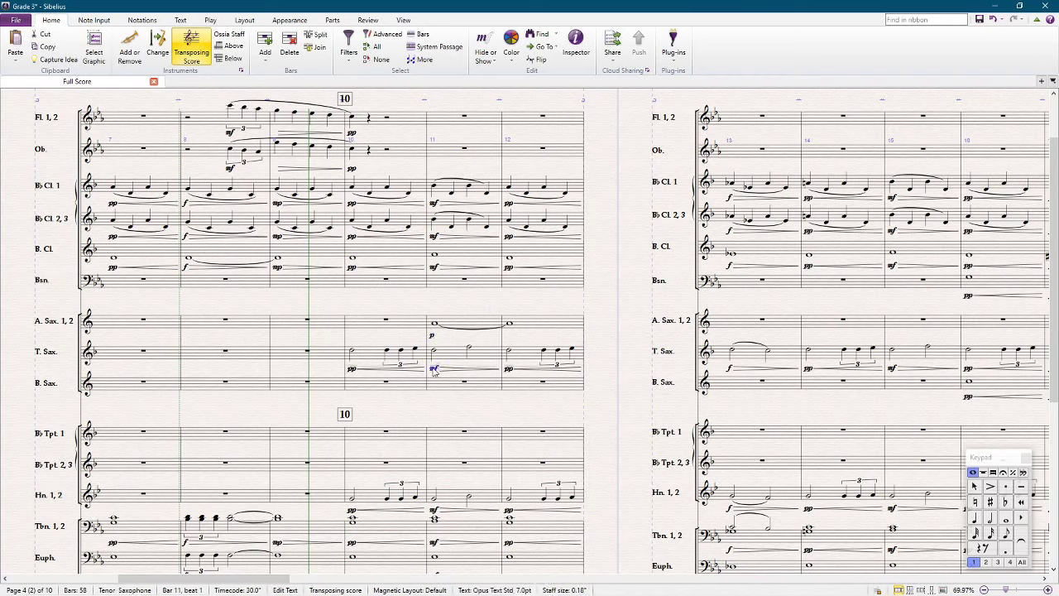
{"action": "key", "text": "ctrl+c"}
{"action": "left_click", "coordinate": [526, 325]}
{"action": "key", "text": "ctrl+v"}
Add a crescendo hairpin under each of bars 11 and 12 in the Alto Sax staff
{"action": "left_click", "coordinate": [468, 323]}
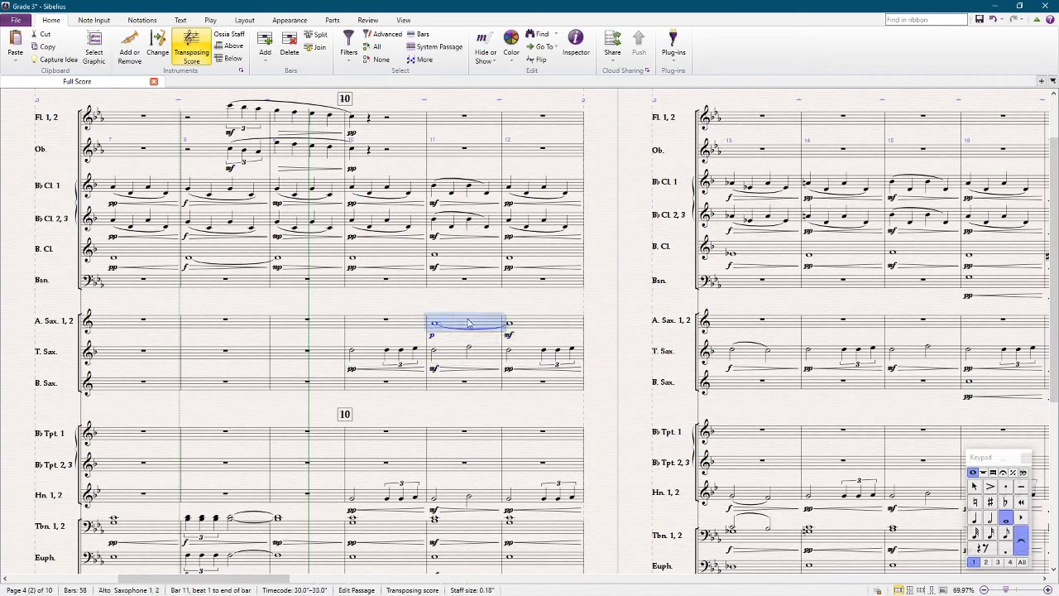
{"action": "left_click", "coordinate": [467, 325]}
{"action": "key", "text": "ctrl+z"}
{"action": "key", "text": "h"}
{"action": "left_click", "coordinate": [523, 328]}
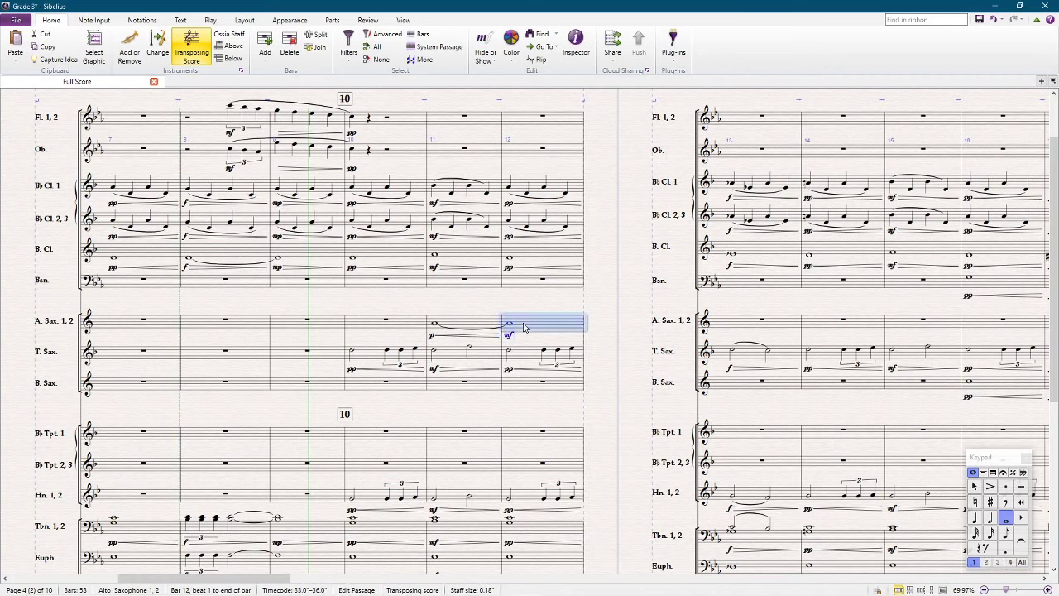
{"action": "key", "text": "h"}
Add a pp dynamic under beat 1 of bar 12 in the Alto Sax staff
{"action": "left_click", "coordinate": [741, 324]}
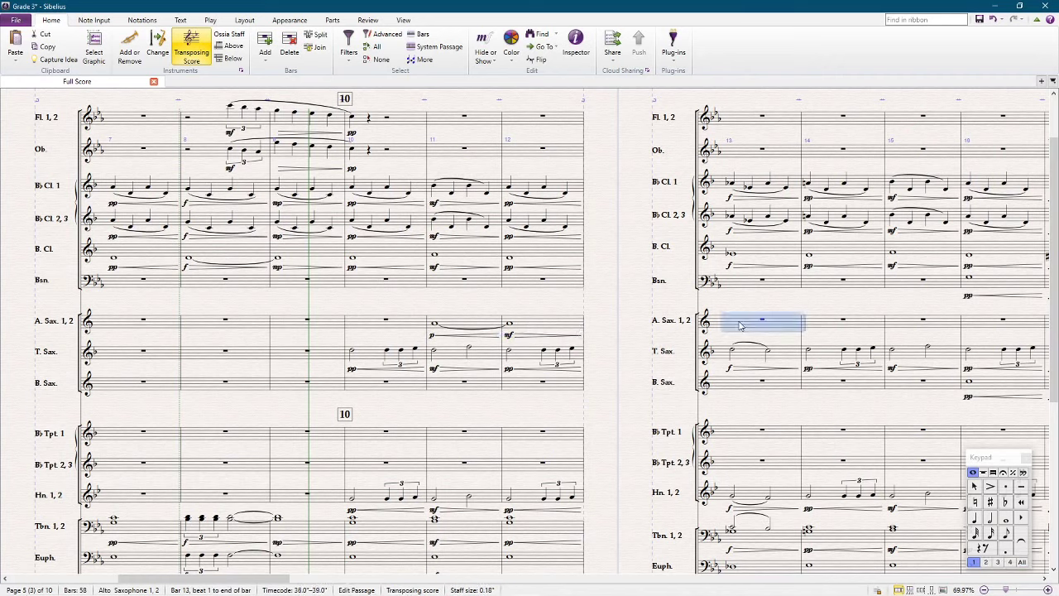
{"action": "left_click", "coordinate": [557, 326]}
{"action": "key", "text": "ctrl+e"}
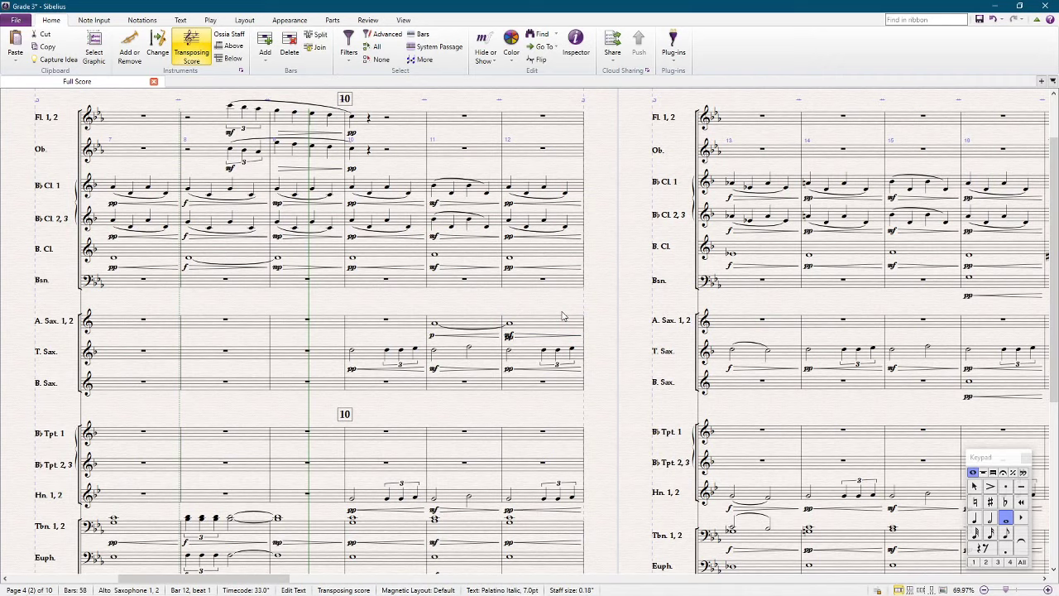
{"action": "key", "text": "Escape"}
{"action": "key", "text": "Escape"}
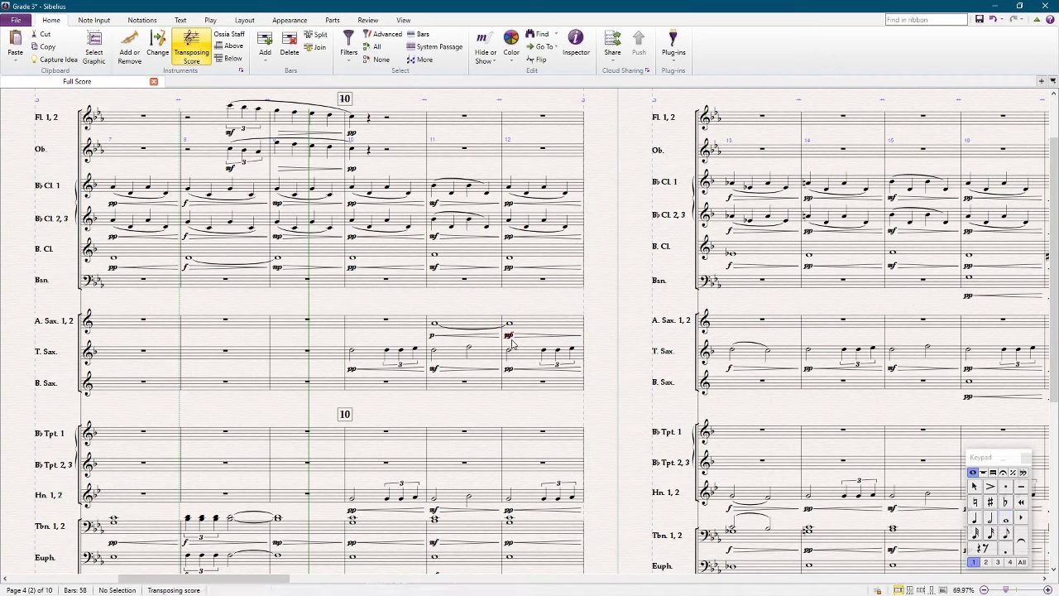
Move the Alto Sax mf dynamic from beat 1 to the end of bar 12, after the hairpin
{"action": "left_click", "coordinate": [510, 336]}
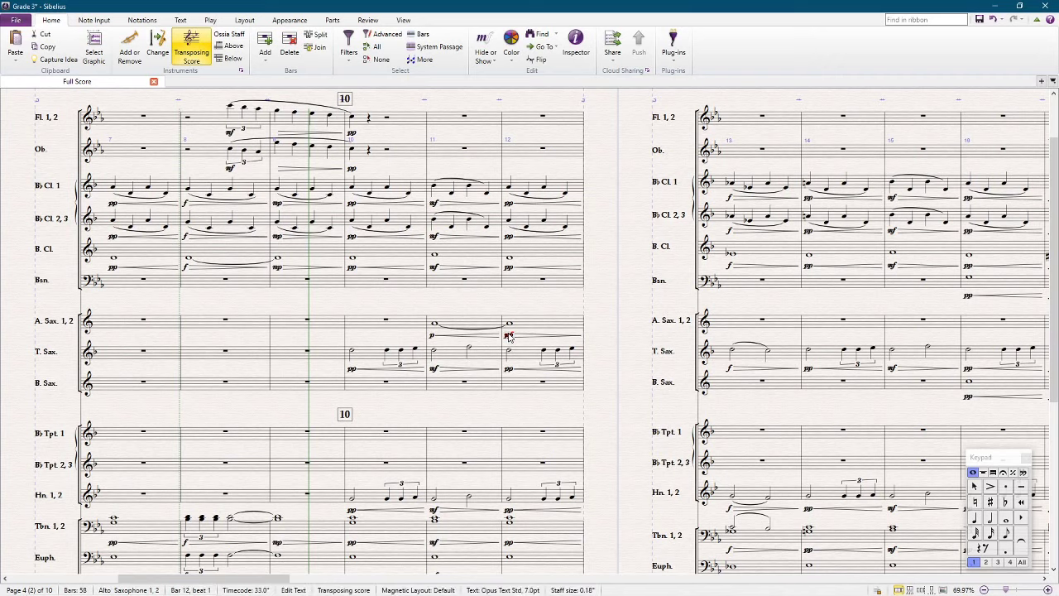
{"action": "key", "text": "ctrl+Right"}
{"action": "key", "text": "ctrl+Right"}
{"action": "key", "text": "ctrl+Right"}
{"action": "key", "text": "ctrl+Right"}
{"action": "key", "text": "ctrl+Right"}
{"action": "key", "text": "ctrl+Right"}
{"action": "key", "text": "ctrl+Right"}
{"action": "key", "text": "ctrl+Right"}
{"action": "key", "text": "ctrl+Right"}
{"action": "key", "text": "ctrl+Right"}
{"action": "key", "text": "ctrl+Right"}
{"action": "key", "text": "ctrl+Right"}
{"action": "key", "text": "ctrl+Right"}
{"action": "key", "text": "ctrl+Right"}
{"action": "key", "text": "ctrl+Right"}
{"action": "key", "text": "ctrl+Right"}
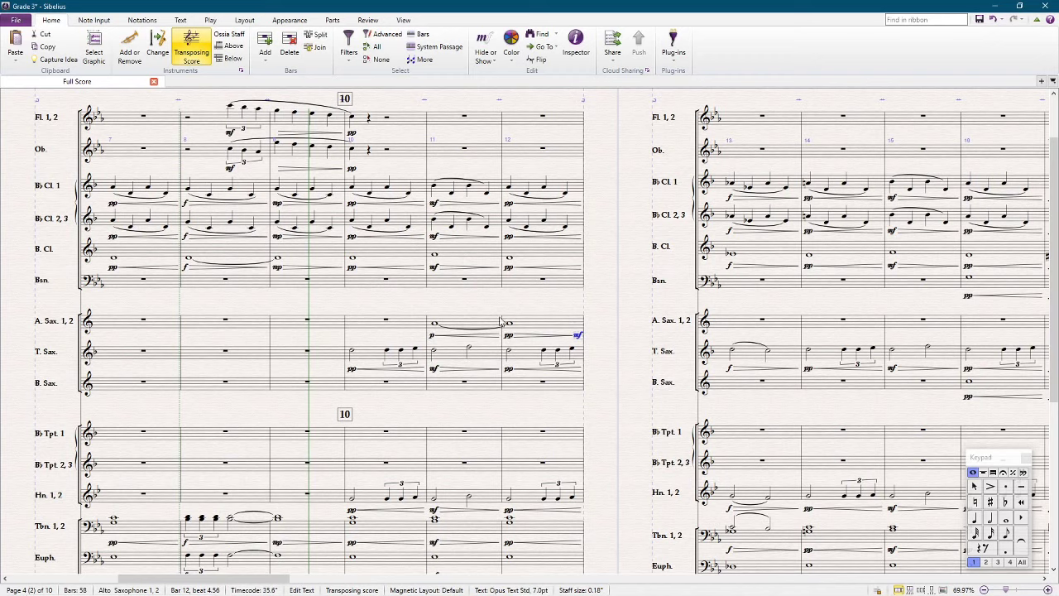
Add a trill line over bars 11 and 12 of the Alto Sax staff
{"action": "left_click", "coordinate": [479, 326]}
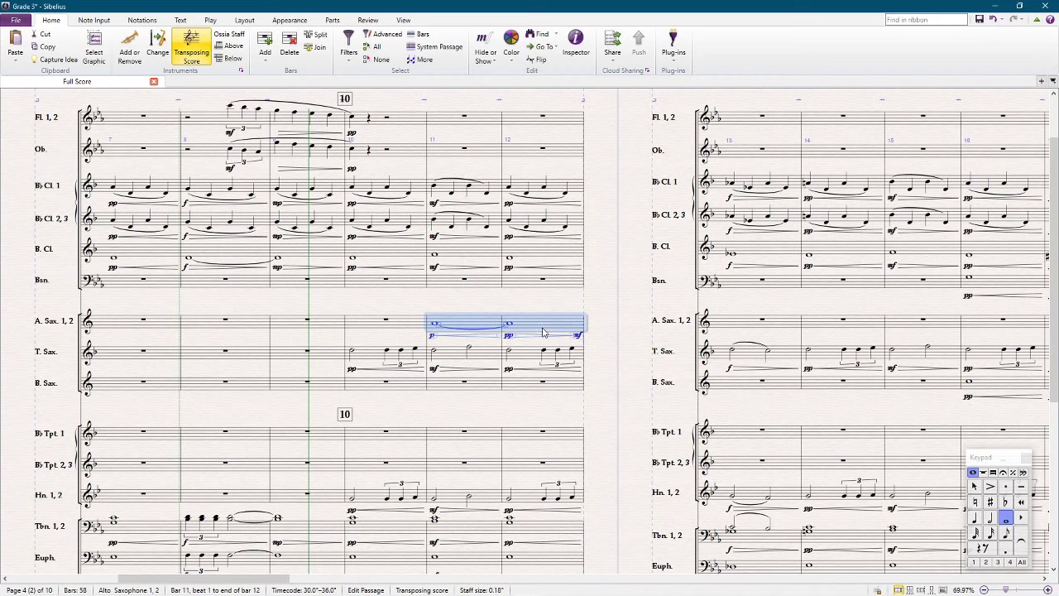
{"action": "key", "text": "l"}
{"action": "left_click", "coordinate": [364, 70]}
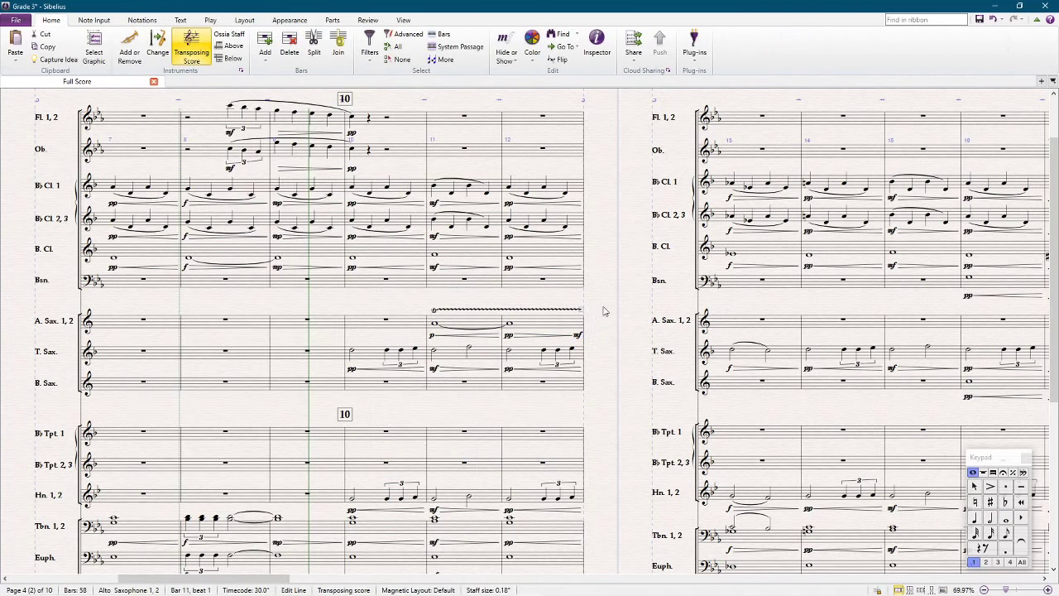
{"action": "key", "text": "Escape"}
Copy Alto Sax bars 11 and 12 to the Flute staff at bar 11 and transpose the copy up an octave
{"action": "left_click", "coordinate": [464, 328]}
{"action": "left_click", "coordinate": [553, 328], "text": "shift"}
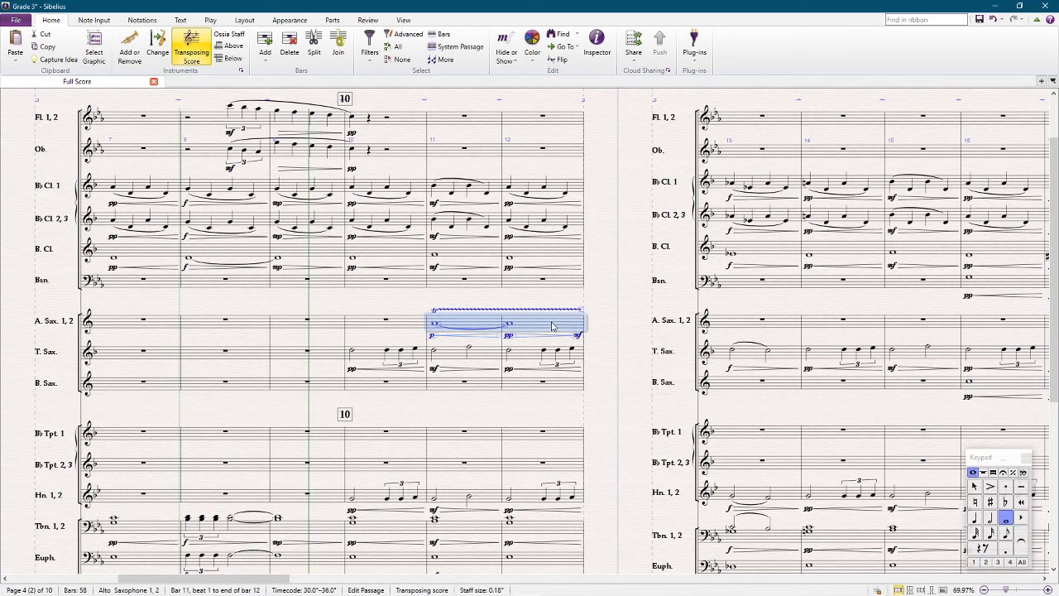
{"action": "left_click", "coordinate": [444, 120], "text": "alt"}
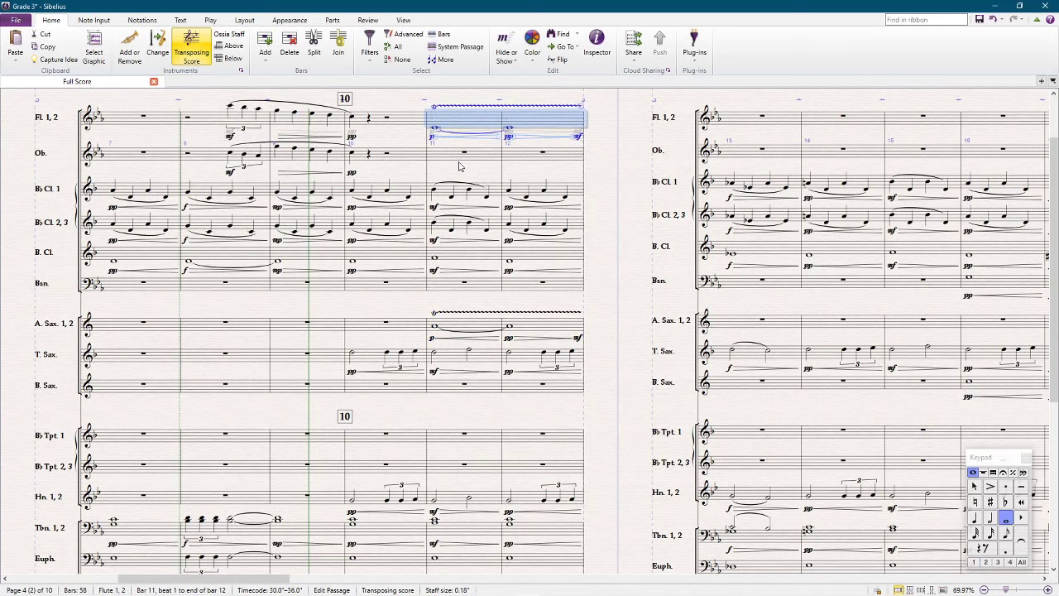
{"action": "key", "text": "shift+t"}
{"action": "key", "text": "Return"}
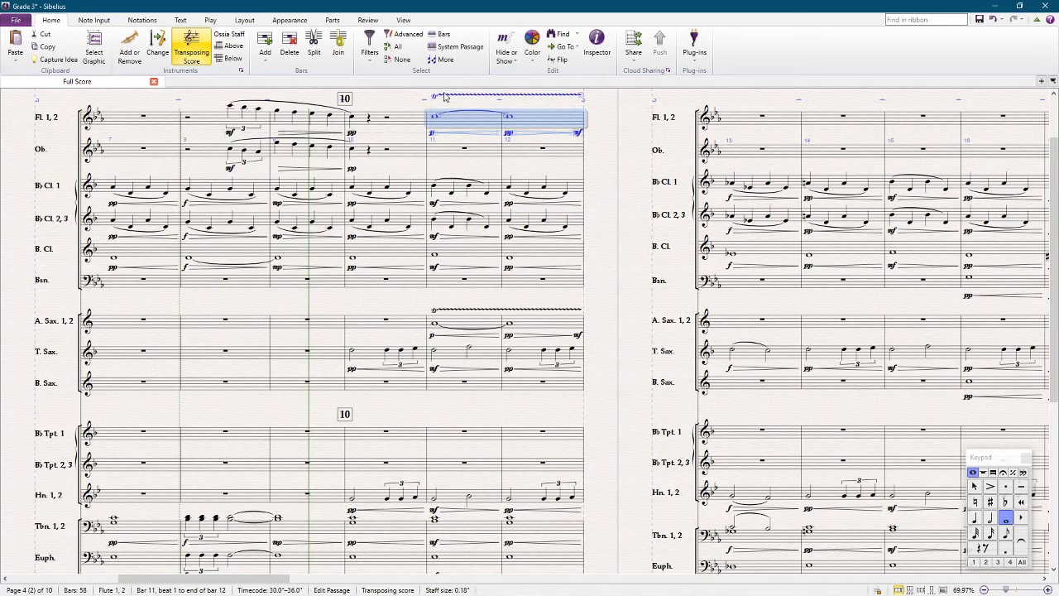
Lower the Flute trill line over bars 11 and 12 so it sits closer to the staff
{"action": "left_click", "coordinate": [445, 97]}
{"action": "key", "text": "Down"}
{"action": "key", "text": "Down"}
{"action": "key", "text": "Down"}
{"action": "key", "text": "Down"}
{"action": "key", "text": "Down"}
{"action": "key", "text": "Down"}
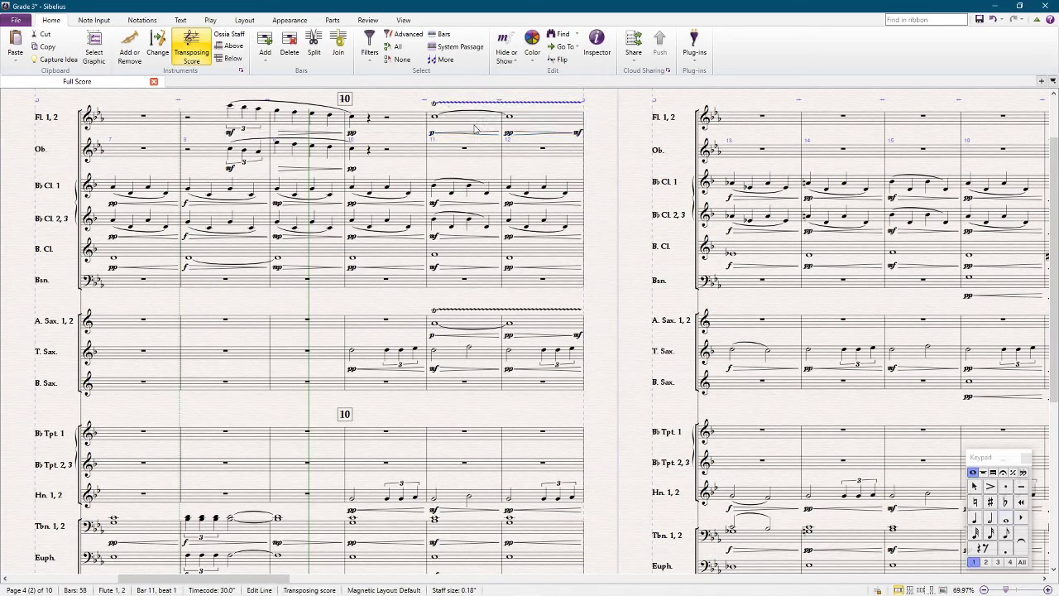
{"action": "key", "text": "Down"}
{"action": "key", "text": "Down"}
Copy Flute bars 11 and 12 to the Oboe staff, starting at bar 11
{"action": "left_click", "coordinate": [467, 121]}
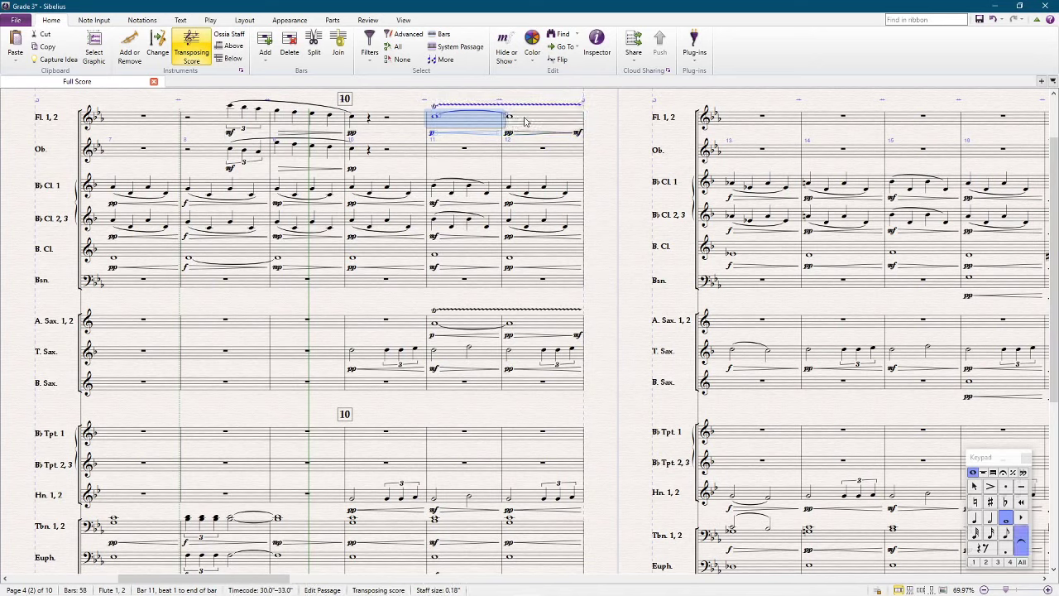
{"action": "left_click", "coordinate": [523, 122], "text": "shift"}
{"action": "key", "text": "ctrl+c"}
{"action": "left_click", "coordinate": [438, 150]}
{"action": "key", "text": "ctrl+v"}
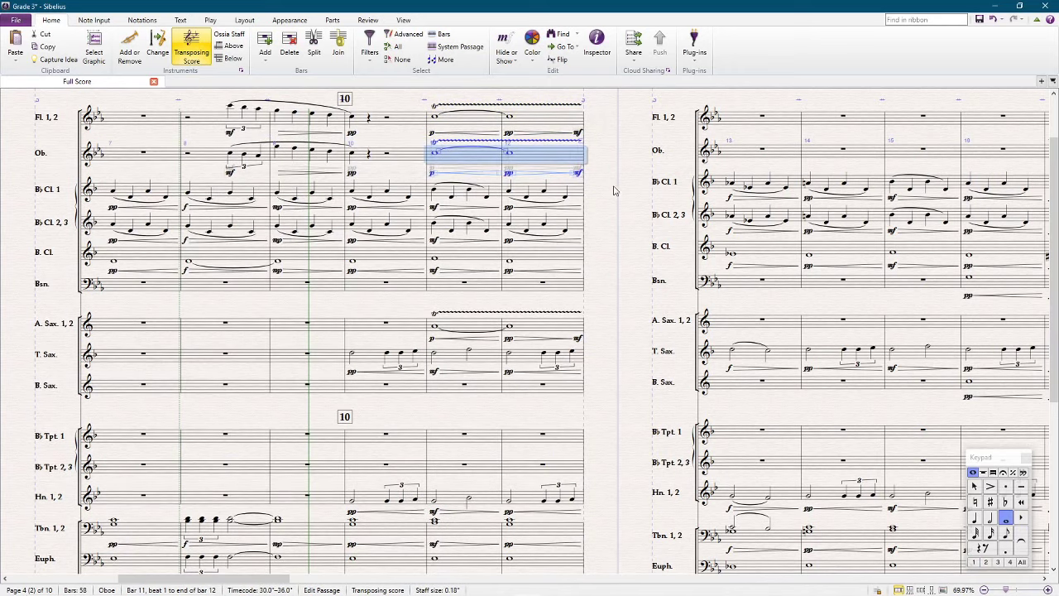
{"action": "key", "text": "Escape"}
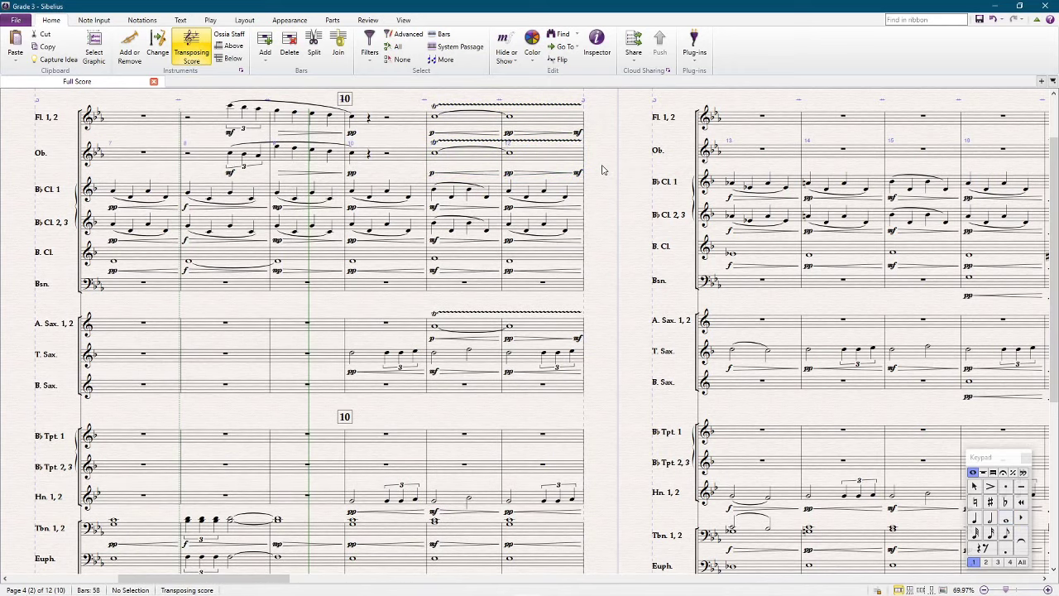
Play back the score from bar 8 to hear the revised woodwind and saxophone parts
{"action": "left_click", "coordinate": [191, 116]}
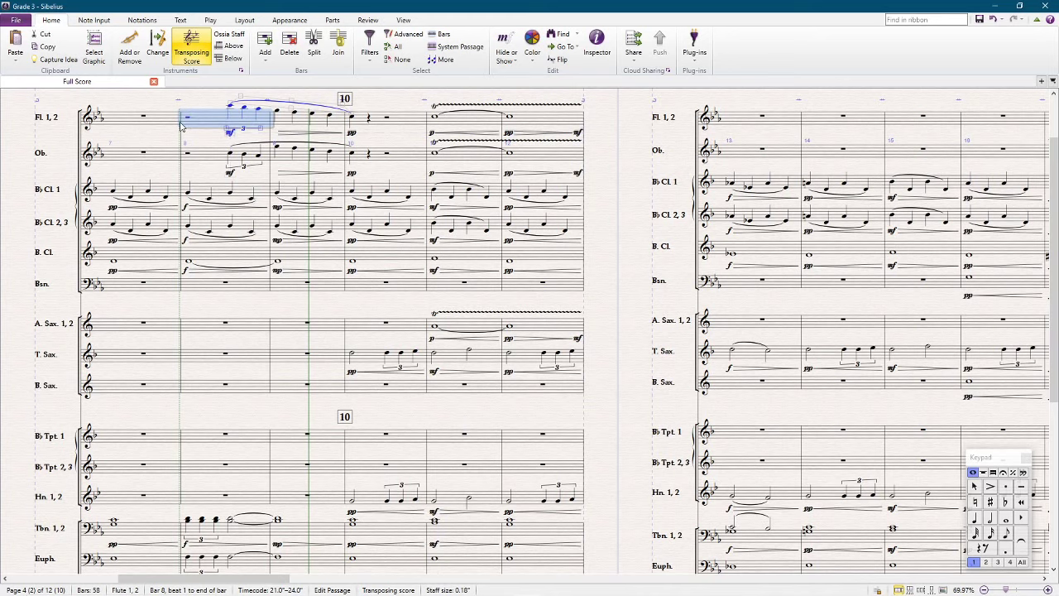
{"action": "key", "text": "p"}
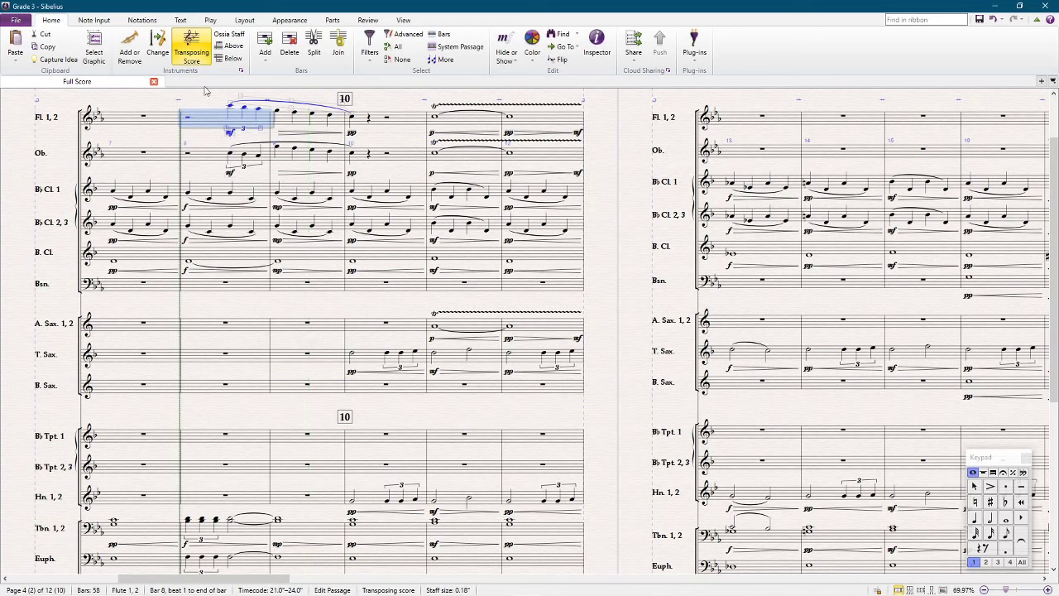
{"action": "key", "text": "Escape"}
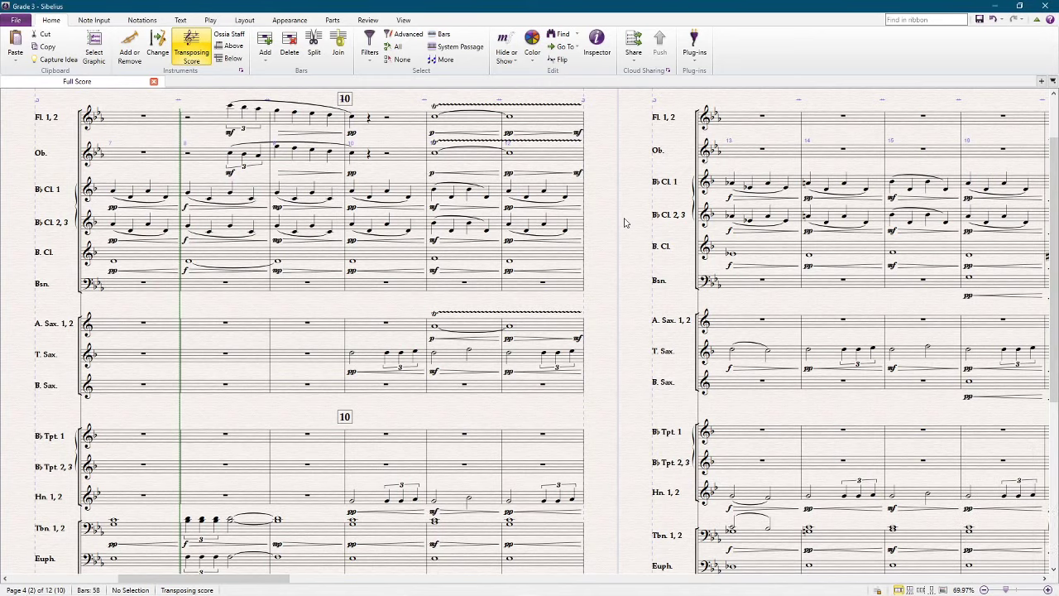
{"action": "key", "text": "ctrl+minus"}
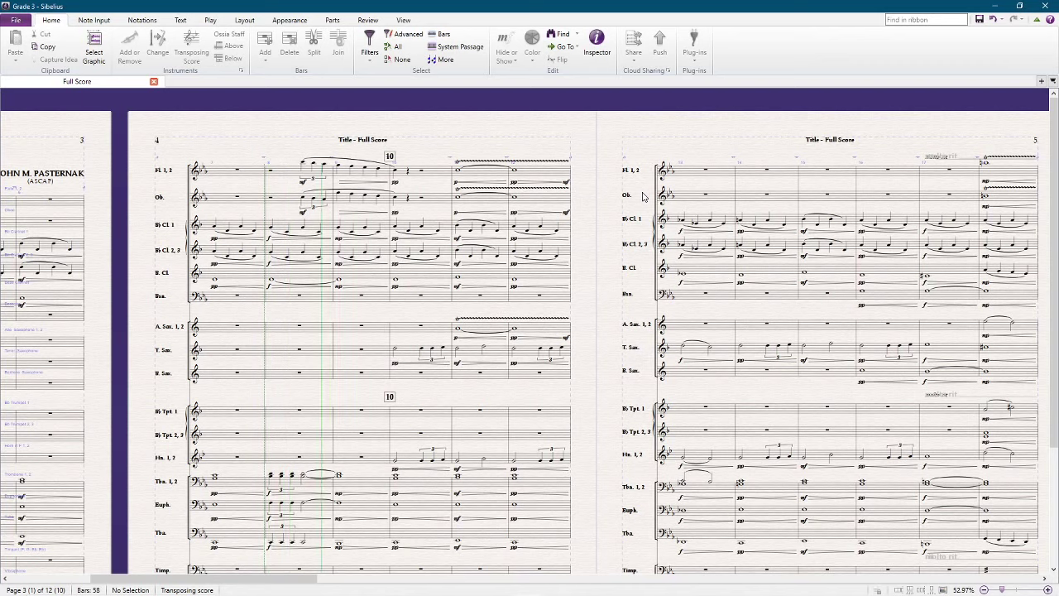
{"action": "key", "text": "space"}
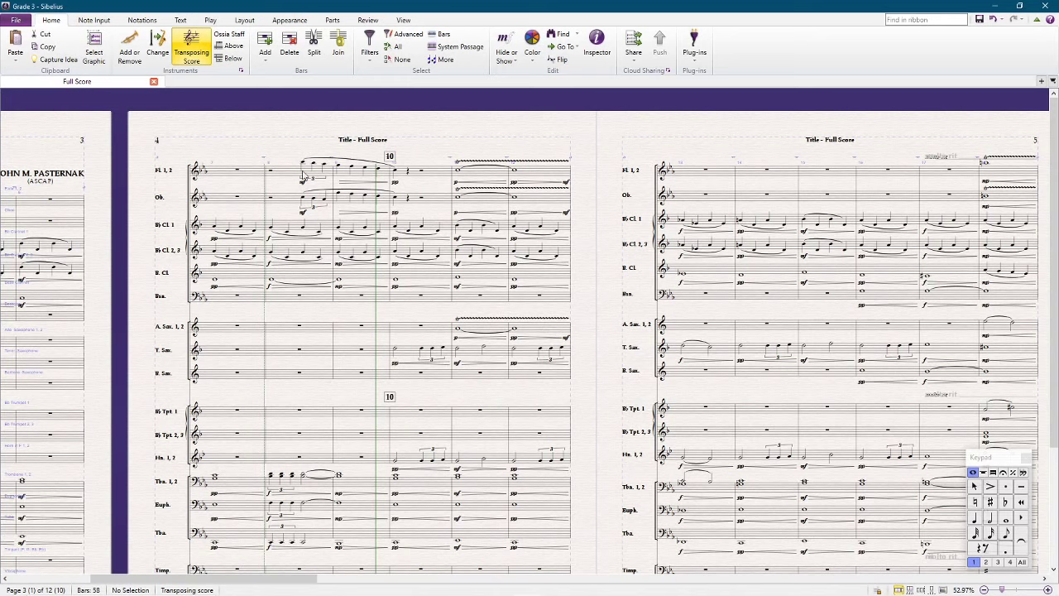
Change the last triplet note of bar 8 to A natural in the Flute and Oboe staves
{"action": "left_click_drag", "start_coordinate": [324, 166], "coordinate": [326, 206]}
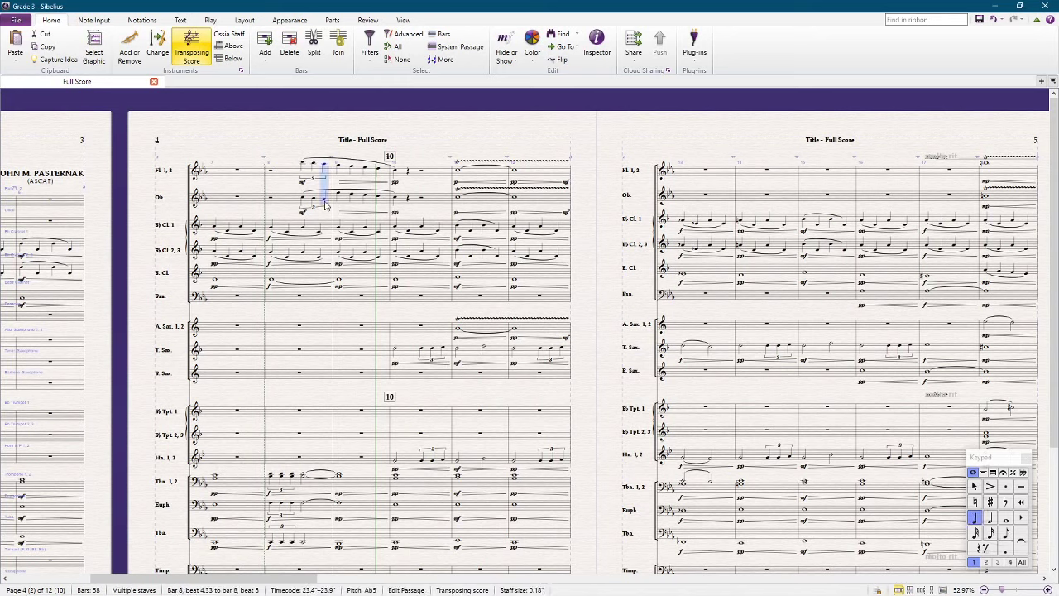
{"action": "key", "text": "Escape"}
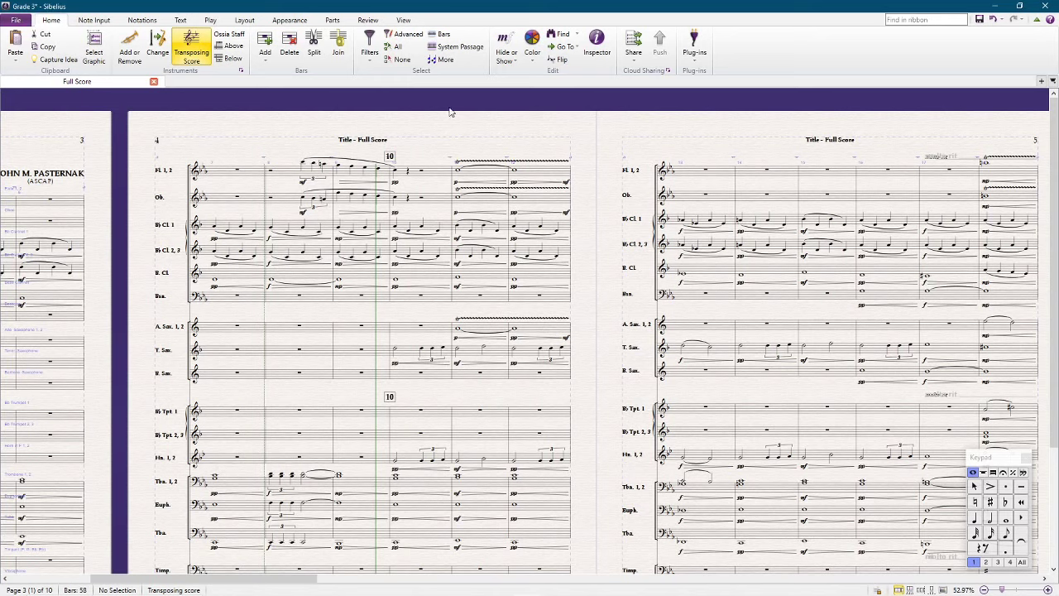
{"action": "left_click", "coordinate": [297, 200]}
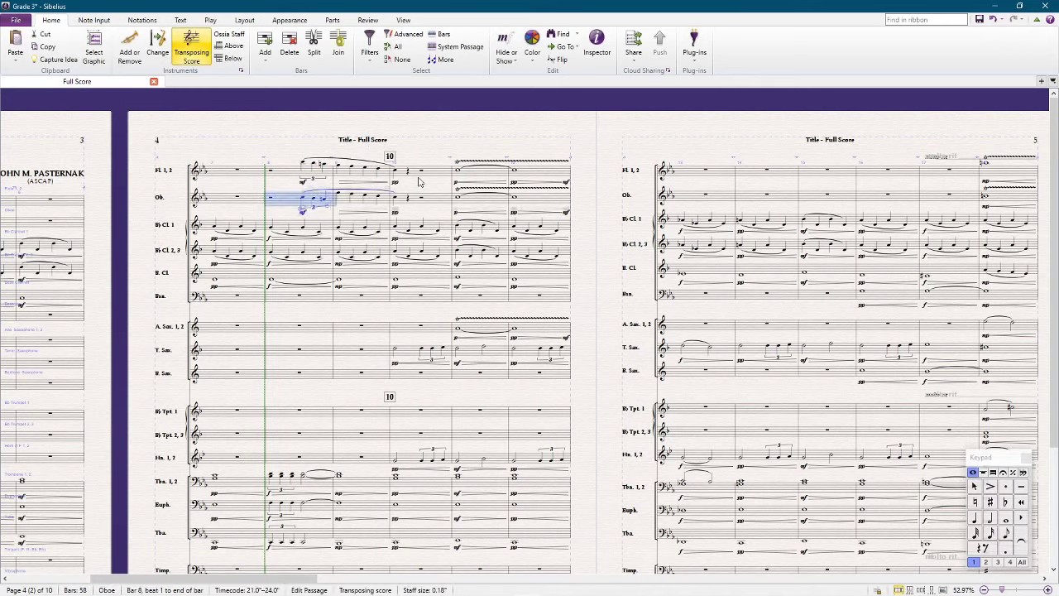
Copy the Flute passage in bars 8 to 10 to the Alto Sax staff, starting at bar 8
{"action": "left_click", "coordinate": [432, 176]}
{"action": "left_click", "coordinate": [295, 175], "text": "shift"}
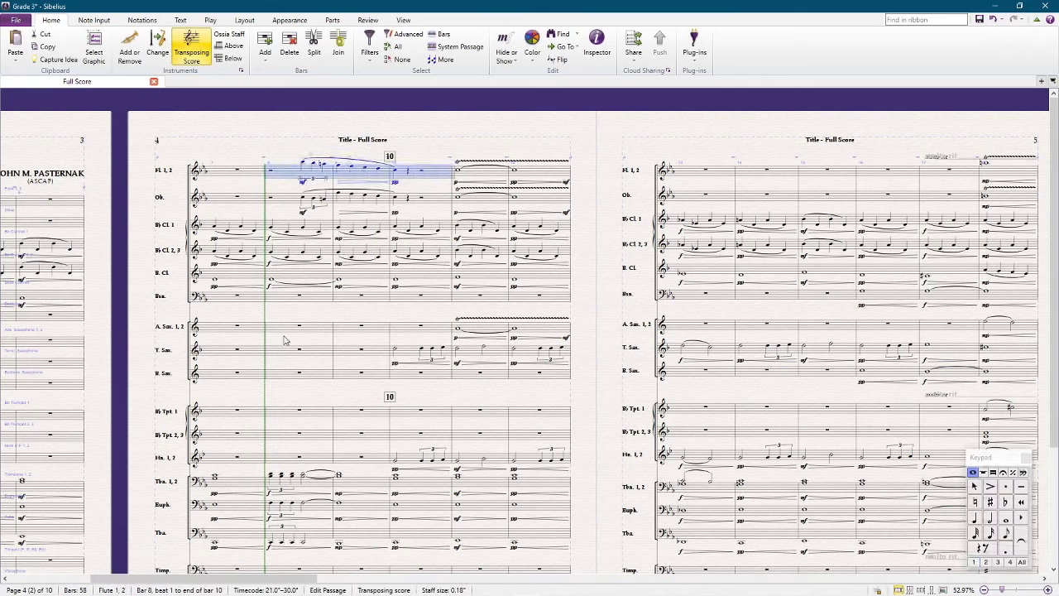
{"action": "left_click", "coordinate": [289, 327], "text": "alt"}
Transpose the Alto Sax passage in bars 8 to 10 down a perfect octave
{"action": "key", "text": "shift+t"}
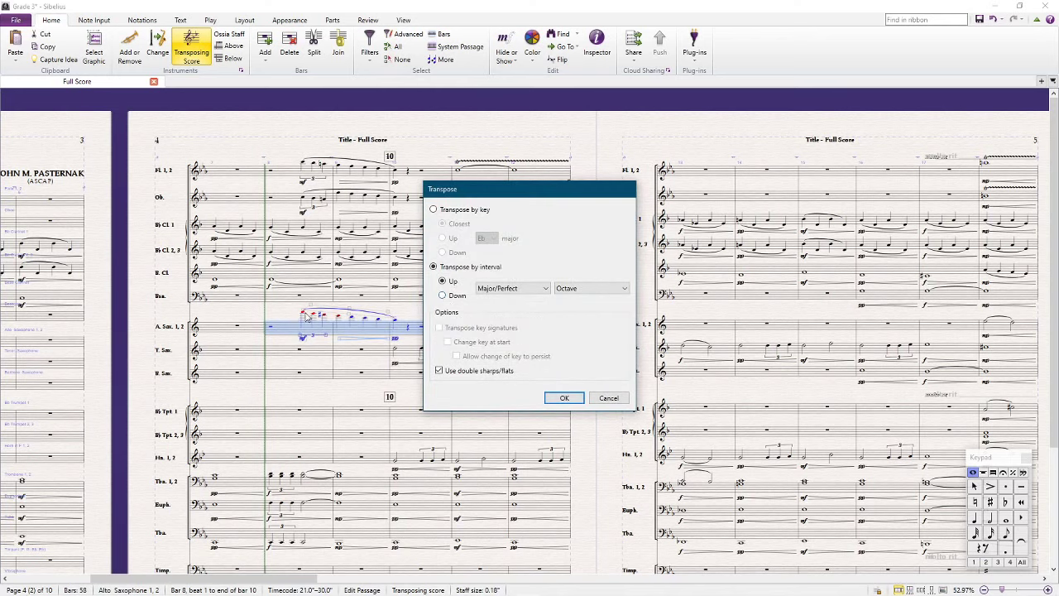
{"action": "left_click", "coordinate": [610, 396]}
{"action": "scroll", "coordinate": [289, 311], "scroll_direction": "up", "scroll_amount": 2, "text": "ctrl"}
{"action": "scroll", "coordinate": [289, 312], "scroll_direction": "up", "scroll_amount": 1, "text": "ctrl"}
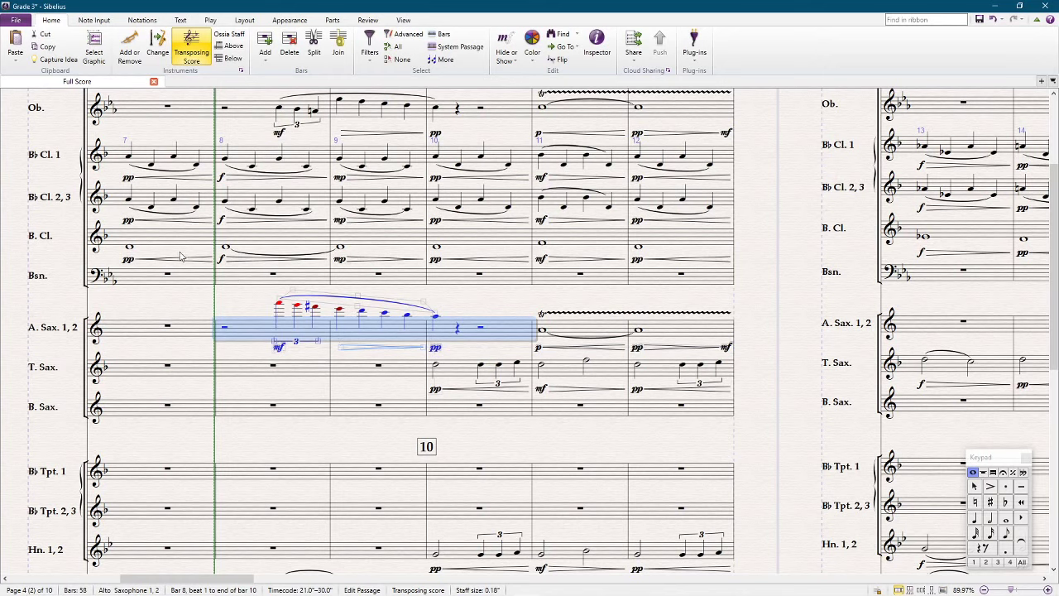
{"action": "key", "text": "shift+t"}
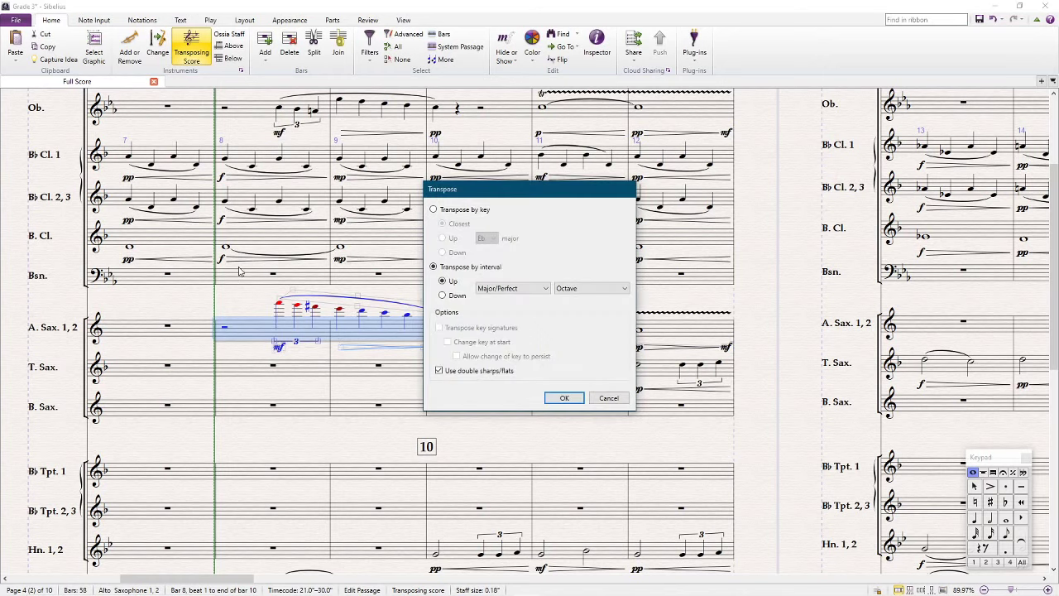
{"action": "left_click", "coordinate": [442, 296]}
{"action": "key", "text": "Return"}
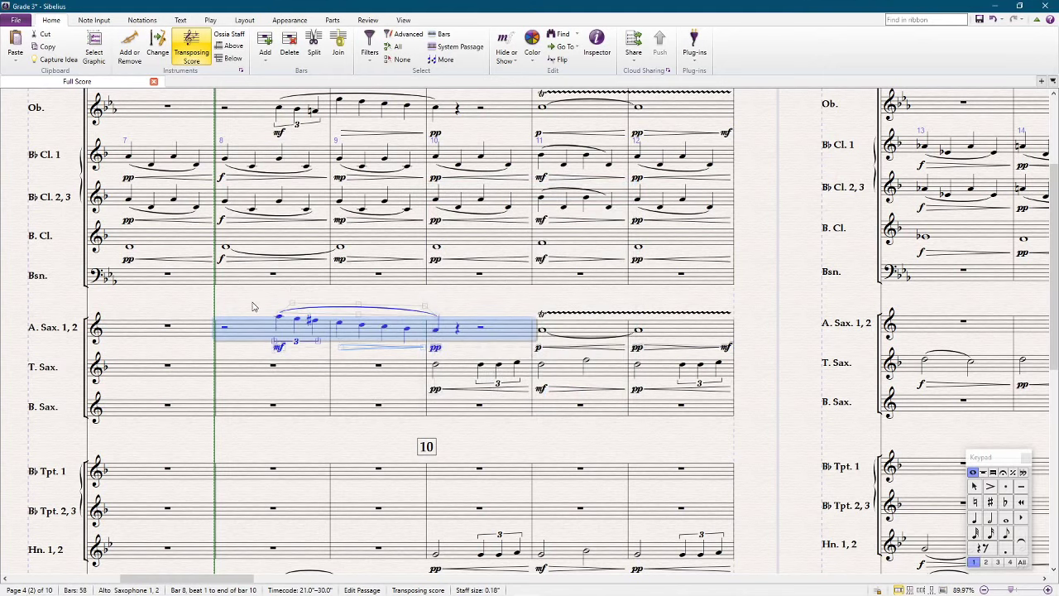
{"action": "key", "text": "Escape"}
Play back the passage from bar 8 into bar 14 to check the new Alto Sax line
{"action": "scroll", "coordinate": [248, 298], "scroll_direction": "down", "scroll_amount": 3}
{"action": "key", "text": "space"}
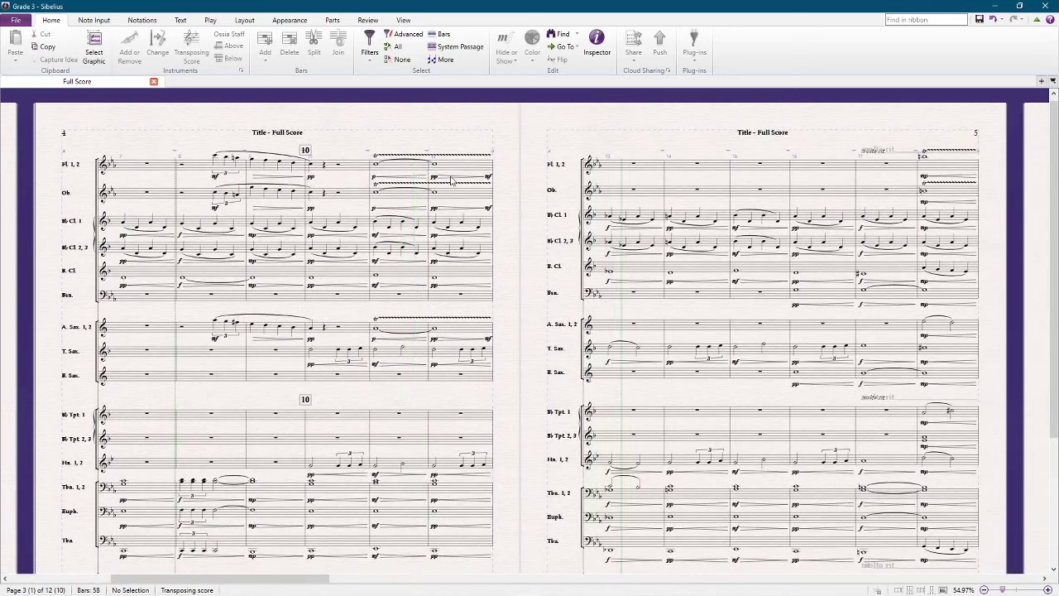
{"action": "left_click_drag", "start_coordinate": [706, 125], "coordinate": [519, 213]}
{"action": "key", "text": "space"}
Examine the Flute, Oboe and Alto Sax parts in bars 8 to 12
{"action": "scroll", "coordinate": [499, 216], "scroll_direction": "up", "scroll_amount": 3}
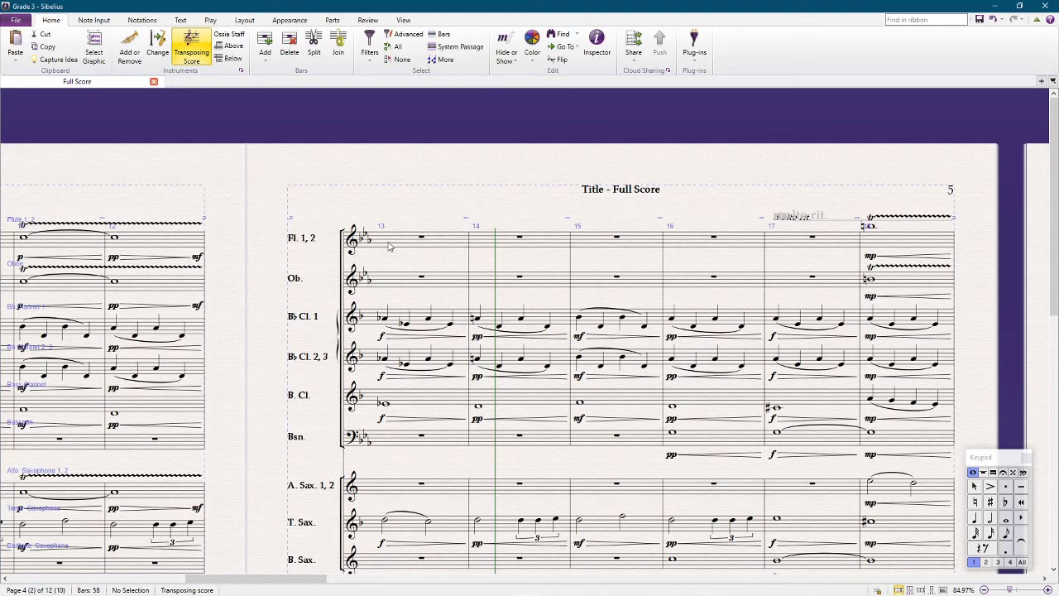
{"action": "scroll", "coordinate": [384, 267], "scroll_direction": "left", "scroll_amount": 5}
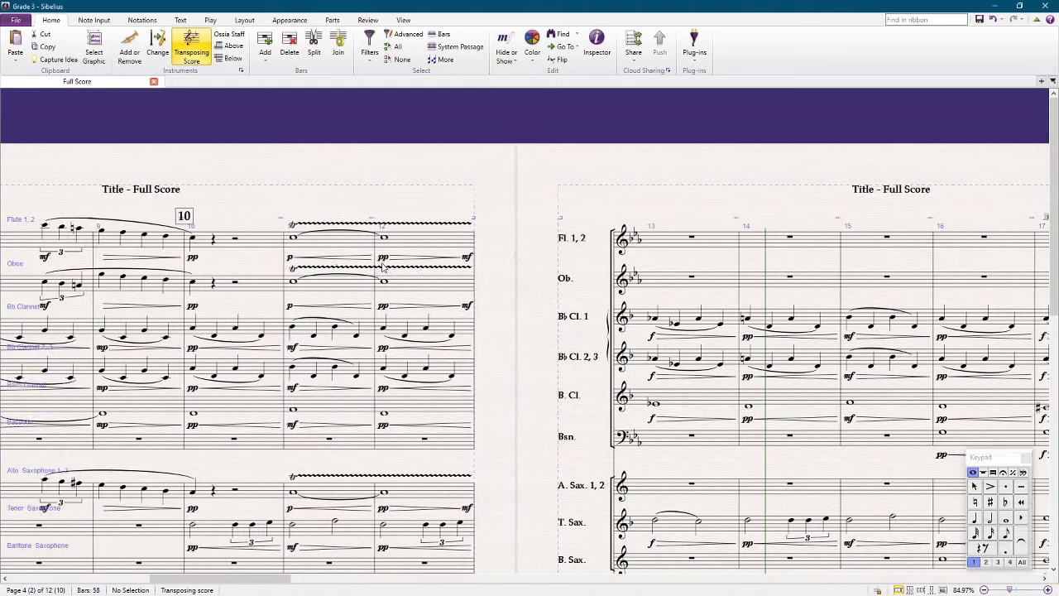
{"action": "scroll", "coordinate": [383, 263], "scroll_direction": "left", "scroll_amount": 3}
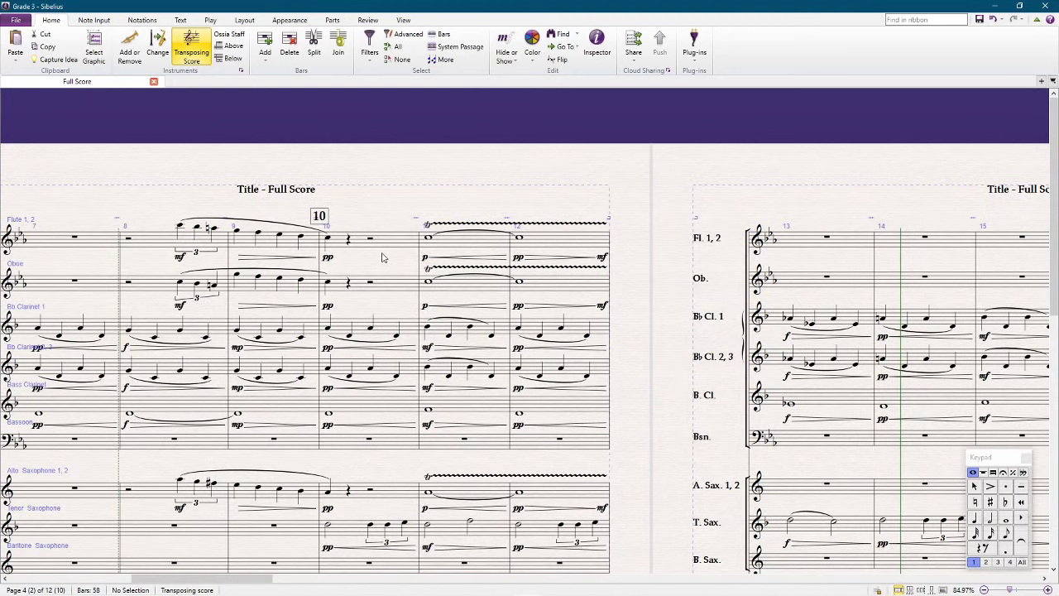
{"action": "left_click", "coordinate": [168, 243]}
{"action": "left_click", "coordinate": [565, 289], "text": "shift"}
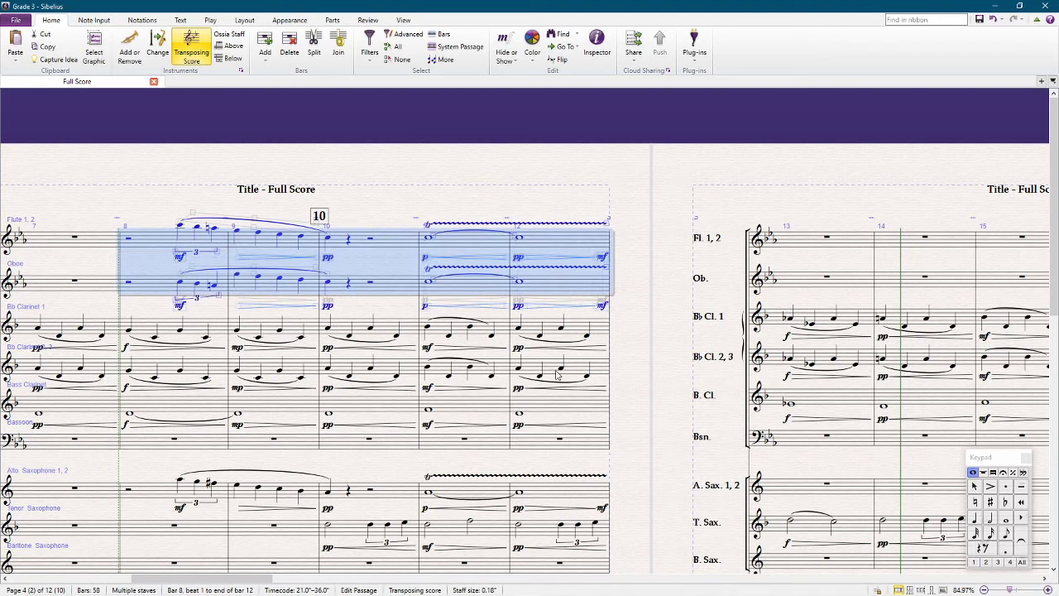
{"action": "left_click", "coordinate": [569, 495], "text": "ctrl+shift"}
{"action": "left_click", "coordinate": [647, 450]}
Copy the Euphonium part in bars 7 to 18 to the Baritone Sax staff, starting at bar 7
{"action": "scroll", "coordinate": [648, 451], "scroll_direction": "down", "scroll_amount": 2}
{"action": "scroll", "coordinate": [648, 451], "scroll_direction": "down", "scroll_amount": 2}
{"action": "scroll", "coordinate": [648, 451], "scroll_direction": "down", "scroll_amount": 1}
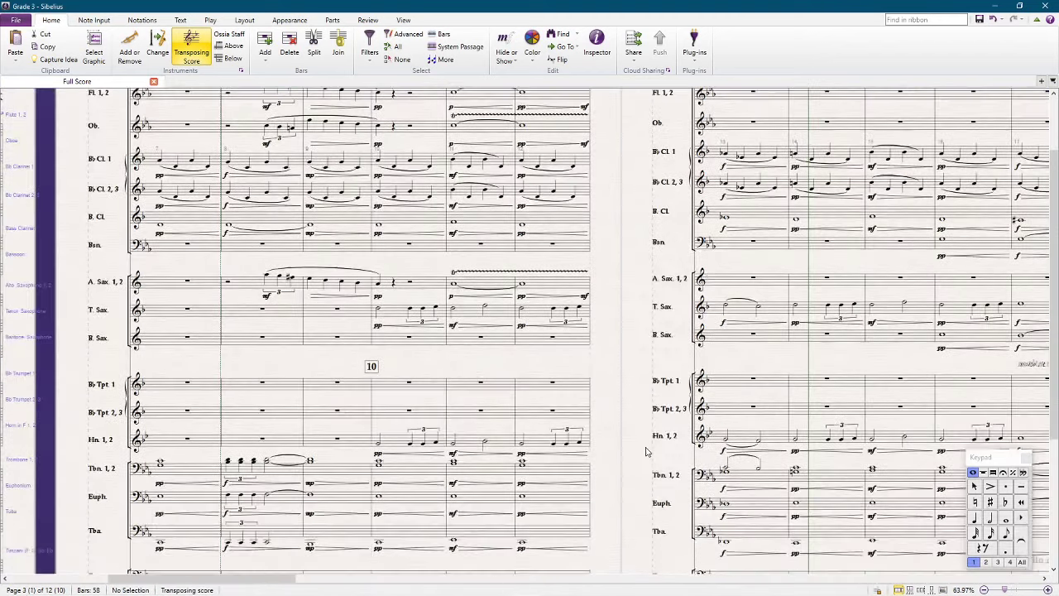
{"action": "scroll", "coordinate": [648, 451], "scroll_direction": "down", "scroll_amount": 1}
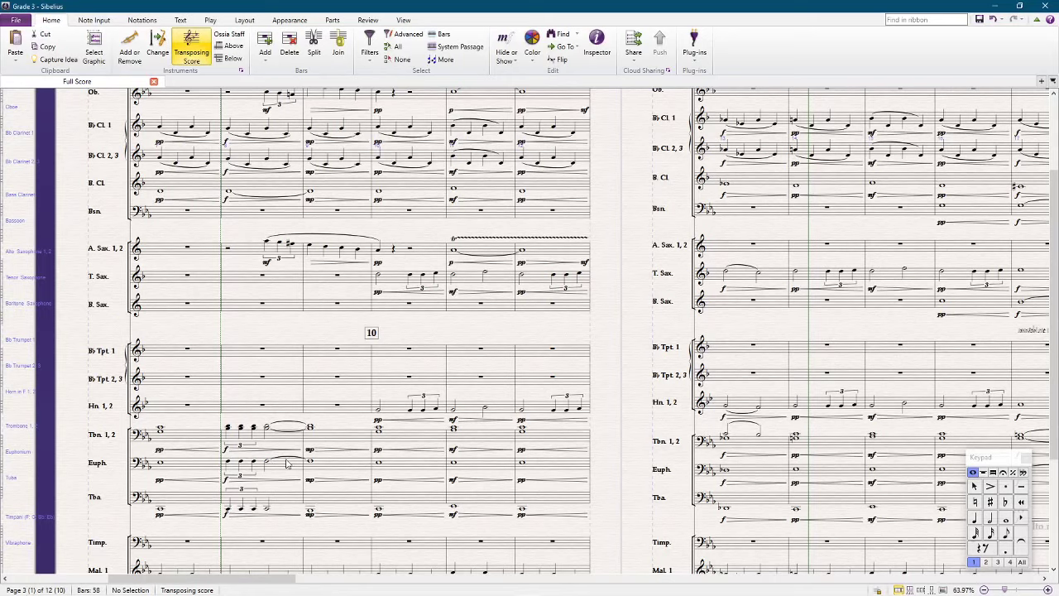
{"action": "left_click", "coordinate": [198, 472]}
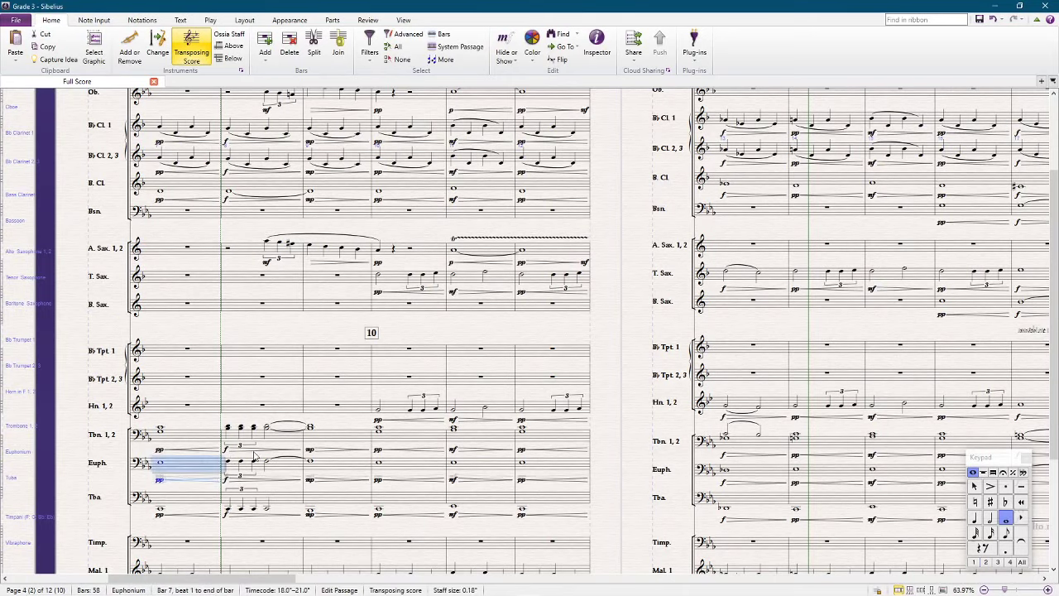
{"action": "scroll", "coordinate": [476, 455], "scroll_direction": "right", "scroll_amount": 3}
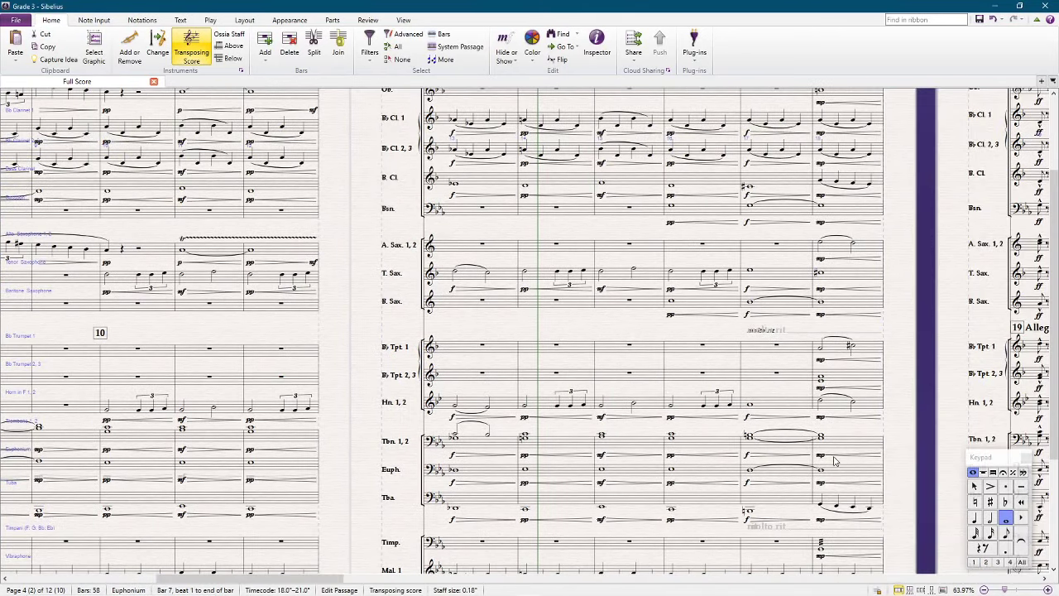
{"action": "left_click", "coordinate": [837, 471], "text": "shift"}
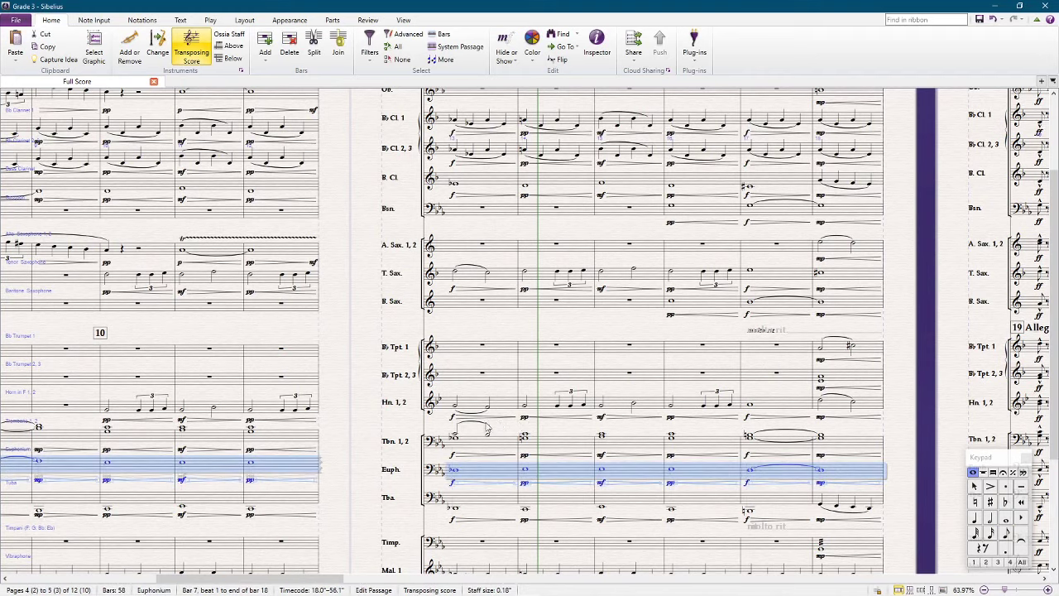
{"action": "scroll", "coordinate": [485, 430], "scroll_direction": "left", "scroll_amount": 3}
{"action": "left_click", "coordinate": [307, 310], "text": "alt"}
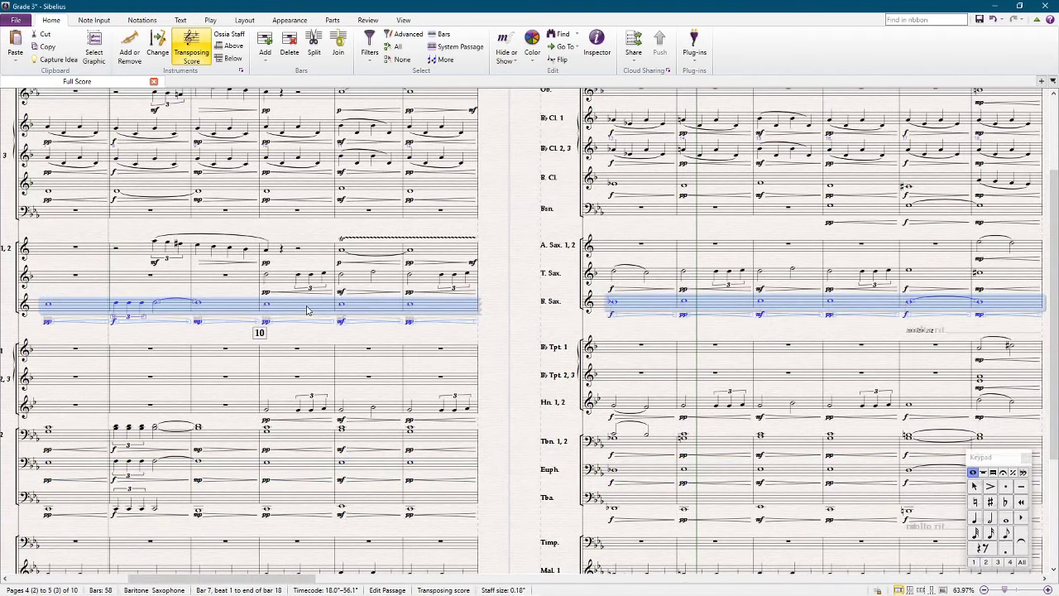
{"action": "key", "text": "Escape"}
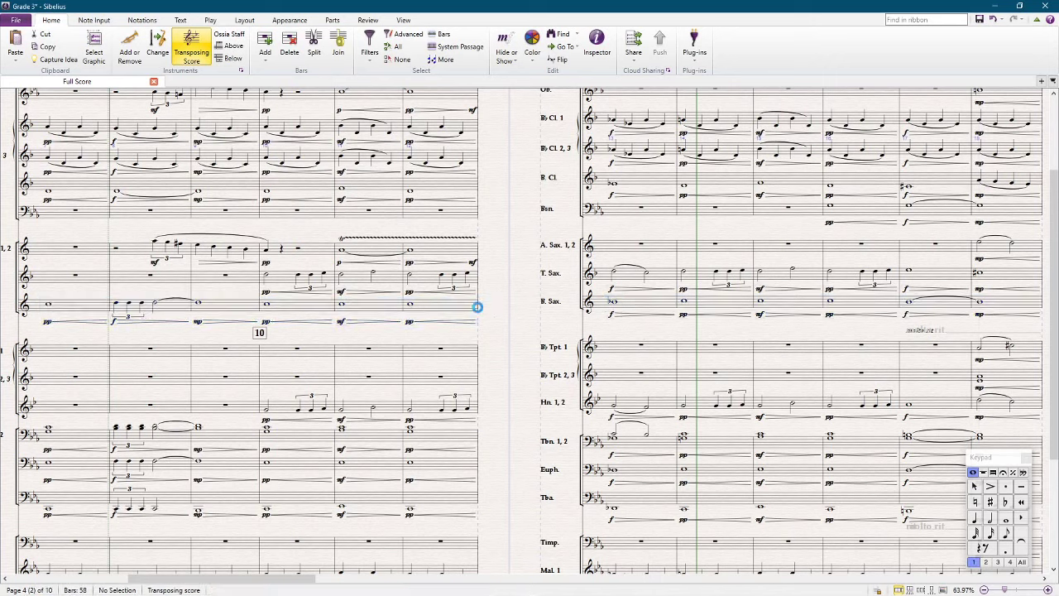
Copy the Trombone 1, 2 part in bars 7 to 18 to the Bassoon staff, starting at bar 7
{"action": "left_click", "coordinate": [83, 433]}
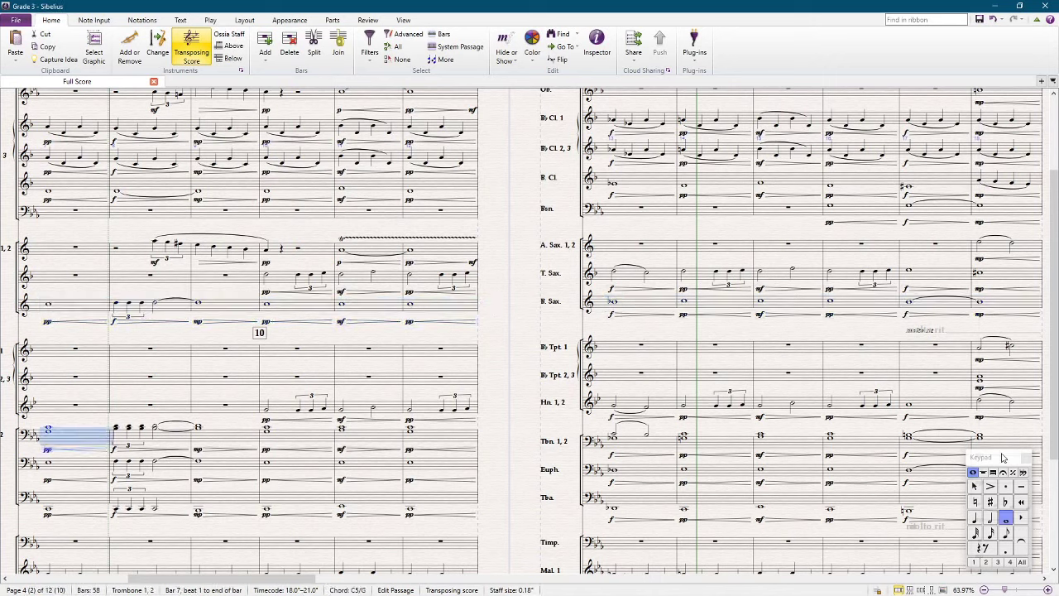
{"action": "left_click", "coordinate": [1010, 446], "text": "shift"}
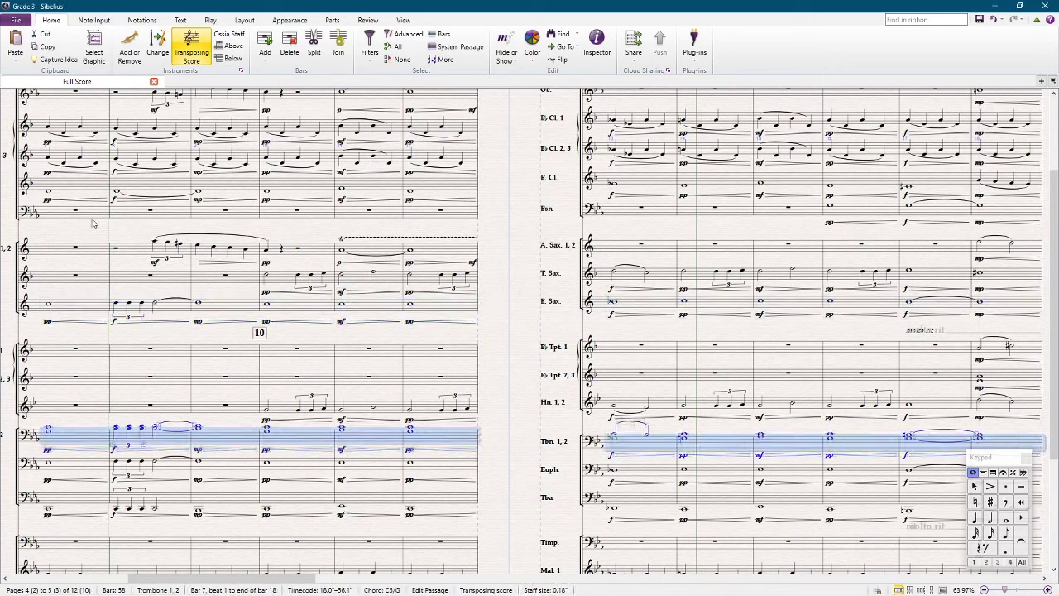
{"action": "double_click", "coordinate": [86, 217]}
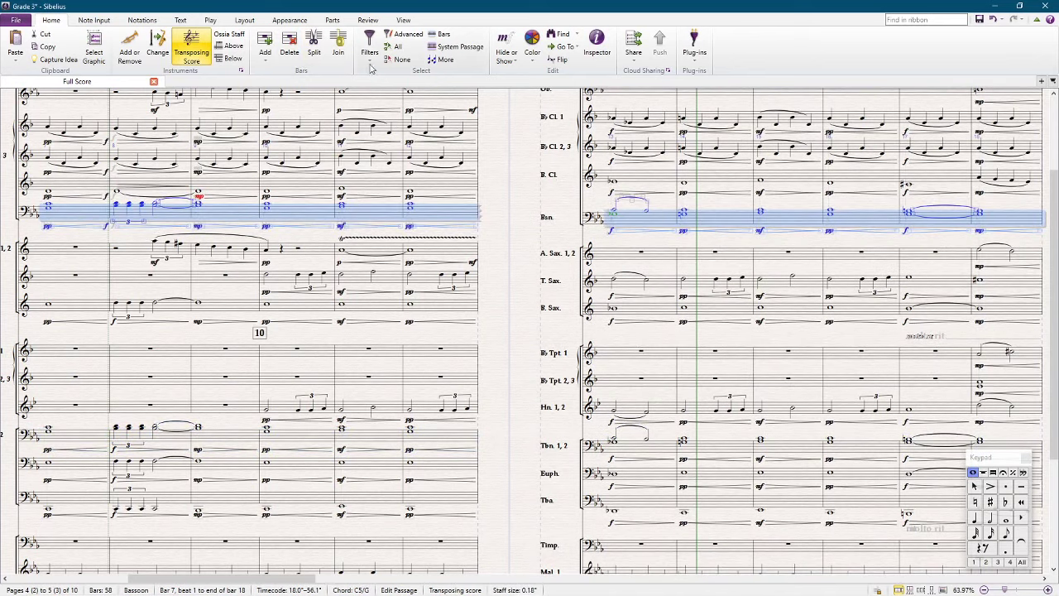
Filter the top notes of the copied Bassoon chords in bars 7 to 18 and delete them, keeping the lower notes
{"action": "left_click", "coordinate": [370, 56]}
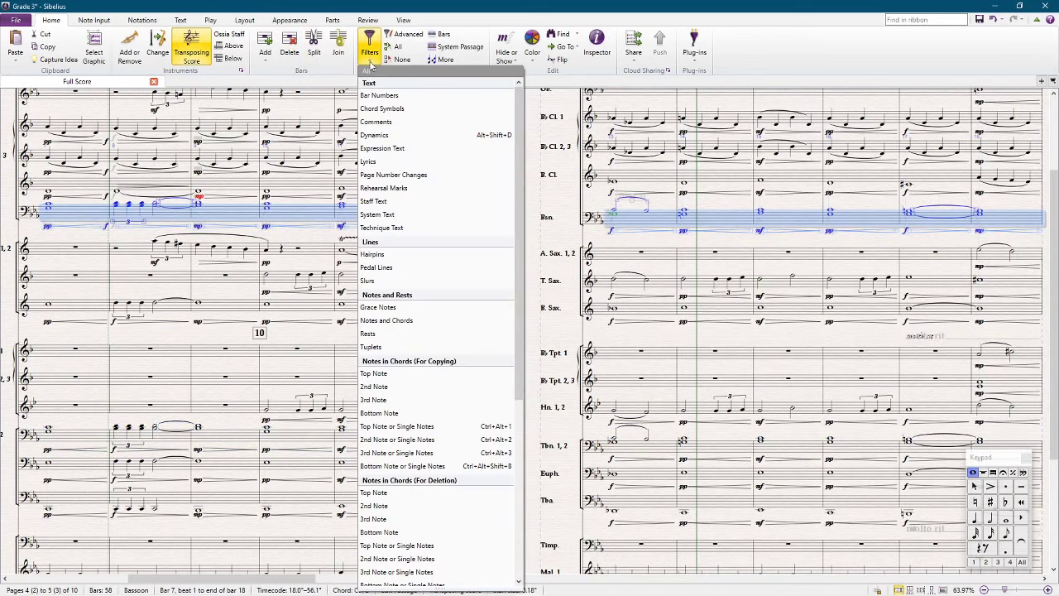
{"action": "left_click", "coordinate": [407, 381]}
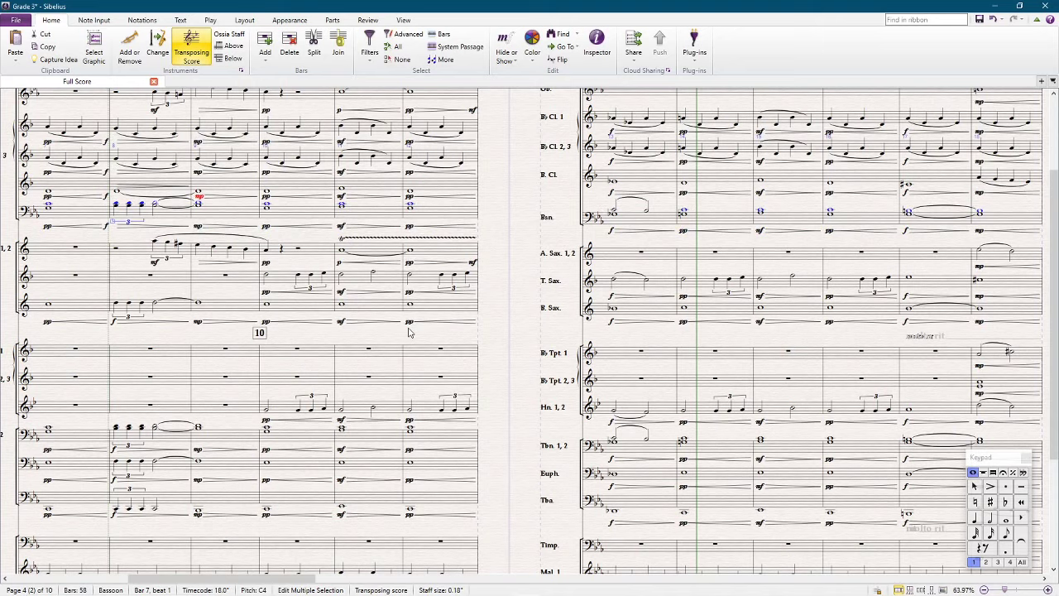
{"action": "key", "text": "Delete"}
{"action": "key", "text": "ctrl+z"}
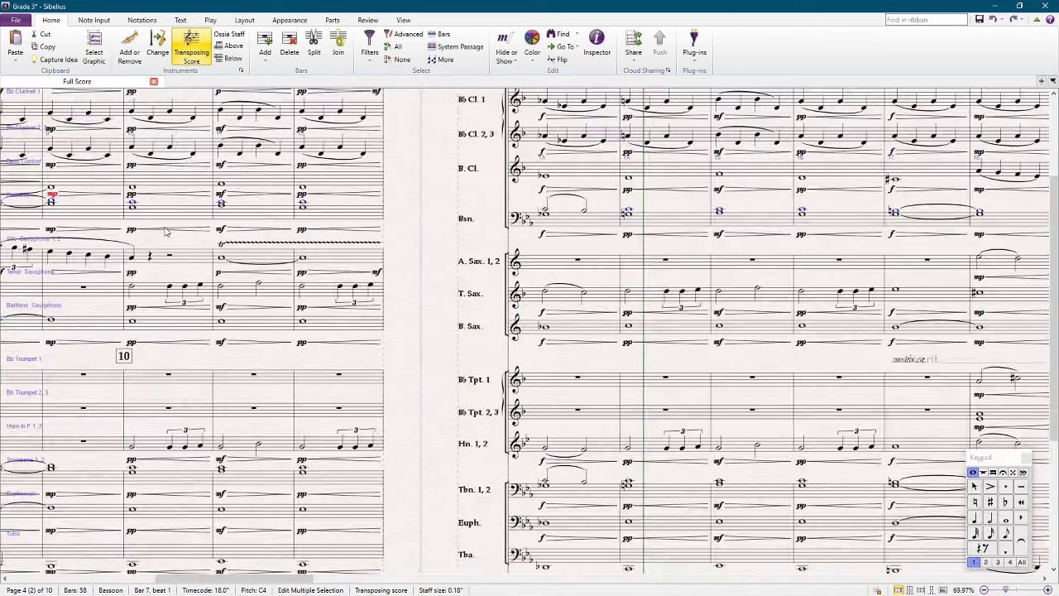
{"action": "scroll", "coordinate": [169, 217], "scroll_direction": "up", "scroll_amount": 3, "text": "ctrl"}
{"action": "scroll", "coordinate": [350, 213], "scroll_direction": "up", "scroll_amount": 3, "text": "ctrl"}
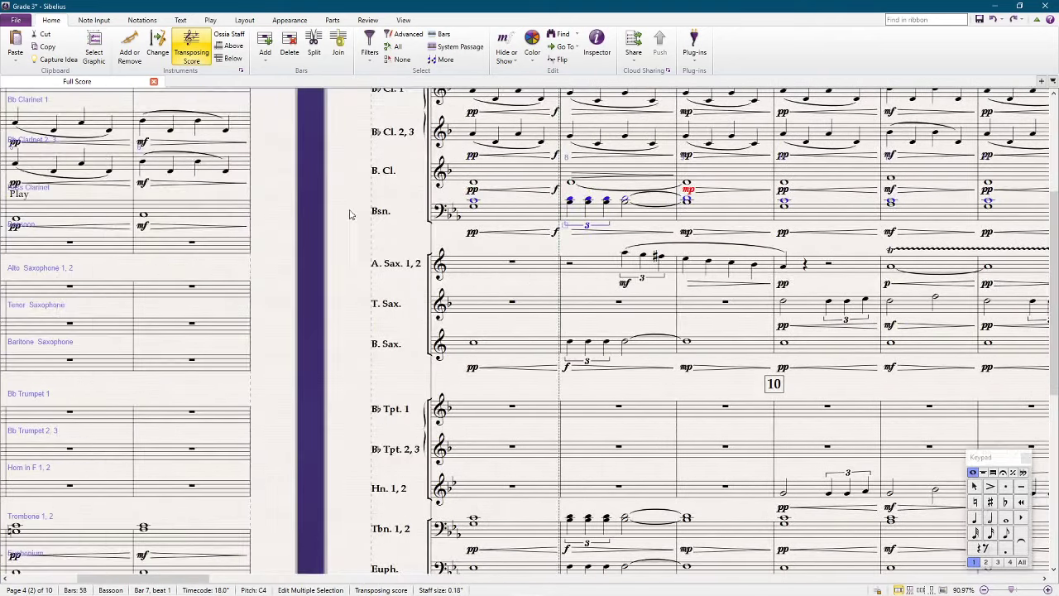
{"action": "scroll", "coordinate": [451, 218], "scroll_direction": "left", "scroll_amount": 5}
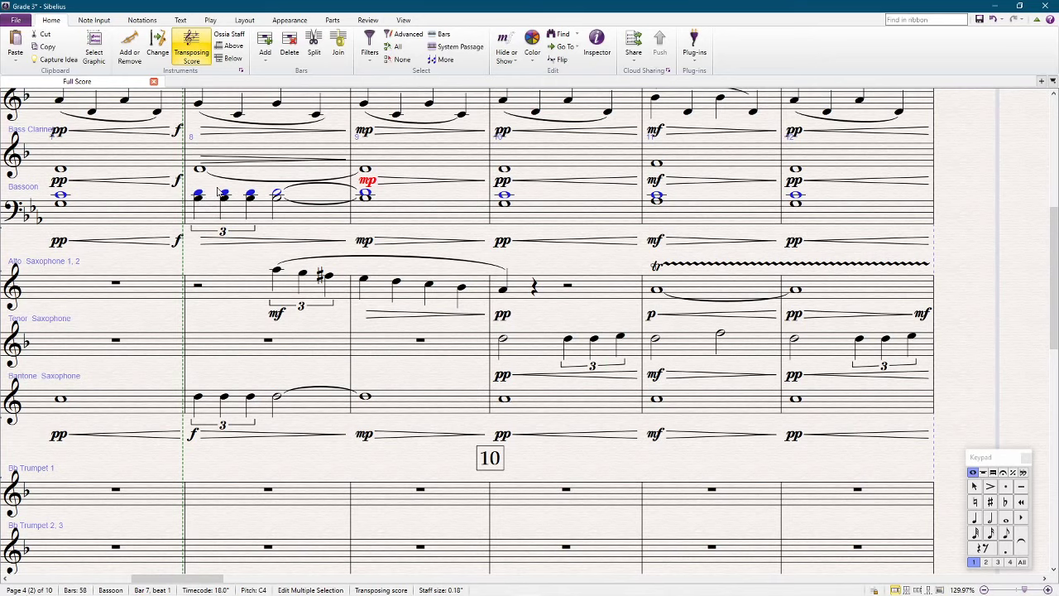
{"action": "key", "text": "Delete"}
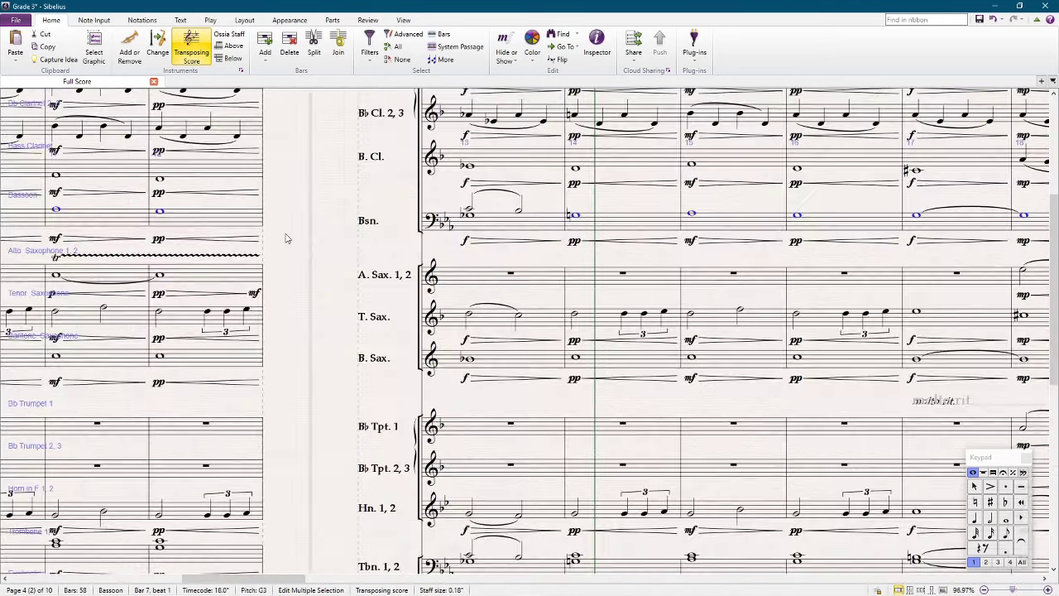
Remove the upper voice from Bassoon bar 13 and reassign the remaining A flat whole note to voice 1
{"action": "scroll", "coordinate": [286, 188], "scroll_direction": "down", "scroll_amount": 2}
{"action": "key", "text": "ctrl+z"}
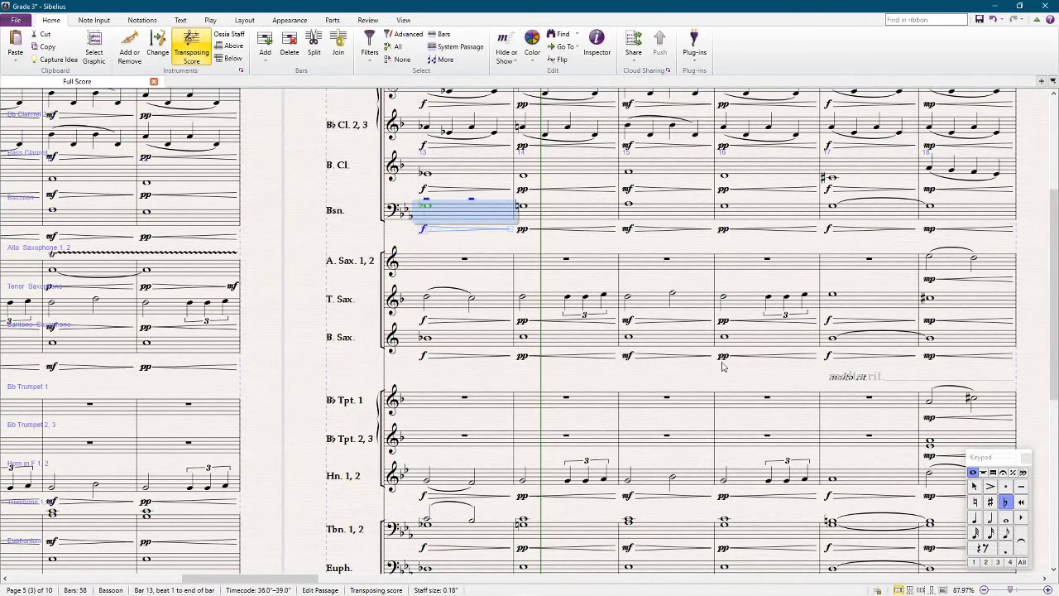
{"action": "left_click", "coordinate": [970, 563]}
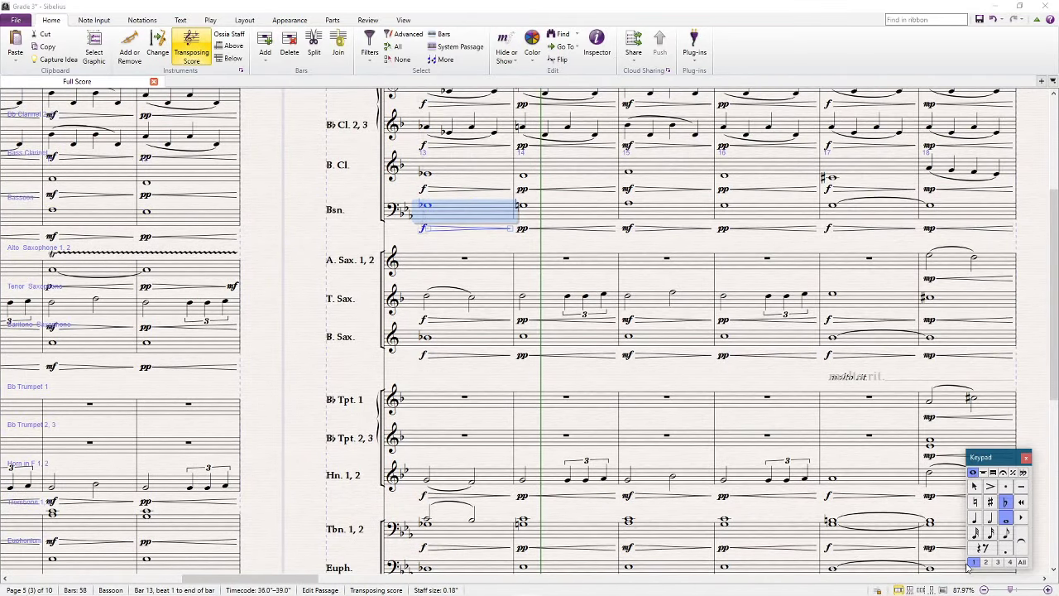
{"action": "left_click", "coordinate": [289, 229]}
Examine the woodwind and brass staves in bars 13 to 18 for places to add material
{"action": "scroll", "coordinate": [380, 194], "scroll_direction": "up", "scroll_amount": 3}
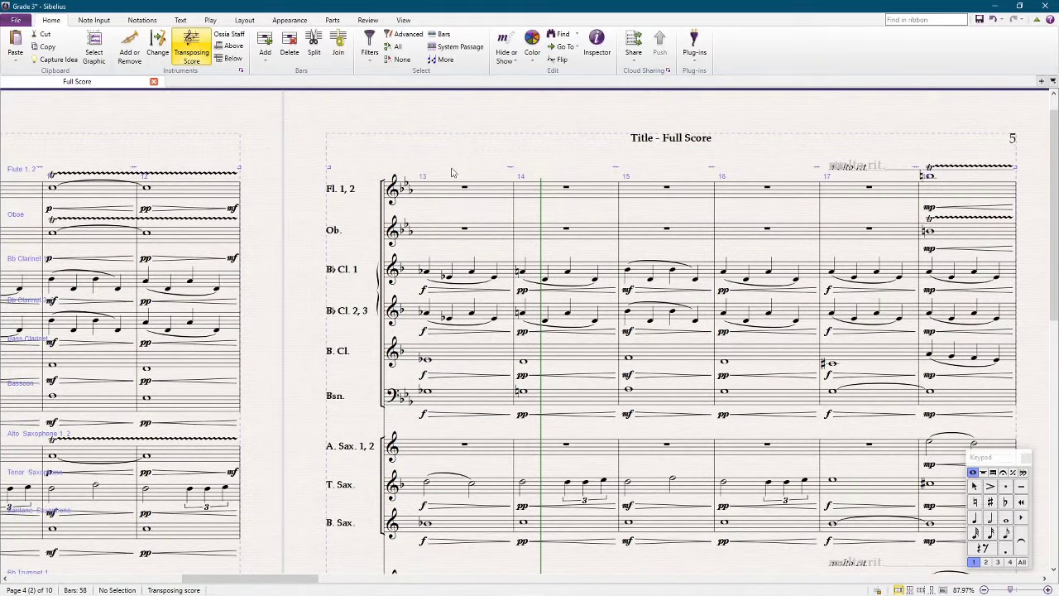
{"action": "left_click", "coordinate": [447, 200]}
{"action": "scroll", "coordinate": [447, 203], "scroll_direction": "right", "scroll_amount": 2}
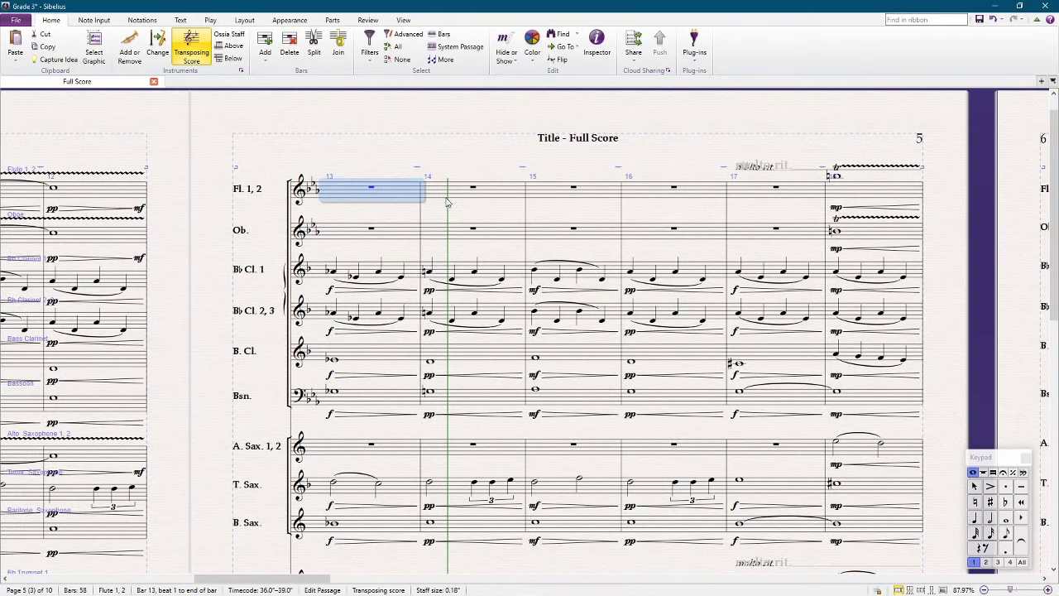
{"action": "scroll", "coordinate": [443, 223], "scroll_direction": "down", "scroll_amount": 3}
{"action": "scroll", "coordinate": [451, 248], "scroll_direction": "down", "scroll_amount": 3}
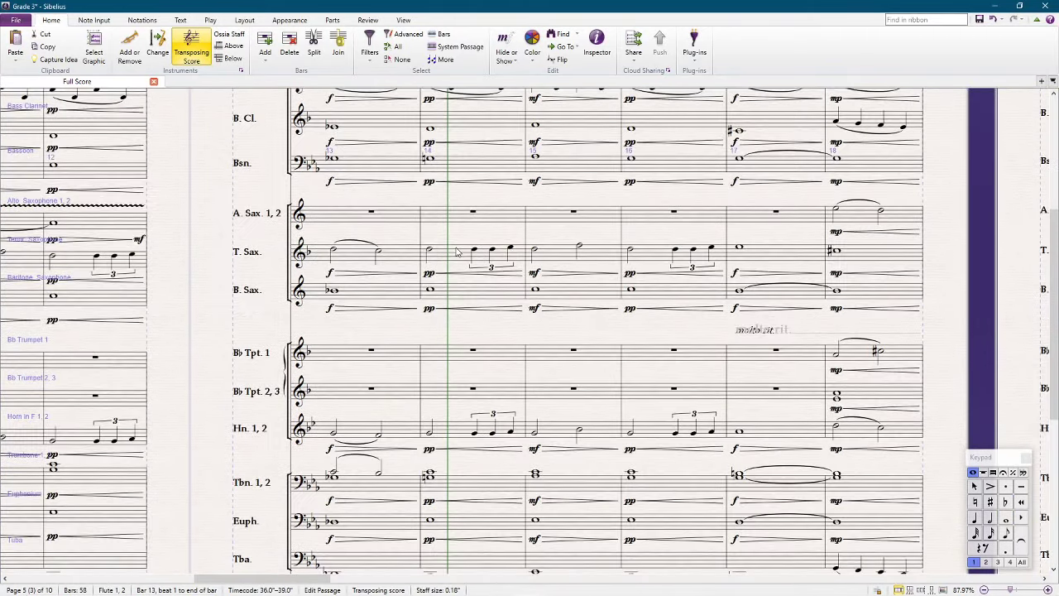
{"action": "scroll", "coordinate": [454, 250], "scroll_direction": "up", "scroll_amount": 5}
{"action": "scroll", "coordinate": [380, 216], "scroll_direction": "up", "scroll_amount": 2}
{"action": "left_click", "coordinate": [322, 175]}
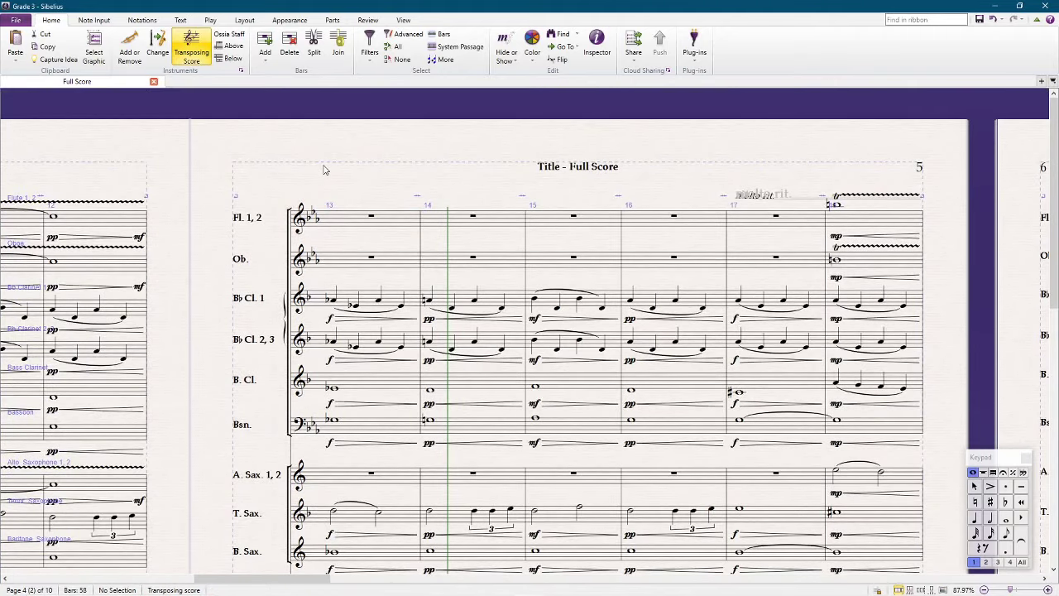
Play back the passage into bar 14 to check the new Bassoon and Baritone Sax lines
{"action": "scroll", "coordinate": [323, 170], "scroll_direction": "down", "scroll_amount": 3}
{"action": "scroll", "coordinate": [324, 182], "scroll_direction": "left", "scroll_amount": 3}
{"action": "scroll", "coordinate": [323, 197], "scroll_direction": "down", "scroll_amount": 2}
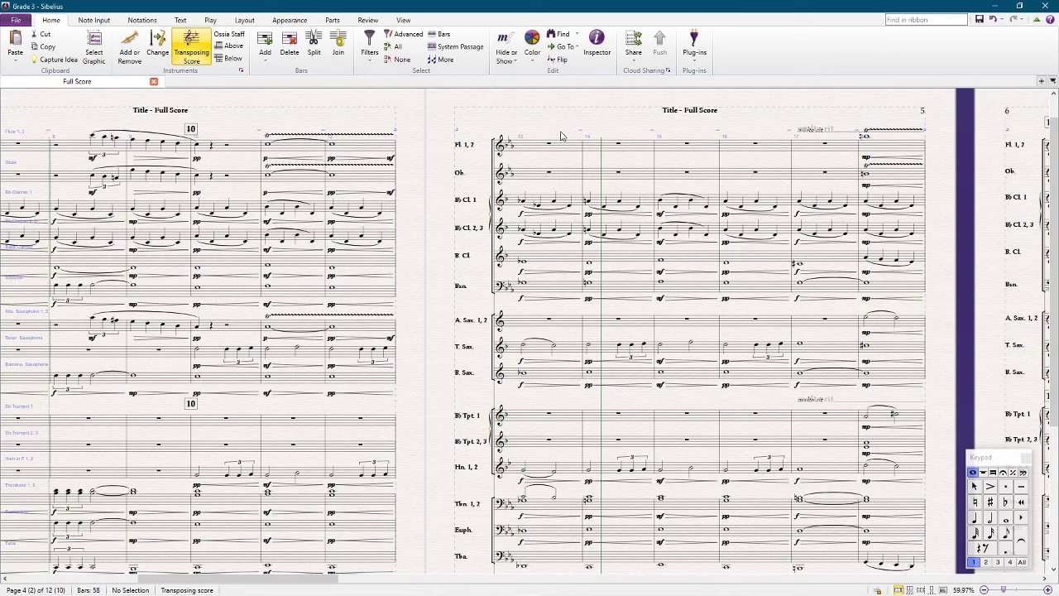
{"action": "key", "text": "space"}
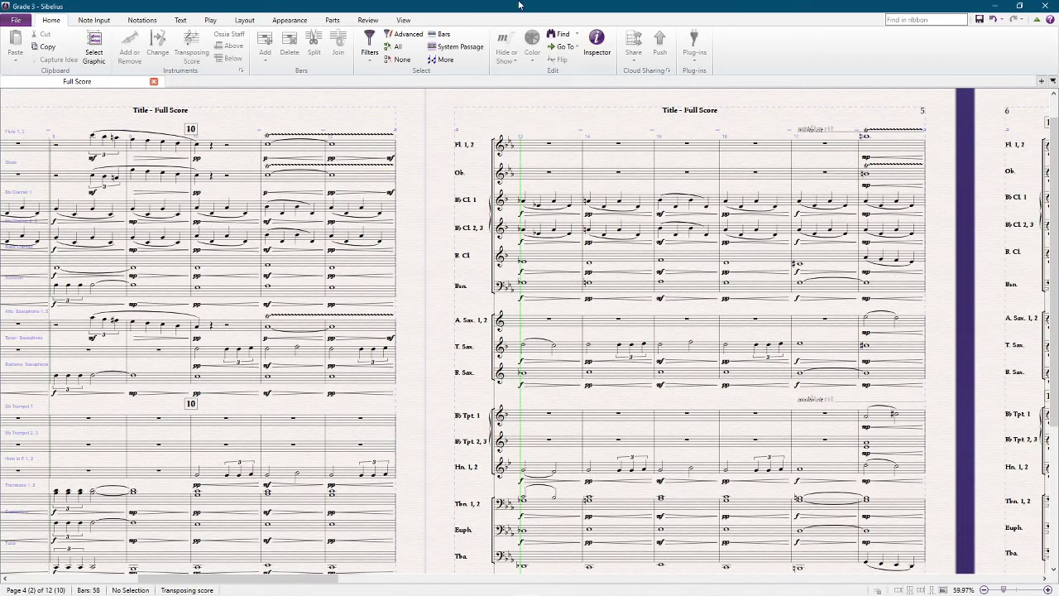
{"action": "left_click_drag", "start_coordinate": [486, 120], "coordinate": [335, 232]}
{"action": "key", "text": "space"}
Enter a quarter rest, eighth notes G5 and A flat 5, and a quarter note B flat 5 in Flute bar 13
{"action": "scroll", "coordinate": [445, 209], "scroll_direction": "up", "scroll_amount": 1}
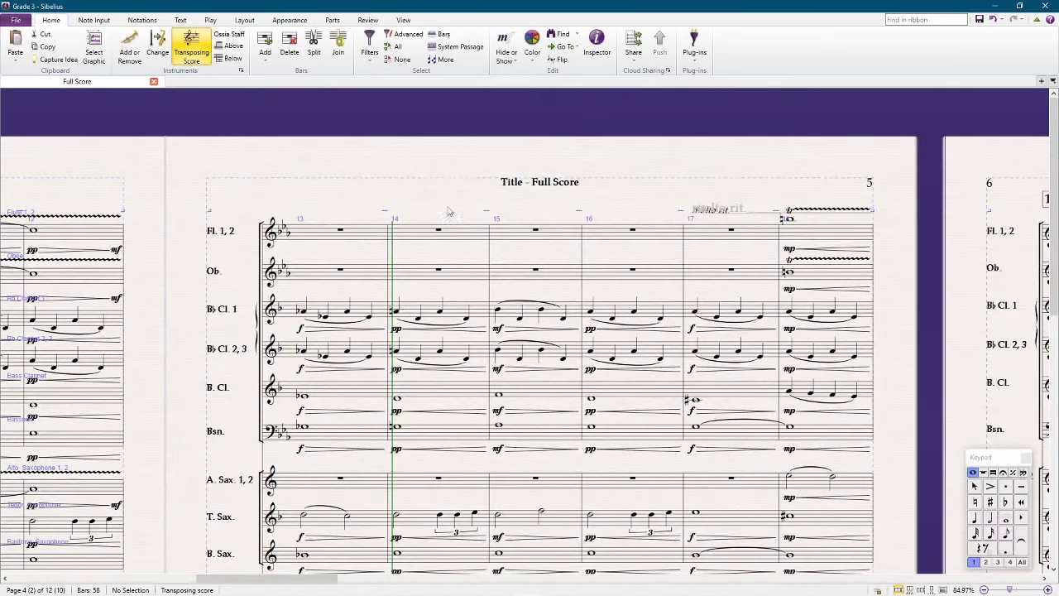
{"action": "left_click", "coordinate": [317, 240]}
{"action": "key", "text": "4"}
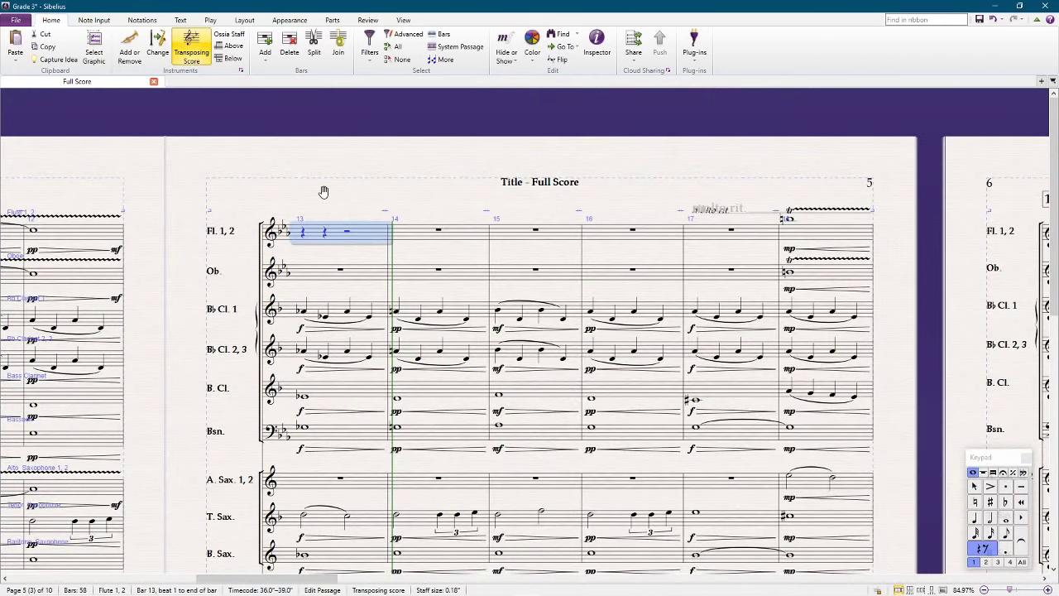
{"action": "left_click_drag", "start_coordinate": [321, 190], "coordinate": [508, 197]}
{"action": "key", "text": "Escape"}
{"action": "key", "text": "3"}
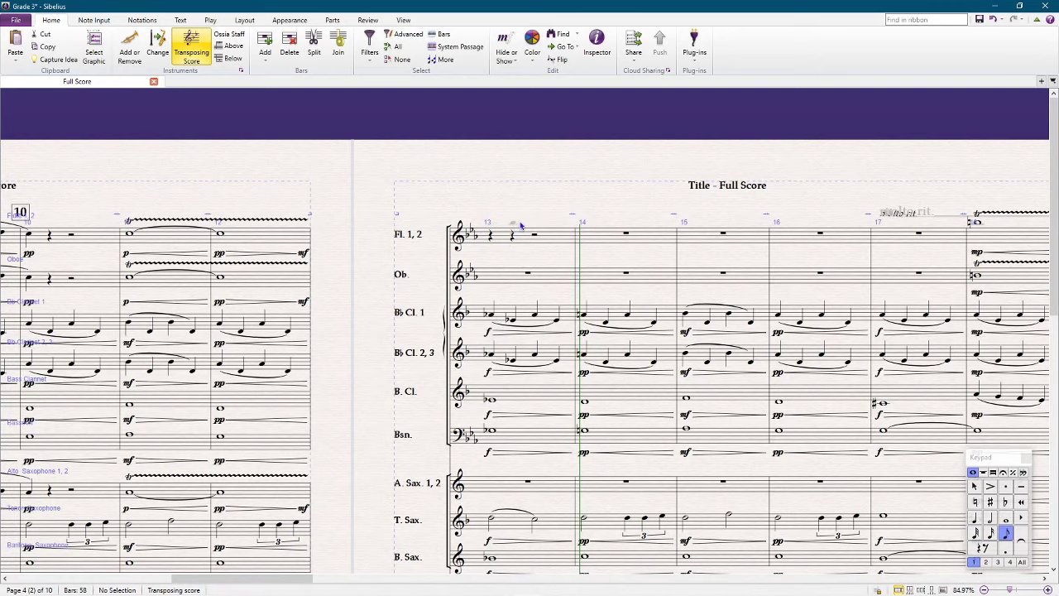
{"action": "left_click", "coordinate": [521, 229]}
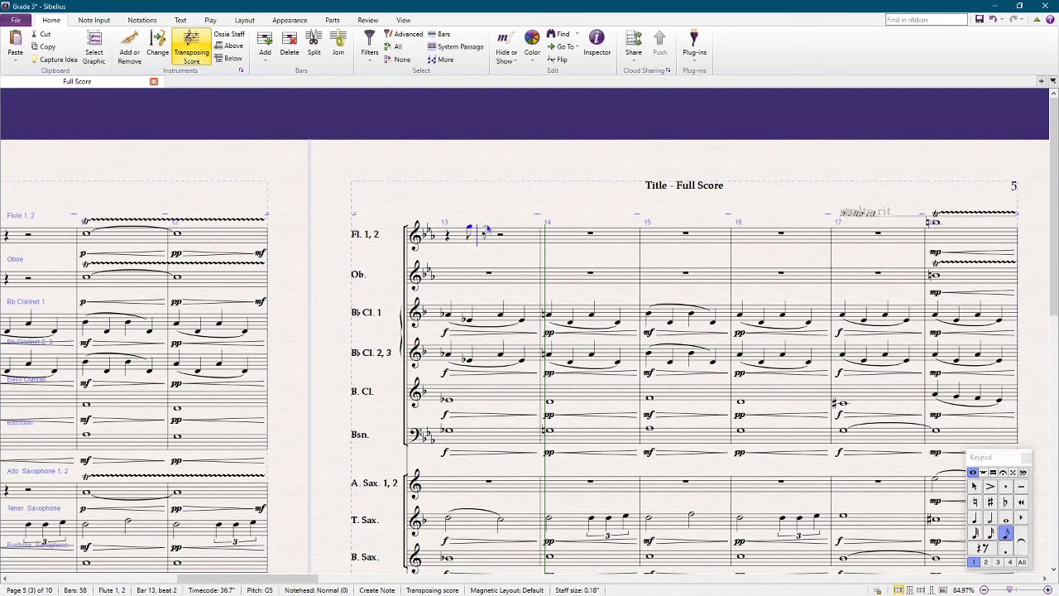
{"action": "left_click", "coordinate": [488, 225]}
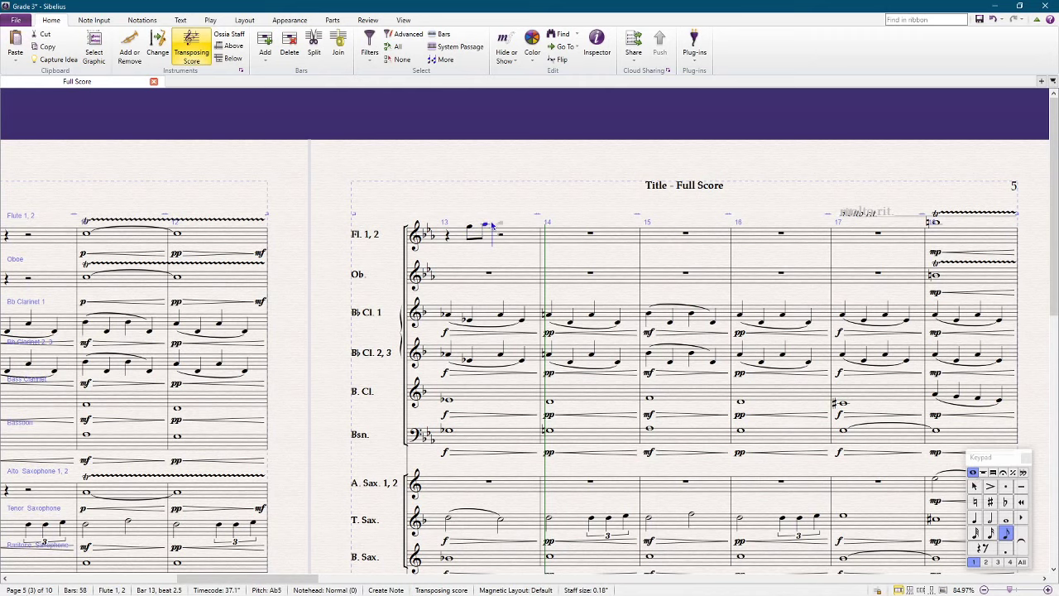
{"action": "key", "text": "4"}
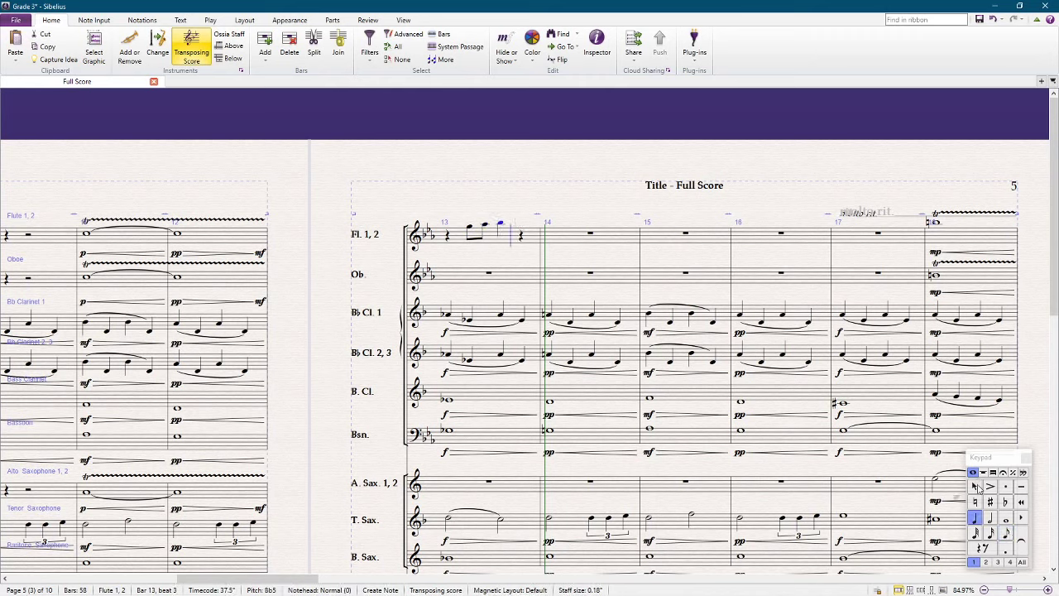
{"action": "scroll", "coordinate": [446, 363], "scroll_direction": "left", "scroll_amount": 3}
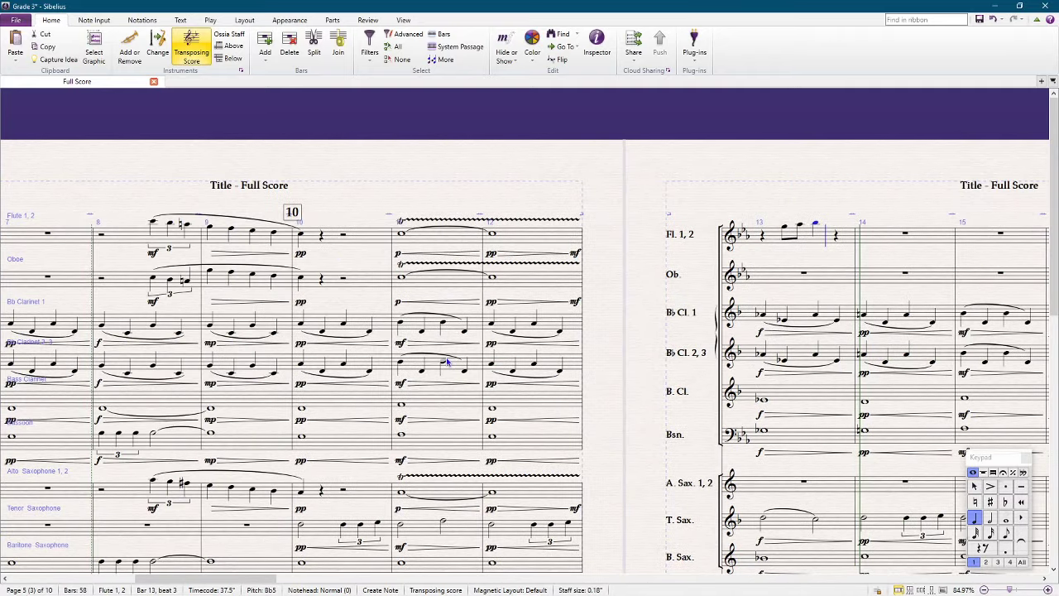
Delete the eighth notes G5 and A flat 5 and the quarter note B flat 5 from Flute bar 13
{"action": "scroll", "coordinate": [446, 362], "scroll_direction": "down", "scroll_amount": 5}
{"action": "scroll", "coordinate": [446, 368], "scroll_direction": "up", "scroll_amount": 2}
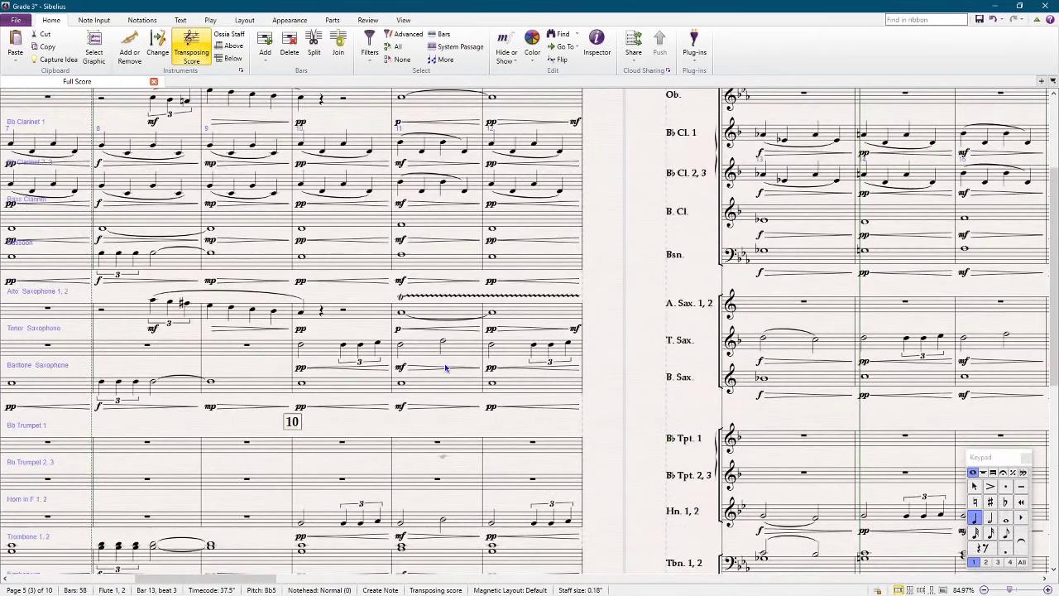
{"action": "scroll", "coordinate": [445, 368], "scroll_direction": "up", "scroll_amount": 2}
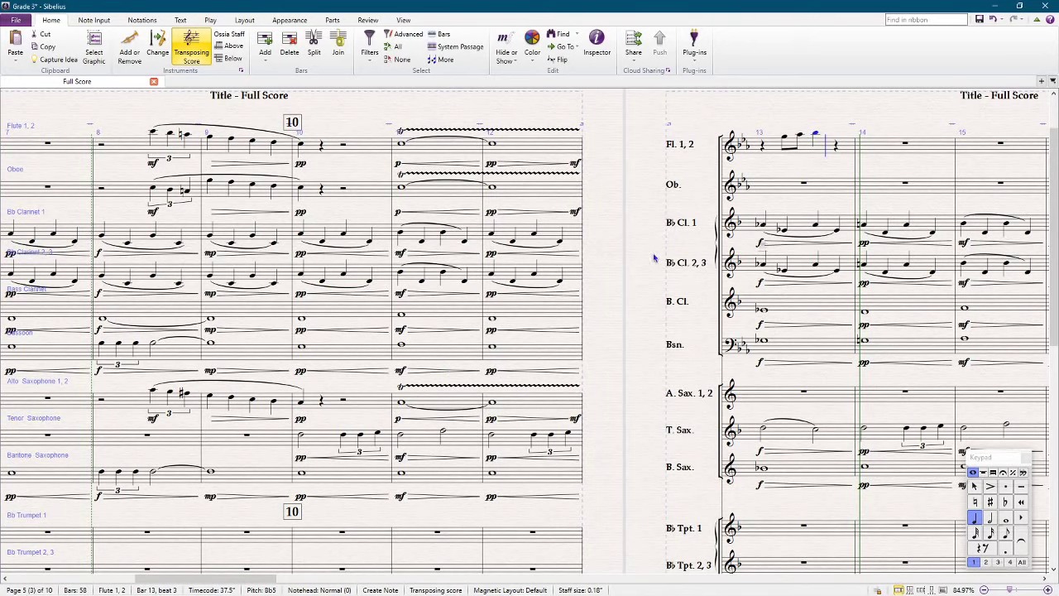
{"action": "scroll", "coordinate": [653, 257], "scroll_direction": "right", "scroll_amount": 2}
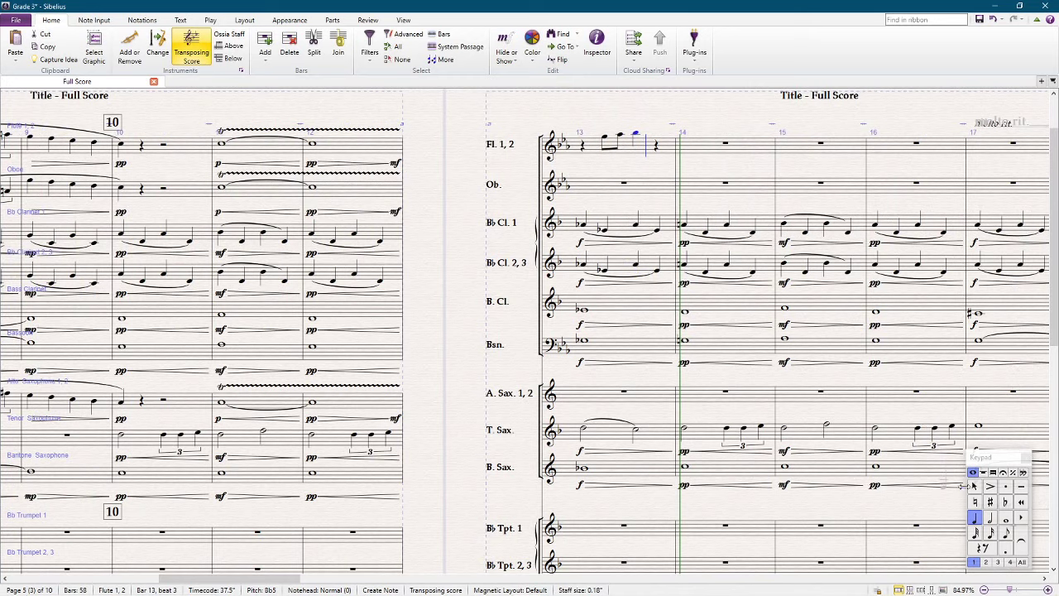
{"action": "left_click", "coordinate": [608, 139]}
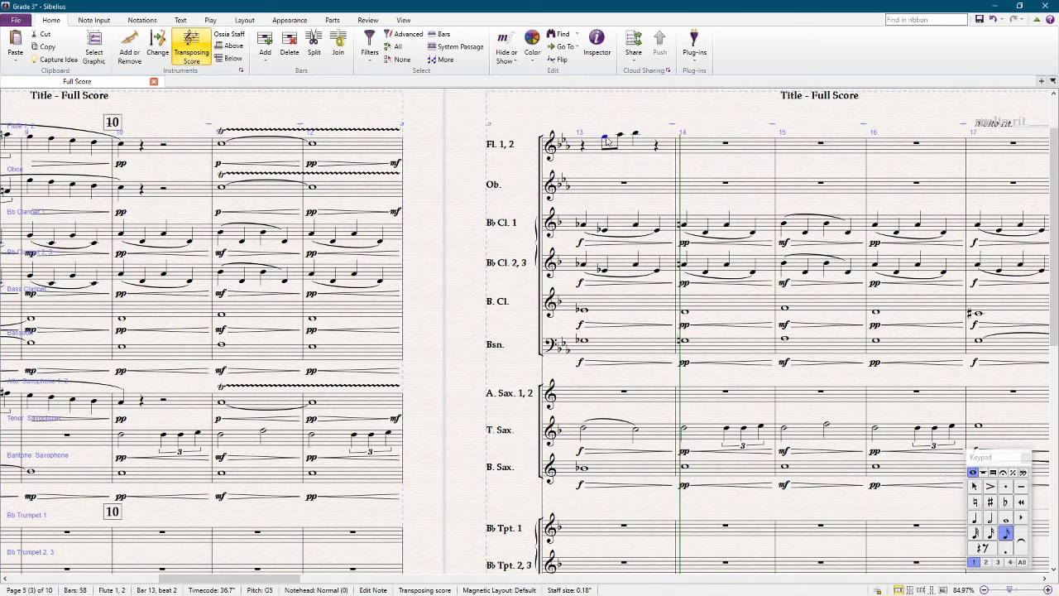
{"action": "left_click", "coordinate": [636, 135], "text": "shift"}
{"action": "key", "text": "Delete"}
{"action": "key", "text": "Escape"}
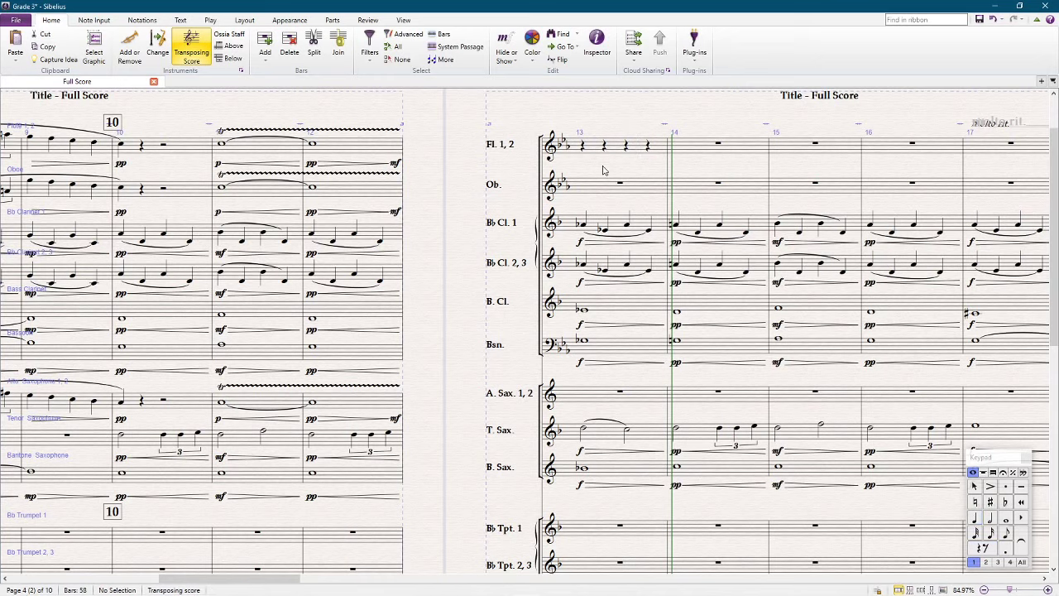
Enter sixteenth notes G5, A flat 5, B flat 5 and C6 on beat 2 of Flute bar 13
{"action": "key", "text": "KP_2"}
{"action": "left_click", "coordinate": [609, 138]}
{"action": "left_click", "coordinate": [618, 135]}
{"action": "left_click", "coordinate": [628, 133]}
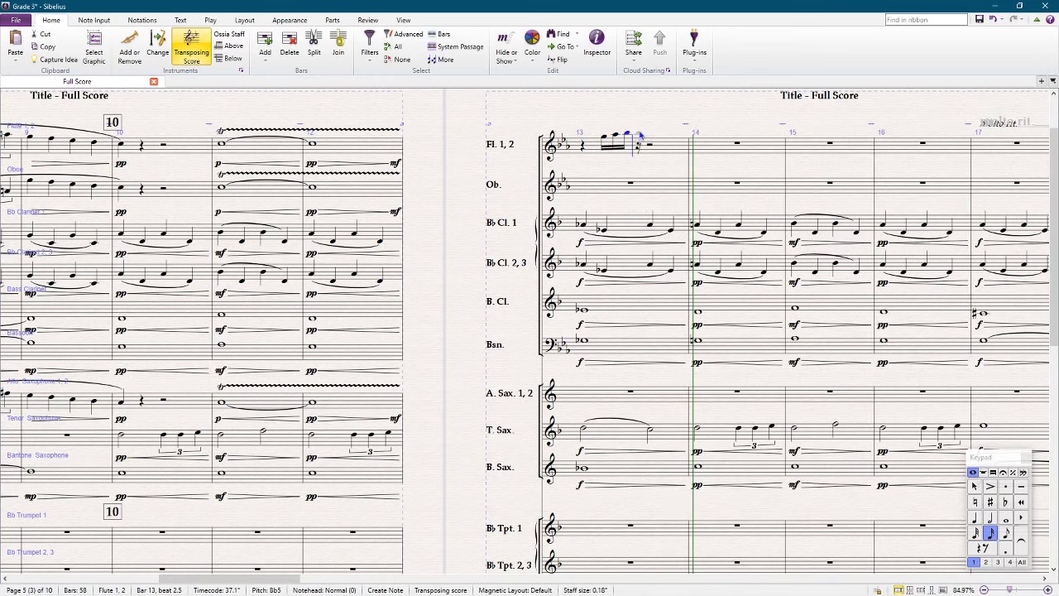
{"action": "left_click", "coordinate": [638, 132]}
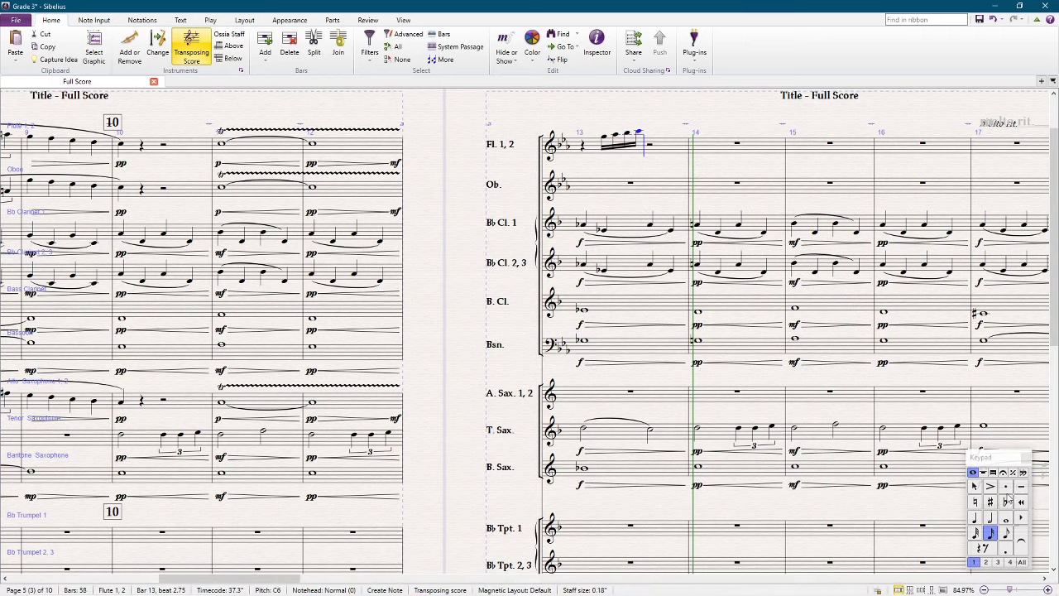
{"action": "key", "text": "Escape"}
Compare the Flute run in bar 13 with the woodwind and brass staves beneath it
{"action": "left_click", "coordinate": [593, 147]}
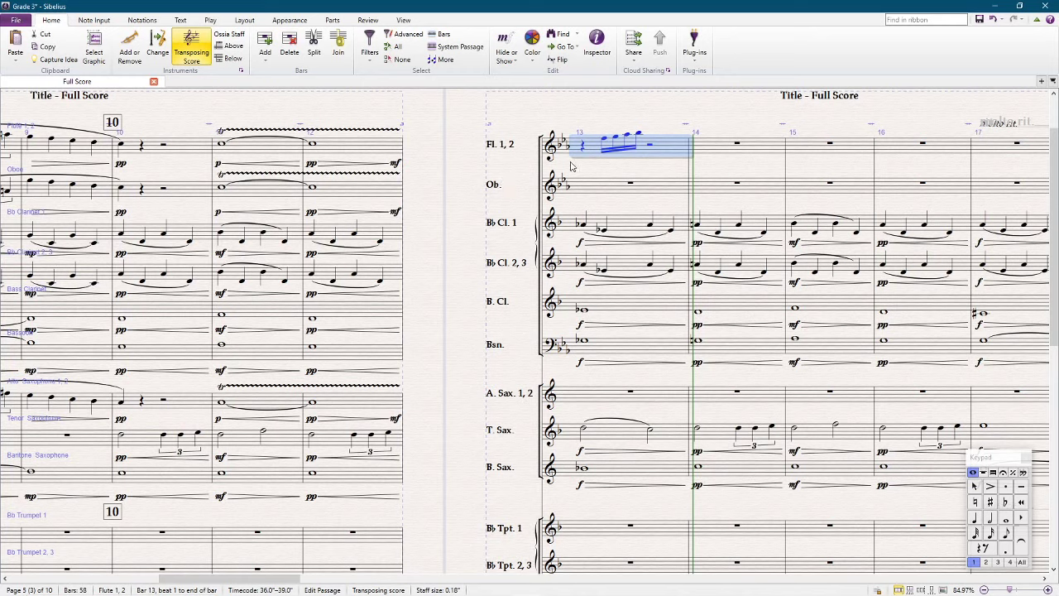
{"action": "scroll", "coordinate": [571, 167], "scroll_direction": "down", "scroll_amount": 3}
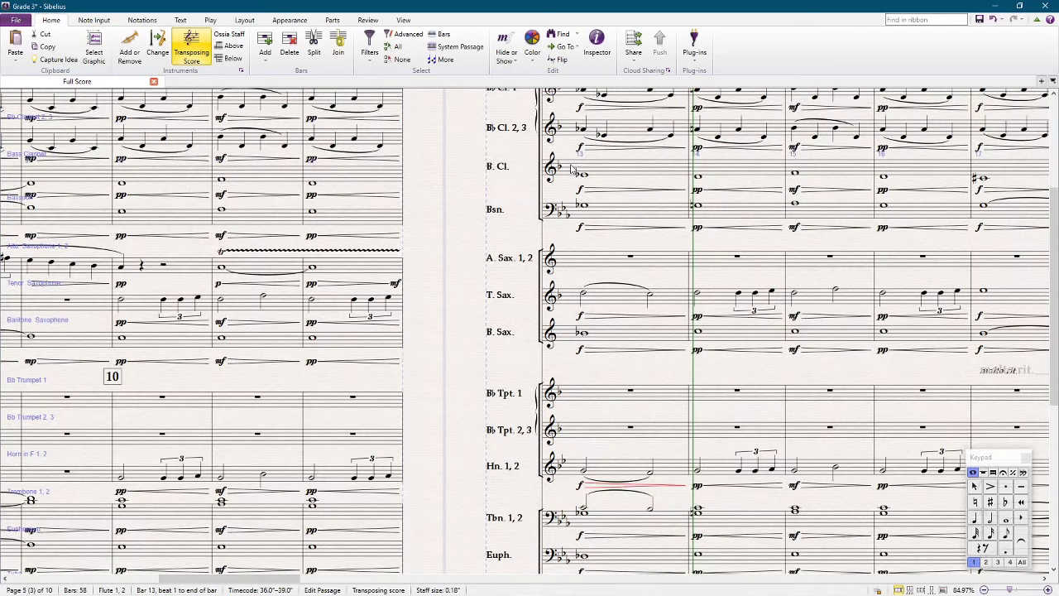
{"action": "scroll", "coordinate": [571, 168], "scroll_direction": "up", "scroll_amount": 3}
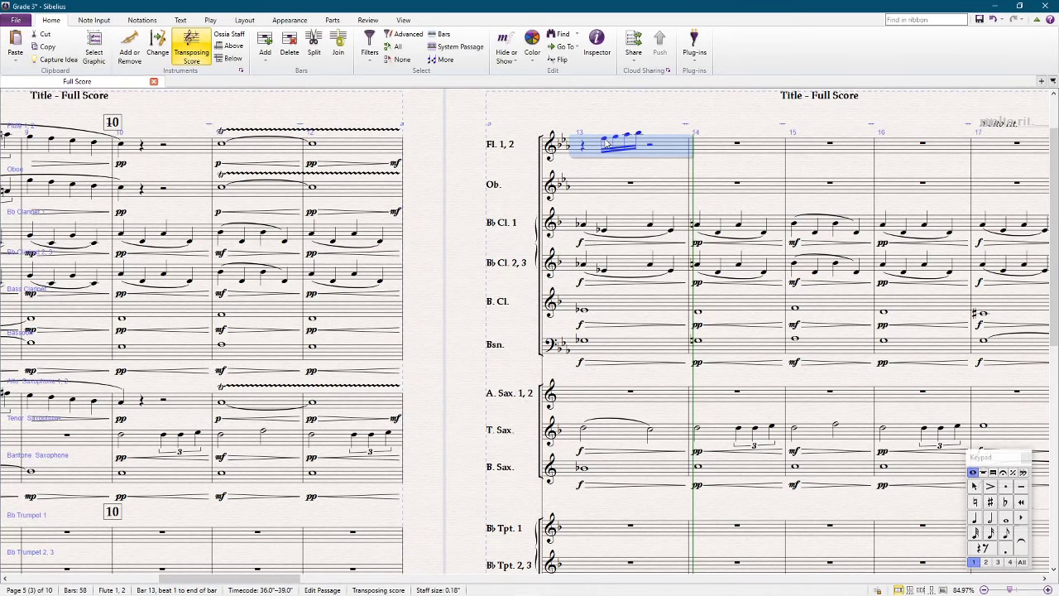
{"action": "scroll", "coordinate": [606, 144], "scroll_direction": "down", "scroll_amount": 4}
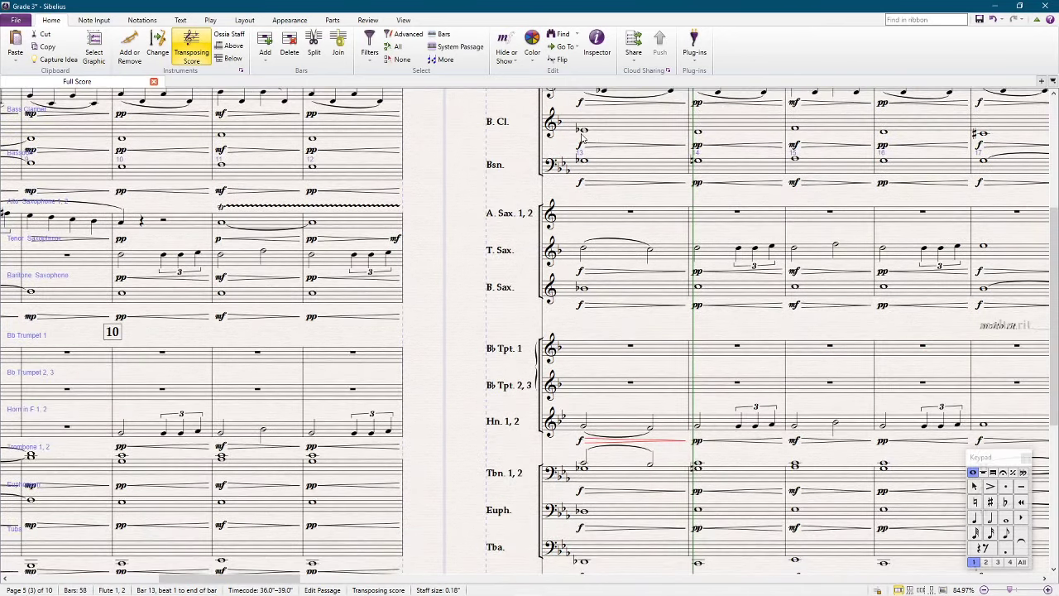
{"action": "scroll", "coordinate": [582, 139], "scroll_direction": "up", "scroll_amount": 4}
{"action": "scroll", "coordinate": [579, 142], "scroll_direction": "down", "scroll_amount": 5}
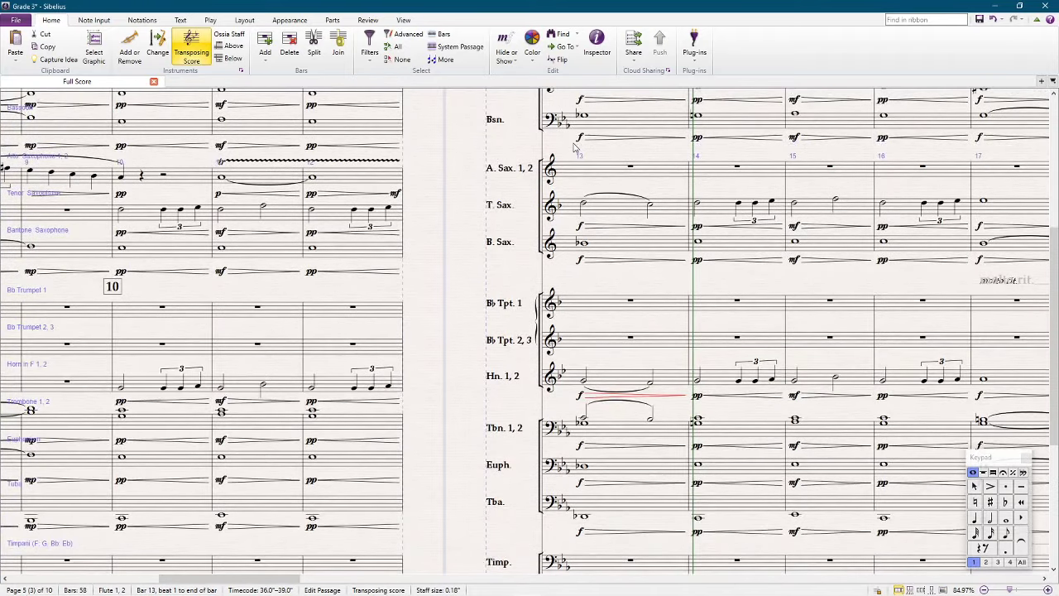
{"action": "scroll", "coordinate": [575, 146], "scroll_direction": "up", "scroll_amount": 5}
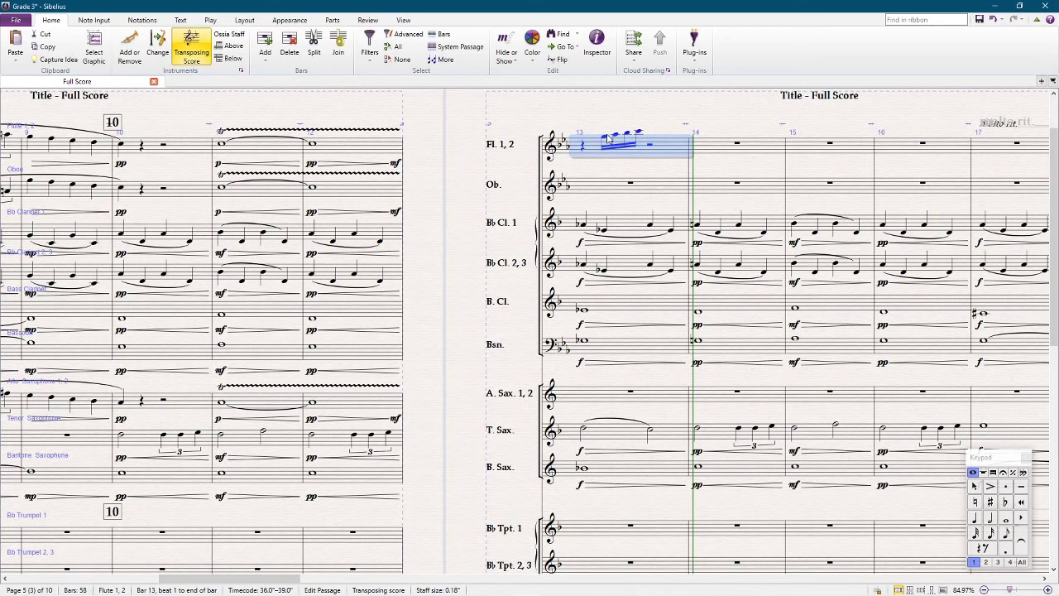
Lower the trilled Oboe notes in bars 11 and 12 by two steps, and add a higher note to each Alto Saxophone whole note there
{"action": "left_click", "coordinate": [277, 190]}
{"action": "left_click", "coordinate": [345, 194], "text": "shift"}
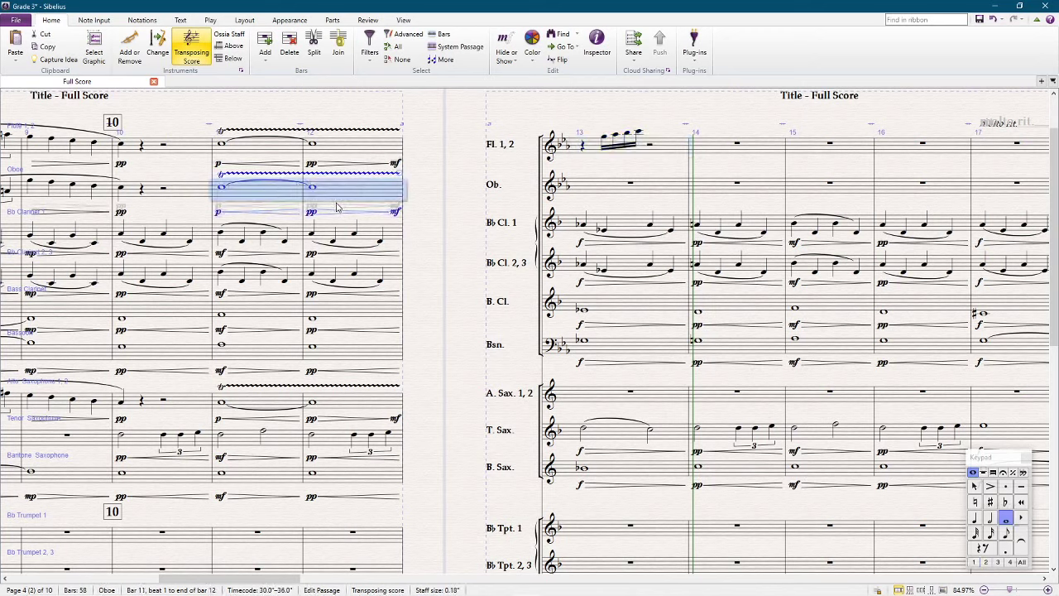
{"action": "key", "text": "Down"}
{"action": "key", "text": "Down"}
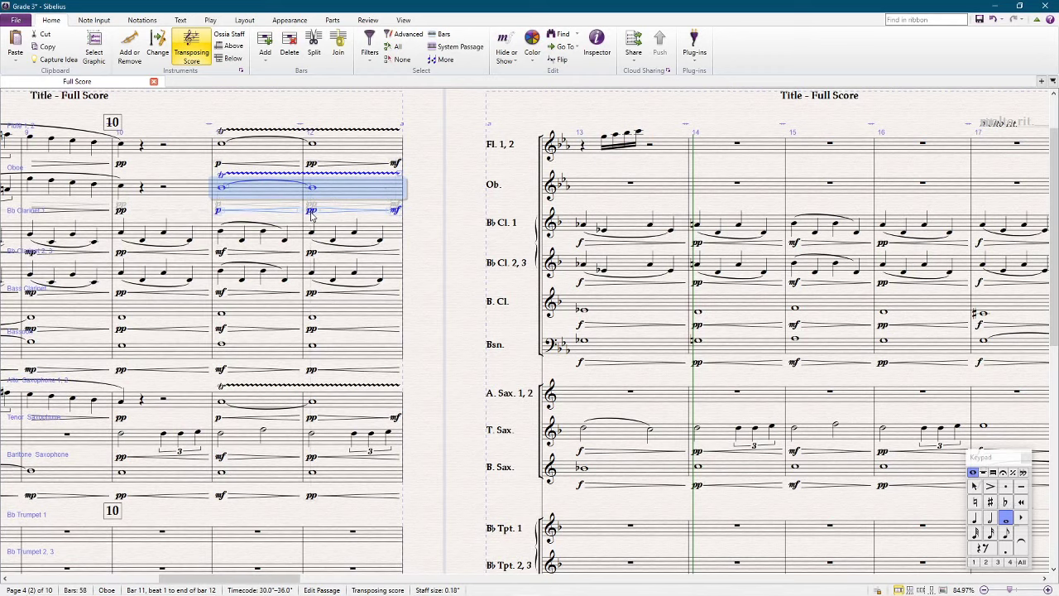
{"action": "left_click", "coordinate": [264, 399]}
{"action": "left_click", "coordinate": [339, 401], "text": "shift"}
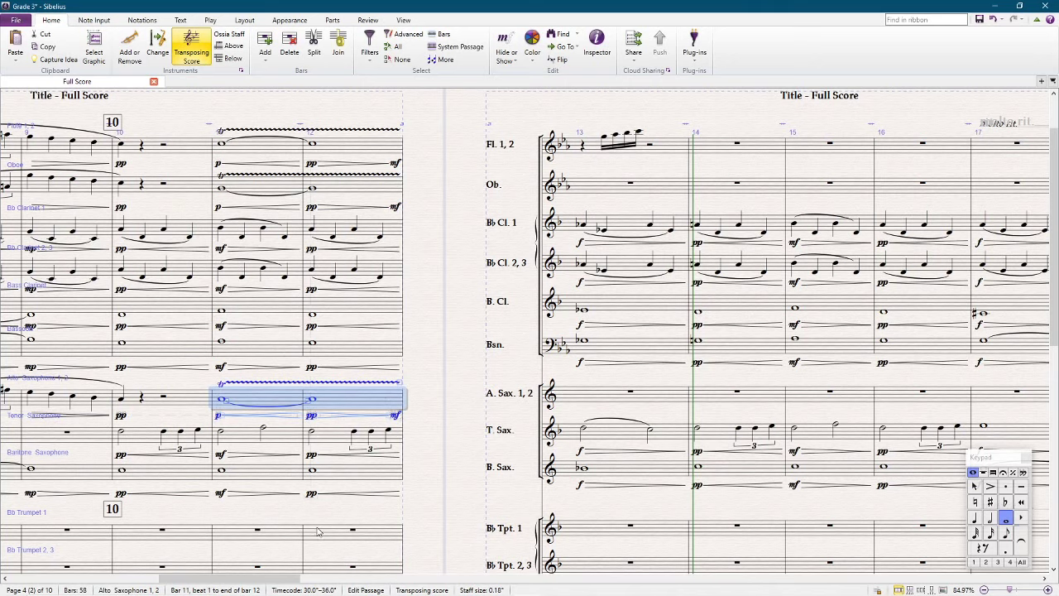
Play back the score from bar 10 into bar 13 to check the trills and the Flute run
{"action": "left_click", "coordinate": [194, 404]}
{"action": "left_click", "coordinate": [425, 355]}
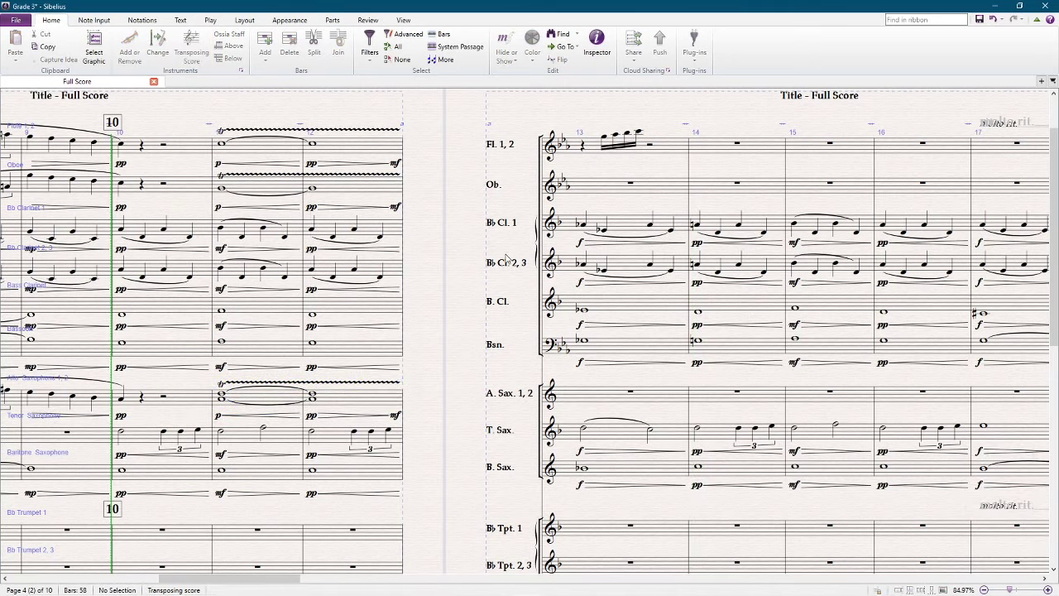
{"action": "key", "text": "space"}
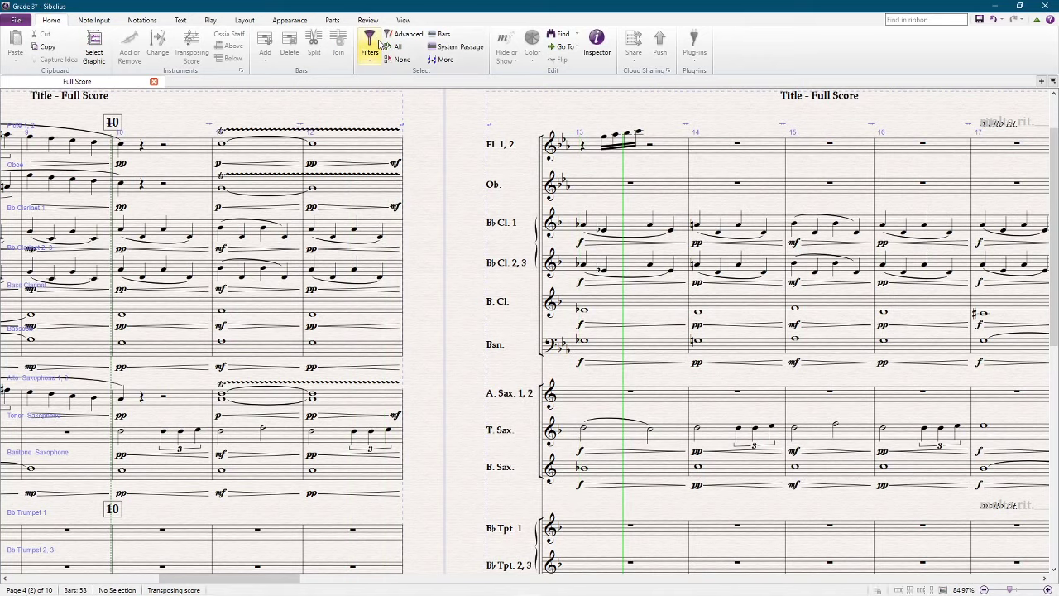
{"action": "key", "text": "space"}
Add an f dynamic under the start of the Flute sixteenth-note run in bar 13
{"action": "left_click_drag", "start_coordinate": [692, 105], "coordinate": [593, 192]}
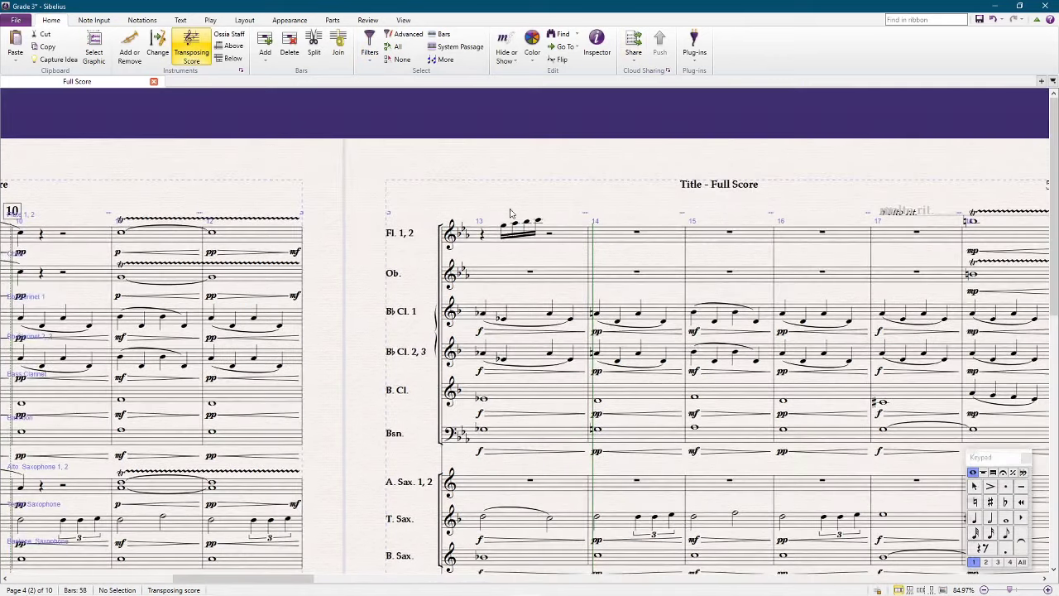
{"action": "left_click", "coordinate": [493, 234]}
{"action": "key", "text": "ctrl+e"}
{"action": "key", "text": "ctrl+f"}
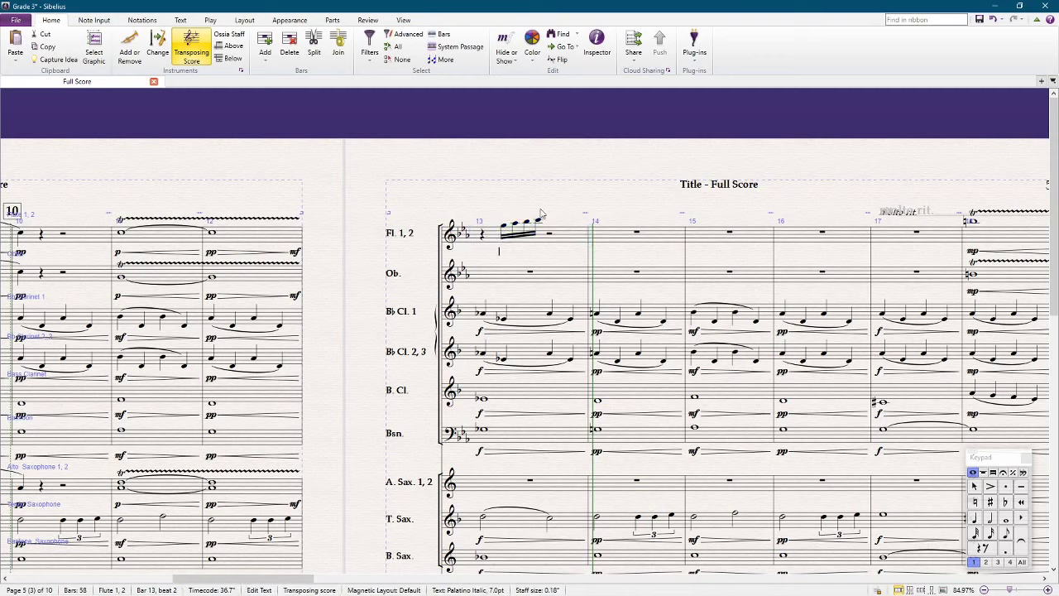
{"action": "left_click", "coordinate": [583, 187]}
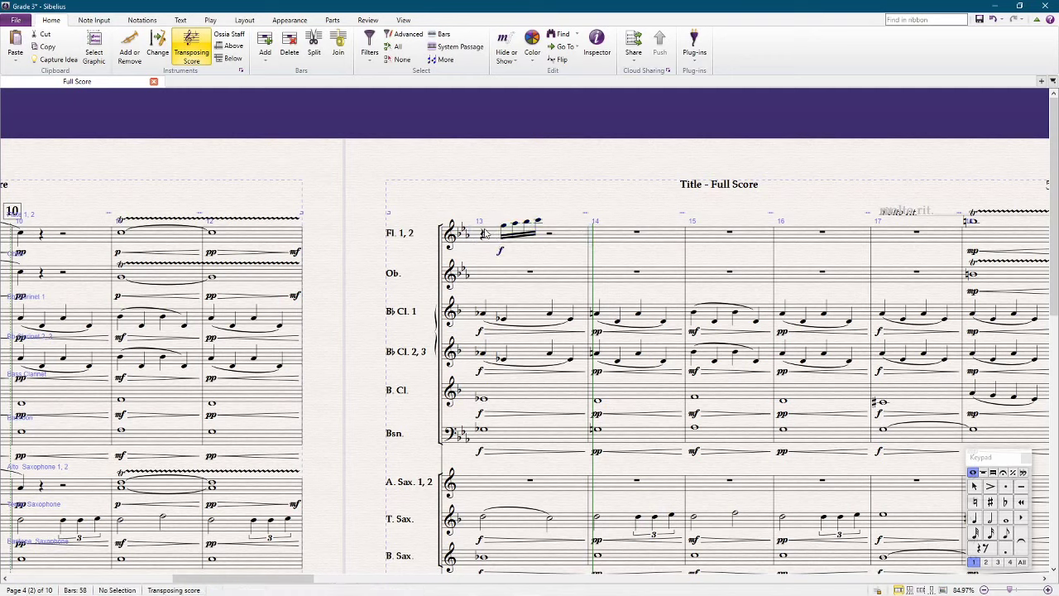
Continue the Flute line with quarter notes C6 and B flat 5 in bar 13, and A flat 5, G5, F5 and E flat 5 in bar 14
{"action": "left_click", "coordinate": [538, 222]}
{"action": "key", "text": "Escape"}
{"action": "left_click", "coordinate": [548, 223]}
{"action": "key", "text": "n"}
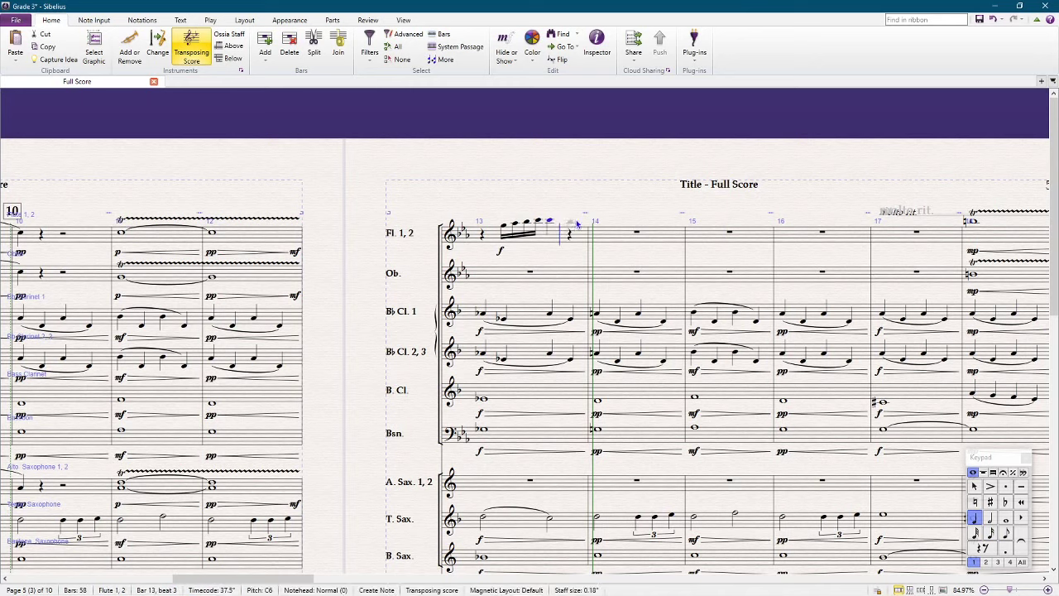
{"action": "left_click", "coordinate": [576, 224]}
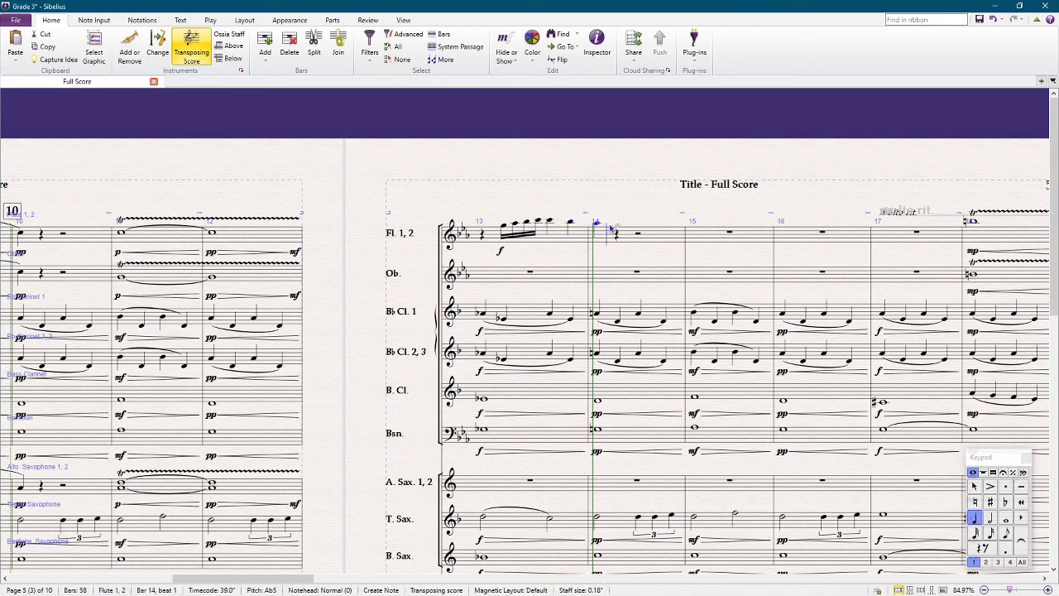
{"action": "left_click", "coordinate": [613, 225]}
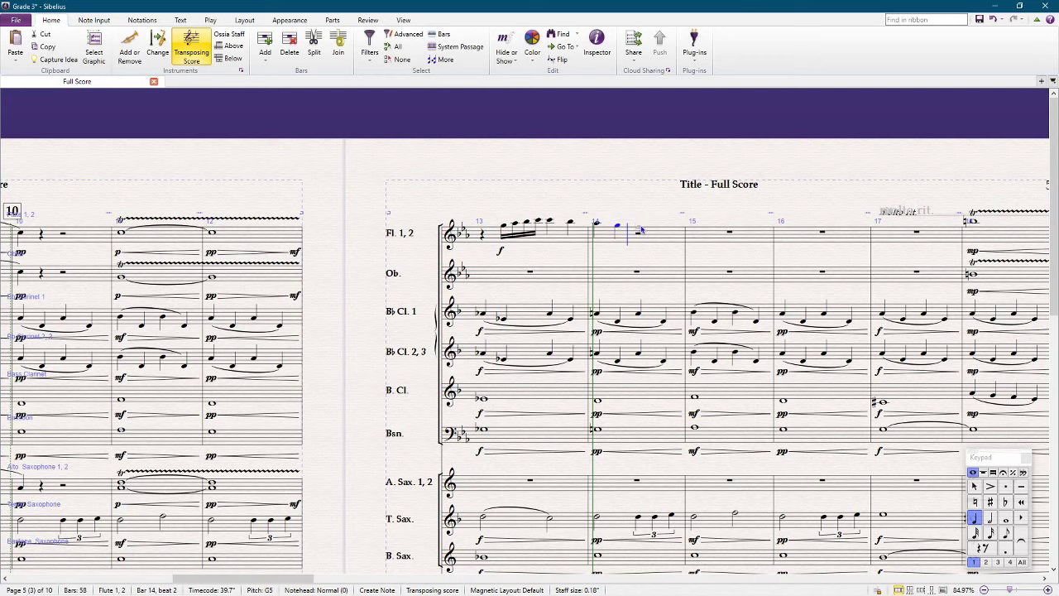
{"action": "left_click", "coordinate": [648, 230]}
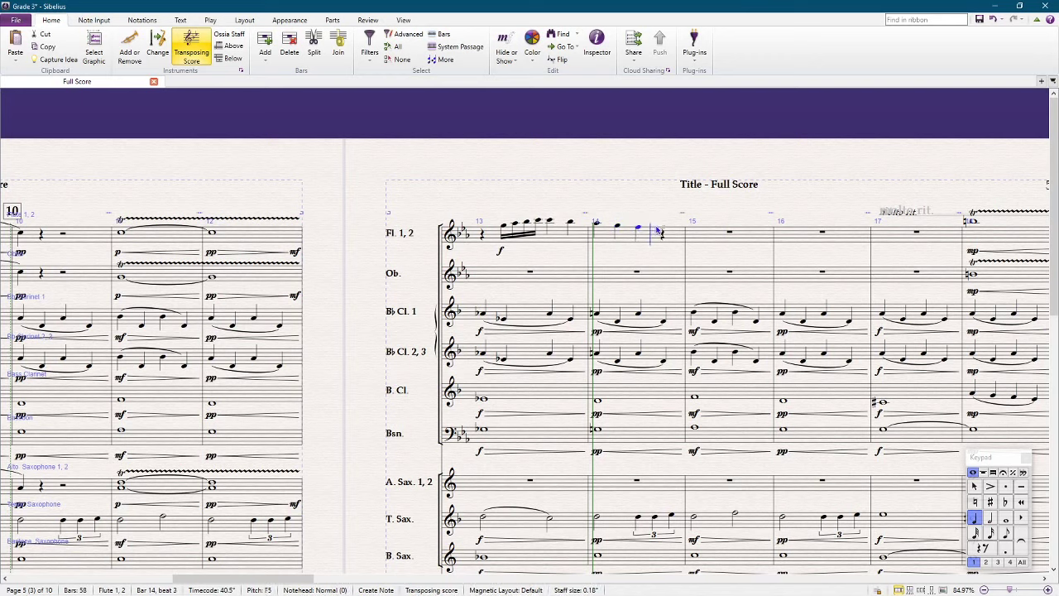
{"action": "left_click", "coordinate": [660, 230]}
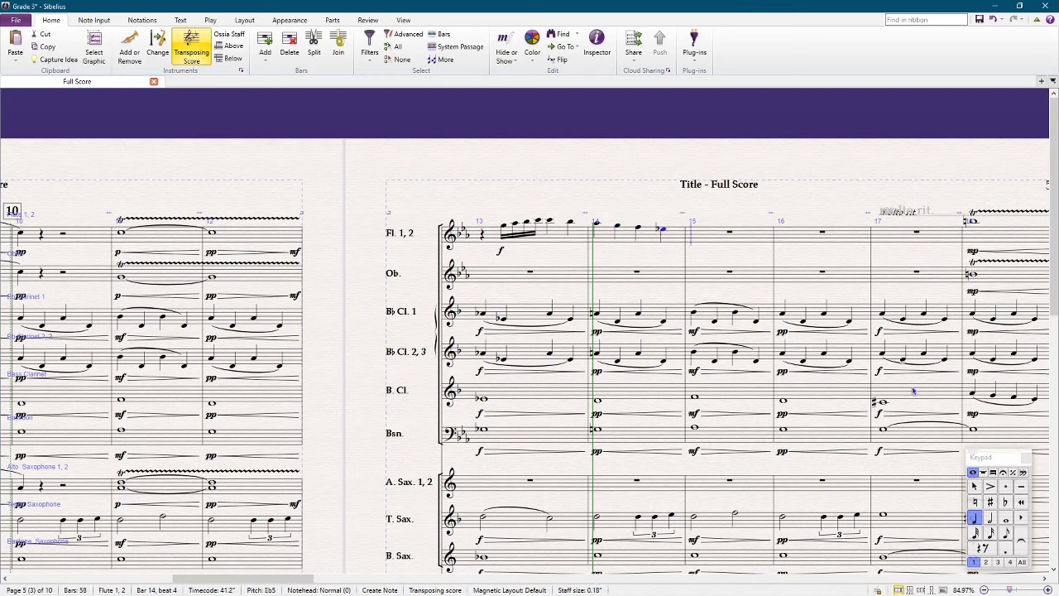
{"action": "left_click", "coordinate": [976, 488]}
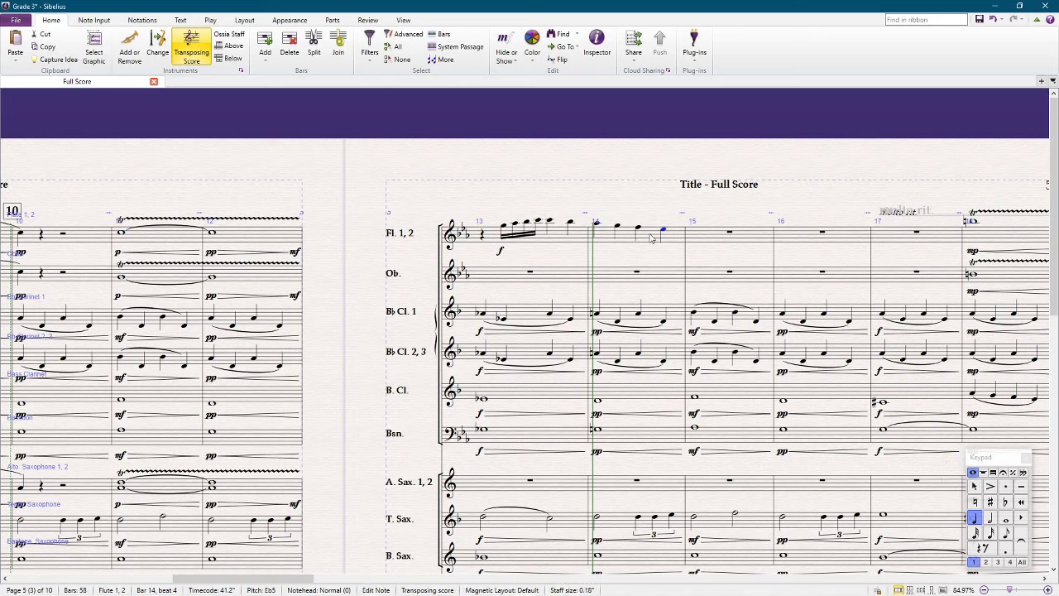
Tie the Flute's sixteenth-note C6 to the following quarter note, and slur the phrase from G5 in bar 13 to E flat 5 in bar 14
{"action": "left_click", "coordinate": [540, 222]}
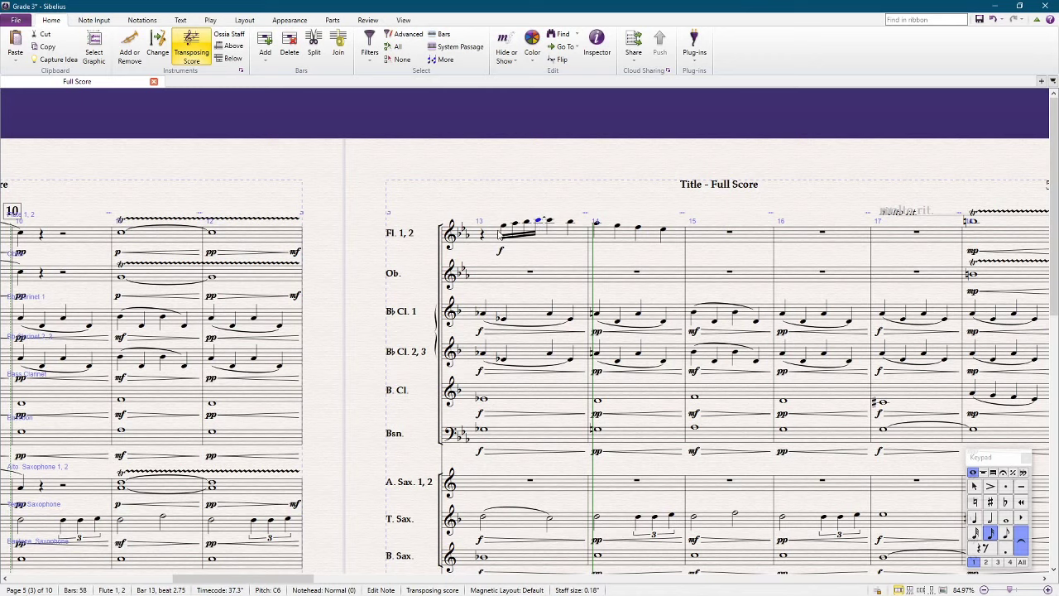
{"action": "left_click", "coordinate": [504, 227]}
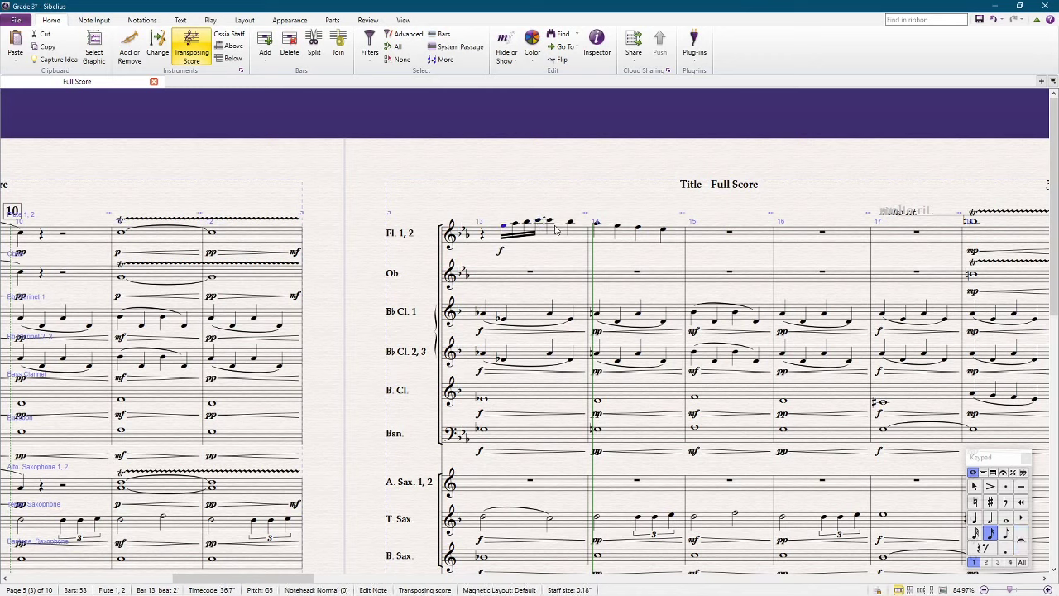
{"action": "left_click", "coordinate": [551, 223], "text": "shift"}
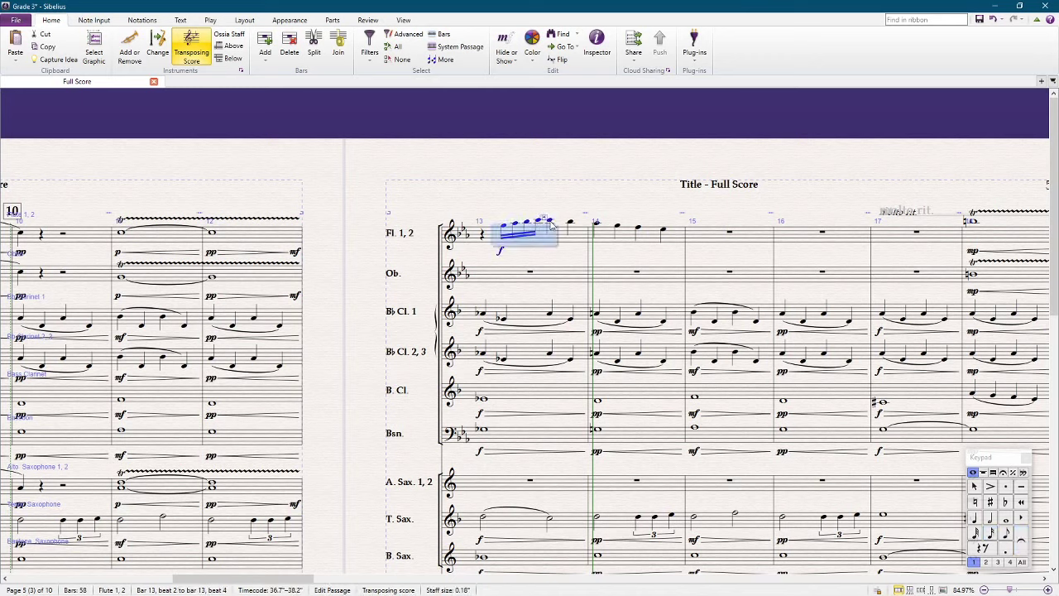
{"action": "left_click", "coordinate": [664, 236], "text": "shift"}
{"action": "key", "text": "s"}
{"action": "left_click", "coordinate": [619, 182]}
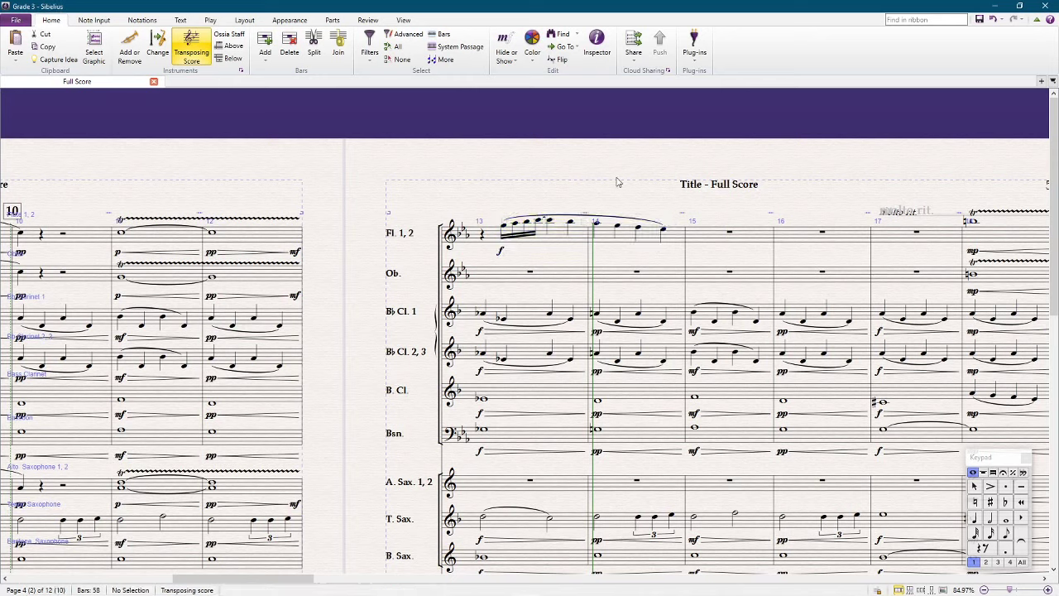
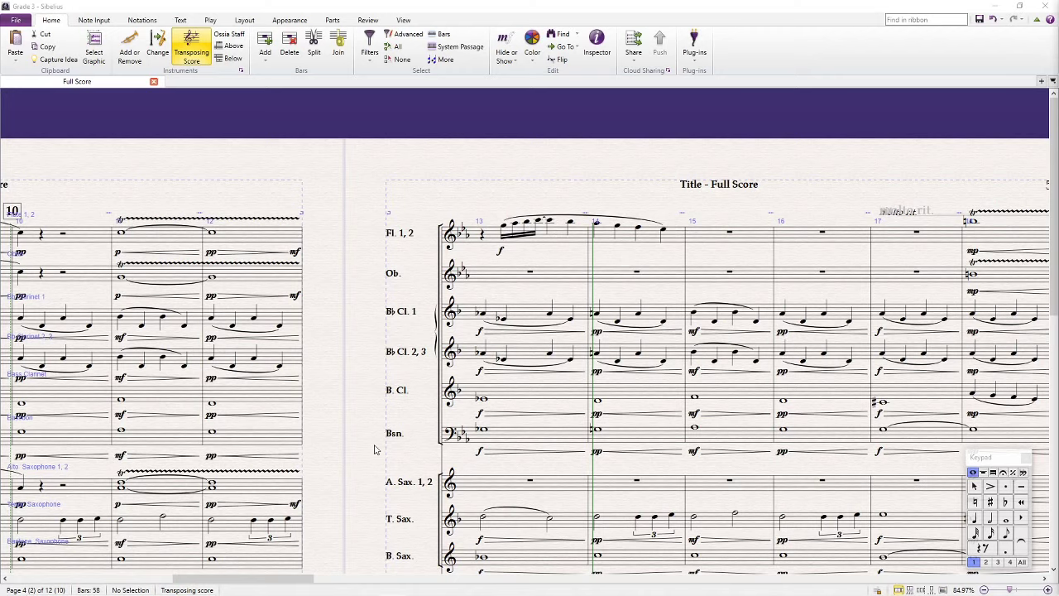
Raise the upper note of the Alto Sax trill chord in bar 11 to concert G4, using concert pitch view before restoring the transposing score
{"action": "left_click_drag", "start_coordinate": [378, 449], "coordinate": [608, 383]}
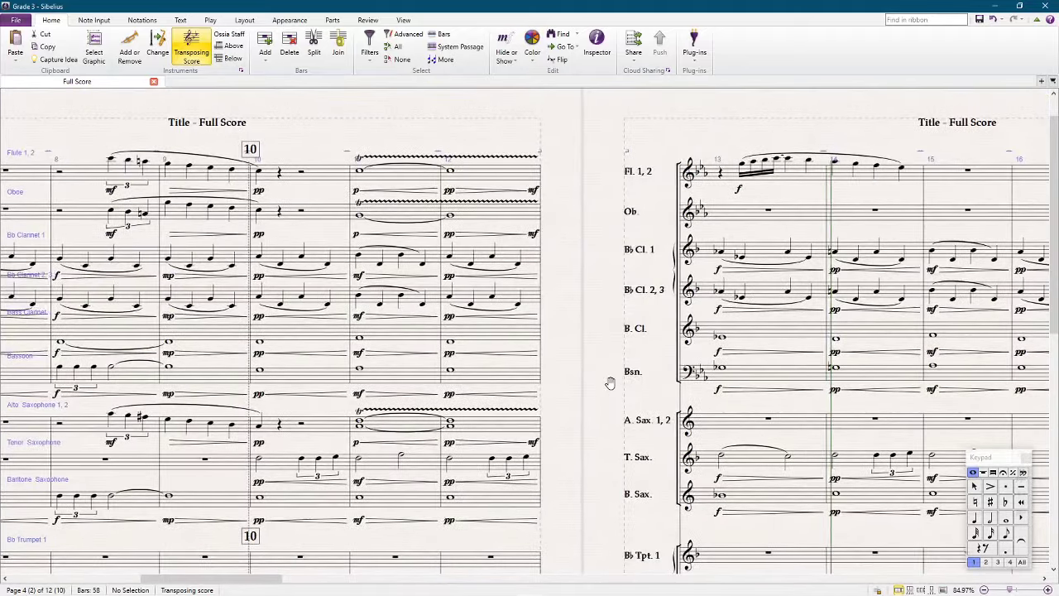
{"action": "left_click", "coordinate": [193, 53]}
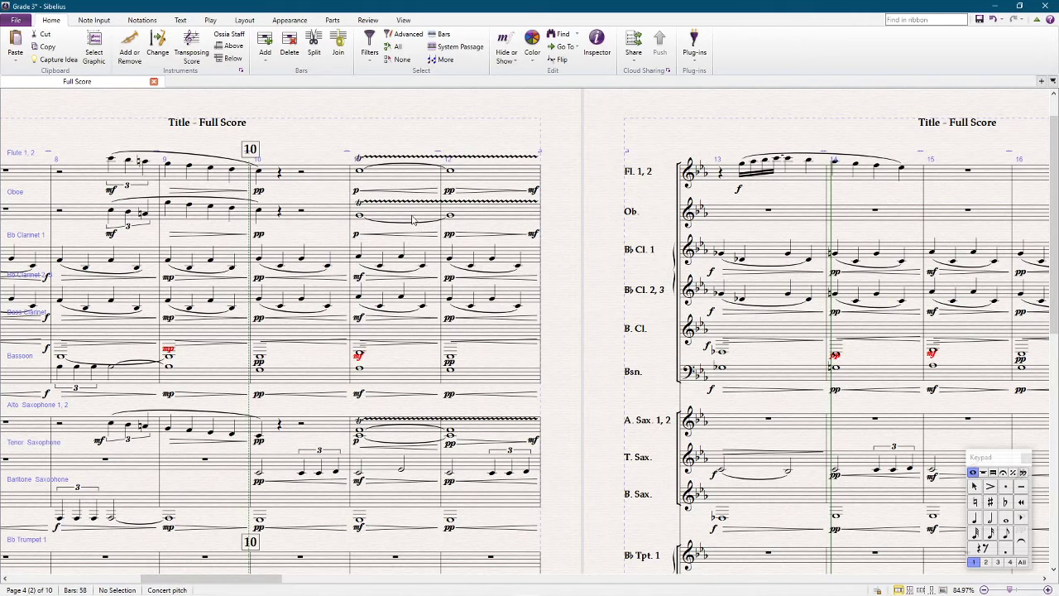
{"action": "left_click", "coordinate": [359, 433]}
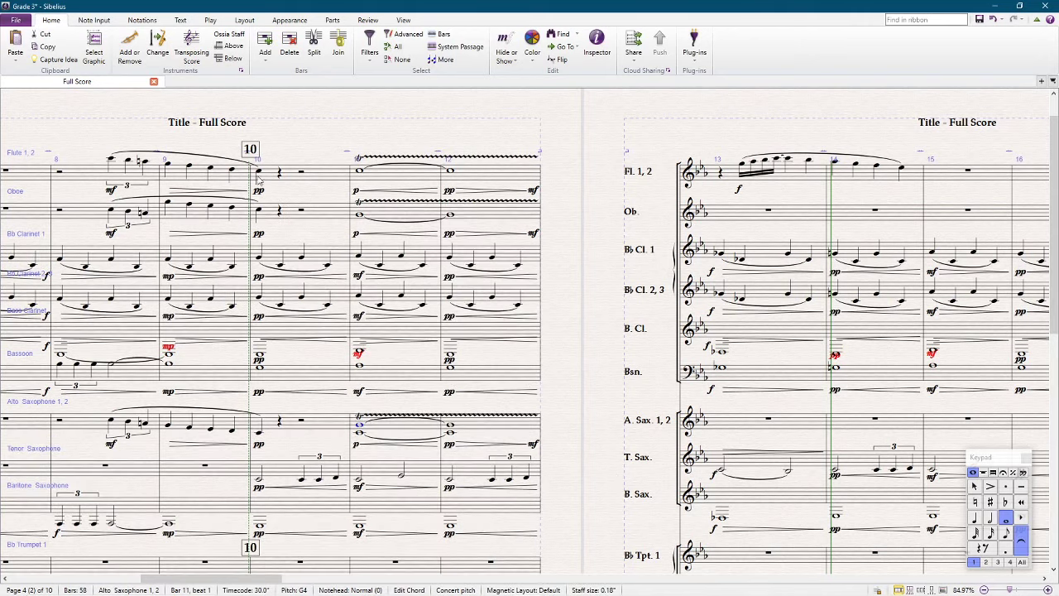
{"action": "left_click", "coordinate": [191, 51]}
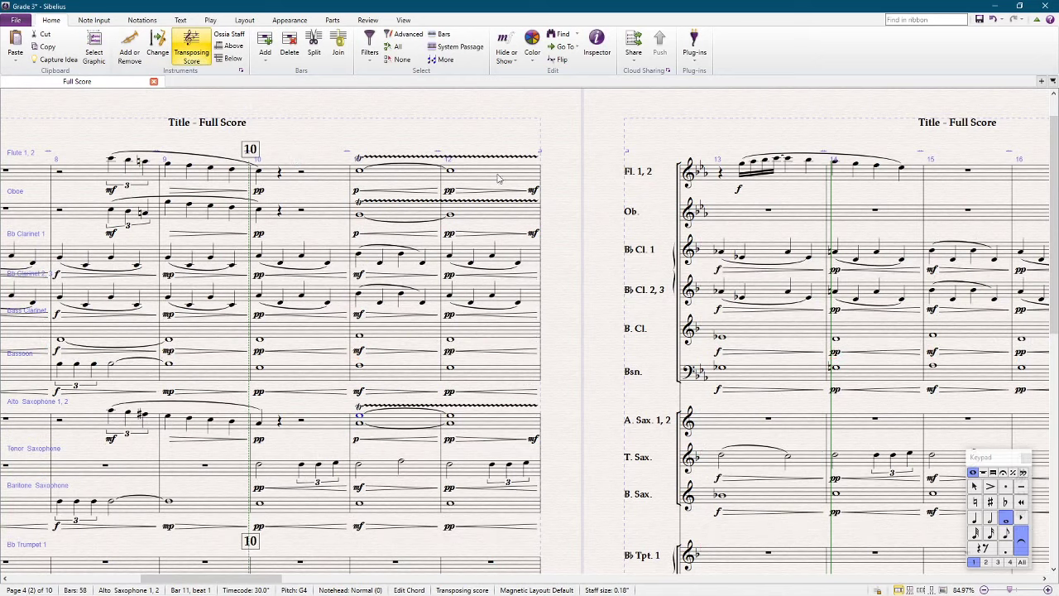
Play back the score from bar 10 through bar 13 to check the revoiced Alto Sax trill and the Flute phrase
{"action": "left_click", "coordinate": [325, 428]}
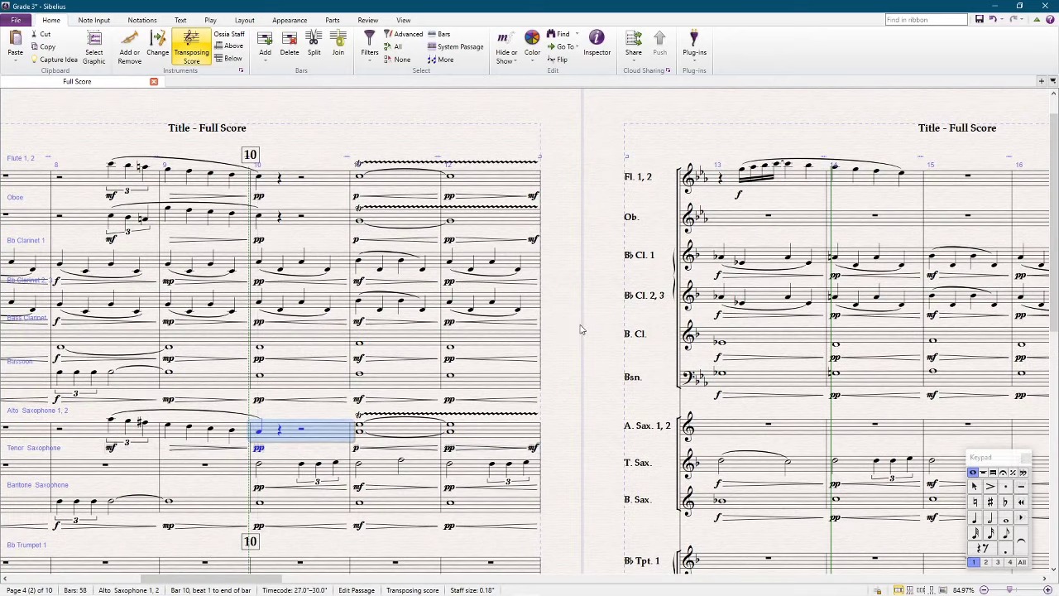
{"action": "left_click", "coordinate": [519, 138]}
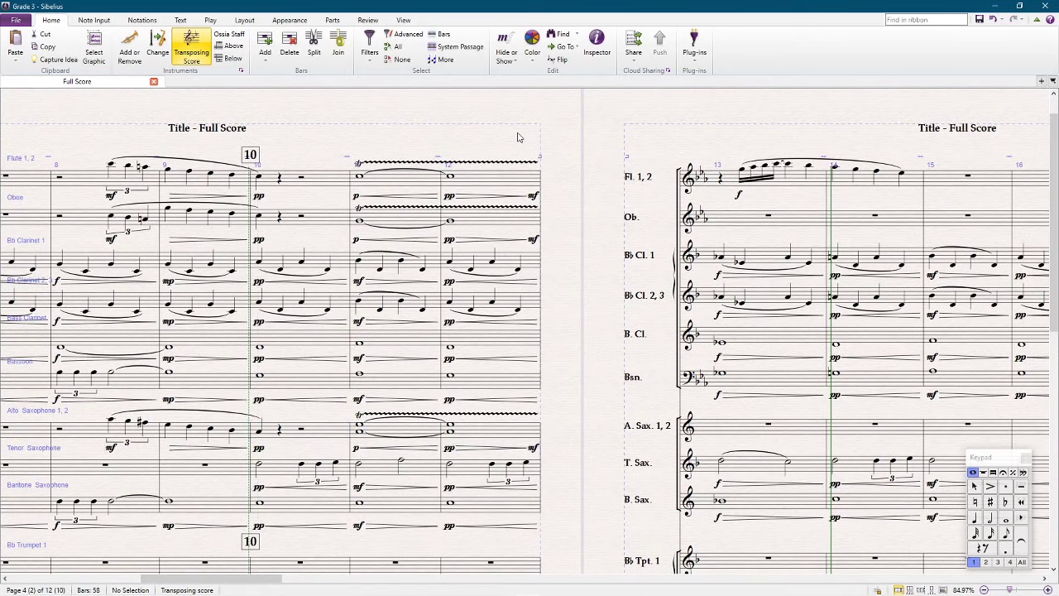
{"action": "left_click", "coordinate": [341, 176]}
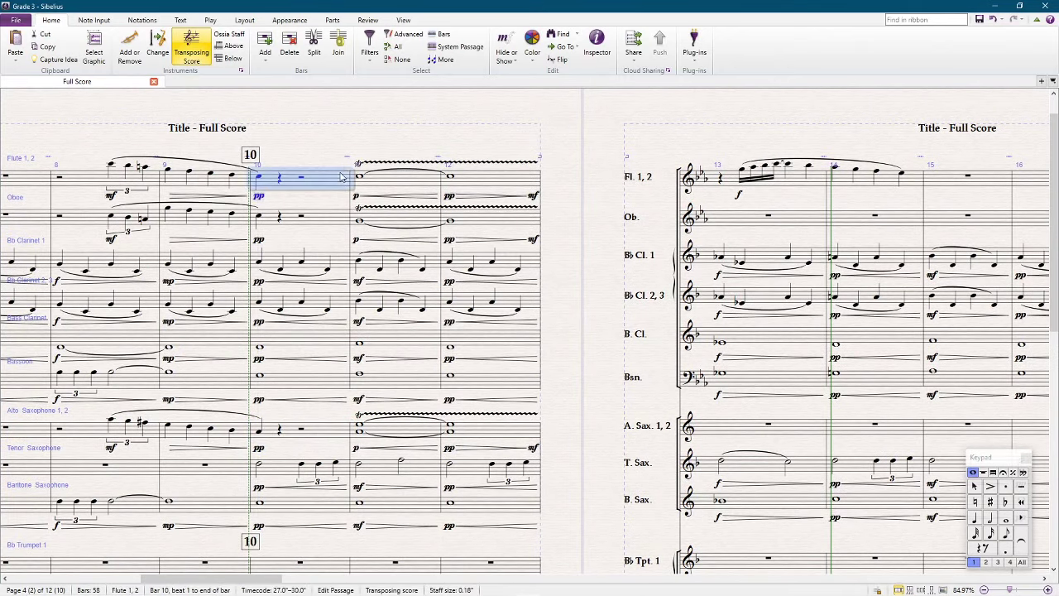
{"action": "left_click", "coordinate": [368, 123]}
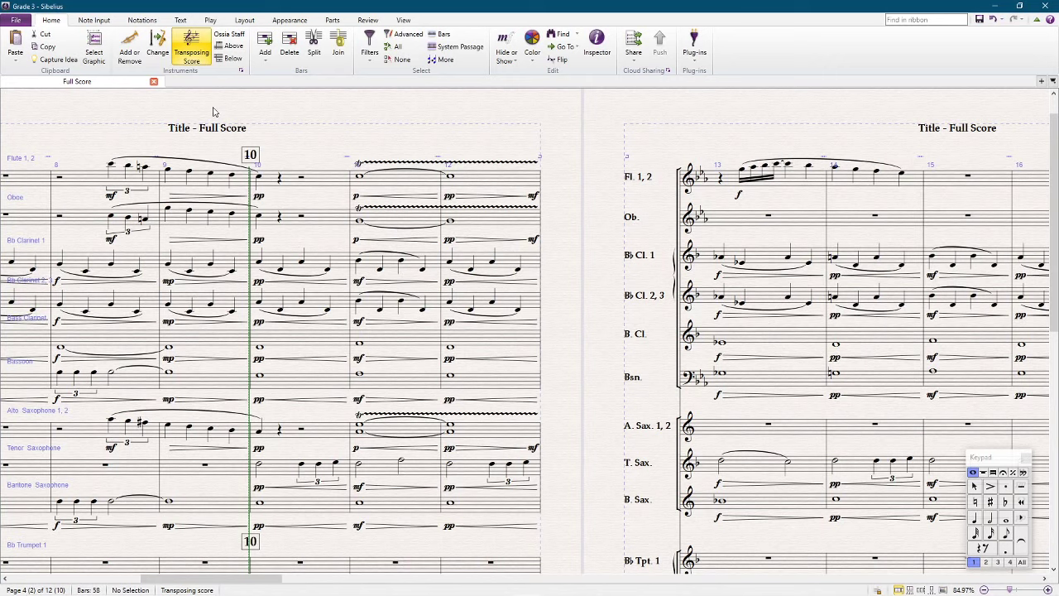
{"action": "key", "text": "space"}
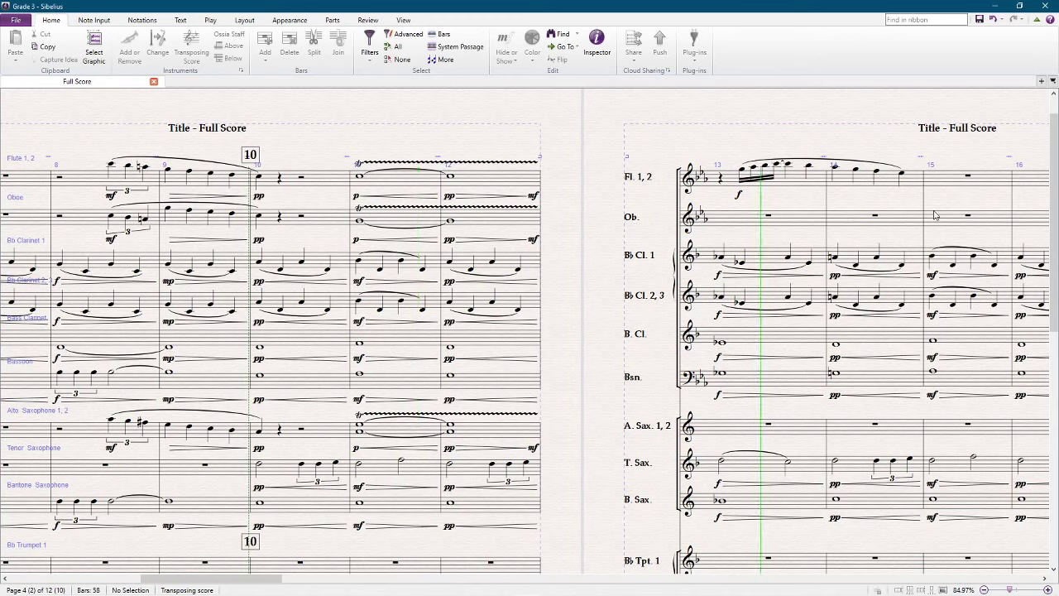
Raise the Flute's quarter notes on beats 3 and 4 of bar 13 to D flat 6 and C6
{"action": "left_click_drag", "start_coordinate": [793, 133], "coordinate": [539, 263]}
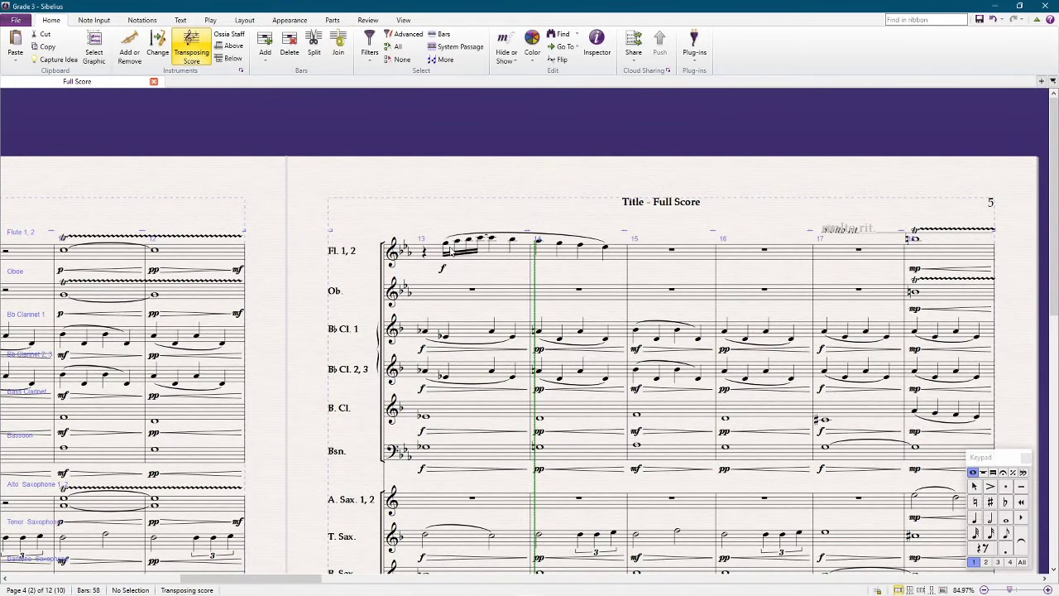
{"action": "left_click", "coordinate": [445, 247]}
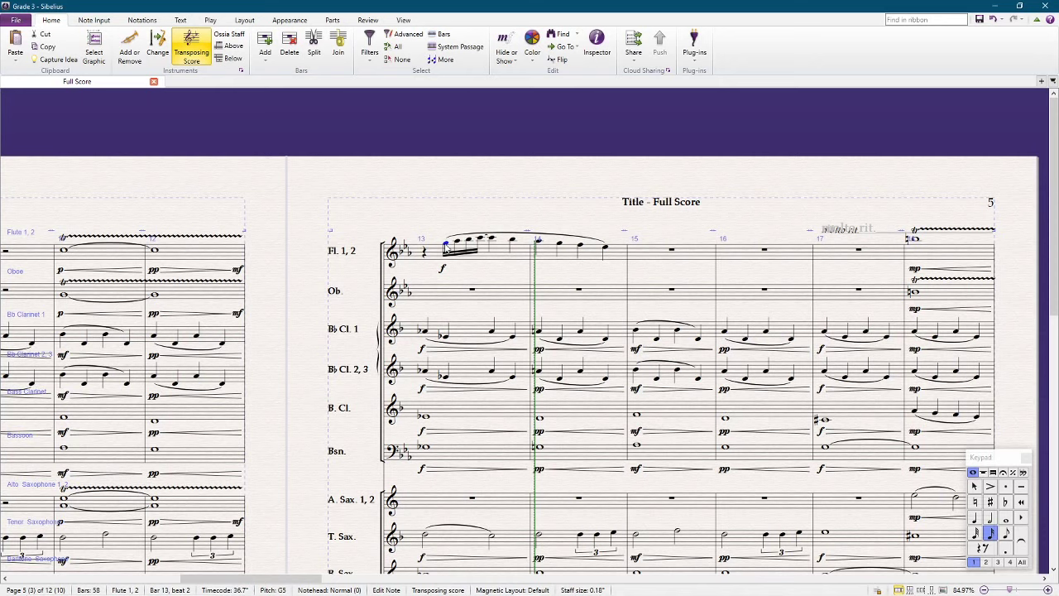
{"action": "left_click", "coordinate": [498, 258]}
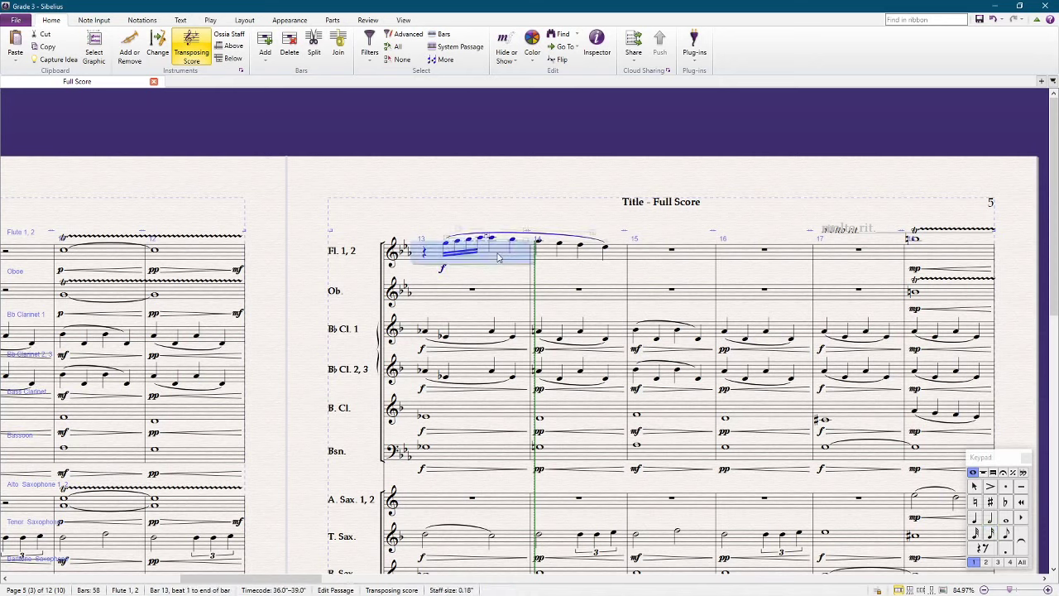
{"action": "left_click", "coordinate": [487, 240]}
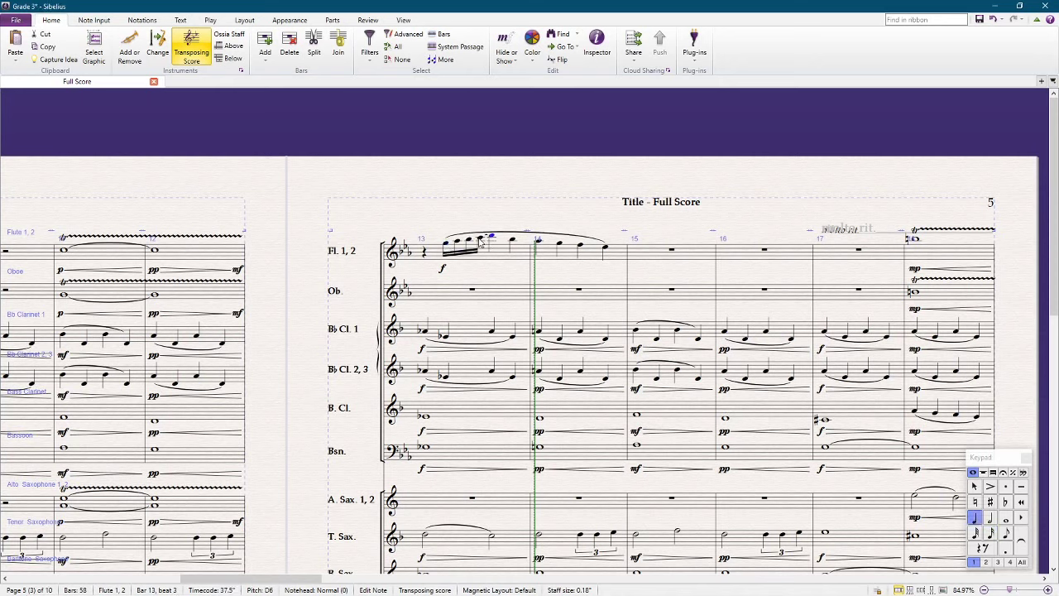
{"action": "left_click", "coordinate": [480, 241]}
{"action": "scroll", "coordinate": [481, 287], "scroll_direction": "down", "scroll_amount": 4}
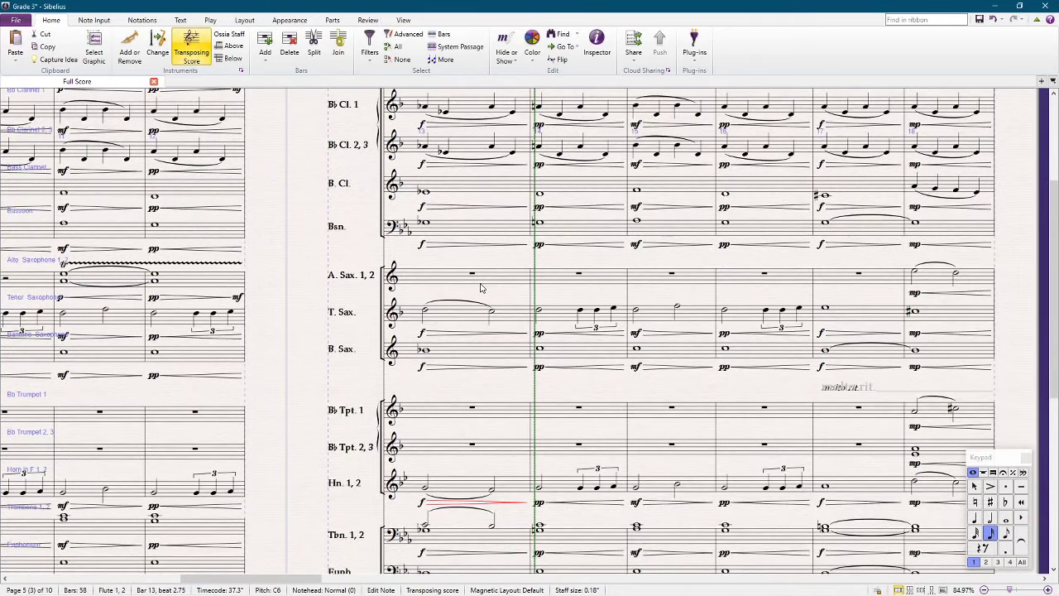
{"action": "scroll", "coordinate": [481, 287], "scroll_direction": "up", "scroll_amount": 3}
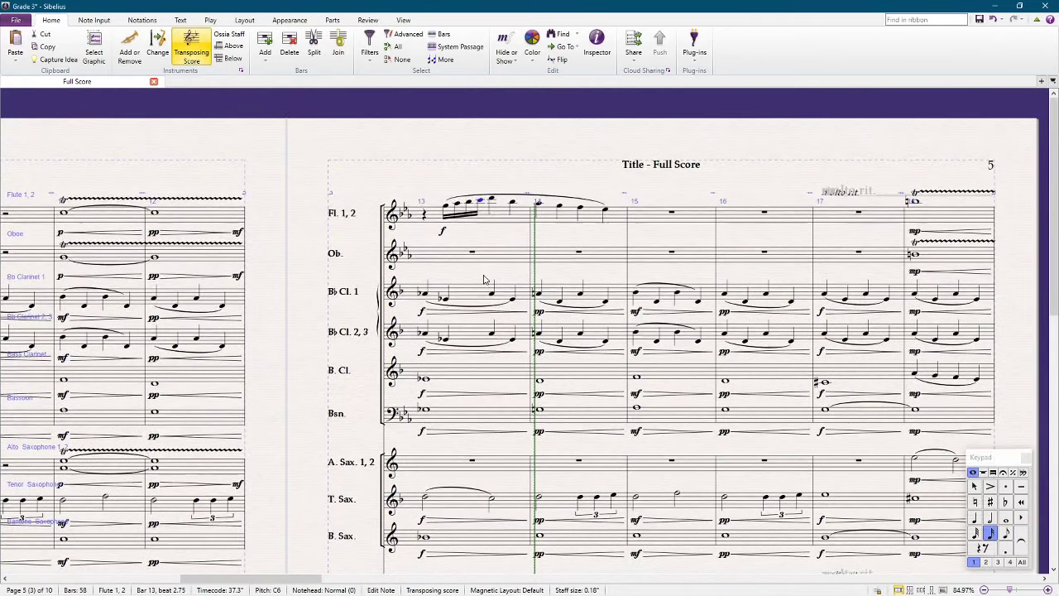
{"action": "left_click", "coordinate": [491, 201]}
{"action": "key", "text": "Right"}
{"action": "key", "text": "Right"}
{"action": "key", "text": "Right"}
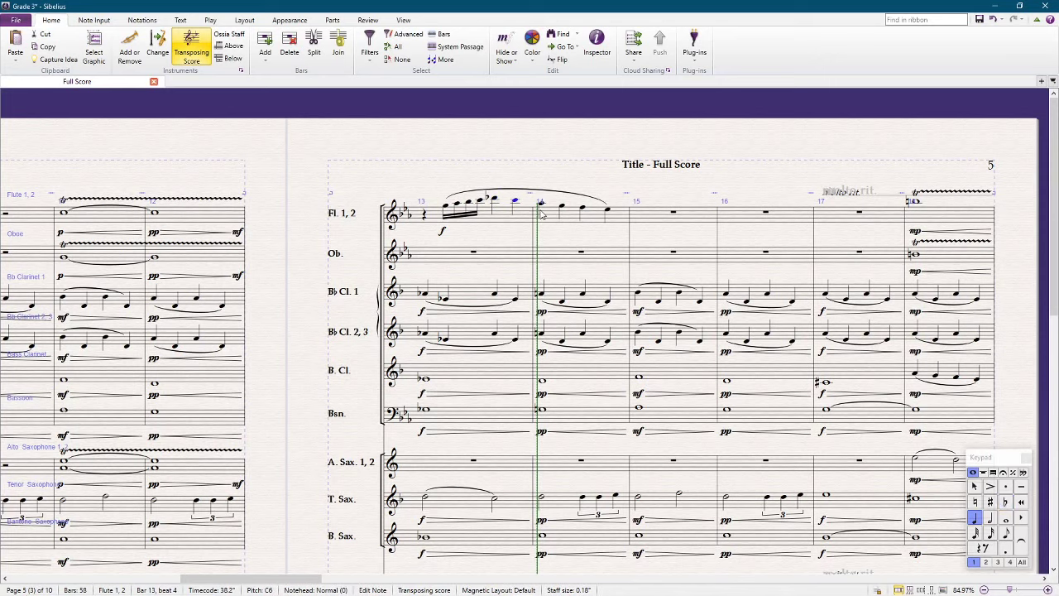
Raise the Flute's four quarter notes in bar 14 to B flat 5, A flat 5, G5 and F5
{"action": "key", "text": "Up"}
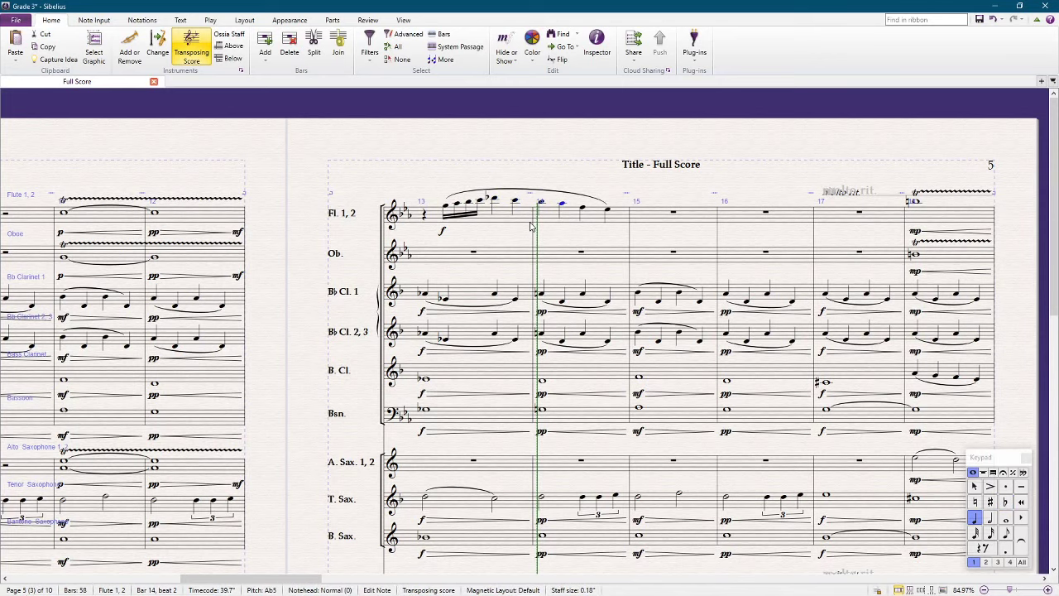
{"action": "key", "text": "Right"}
{"action": "key", "text": "Right"}
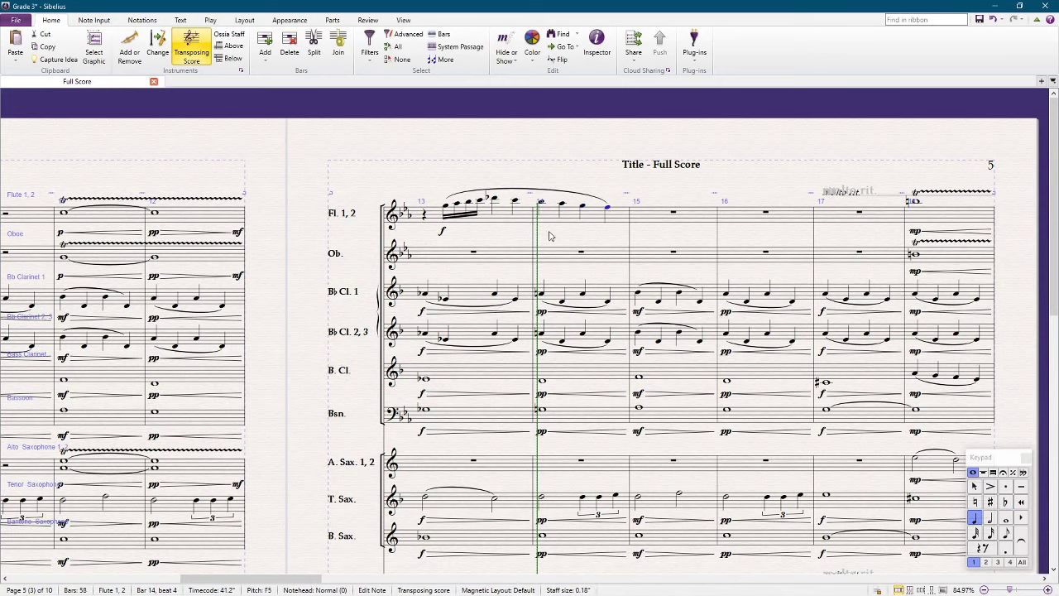
{"action": "scroll", "coordinate": [556, 257], "scroll_direction": "down", "scroll_amount": 3}
{"action": "scroll", "coordinate": [556, 257], "scroll_direction": "down", "scroll_amount": 1}
{"action": "scroll", "coordinate": [556, 257], "scroll_direction": "up", "scroll_amount": 5}
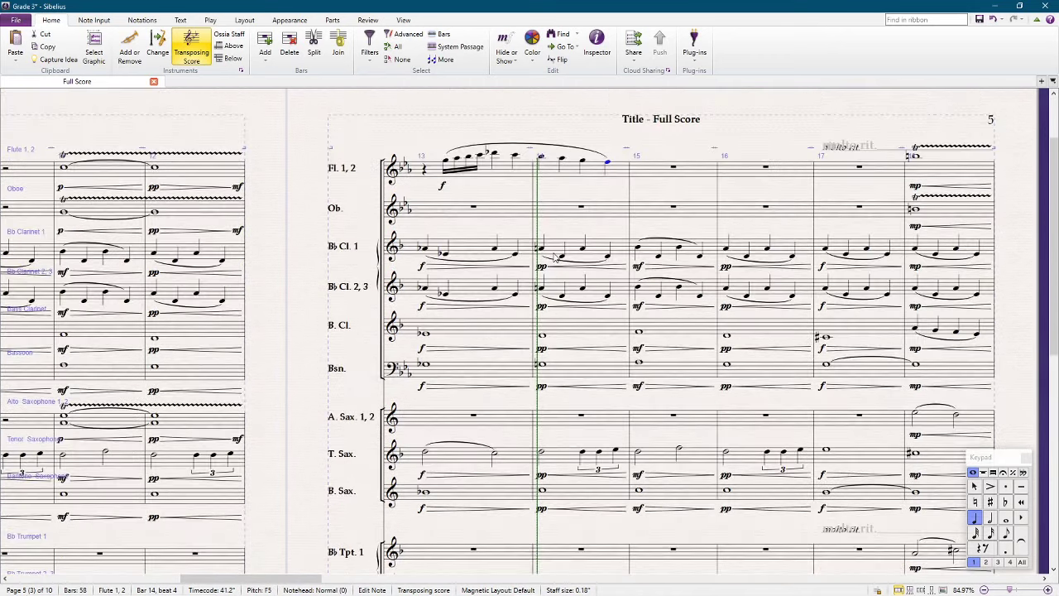
{"action": "key", "text": "Escape"}
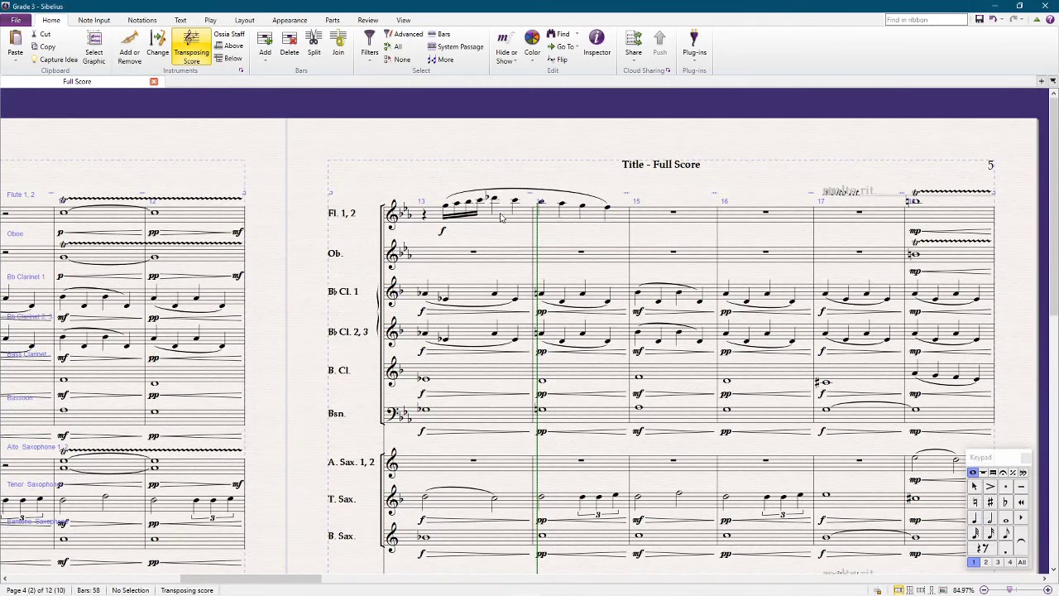
Copy the Flute phrase from bars 13–14 into the Oboe and Alto Sax, one octave lower
{"action": "left_click", "coordinate": [506, 206]}
{"action": "left_click", "coordinate": [592, 223], "text": "shift"}
{"action": "left_click", "coordinate": [462, 253]}
{"action": "key", "text": "ctrl+v"}
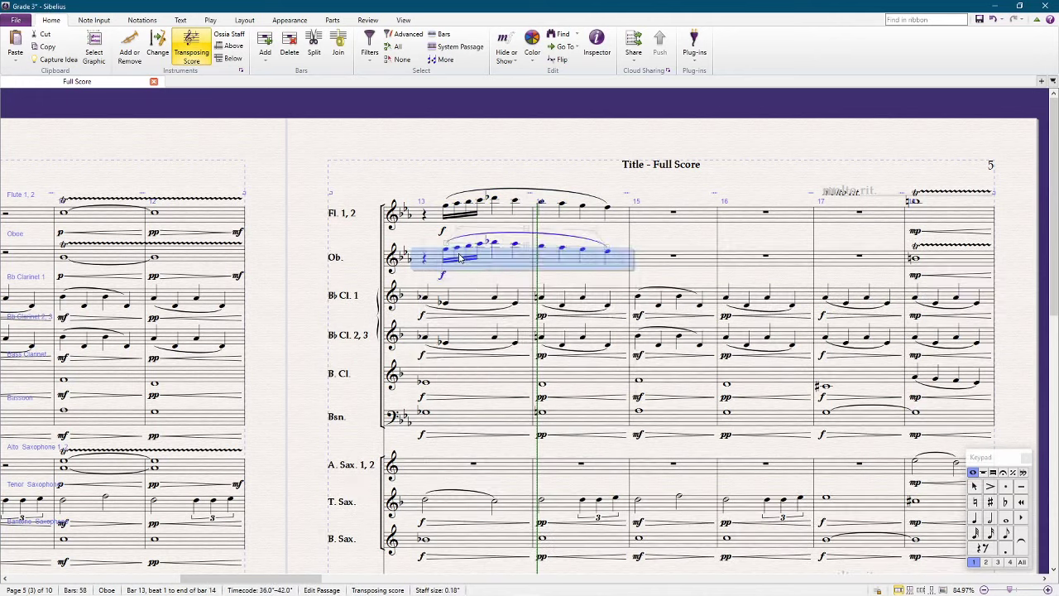
{"action": "key", "text": "shift+t"}
{"action": "key", "text": "Return"}
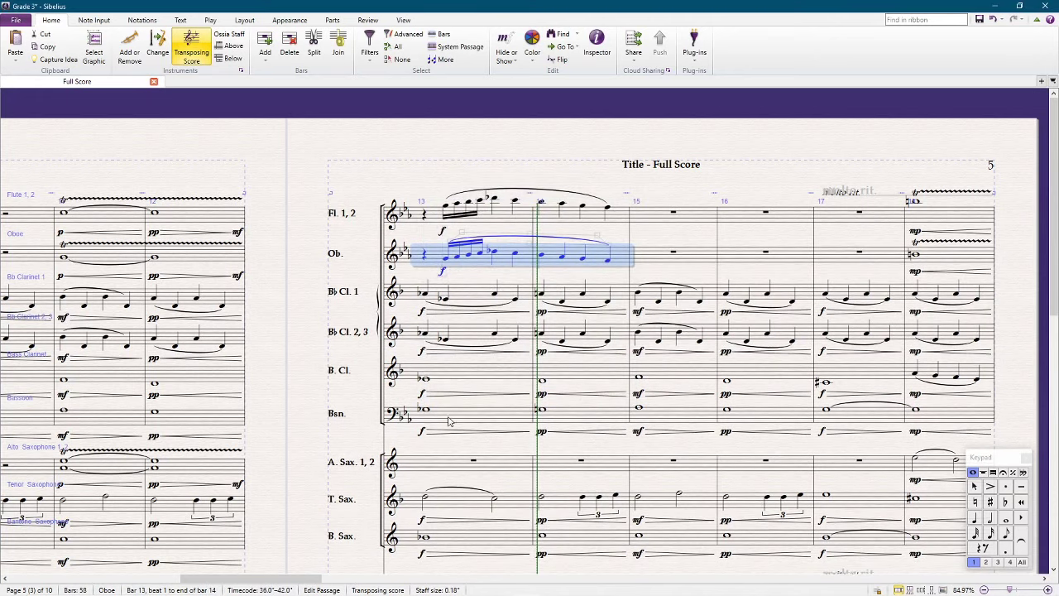
{"action": "left_click", "coordinate": [438, 465], "text": "alt"}
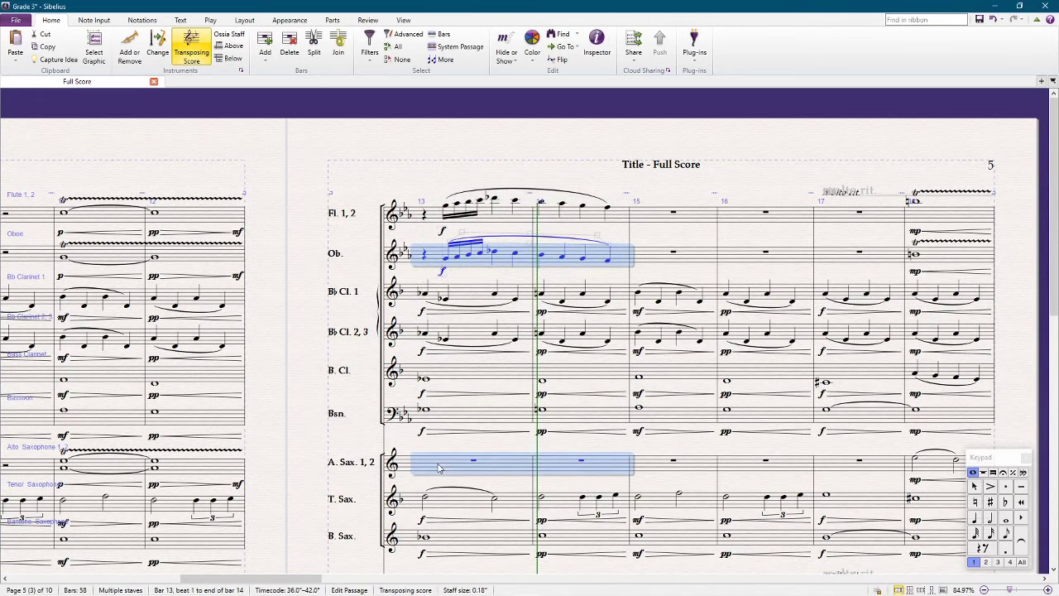
{"action": "left_click", "coordinate": [310, 314]}
Play back the score from bar 10 into bar 14 to check the Flute, Oboe and Alto Sax phrase together
{"action": "key", "text": "ctrl+minus"}
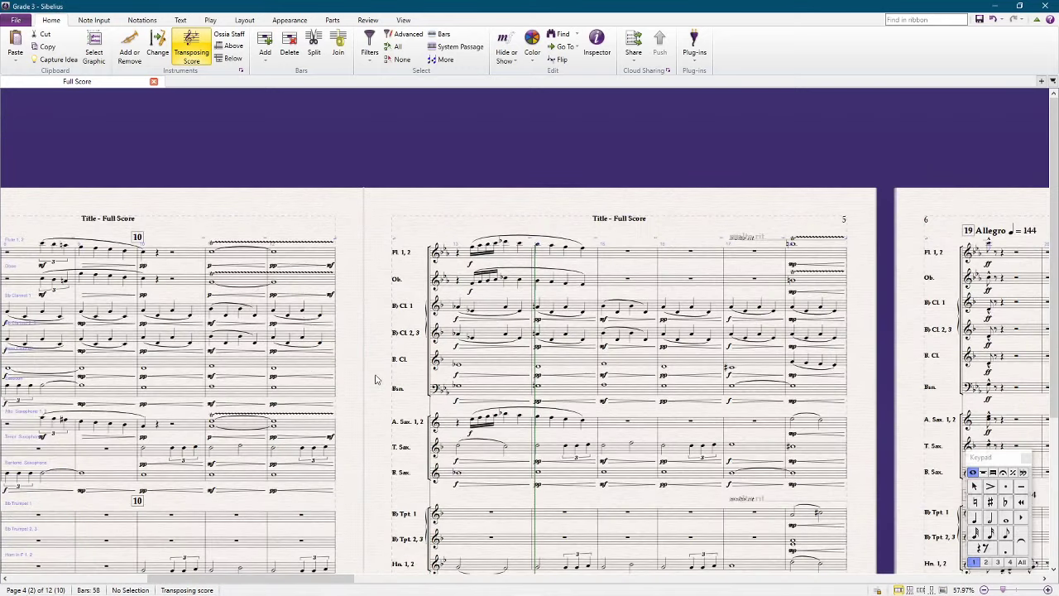
{"action": "key", "text": "space"}
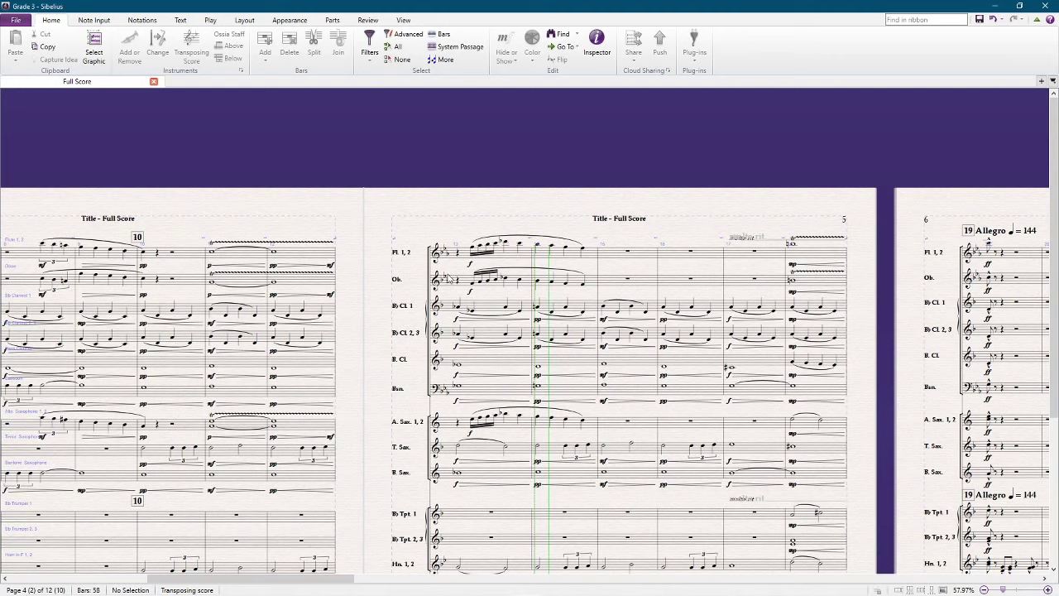
{"action": "key", "text": "space"}
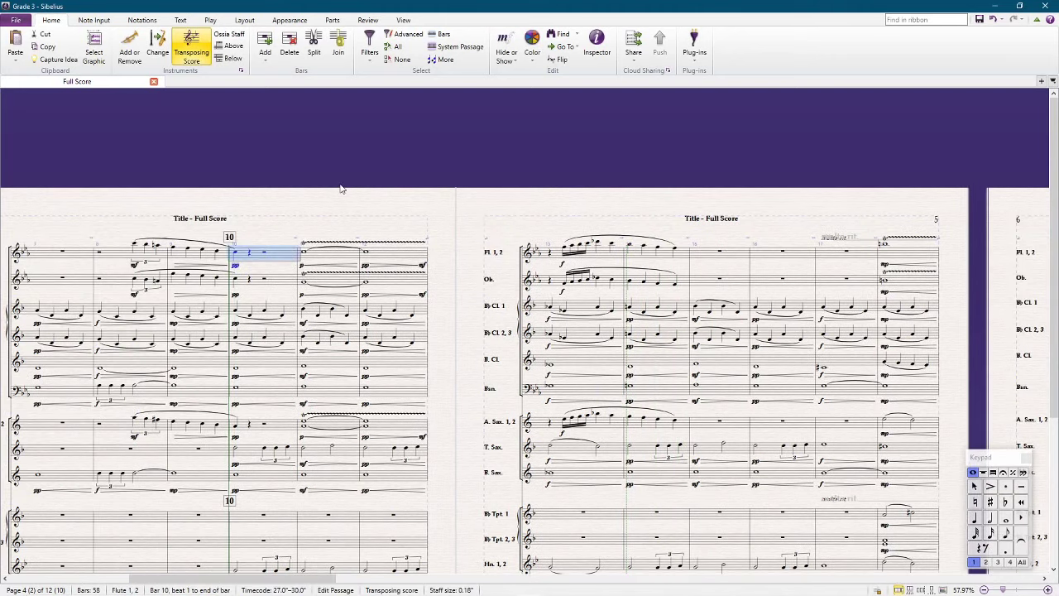
{"action": "key", "text": "space"}
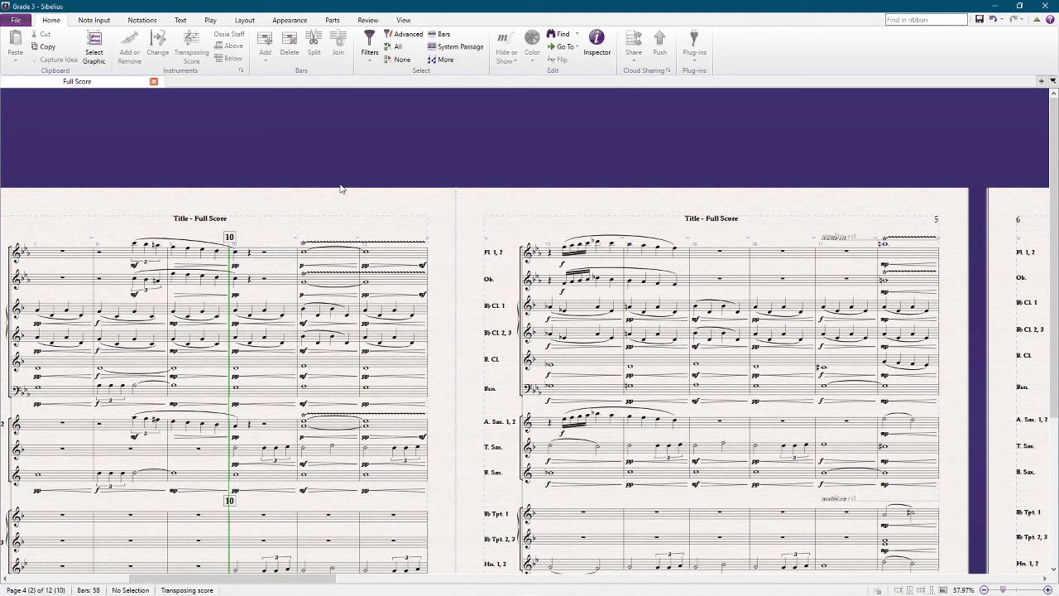
{"action": "key", "text": "space"}
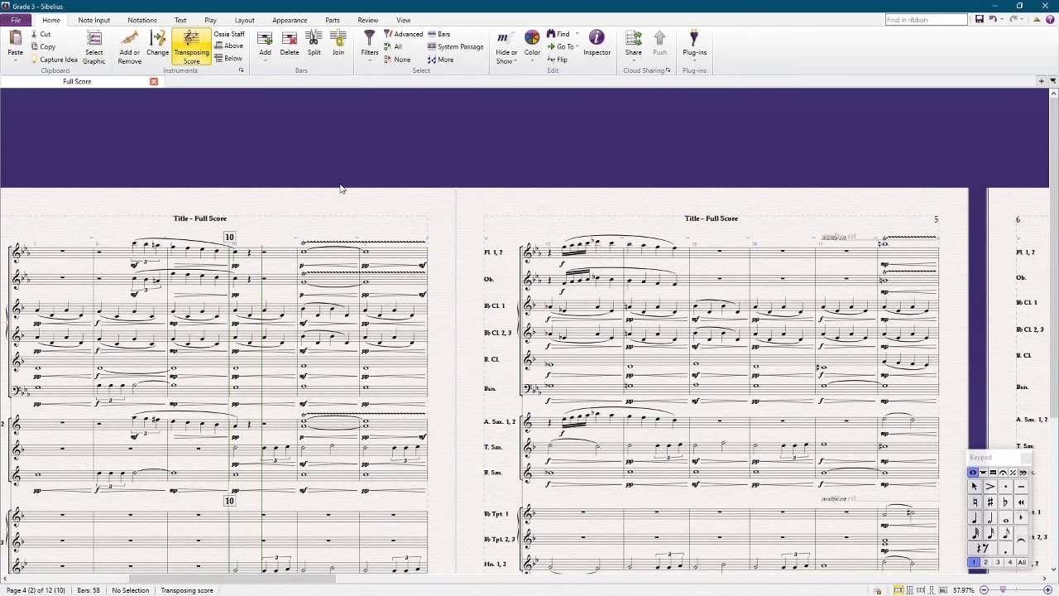
{"action": "key", "text": "space"}
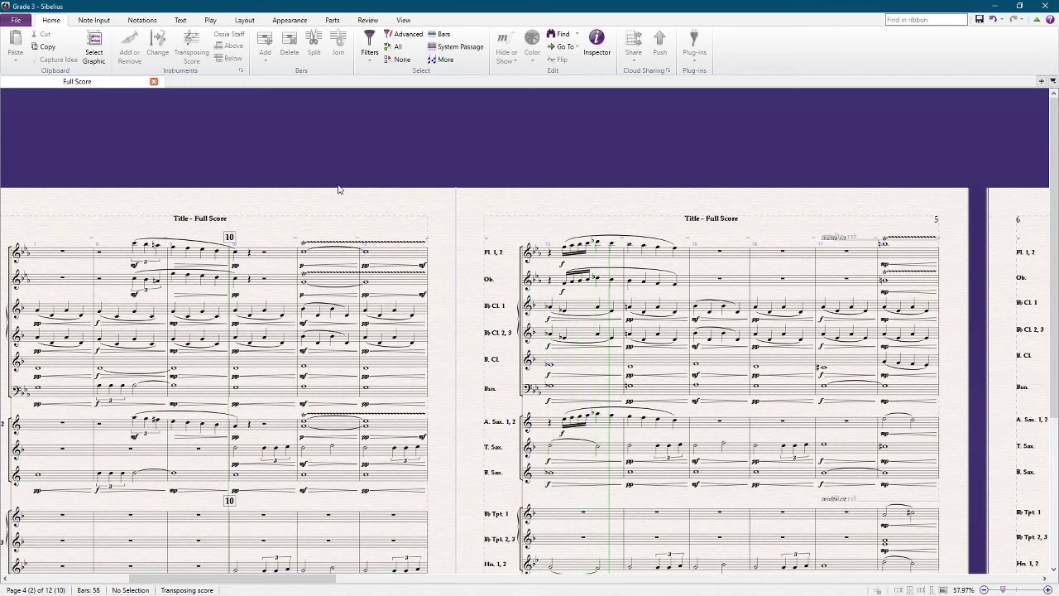
{"action": "left_click_drag", "start_coordinate": [693, 207], "coordinate": [534, 251]}
{"action": "key", "text": "space"}
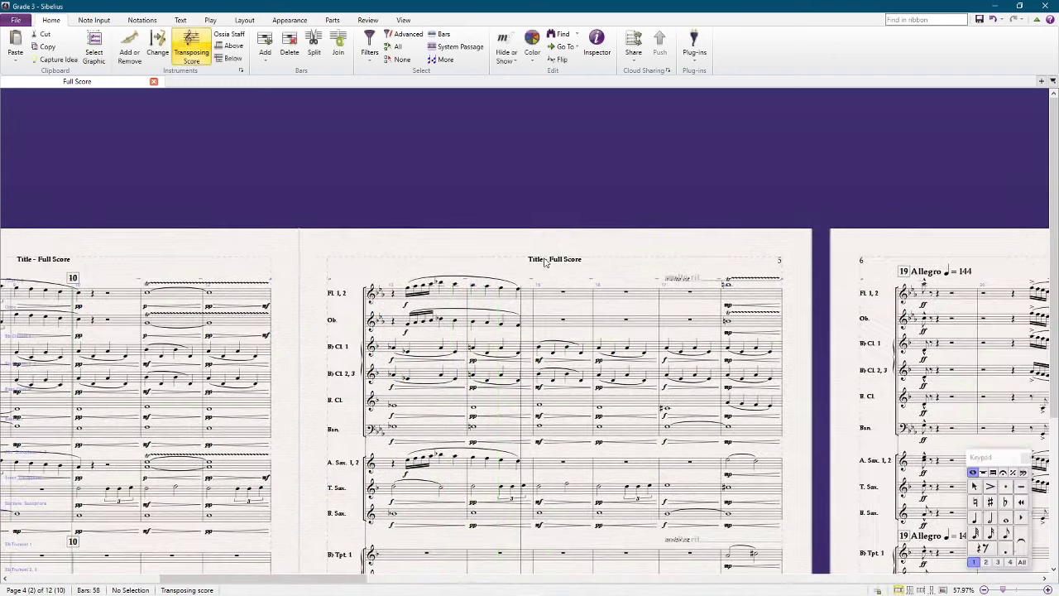
Delete the phrase slurs over bars 13–14 in the Oboe, Flute and Alto Sax
{"action": "scroll", "coordinate": [533, 253], "scroll_direction": "down", "scroll_amount": 1}
{"action": "scroll", "coordinate": [474, 275], "scroll_direction": "up", "scroll_amount": 1}
{"action": "scroll", "coordinate": [474, 275], "scroll_direction": "left", "scroll_amount": 1}
{"action": "scroll", "coordinate": [474, 275], "scroll_direction": "up", "scroll_amount": 1}
{"action": "scroll", "coordinate": [565, 122], "scroll_direction": "up", "scroll_amount": 2}
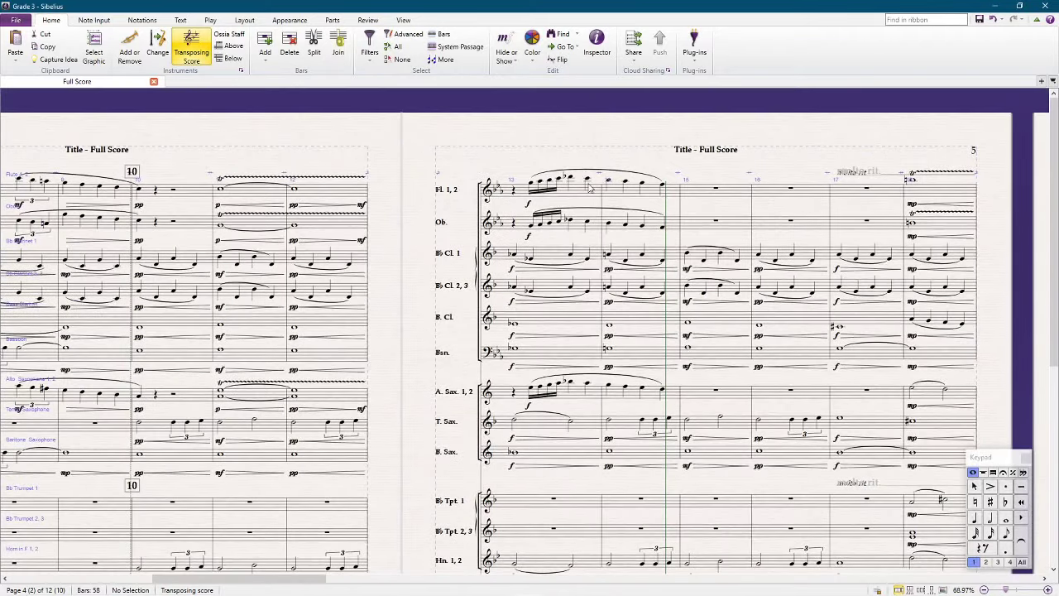
{"action": "left_click", "coordinate": [592, 171]}
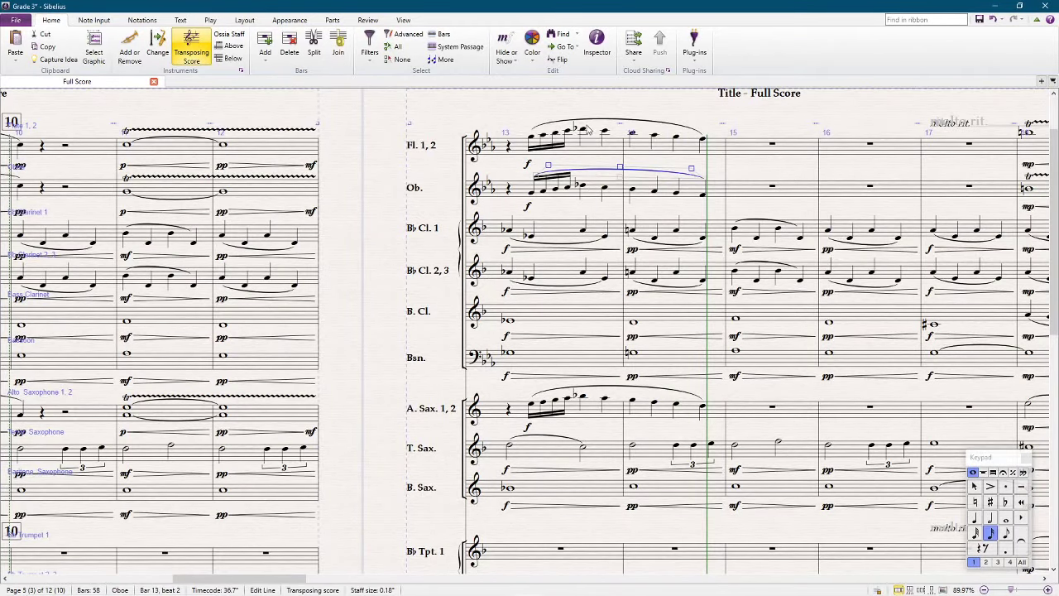
{"action": "key", "text": "Delete"}
{"action": "left_click", "coordinate": [596, 123]}
{"action": "key", "text": "Delete"}
{"action": "left_click", "coordinate": [609, 394]}
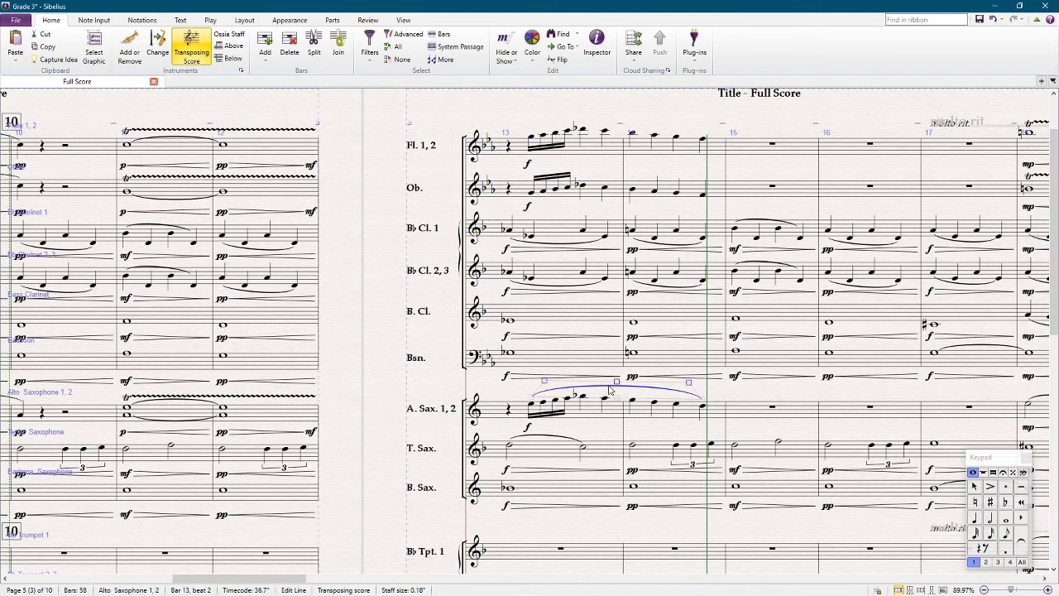
{"action": "key", "text": "Delete"}
Raise the four bar 14 quarter notes in the Alto Sax, Oboe and Flute by one scale step
{"action": "left_click", "coordinate": [641, 413]}
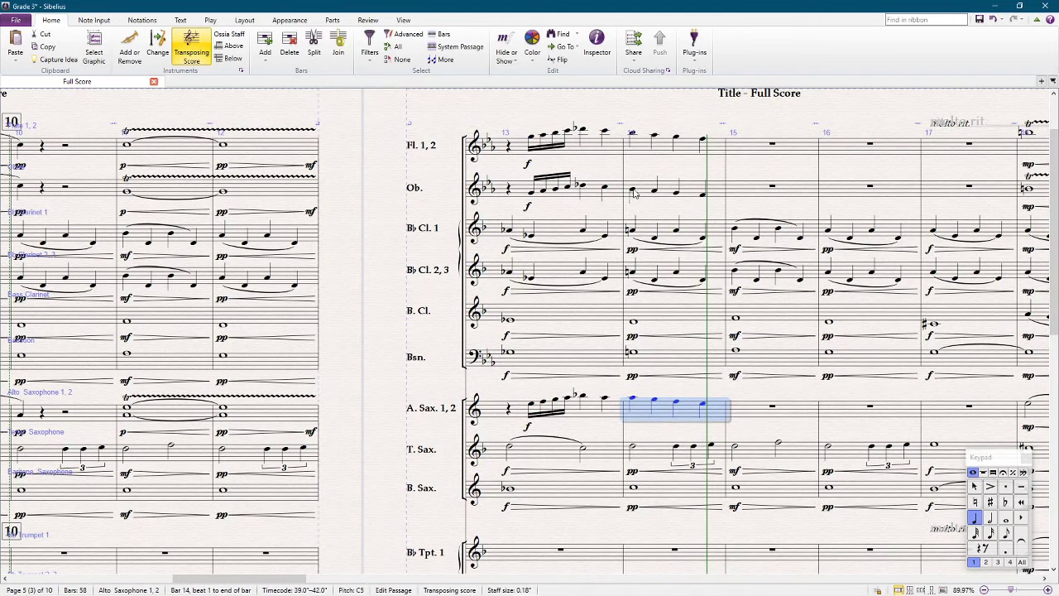
{"action": "left_click", "coordinate": [635, 193]}
{"action": "left_click", "coordinate": [646, 142], "text": "shift"}
{"action": "left_click", "coordinate": [604, 131]}
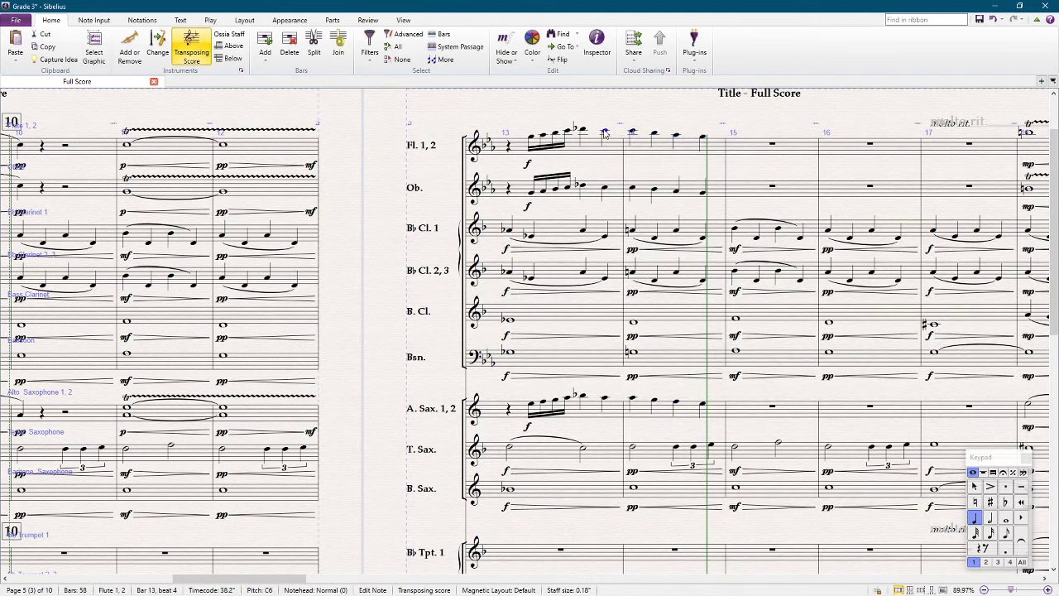
Tie the beat 4 quarter note of bar 13 into bar 14 in both the Flute and Oboe
{"action": "left_click", "coordinate": [605, 192], "text": "shift"}
{"action": "left_click", "coordinate": [605, 192], "text": "shift"}
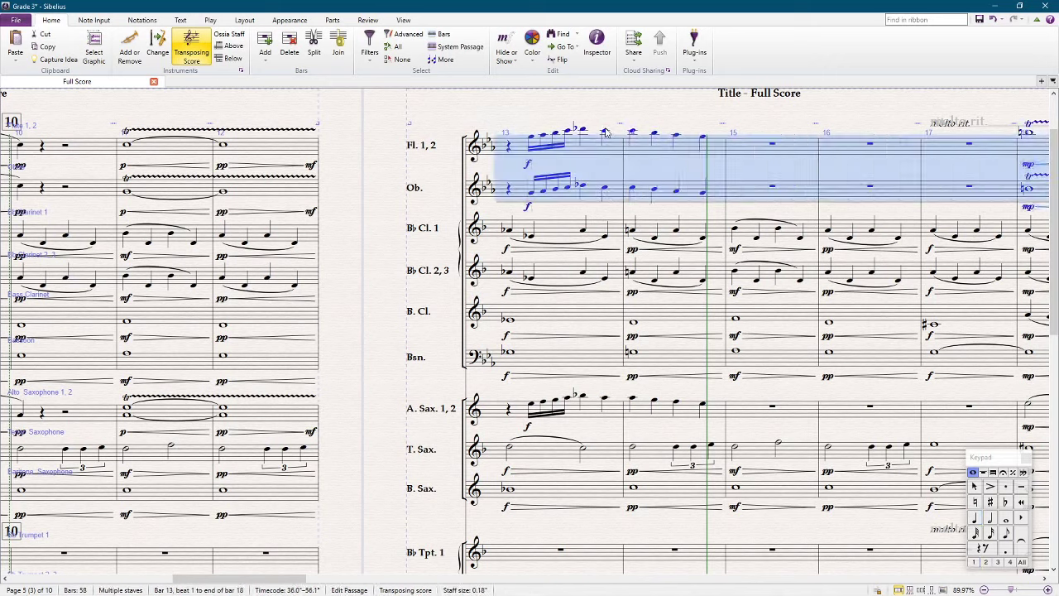
{"action": "left_click", "coordinate": [605, 134], "text": "shift"}
{"action": "key", "text": "Escape"}
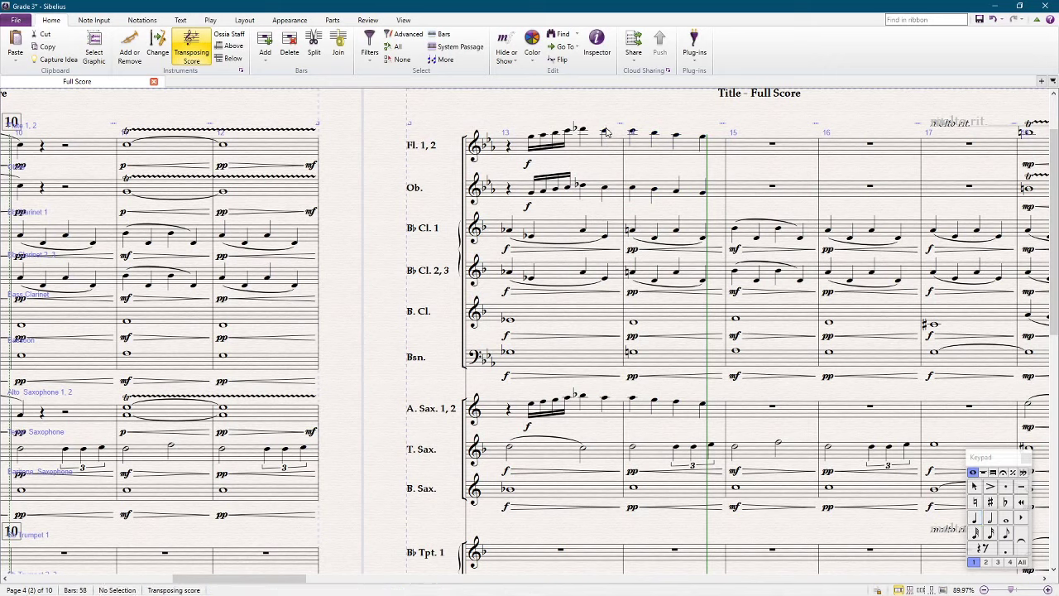
{"action": "left_click", "coordinate": [605, 134]}
{"action": "left_click", "coordinate": [605, 192], "text": "shift"}
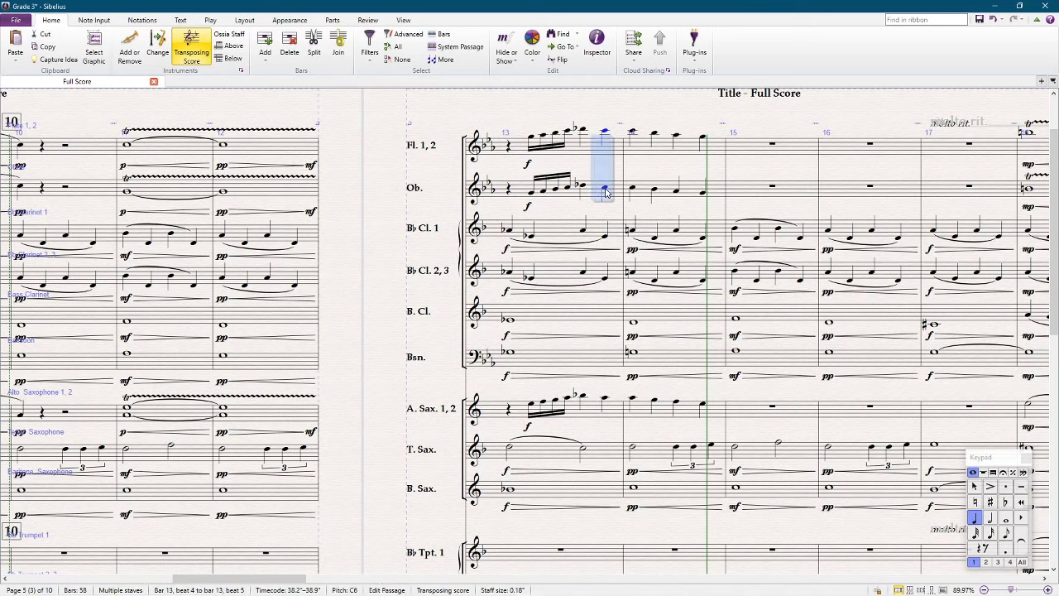
{"action": "key", "text": "Return"}
Slur the Flute and Oboe sixteenth-note run up to beat 3 of bar 13, and beat 4 of bar 13 through the end of bar 14
{"action": "left_click", "coordinate": [531, 137]}
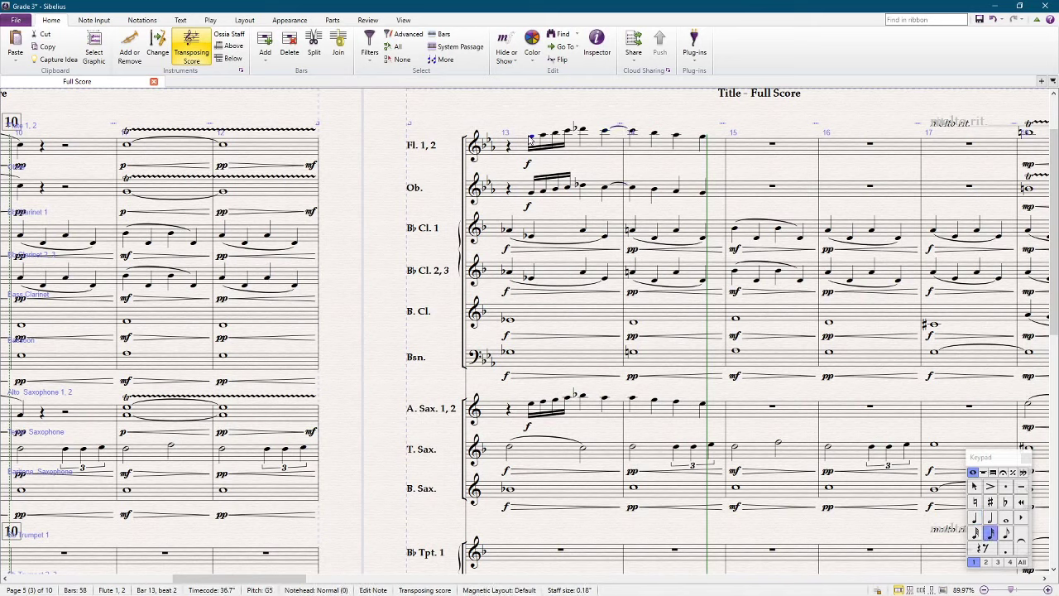
{"action": "left_click", "coordinate": [583, 184], "text": "shift"}
{"action": "key", "text": "s"}
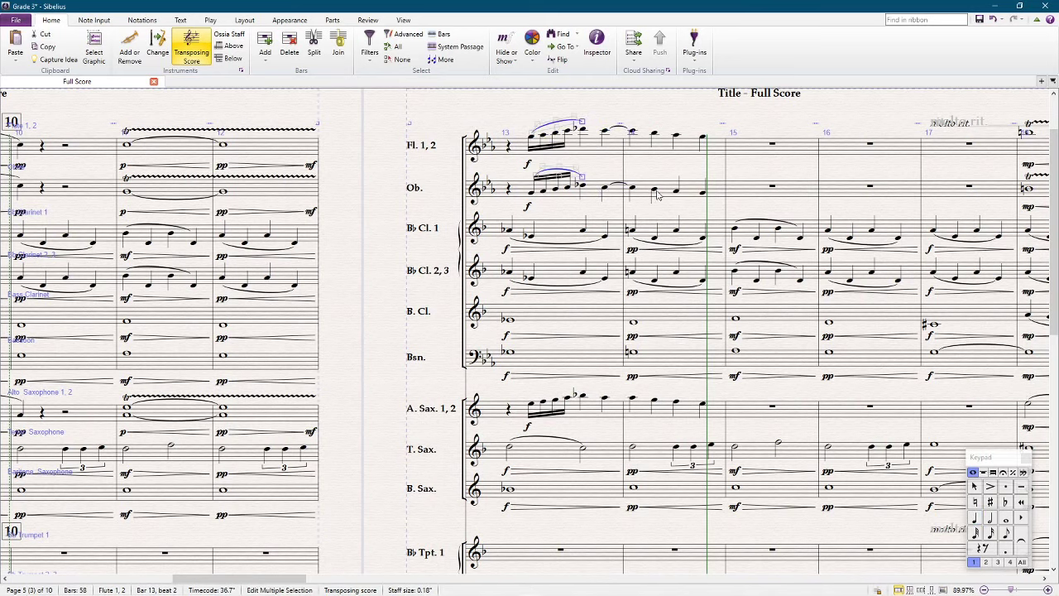
{"action": "left_click", "coordinate": [606, 189]}
{"action": "left_click", "coordinate": [702, 139], "text": "shift"}
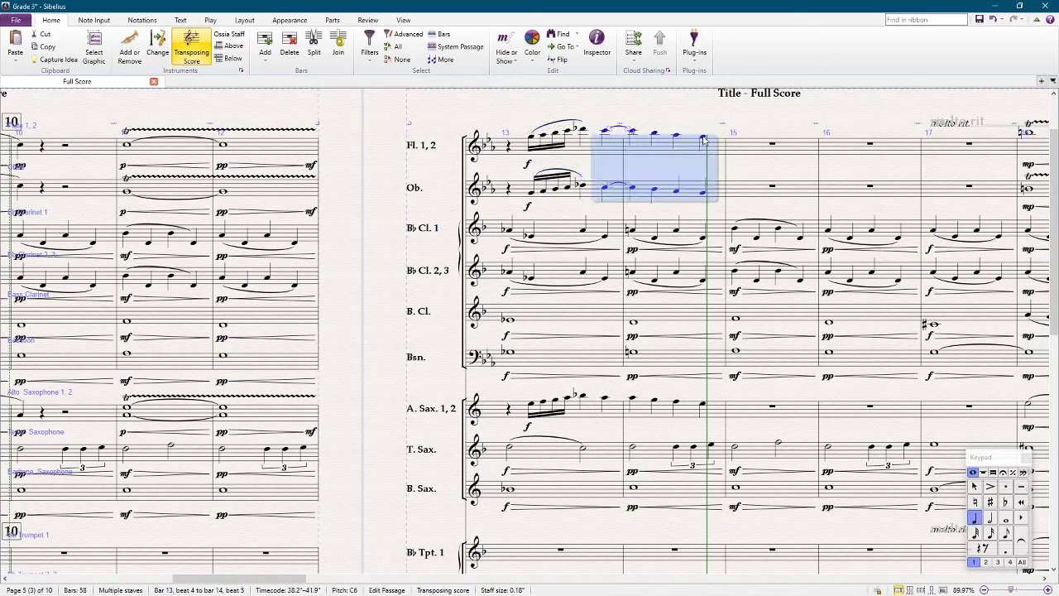
{"action": "key", "text": "s"}
{"action": "key", "text": "Escape"}
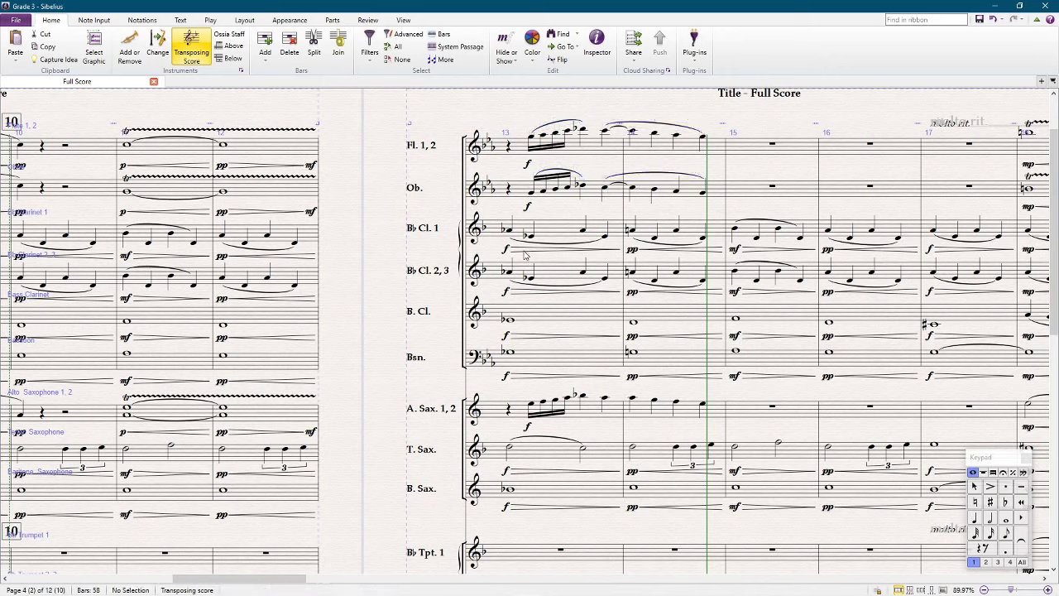
Add a hairpin under the Flute notes in bar 14, following the Clarinet 1 dynamics
{"action": "left_click", "coordinate": [526, 250]}
{"action": "left_click", "coordinate": [593, 152]}
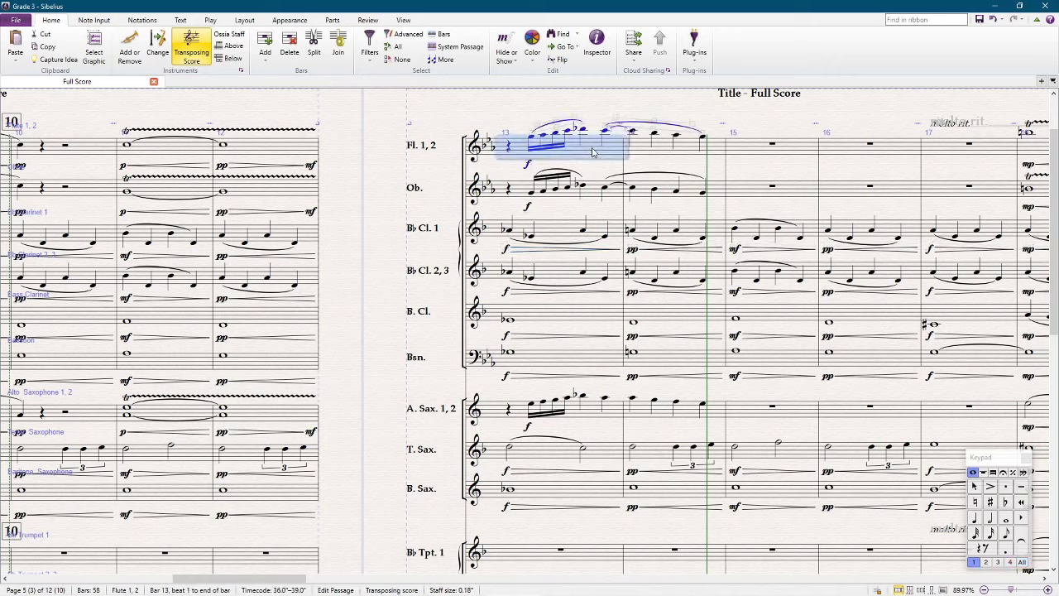
{"action": "left_click", "coordinate": [637, 149]}
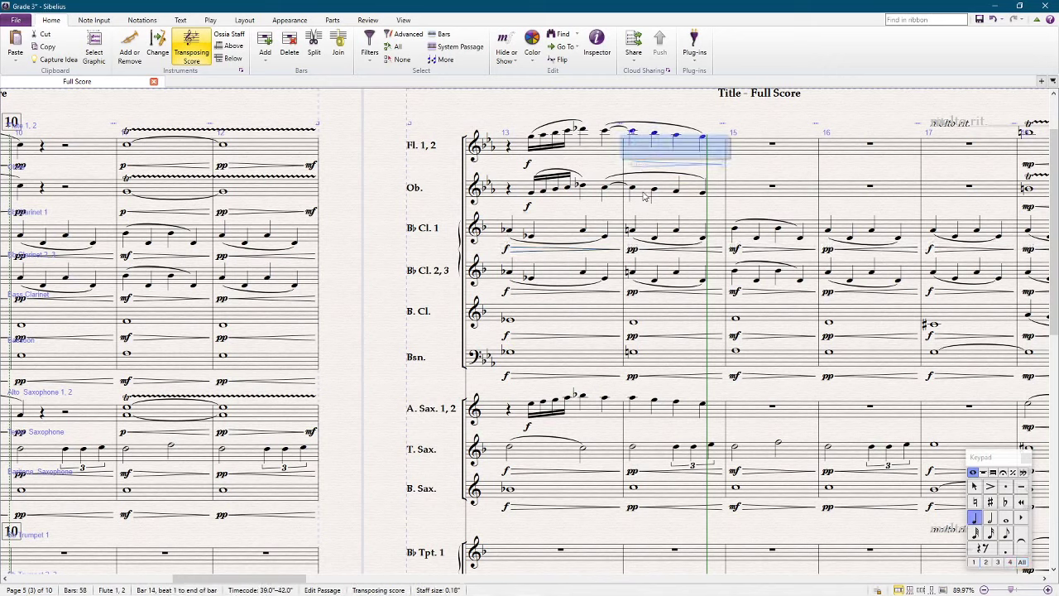
Add hairpins across bar 14 in the oboe and alto saxophone staves
{"action": "left_click", "coordinate": [644, 195]}
{"action": "left_click", "coordinate": [654, 410]}
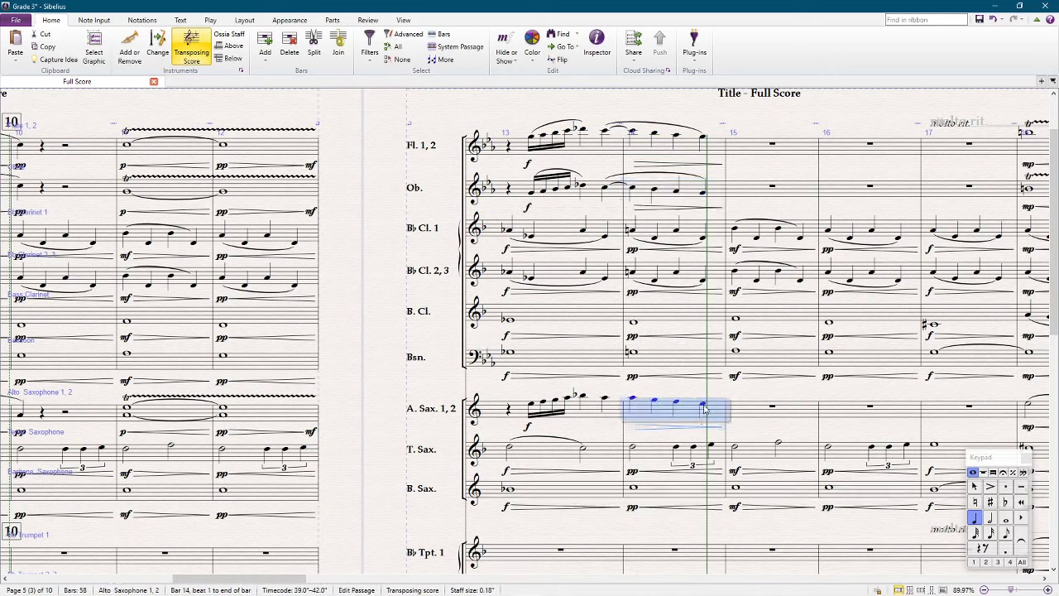
{"action": "key", "text": "Escape"}
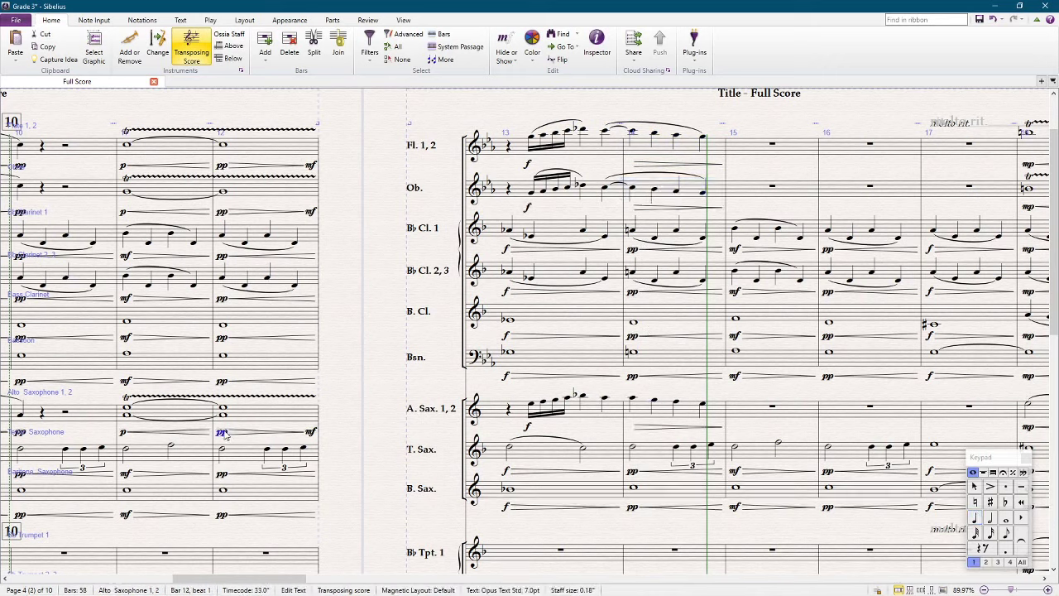
Place the bar 12 pp marking under the alto saxophone's last note in bar 14 and replace the hairpin with one spanning the first three notes
{"action": "left_click", "coordinate": [702, 406]}
{"action": "left_click", "coordinate": [683, 427]}
{"action": "left_click", "coordinate": [632, 400]}
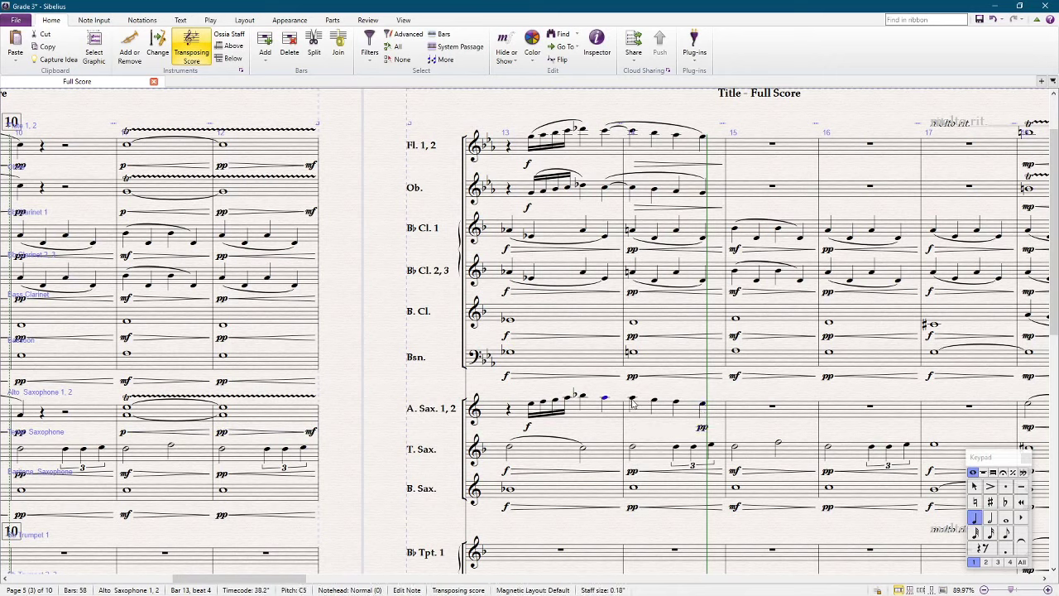
{"action": "left_click", "coordinate": [676, 410], "text": "shift"}
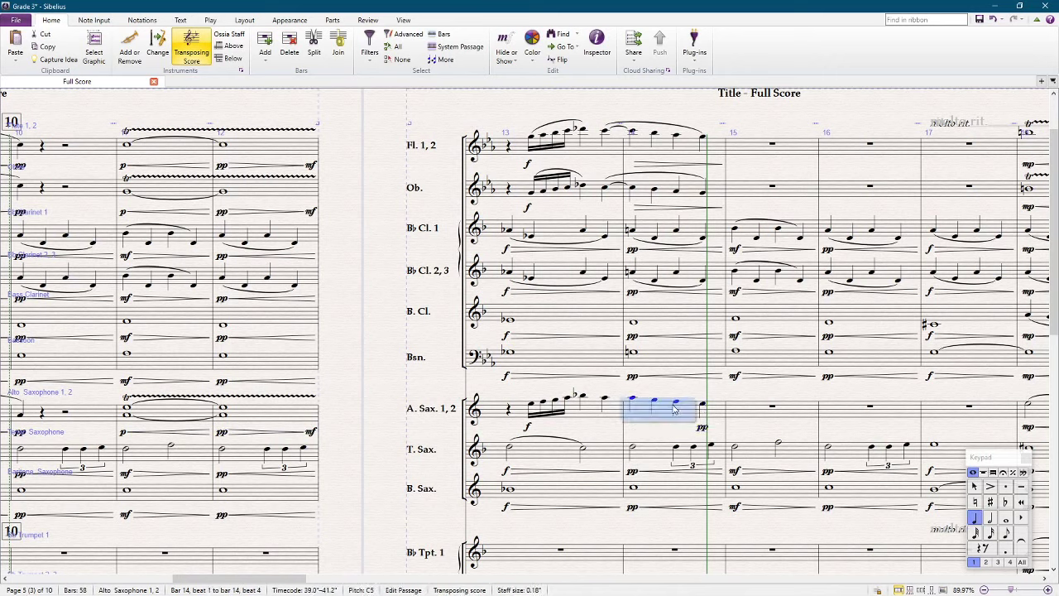
{"action": "key", "text": "Escape"}
Tie the alto saxophone's last note of bar 13 into bar 14 and slur from it to the last note of bar 14
{"action": "left_click", "coordinate": [605, 401]}
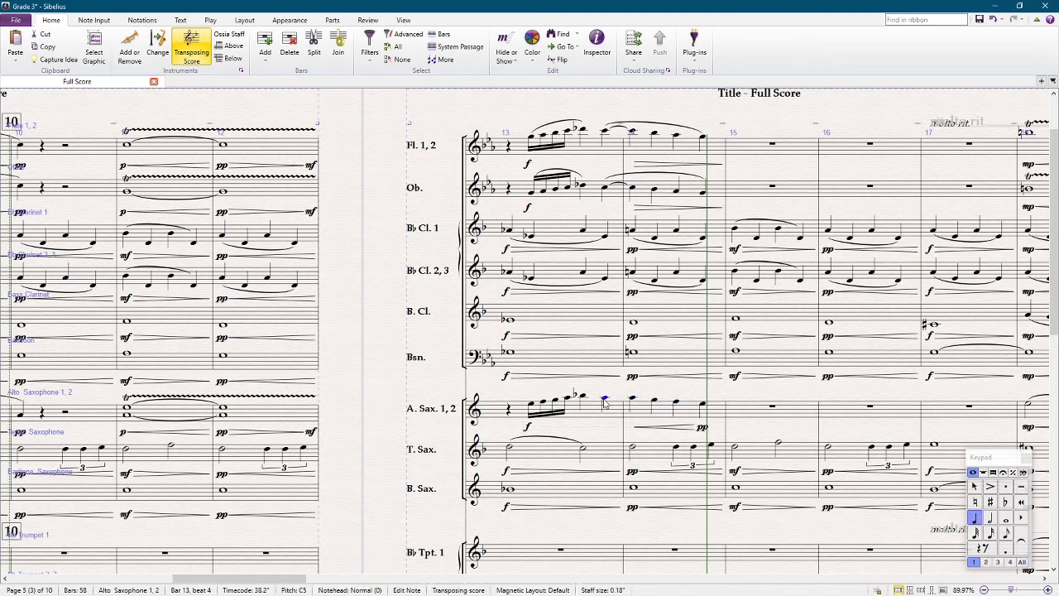
{"action": "left_click", "coordinate": [702, 407], "text": "shift"}
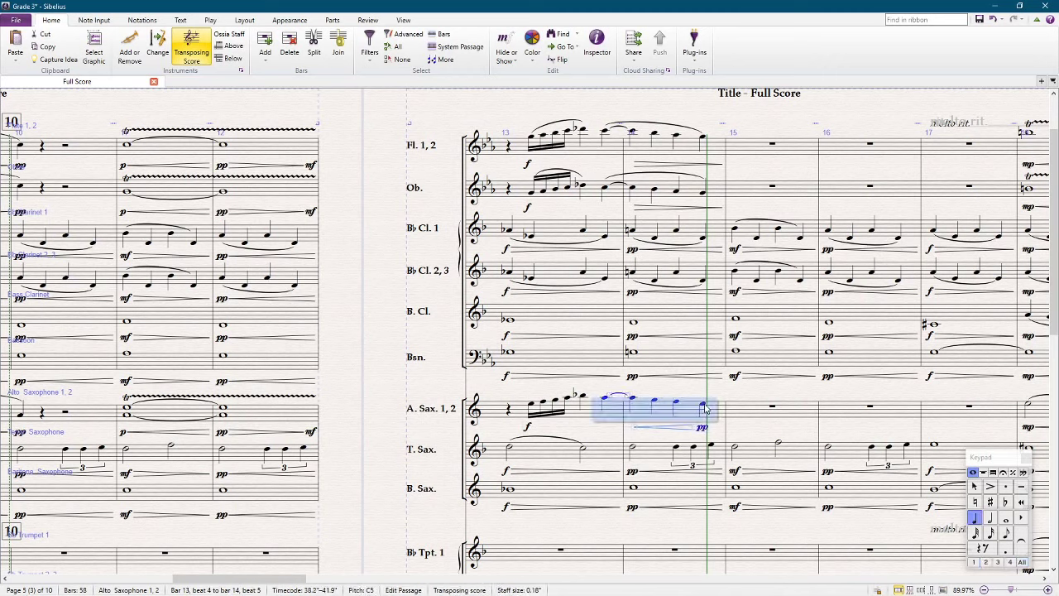
{"action": "key", "text": "s"}
Slur the alto saxophone's sixteenth-note run in bar 13 up to the following quarter note and save the score
{"action": "left_click", "coordinate": [531, 406]}
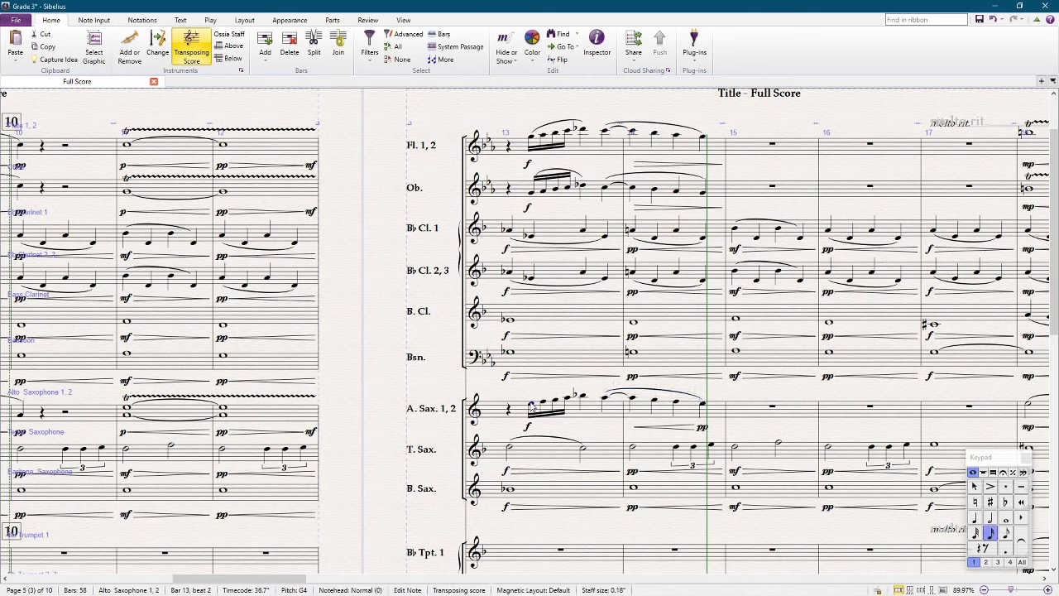
{"action": "left_click", "coordinate": [583, 399], "text": "shift"}
{"action": "key", "text": "s"}
{"action": "key", "text": "ctrl+s"}
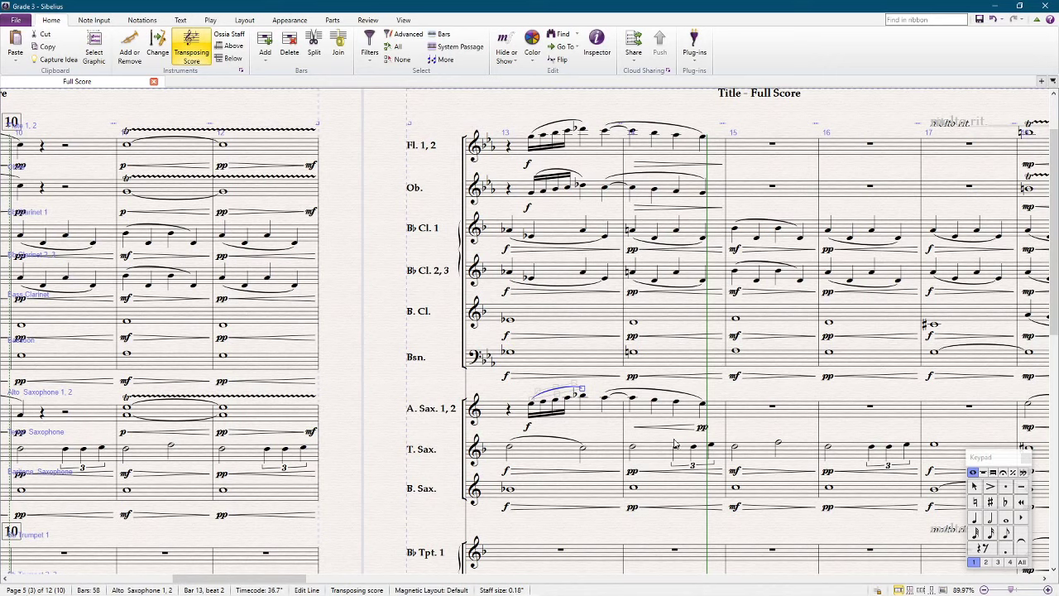
{"action": "key", "text": "Escape"}
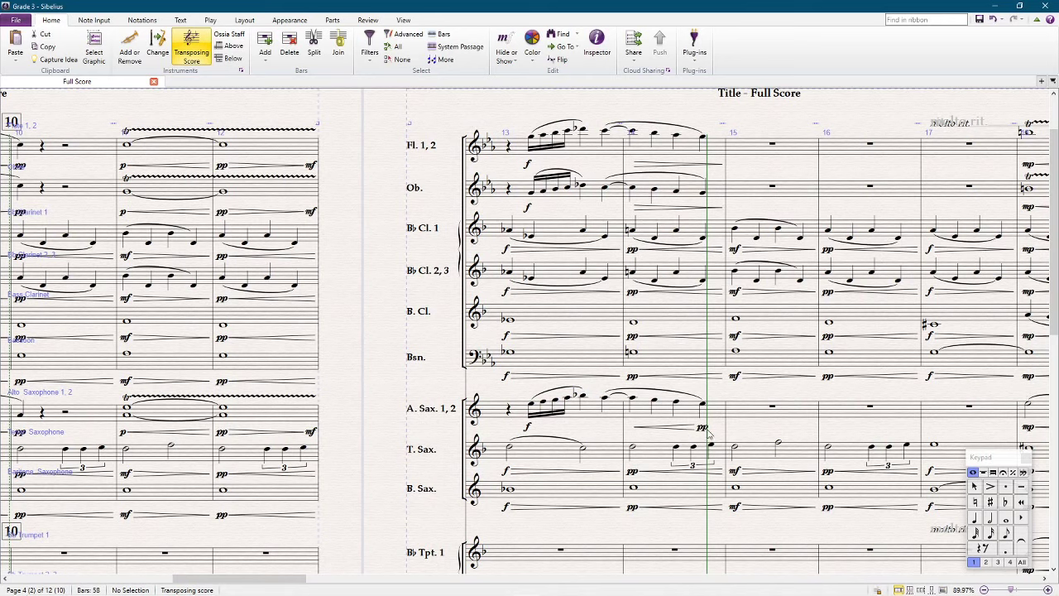
Delete the alto saxophone's hairpin in bar 14
{"action": "left_click", "coordinate": [676, 431]}
{"action": "key", "text": "Delete"}
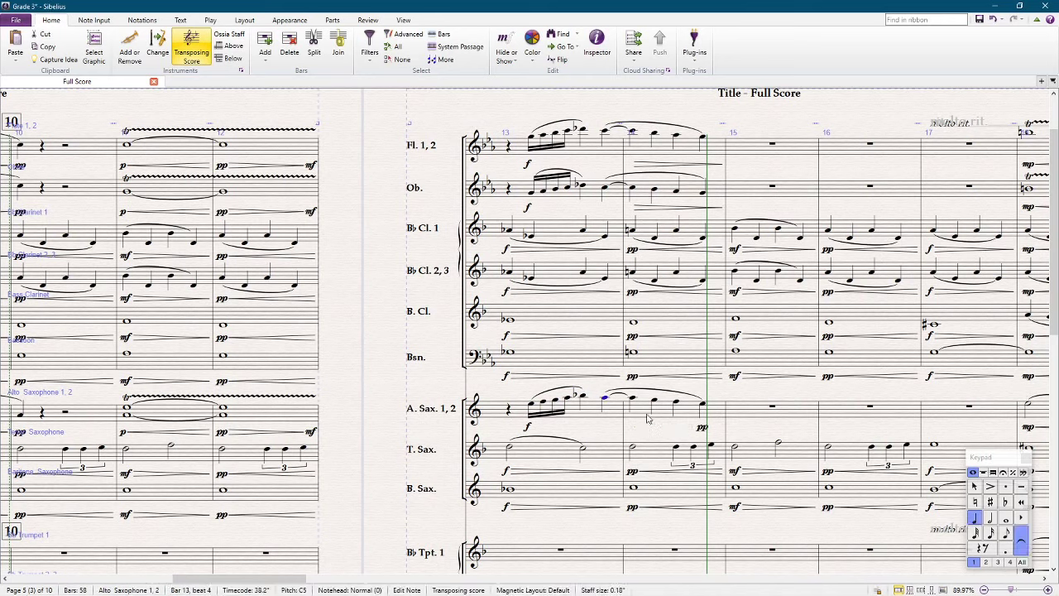
{"action": "left_click", "coordinate": [676, 405]}
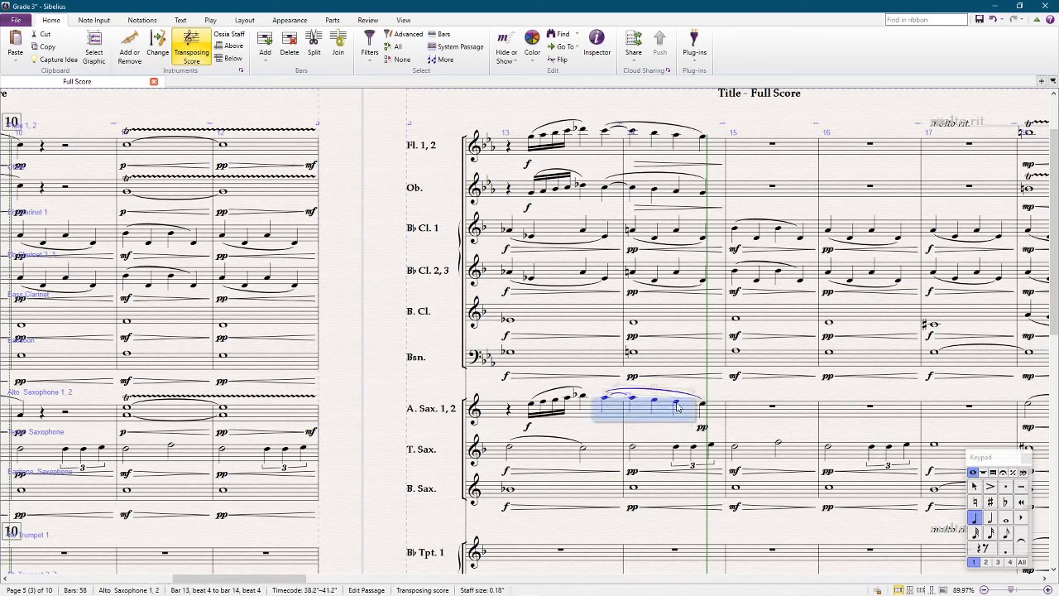
{"action": "key", "text": "shift+h"}
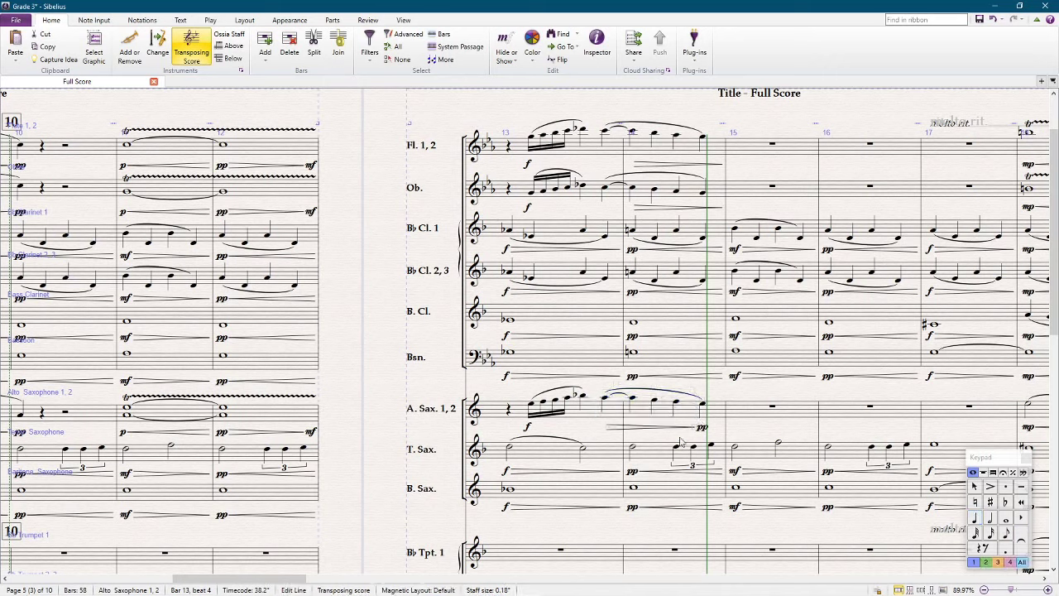
{"action": "key", "text": "ctrl+z"}
Add a diminuendo hairpin under the alto saxophone's first three notes of bar 14
{"action": "left_click", "coordinate": [634, 402], "text": "shift"}
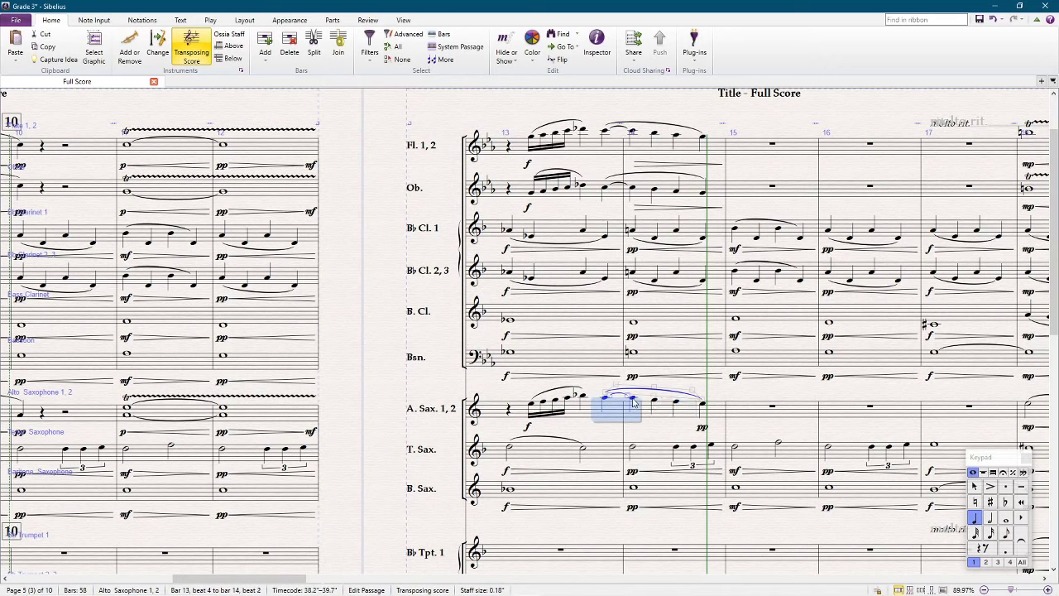
{"action": "left_click", "coordinate": [634, 402]}
{"action": "left_click", "coordinate": [678, 404], "text": "shift"}
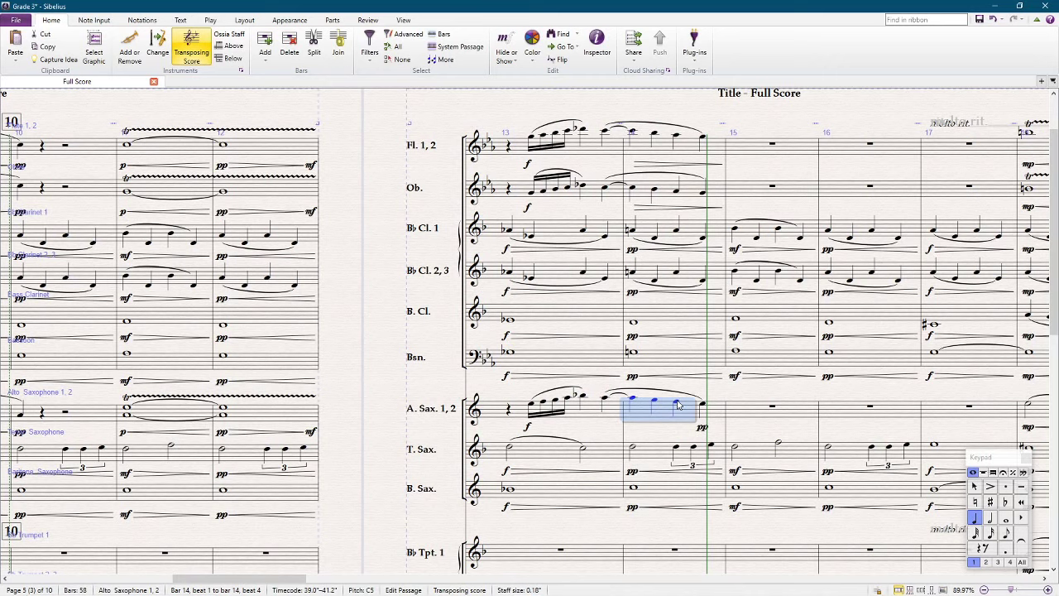
{"action": "key", "text": "shift+h"}
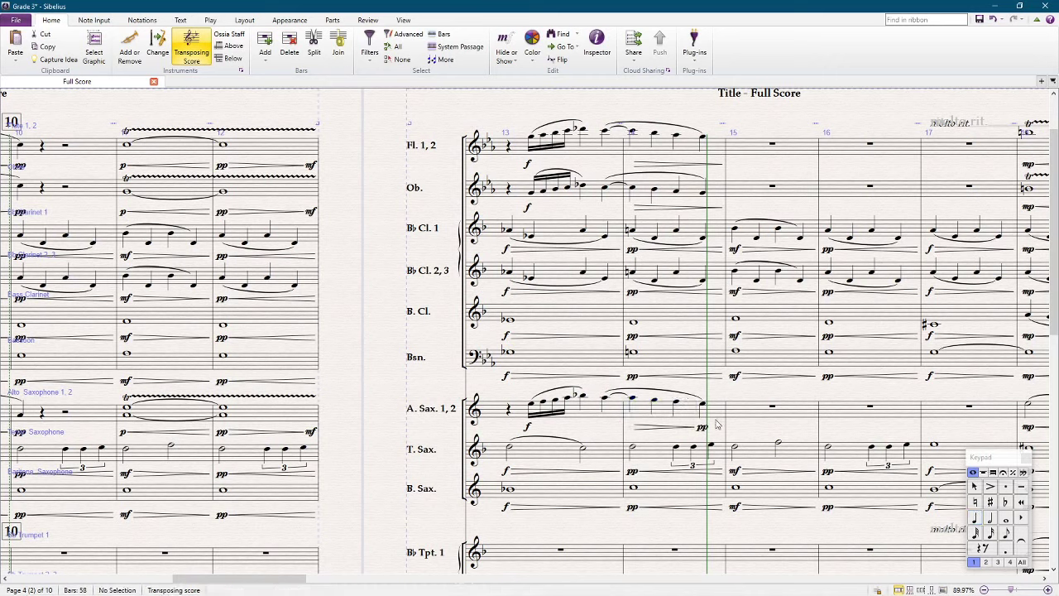
Replace the flute and oboe hairpins in bar 14 with copies of the alto saxophone's diminuendo and pp marking
{"action": "left_click", "coordinate": [674, 429]}
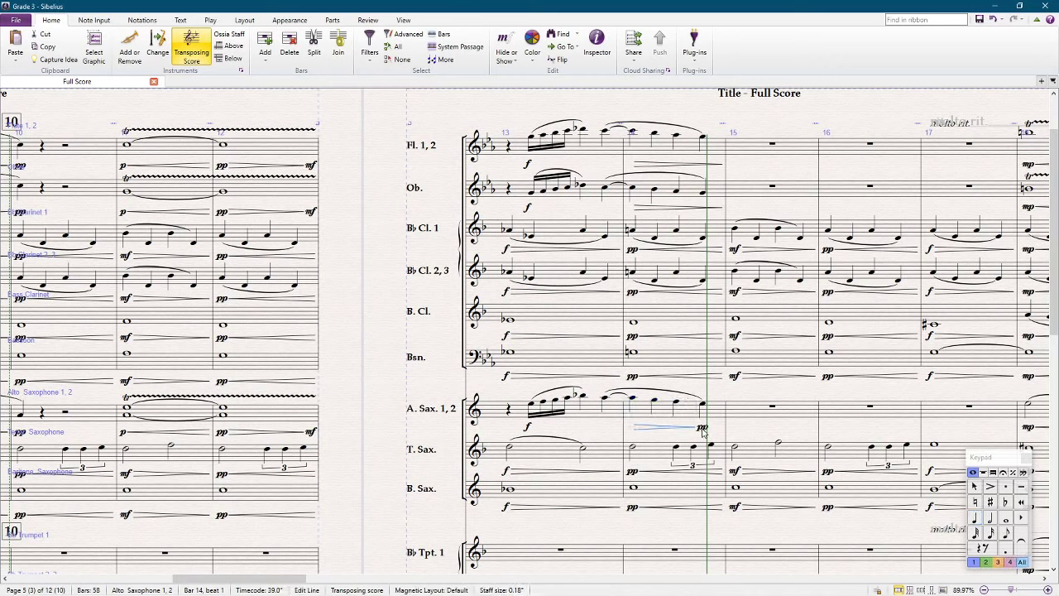
{"action": "left_click", "coordinate": [701, 427], "text": "ctrl"}
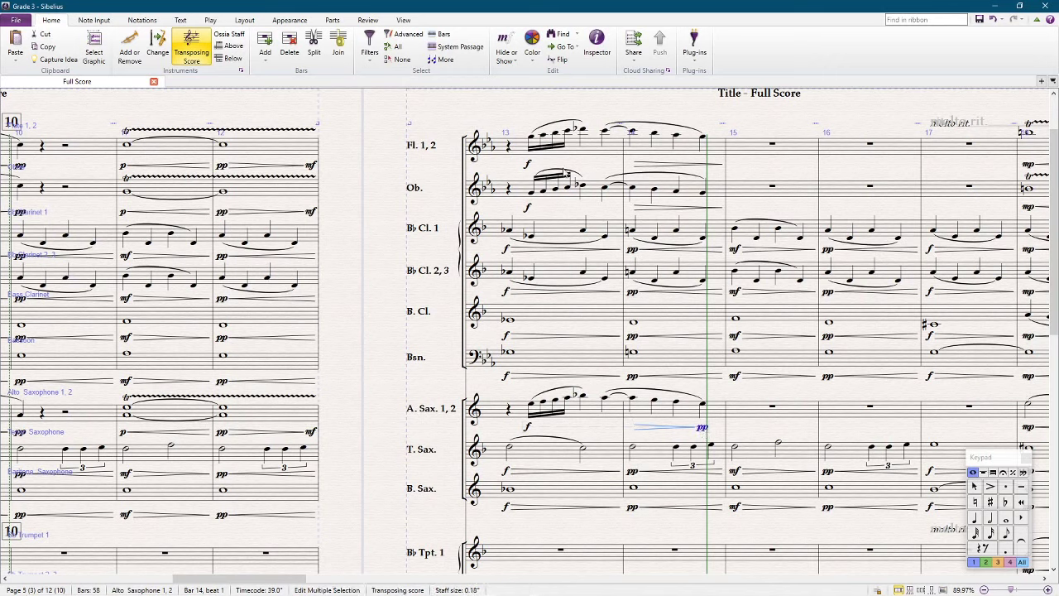
{"action": "left_click", "coordinate": [658, 210]}
{"action": "key", "text": "Delete"}
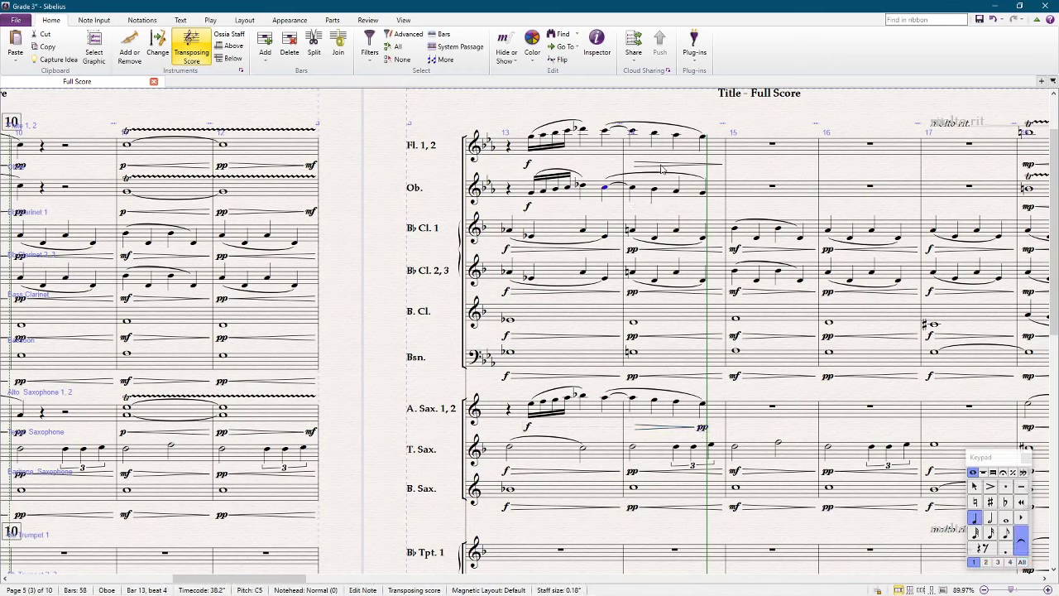
{"action": "left_click", "coordinate": [660, 165]}
{"action": "key", "text": "Delete"}
{"action": "left_click", "coordinate": [646, 146]}
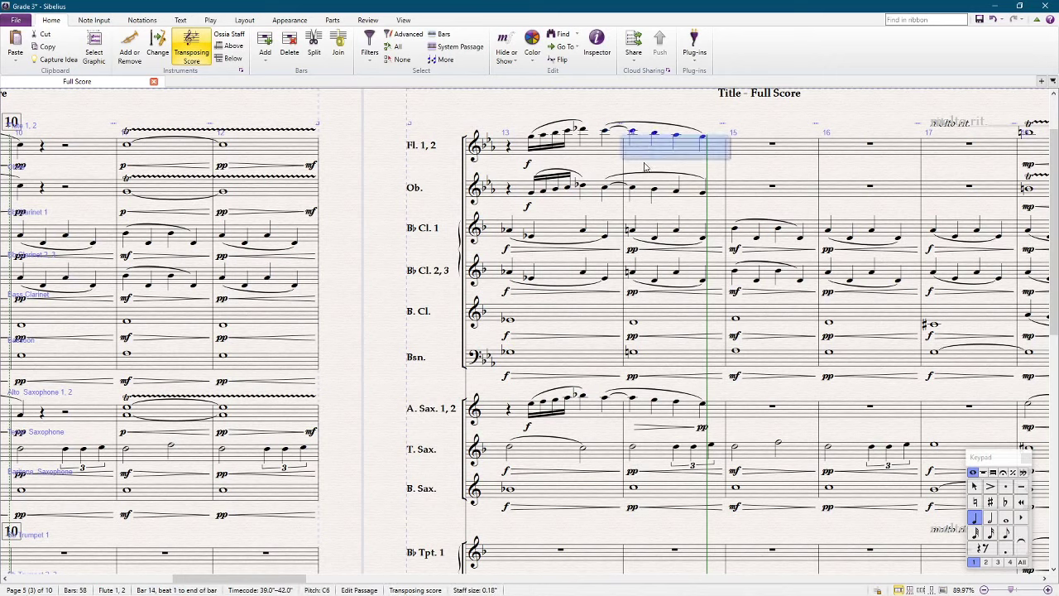
{"action": "left_click", "coordinate": [650, 178], "text": "shift"}
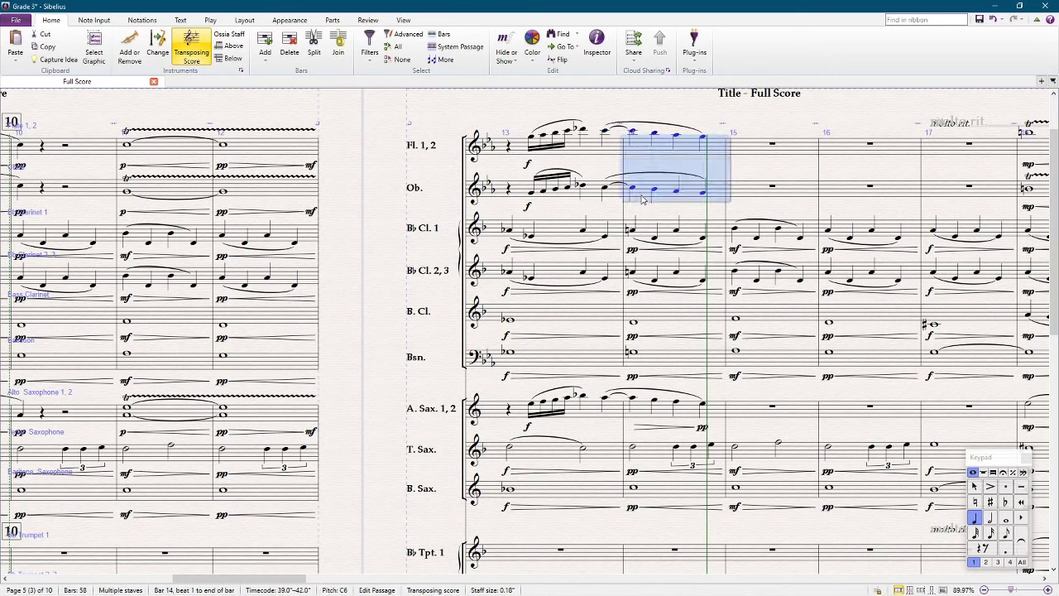
{"action": "left_click", "coordinate": [687, 108]}
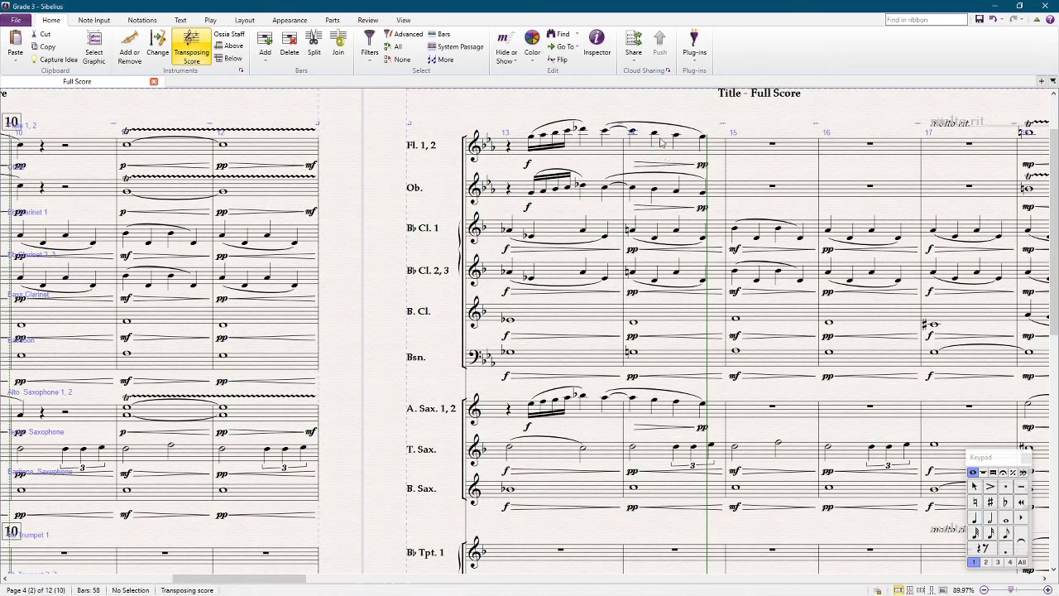
Optimize the staff spacing for bars 13 to 18 across all staves from Flute 1, 2 to Percussion 2
{"action": "scroll", "coordinate": [582, 166], "scroll_direction": "down", "scroll_amount": 3}
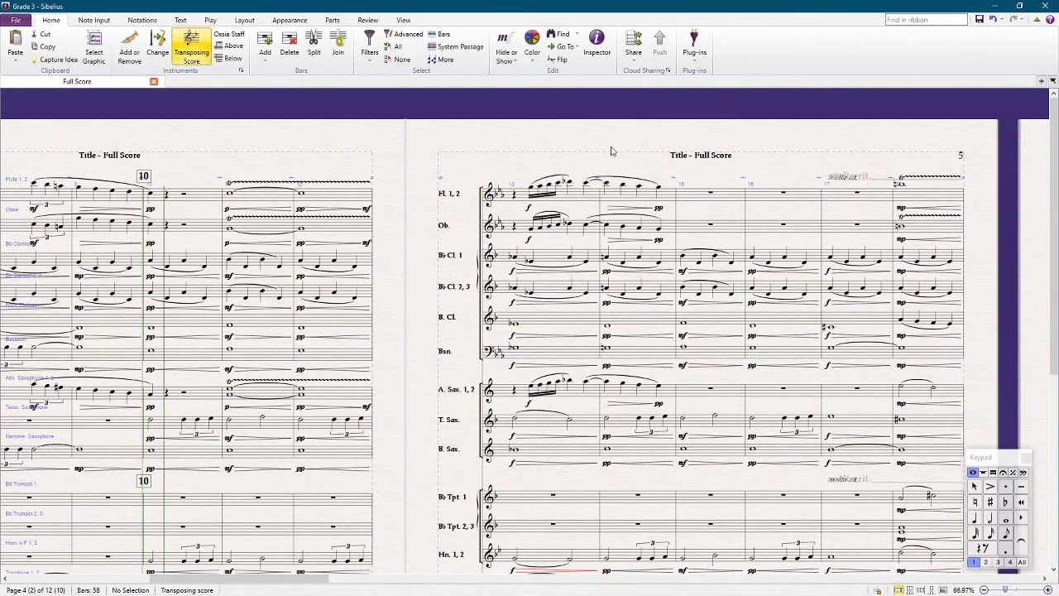
{"action": "left_click", "coordinate": [575, 197]}
{"action": "scroll", "coordinate": [629, 231], "scroll_direction": "down", "scroll_amount": 3}
{"action": "scroll", "coordinate": [684, 251], "scroll_direction": "down", "scroll_amount": 3}
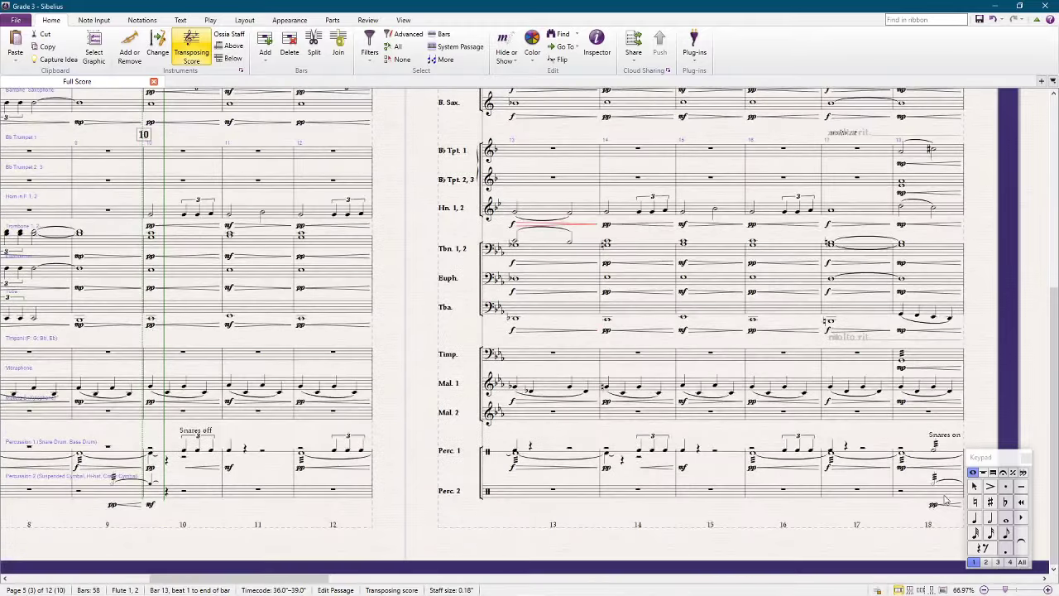
{"action": "left_click", "coordinate": [925, 495], "text": "shift"}
{"action": "left_click", "coordinate": [245, 25]}
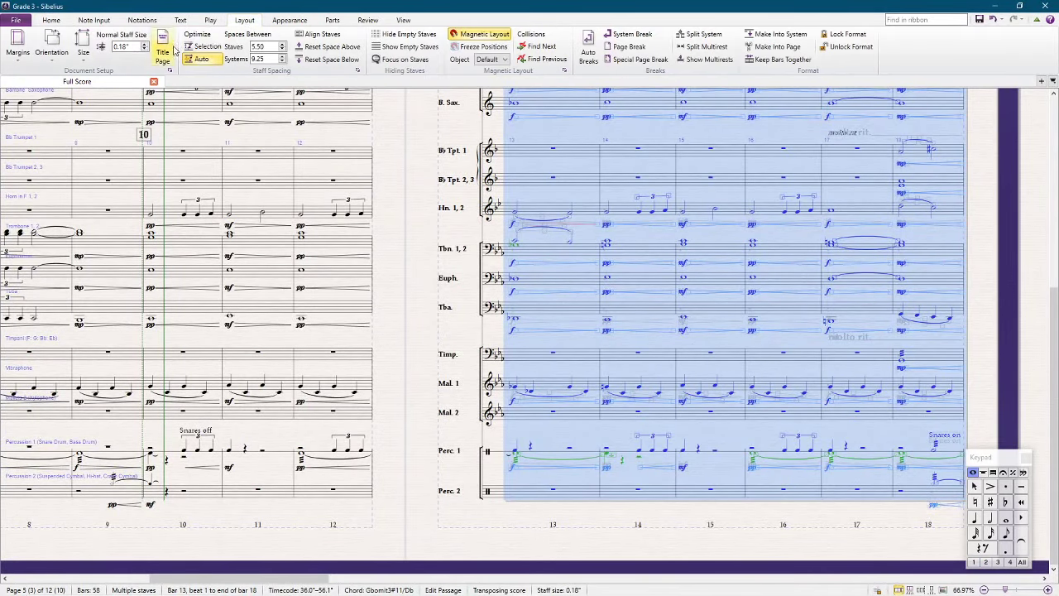
{"action": "left_click", "coordinate": [203, 46]}
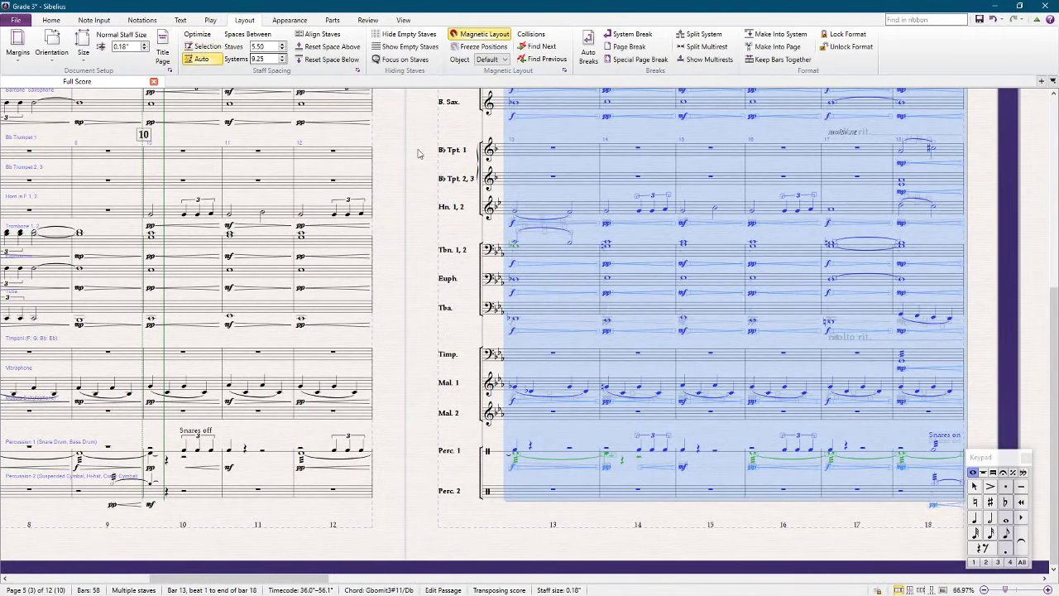
{"action": "left_click", "coordinate": [402, 221]}
{"action": "scroll", "coordinate": [393, 227], "scroll_direction": "up", "scroll_amount": 4}
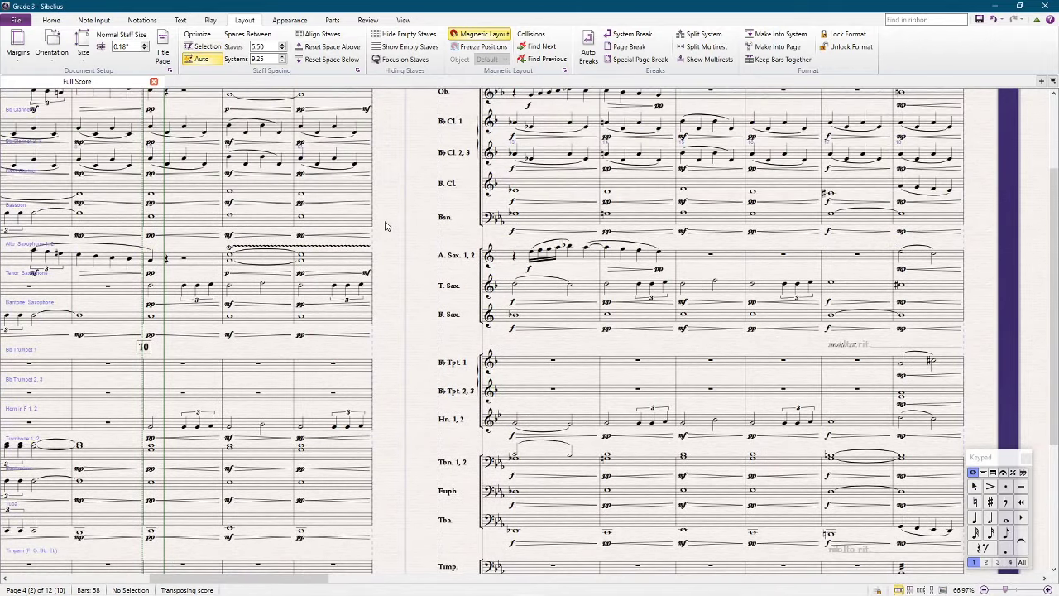
{"action": "scroll", "coordinate": [386, 224], "scroll_direction": "up", "scroll_amount": 2}
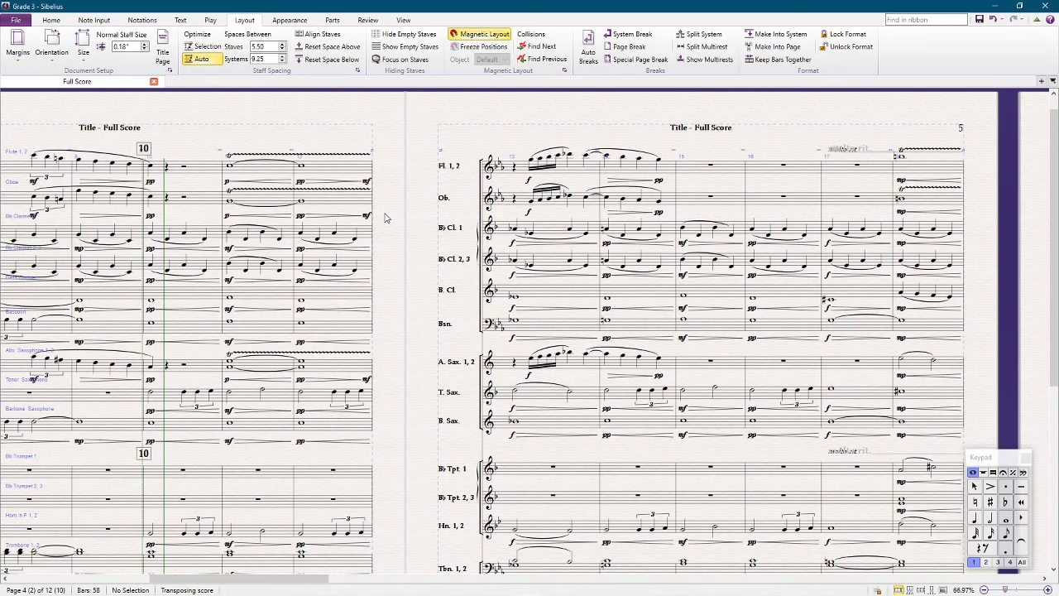
Play back the passage through bar 15 and go through the flute's notes in bars 13 and 14 one by one
{"action": "key", "text": "space"}
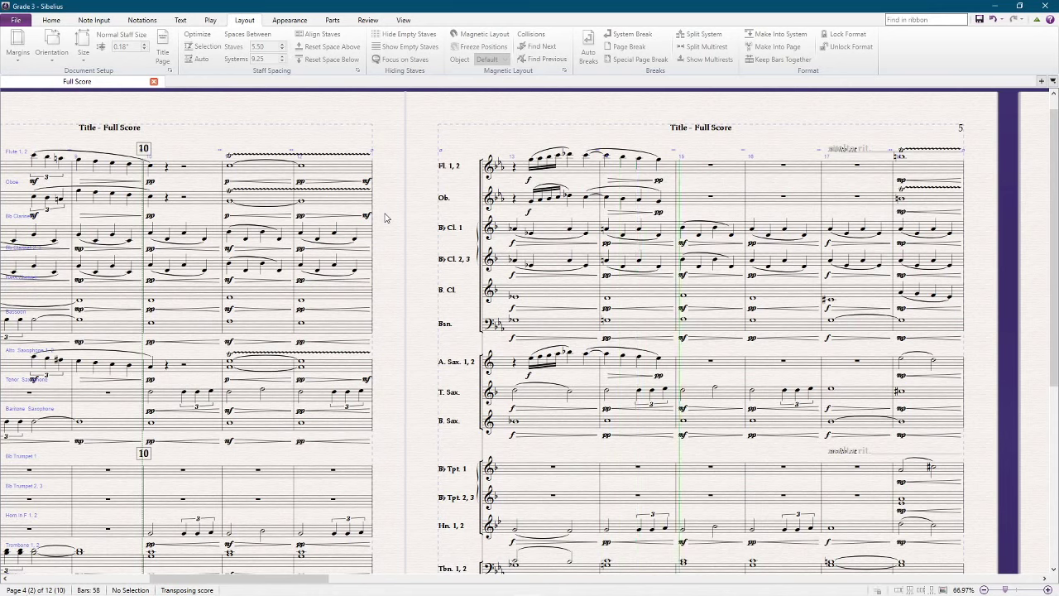
{"action": "key", "text": "space"}
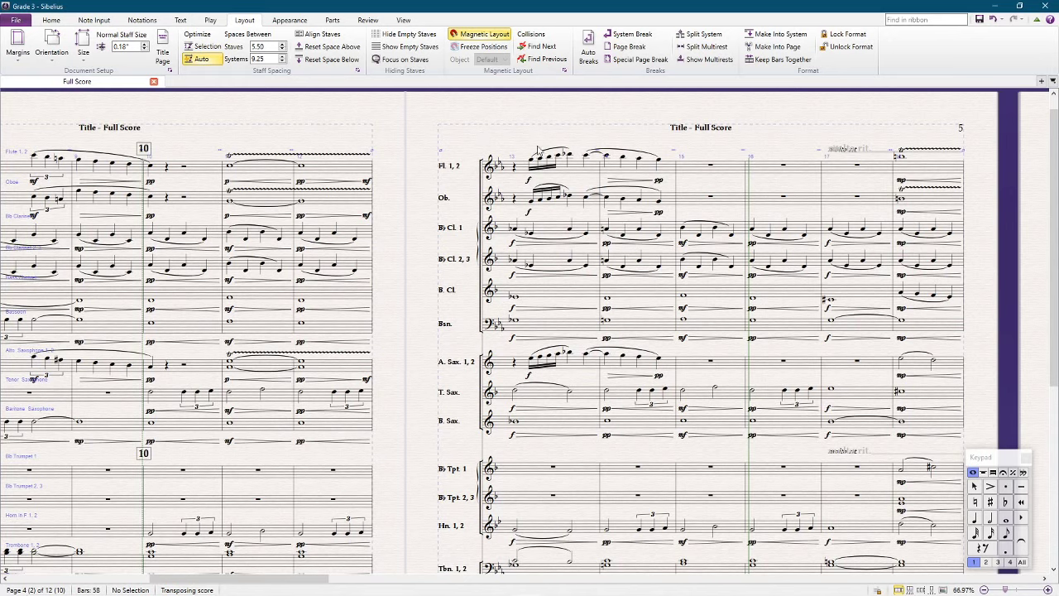
{"action": "left_click", "coordinate": [533, 161]}
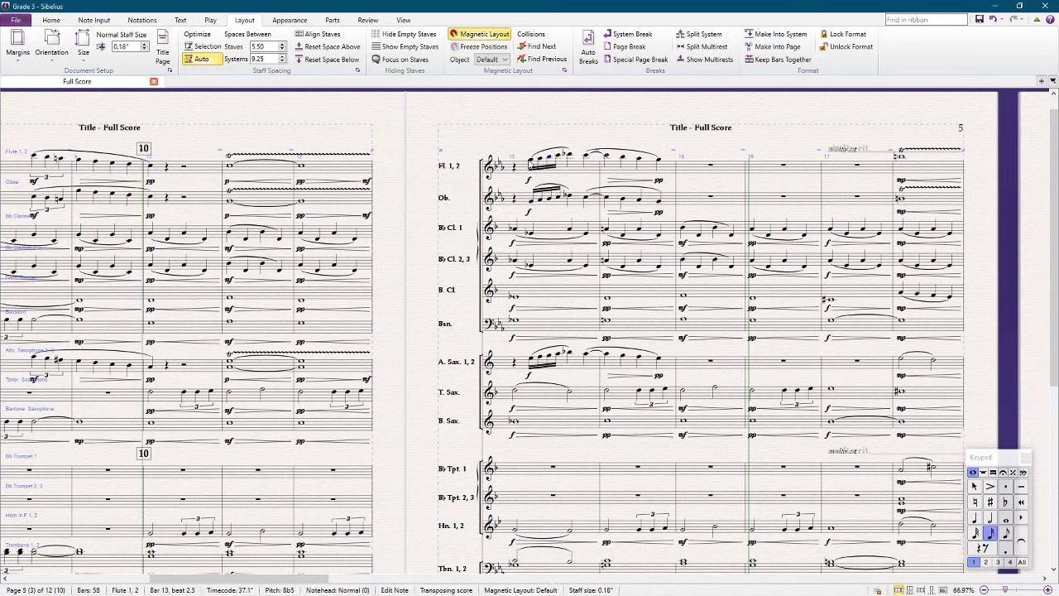
{"action": "key", "text": "Right"}
{"action": "key", "text": "Right"}
{"action": "key", "text": "Right"}
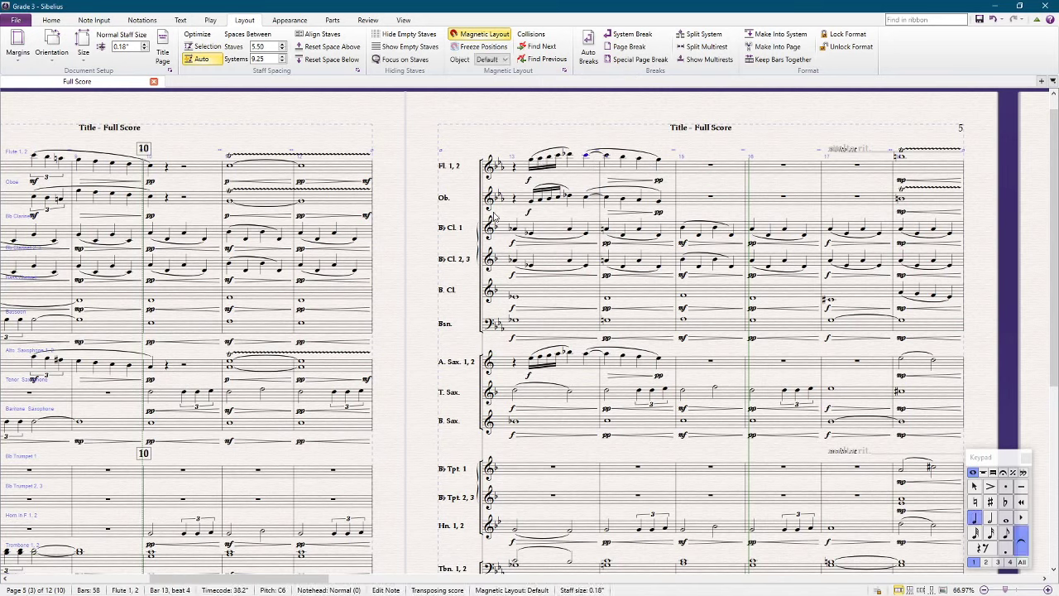
{"action": "key", "text": "Right"}
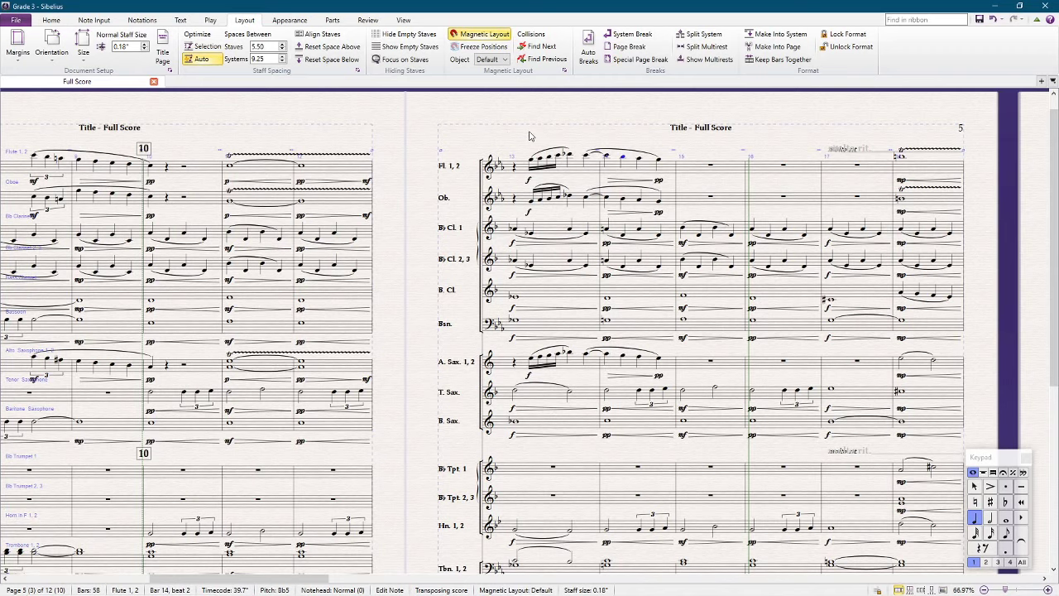
{"action": "left_click_drag", "start_coordinate": [528, 136], "coordinate": [473, 148]}
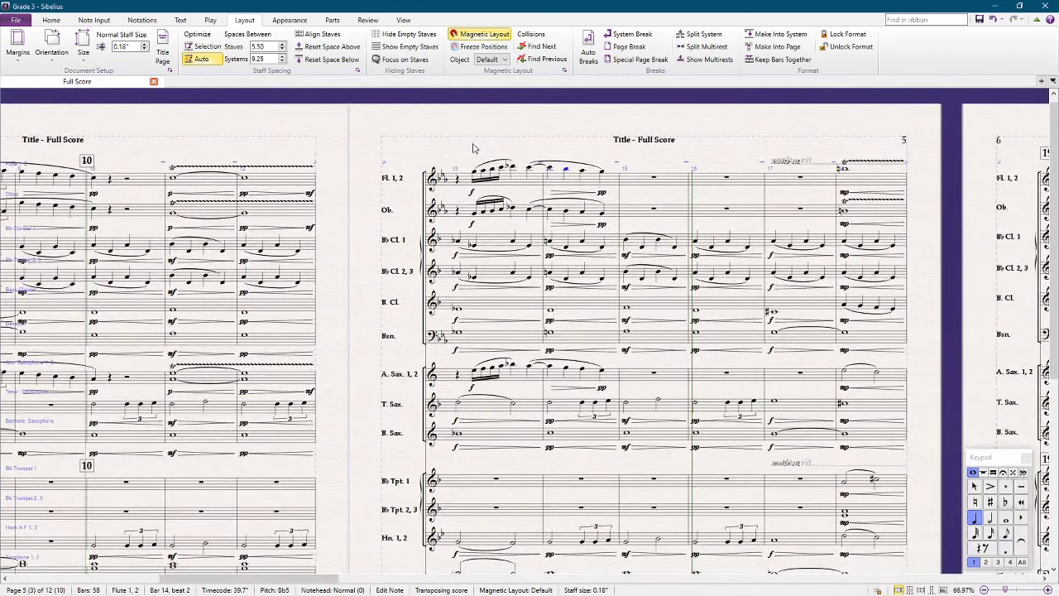
{"action": "scroll", "coordinate": [474, 148], "scroll_direction": "down", "scroll_amount": 3}
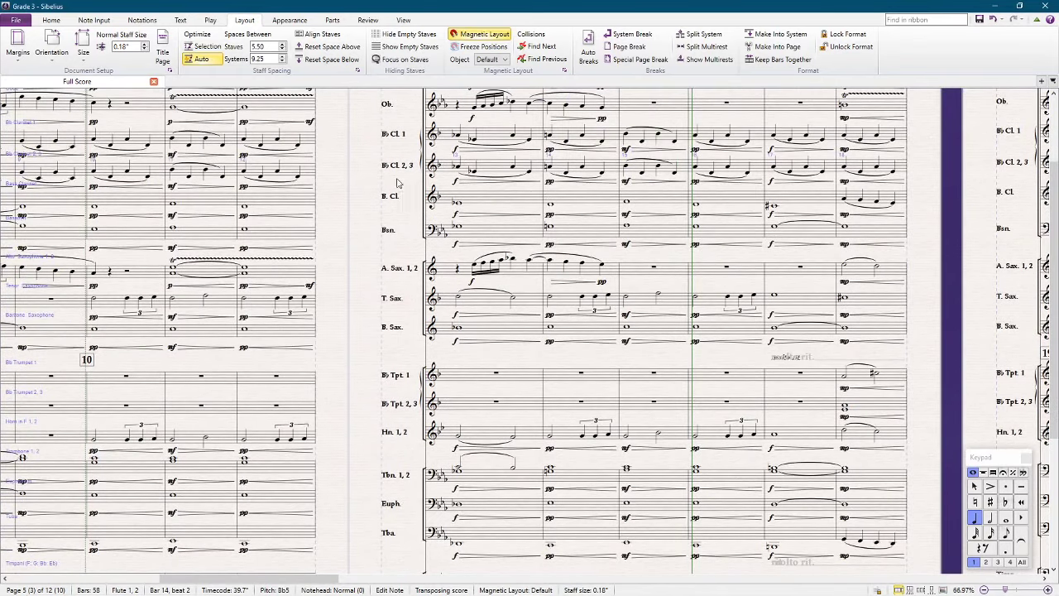
{"action": "left_click", "coordinate": [349, 218]}
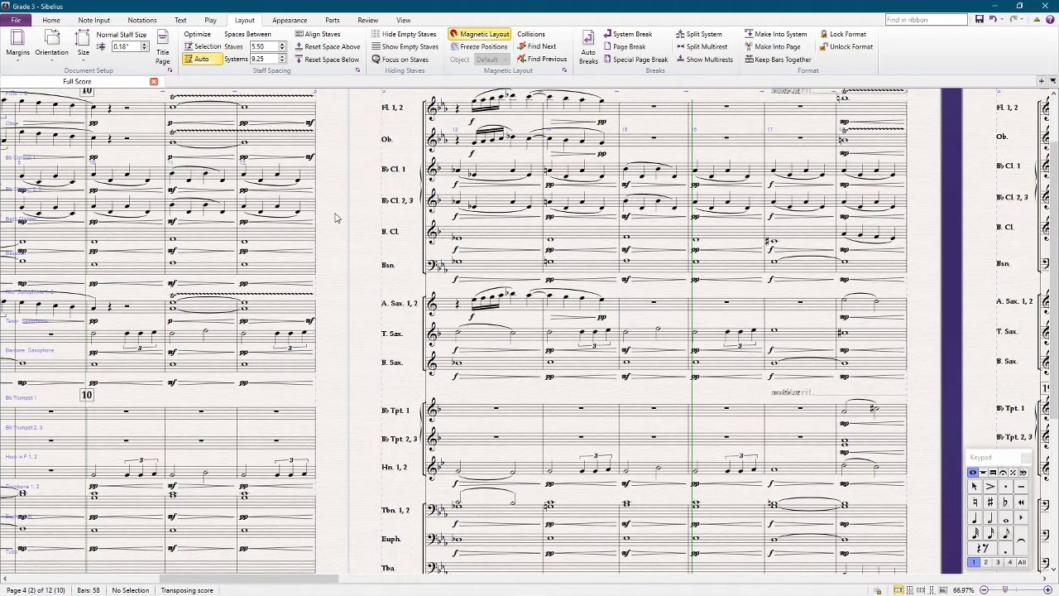
Play back the score from bar 13 to the end of bar 14 to check the melody
{"action": "scroll", "coordinate": [335, 217], "scroll_direction": "up", "scroll_amount": 1}
{"action": "scroll", "coordinate": [510, 181], "scroll_direction": "up", "scroll_amount": 2}
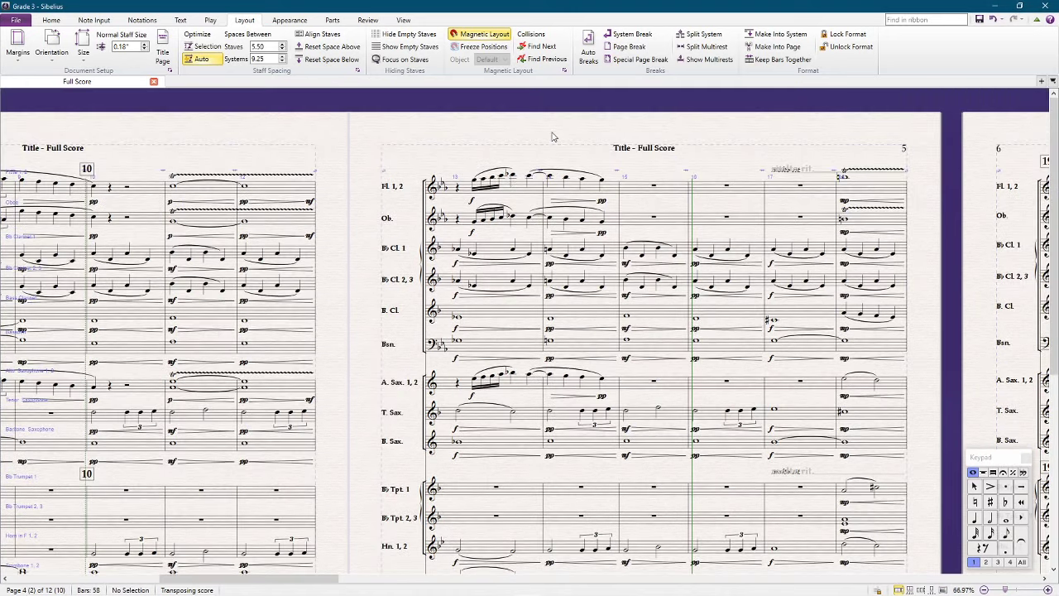
{"action": "scroll", "coordinate": [553, 137], "scroll_direction": "up", "scroll_amount": 2, "text": "ctrl"}
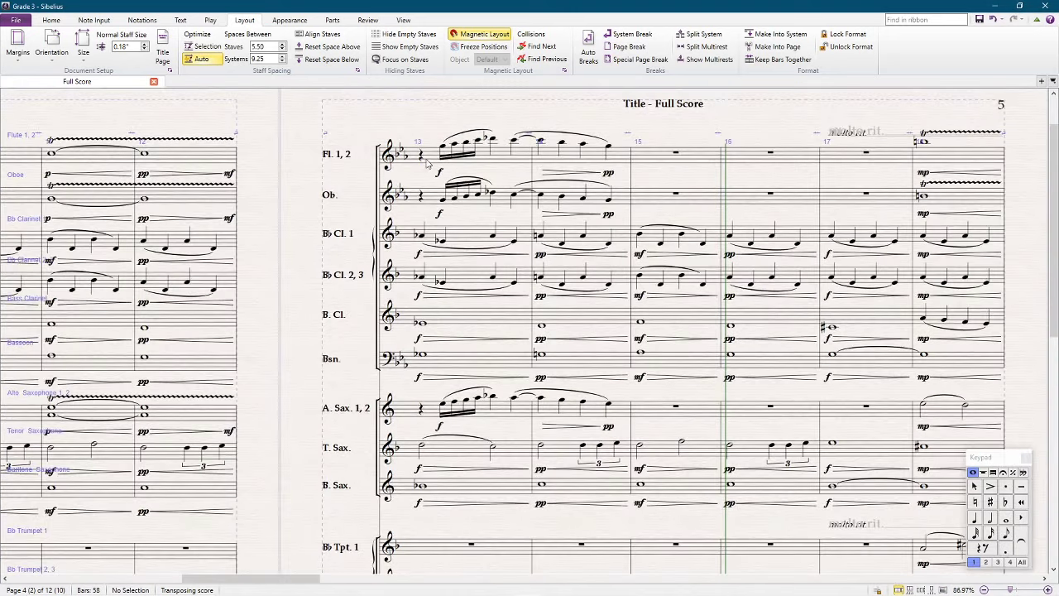
{"action": "left_click", "coordinate": [426, 162]}
{"action": "left_click", "coordinate": [424, 124]}
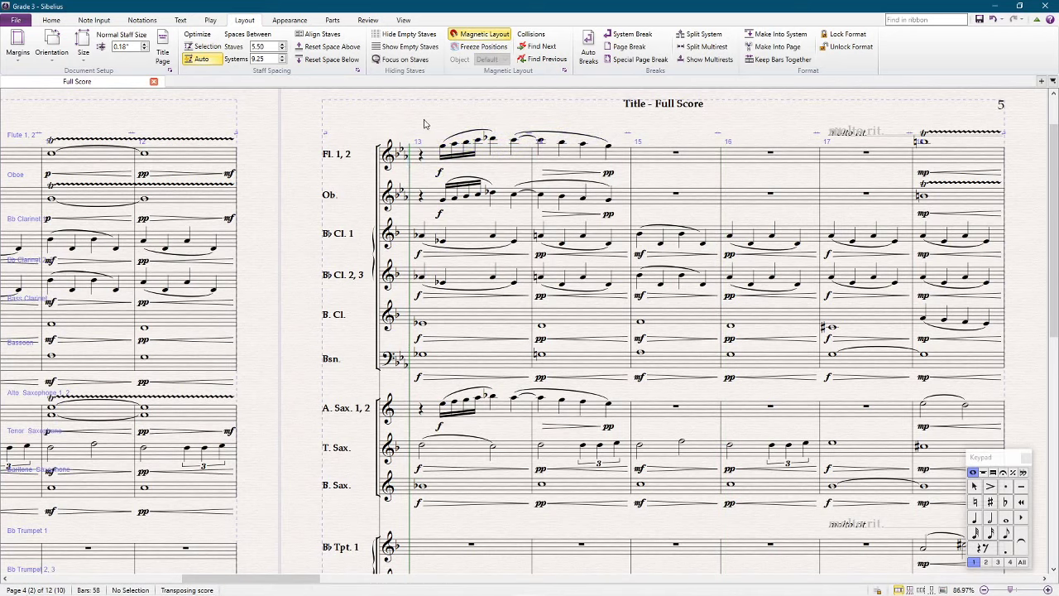
{"action": "key", "text": "space"}
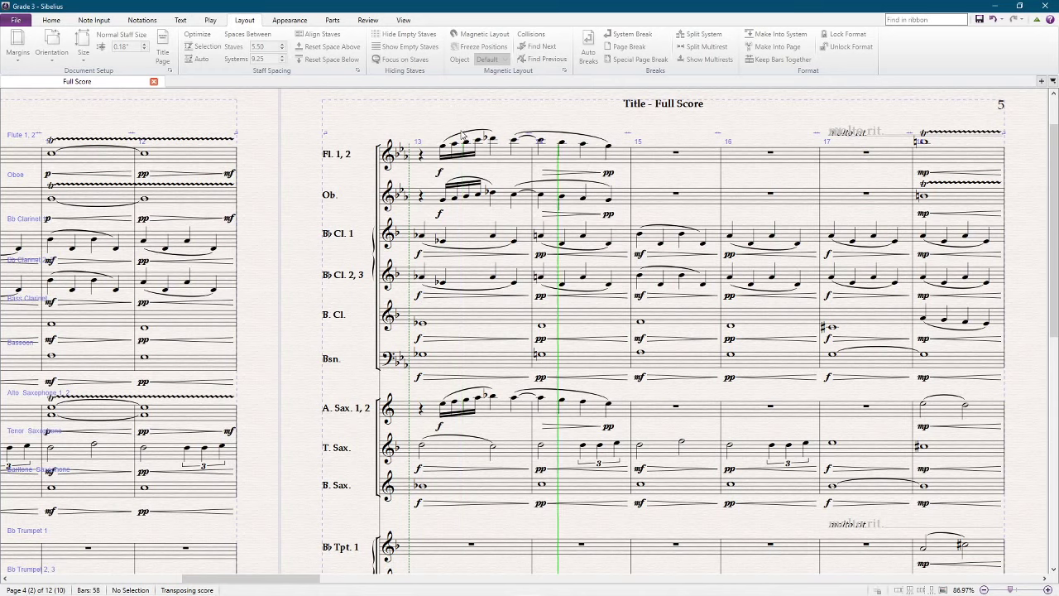
{"action": "key", "text": "space"}
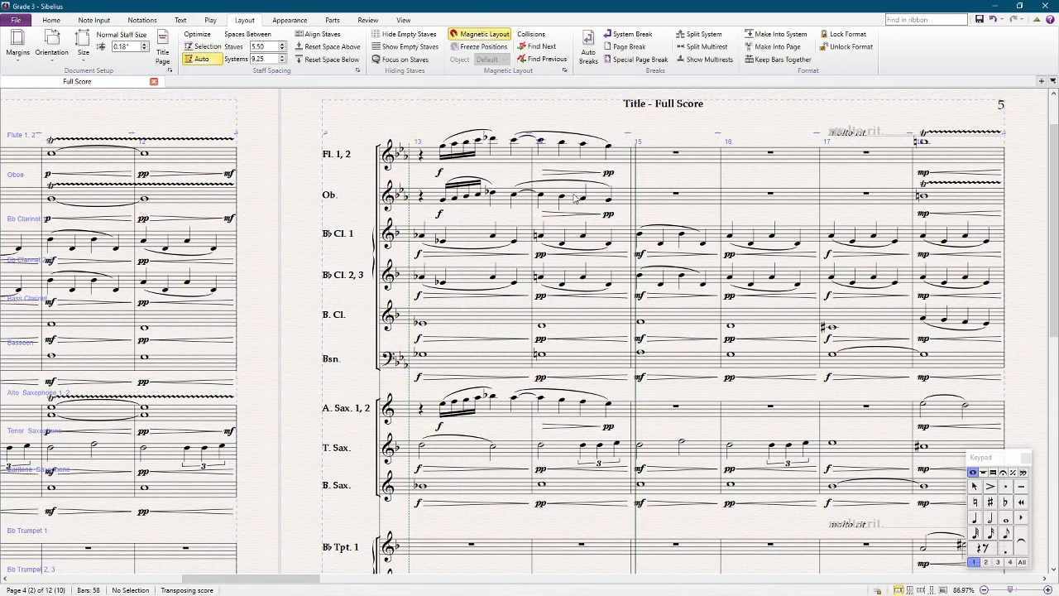
Change the third-beat notes in bar 14 of the oboe and flute to half notes
{"action": "left_click", "coordinate": [582, 201]}
{"action": "key", "text": "5"}
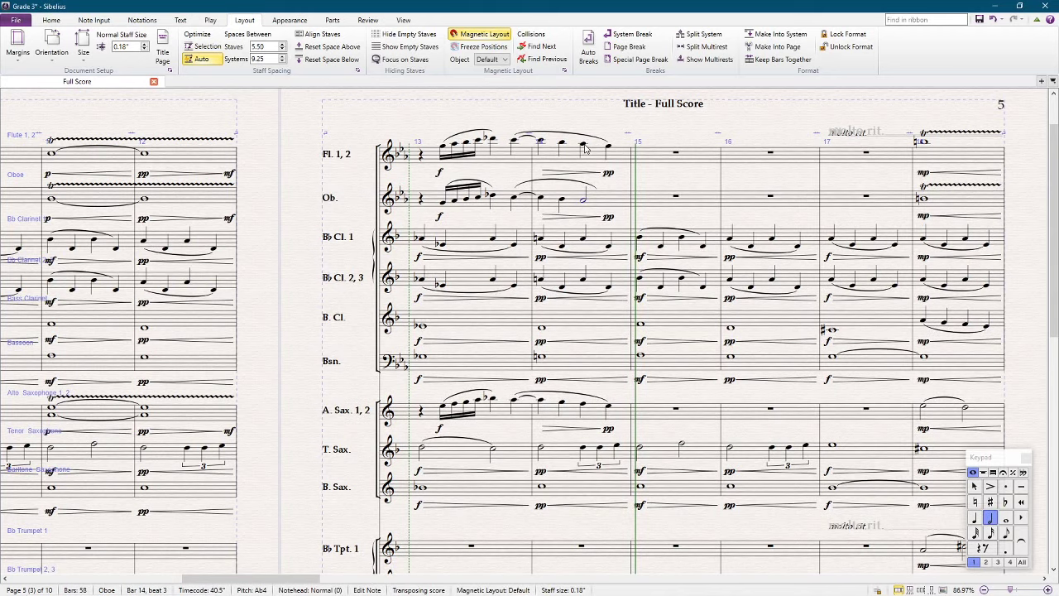
{"action": "left_click", "coordinate": [583, 144]}
{"action": "key", "text": "5"}
Delete the slurs starting on beat 4 of bar 13 in the flute, oboe and alto saxophone
{"action": "left_click", "coordinate": [567, 134]}
{"action": "key", "text": "Delete"}
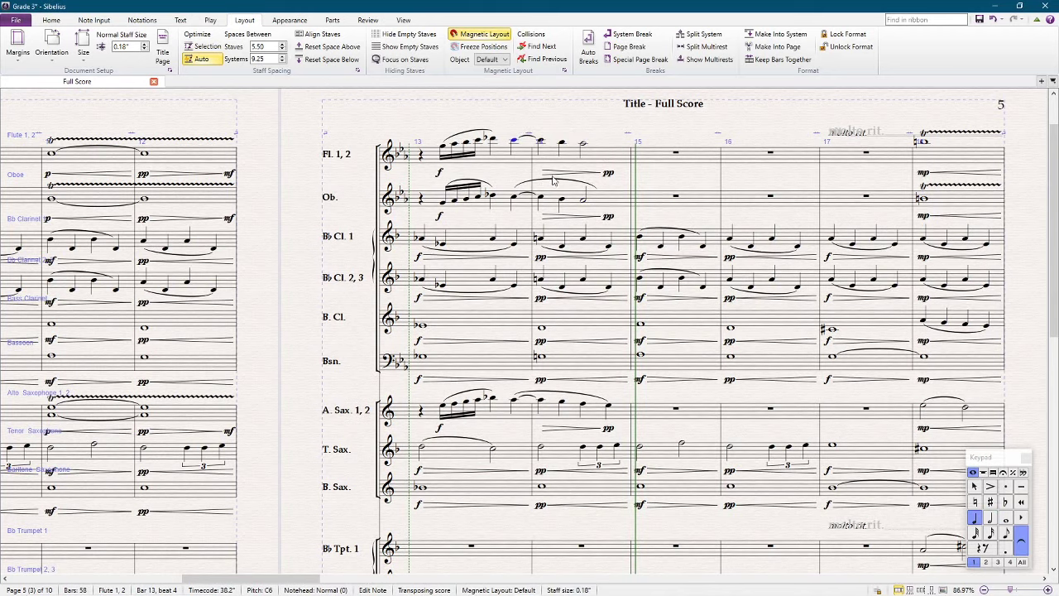
{"action": "left_click", "coordinate": [553, 183]}
{"action": "key", "text": "Delete"}
{"action": "left_click", "coordinate": [578, 400]}
{"action": "key", "text": "Delete"}
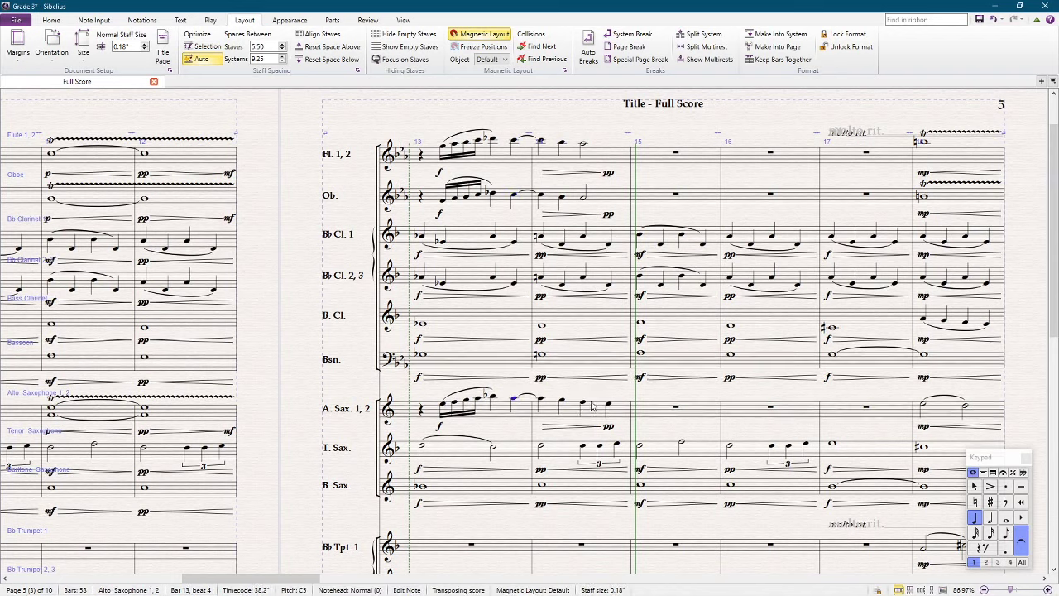
Make the alto saxophone's third-beat note in bar 14 a half note and slur to it from beat 4 of bar 13
{"action": "left_click", "coordinate": [583, 406]}
{"action": "key", "text": "5"}
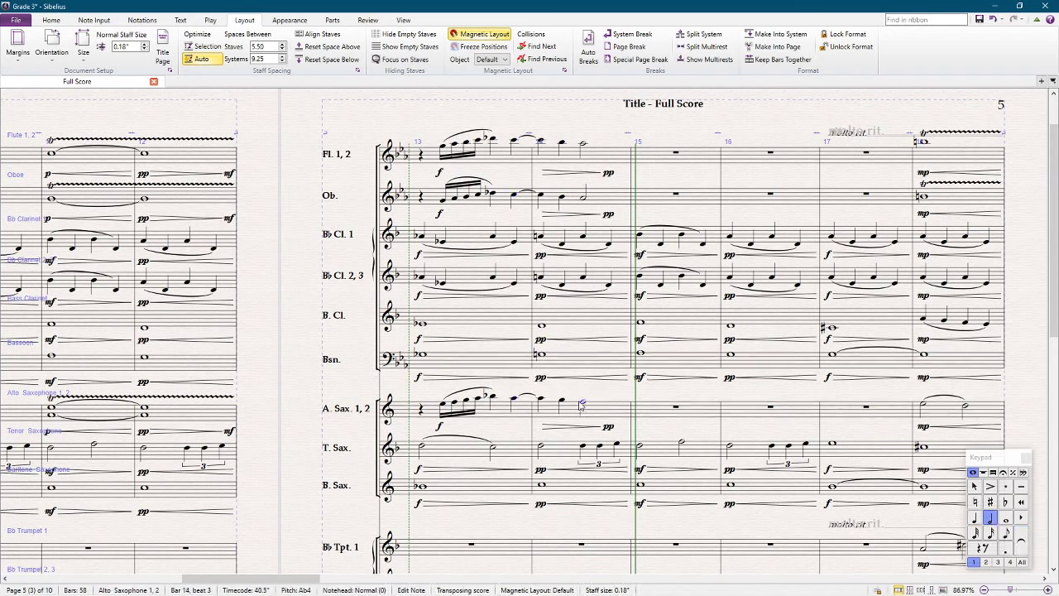
{"action": "left_click", "coordinate": [514, 400]}
{"action": "left_click", "coordinate": [581, 403], "text": "shift"}
{"action": "key", "text": "s"}
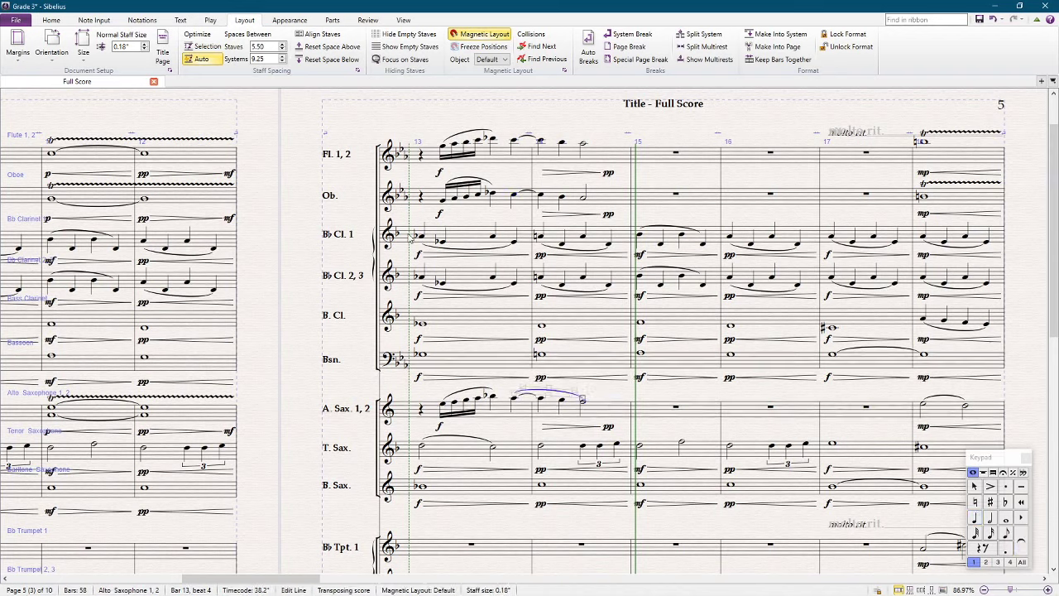
Slur the oboe and flute from beat 4 of bar 13 to the half note in bar 14, and save the score
{"action": "left_click", "coordinate": [515, 197]}
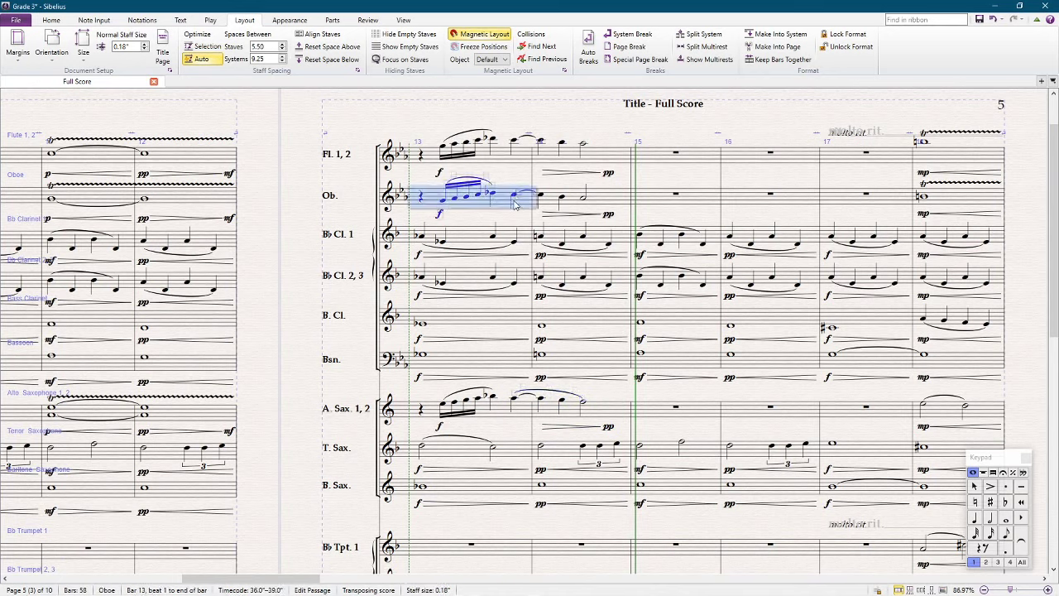
{"action": "left_click", "coordinate": [514, 196]}
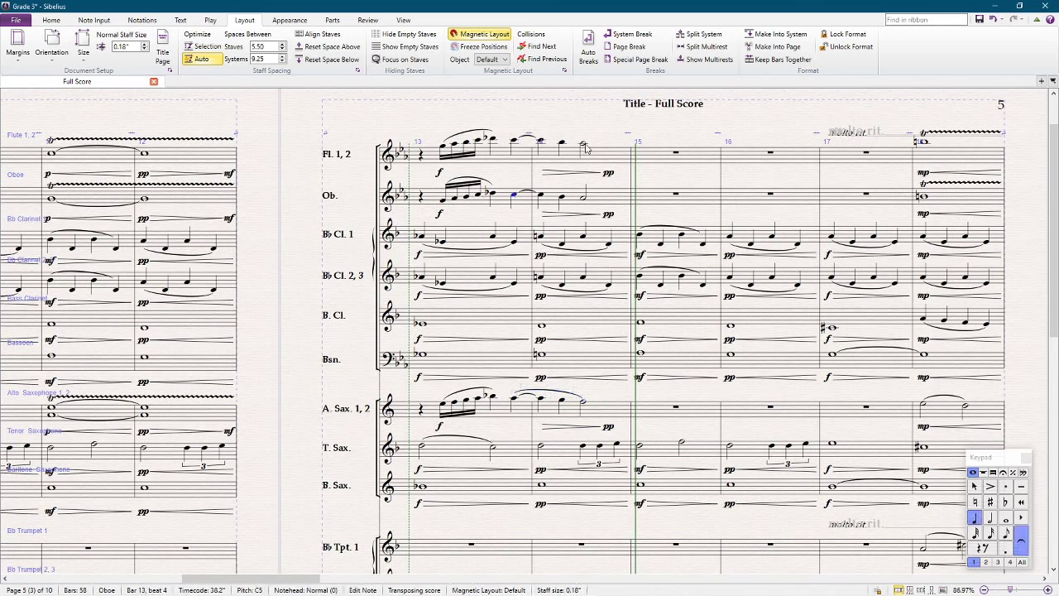
{"action": "left_click", "coordinate": [584, 144], "text": "shift"}
{"action": "key", "text": "s"}
{"action": "key", "text": "Escape"}
{"action": "key", "text": "ctrl+s"}
{"action": "scroll", "coordinate": [573, 130], "scroll_direction": "down", "scroll_amount": 4}
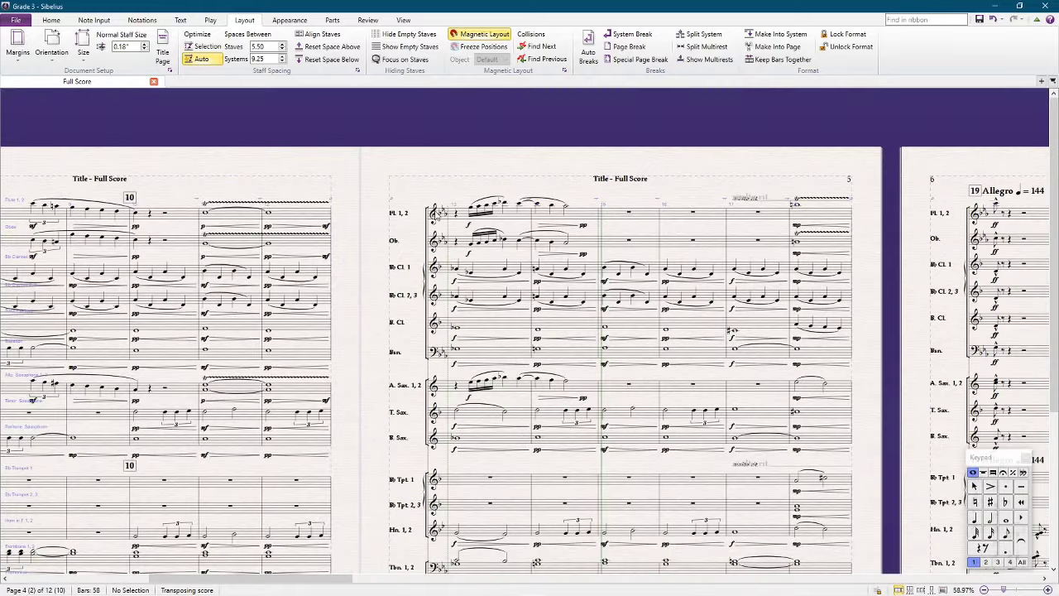
Play back the passage from bar 13 into bar 16 to hear the revised melody ending
{"action": "left_click", "coordinate": [464, 217]}
{"action": "key", "text": "Escape"}
{"action": "scroll", "coordinate": [476, 176], "scroll_direction": "down", "scroll_amount": 2}
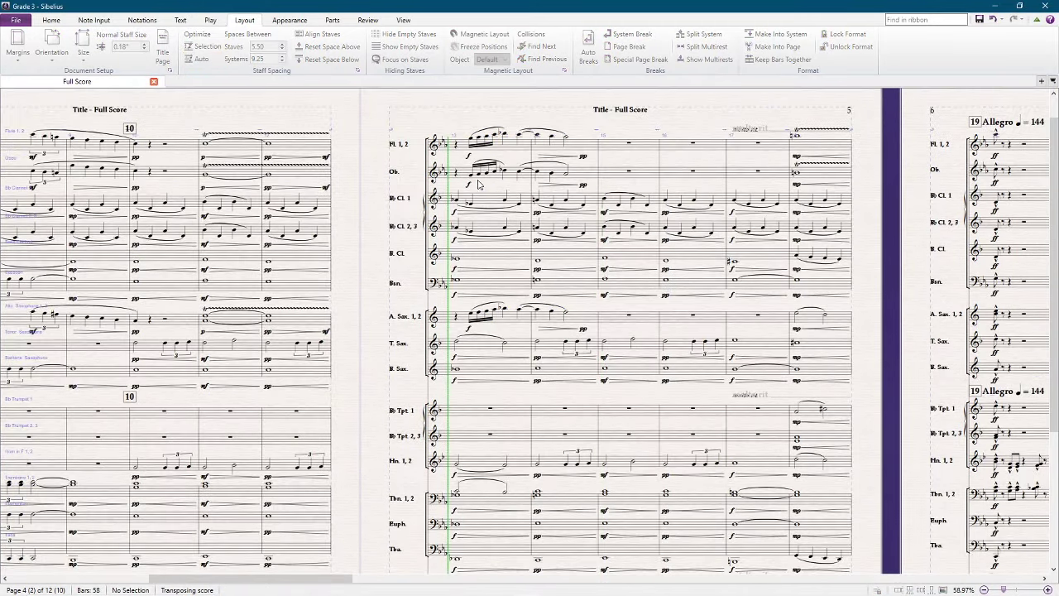
{"action": "key", "text": "space"}
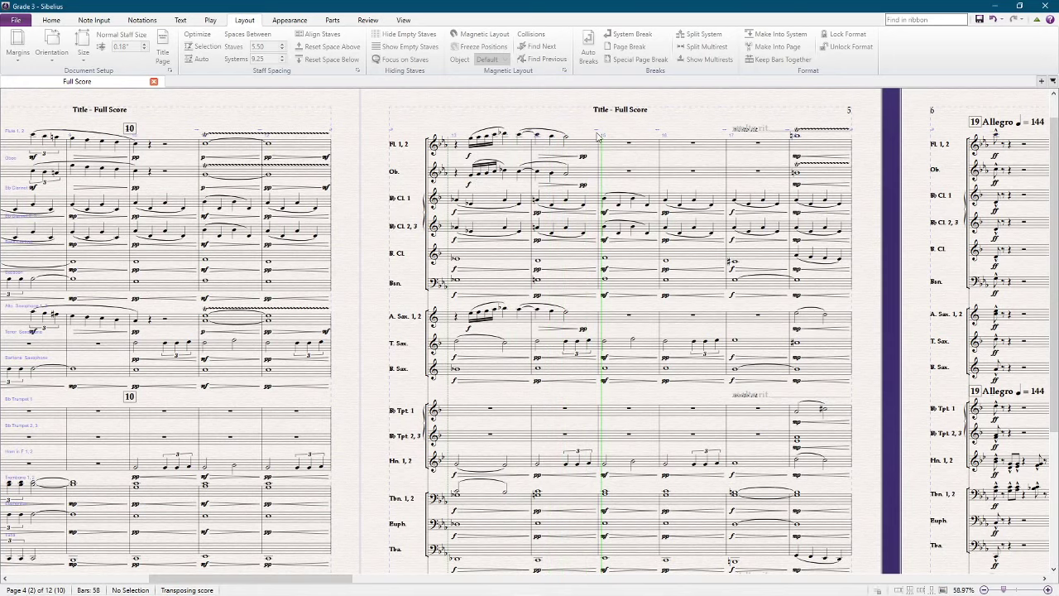
{"action": "left_click_drag", "start_coordinate": [703, 99], "coordinate": [499, 129]}
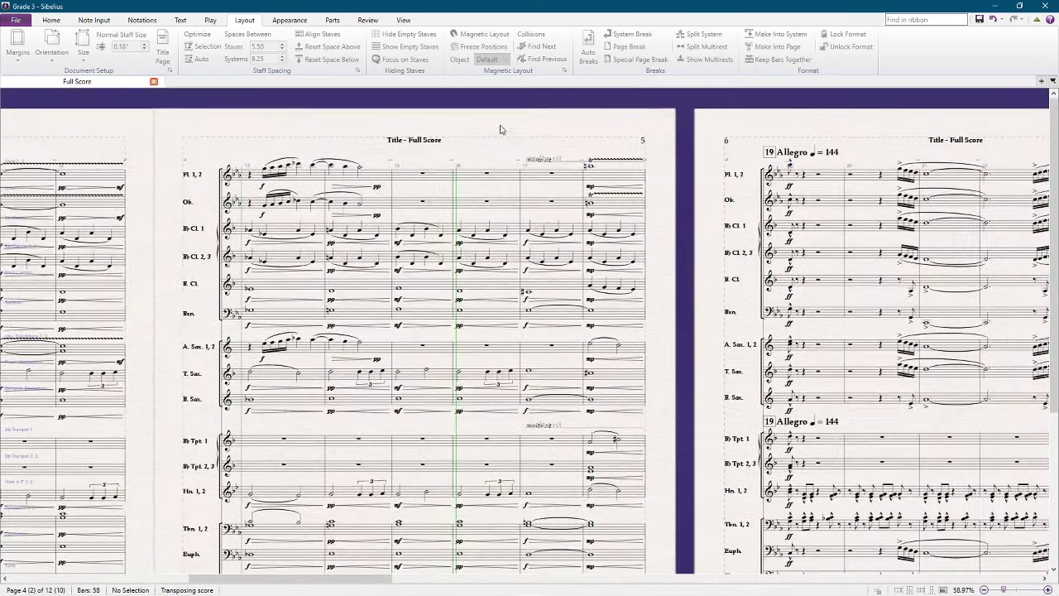
{"action": "key", "text": "space"}
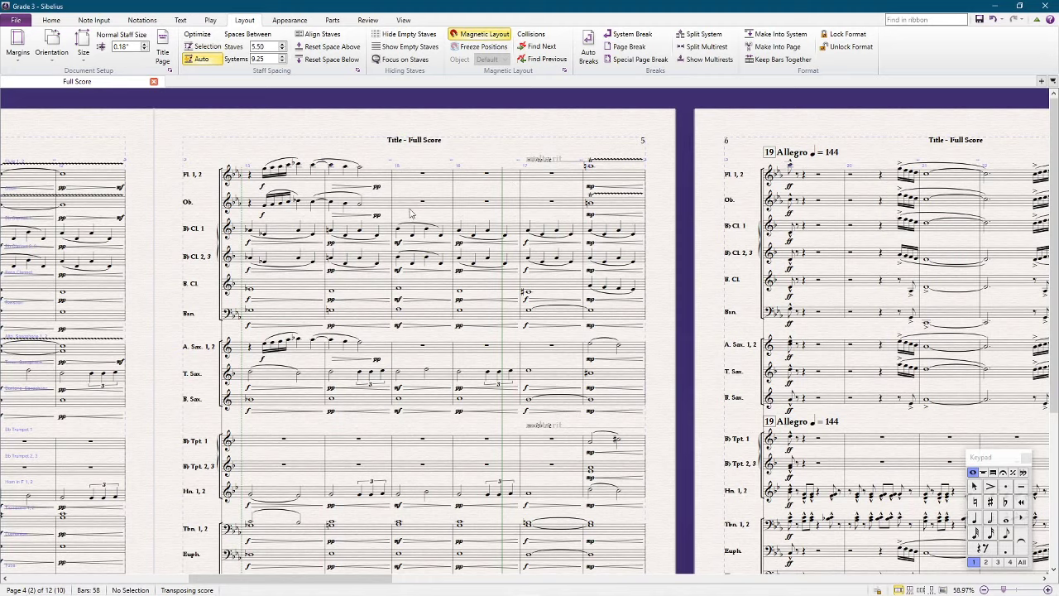
Play back the score from bar 7 up to the start of bar 13
{"action": "scroll", "coordinate": [413, 214], "scroll_direction": "down", "scroll_amount": 1}
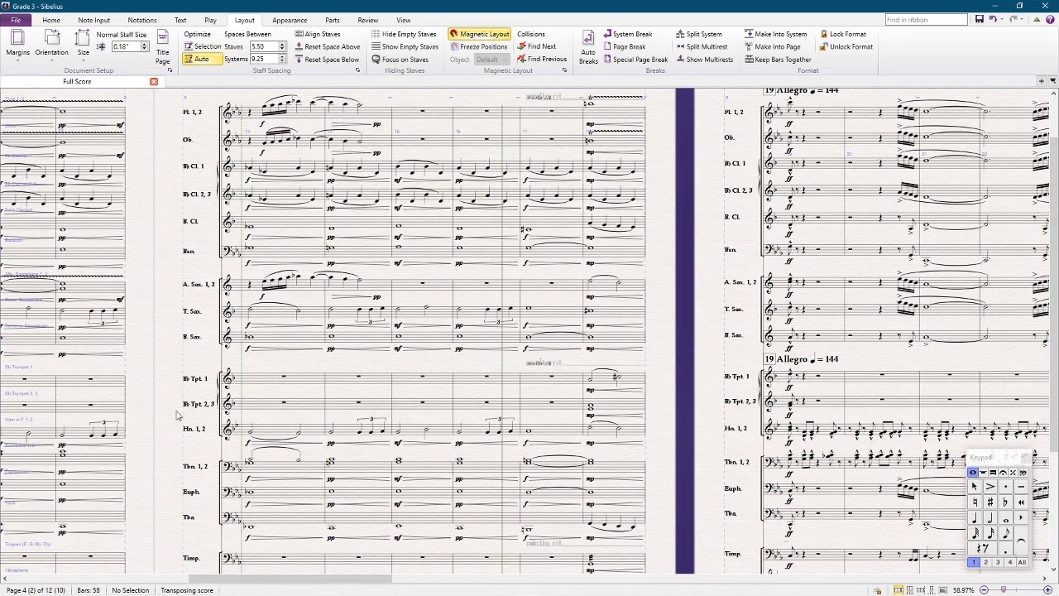
{"action": "left_click_drag", "start_coordinate": [154, 198], "coordinate": [529, 230]}
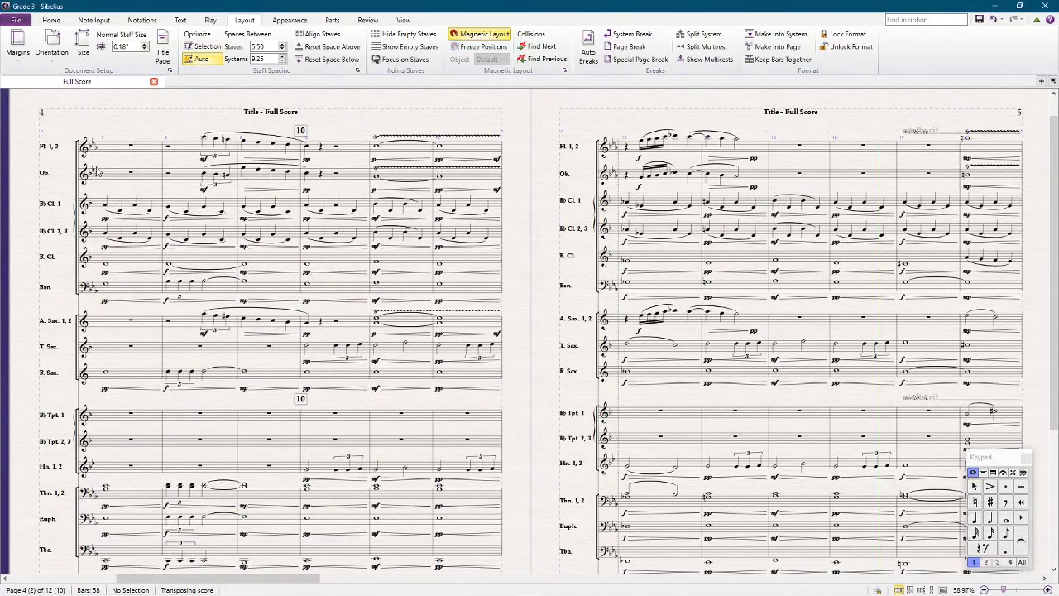
{"action": "left_click", "coordinate": [113, 149]}
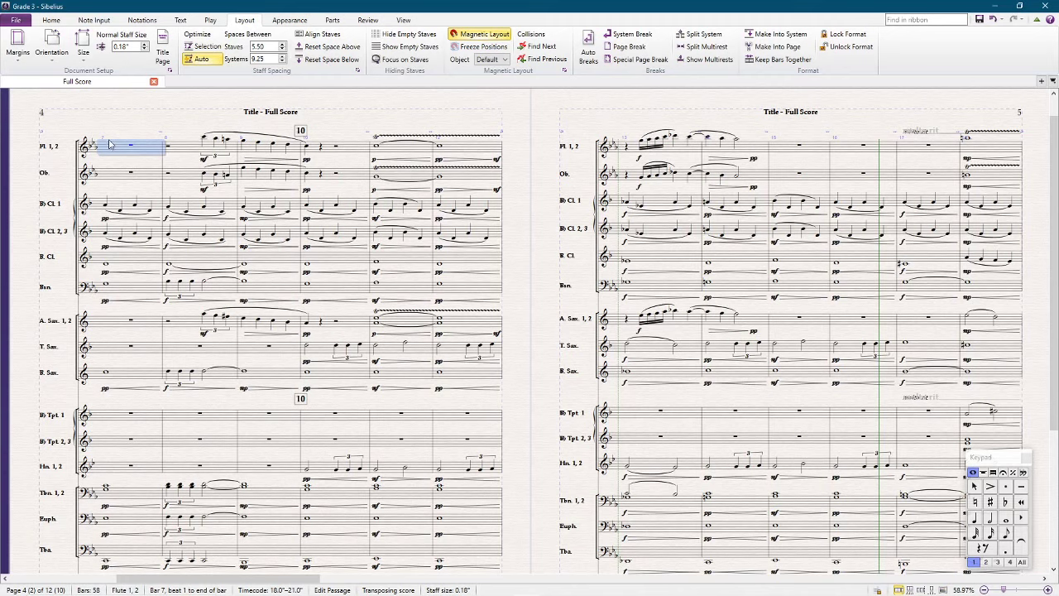
{"action": "left_click", "coordinate": [145, 107]}
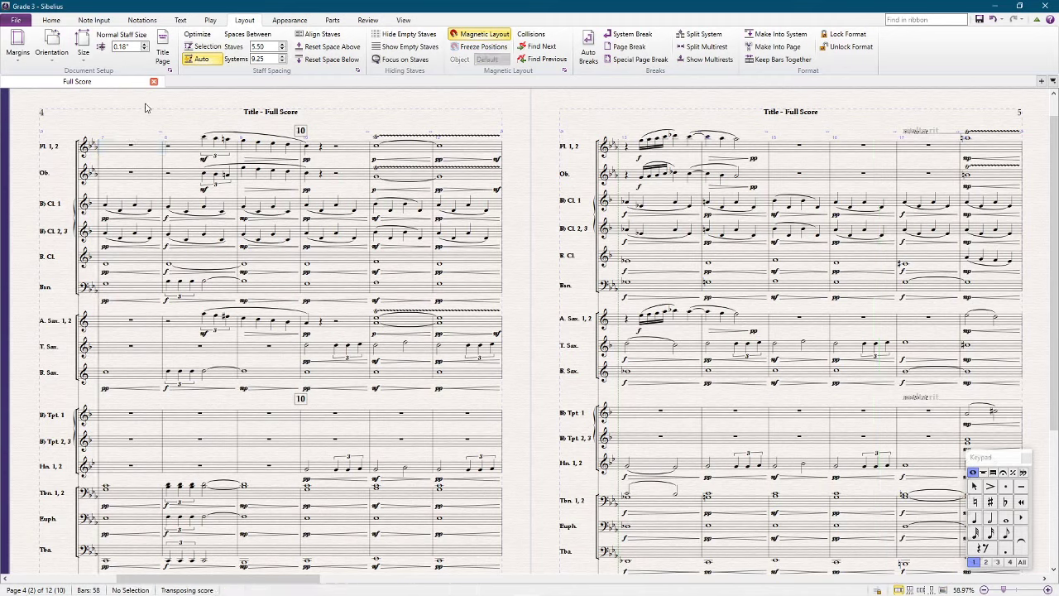
{"action": "key", "text": "space"}
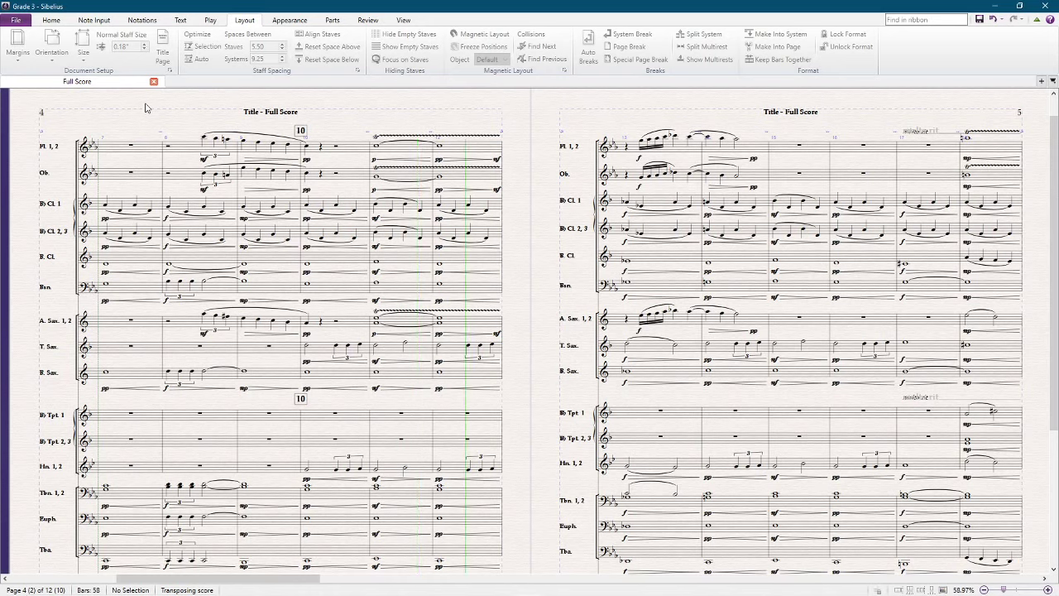
{"action": "key", "text": "space"}
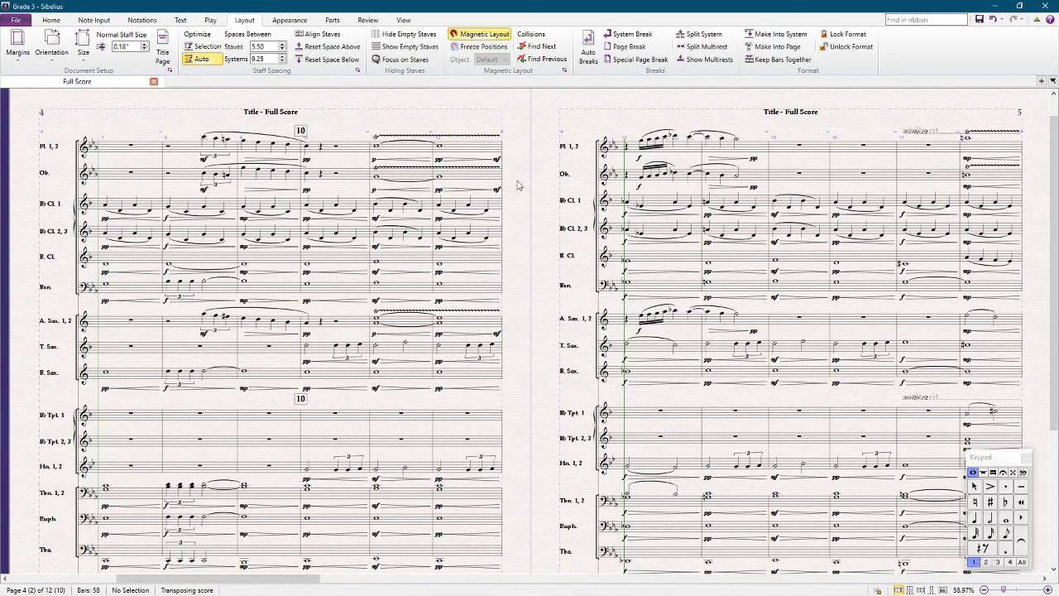
Replace the flute's pp and hairpin in bar 12 with an mf and a diminuendo hairpin
{"action": "scroll", "coordinate": [530, 180], "scroll_direction": "up", "scroll_amount": 1, "text": "ctrl"}
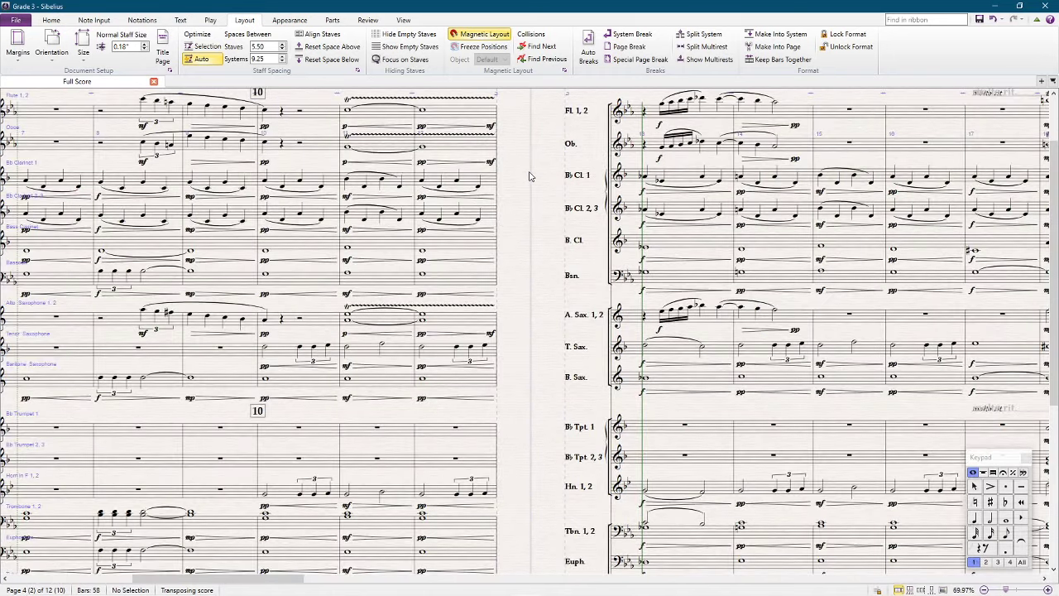
{"action": "scroll", "coordinate": [568, 201], "scroll_direction": "up", "scroll_amount": 1, "text": "ctrl"}
{"action": "scroll", "coordinate": [595, 249], "scroll_direction": "up", "scroll_amount": 2, "text": "ctrl"}
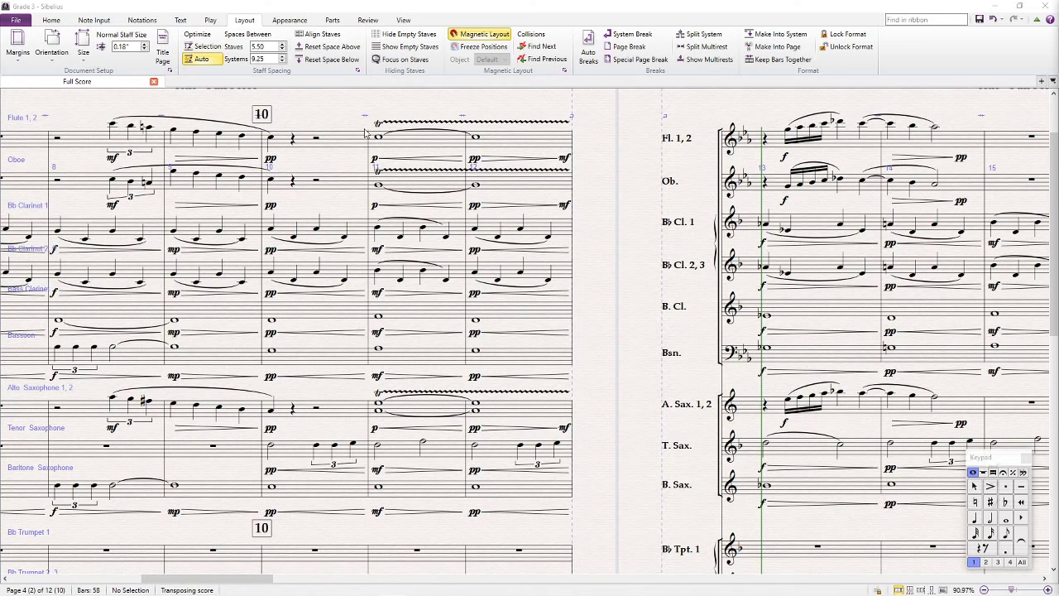
{"action": "left_click", "coordinate": [475, 162]}
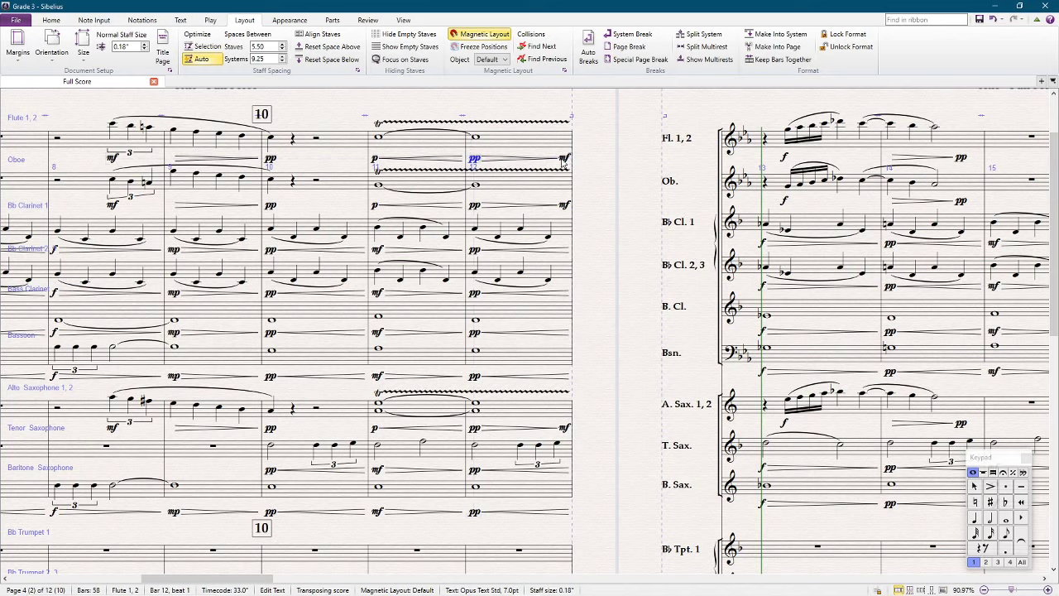
{"action": "left_click", "coordinate": [564, 159]}
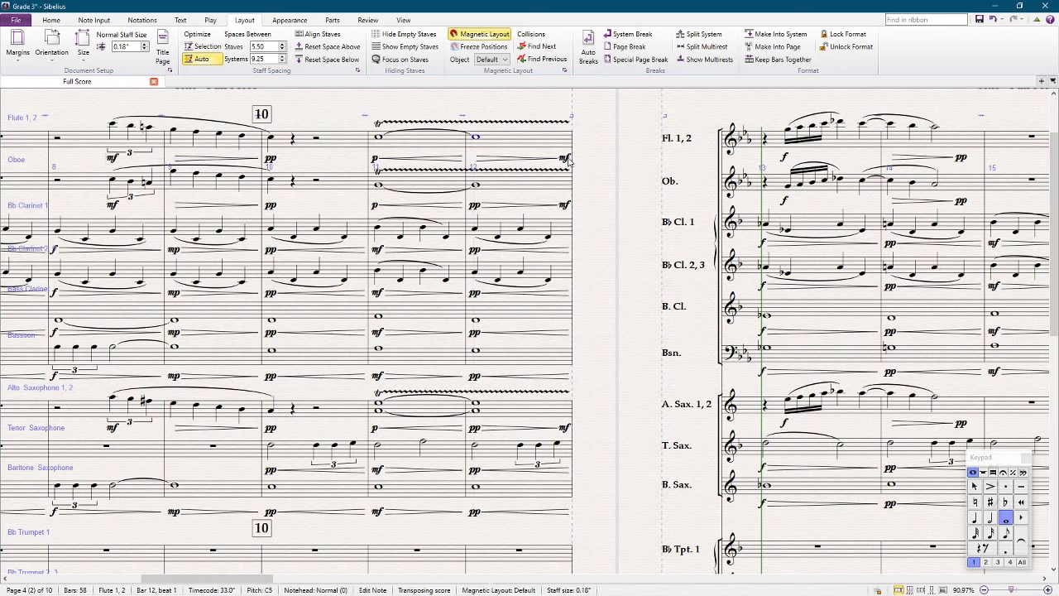
{"action": "left_click", "coordinate": [509, 142]}
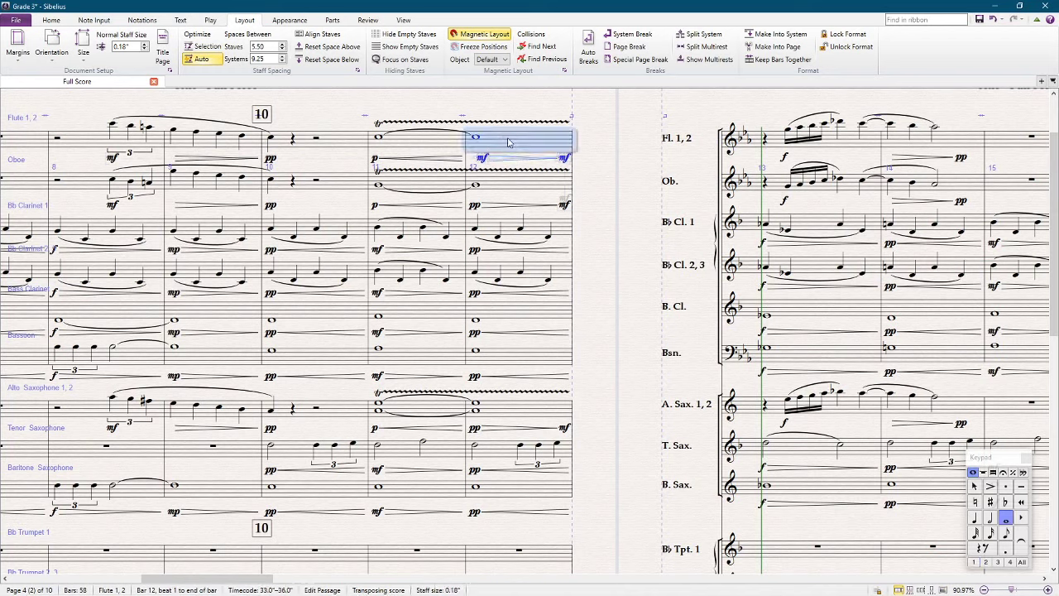
{"action": "key", "text": "Delete"}
{"action": "left_click", "coordinate": [377, 162]}
{"action": "left_click", "coordinate": [499, 143]}
{"action": "key", "text": "ctrl+e"}
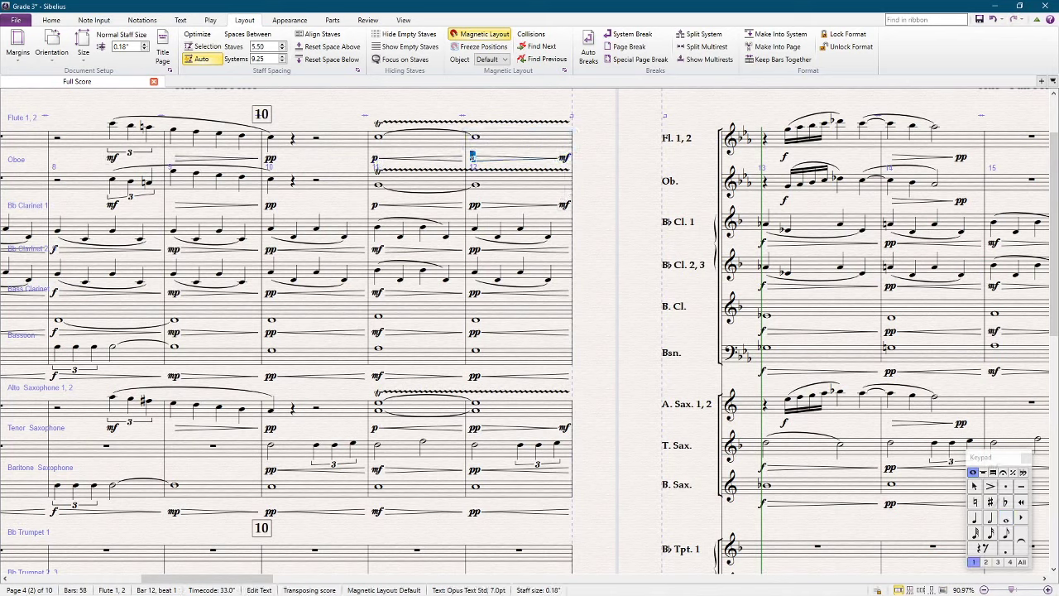
{"action": "type", "text": "mf"}
{"action": "left_click", "coordinate": [609, 142]}
Change the flute's dynamic at the end of bar 12 to pp
{"action": "double_click", "coordinate": [563, 157]}
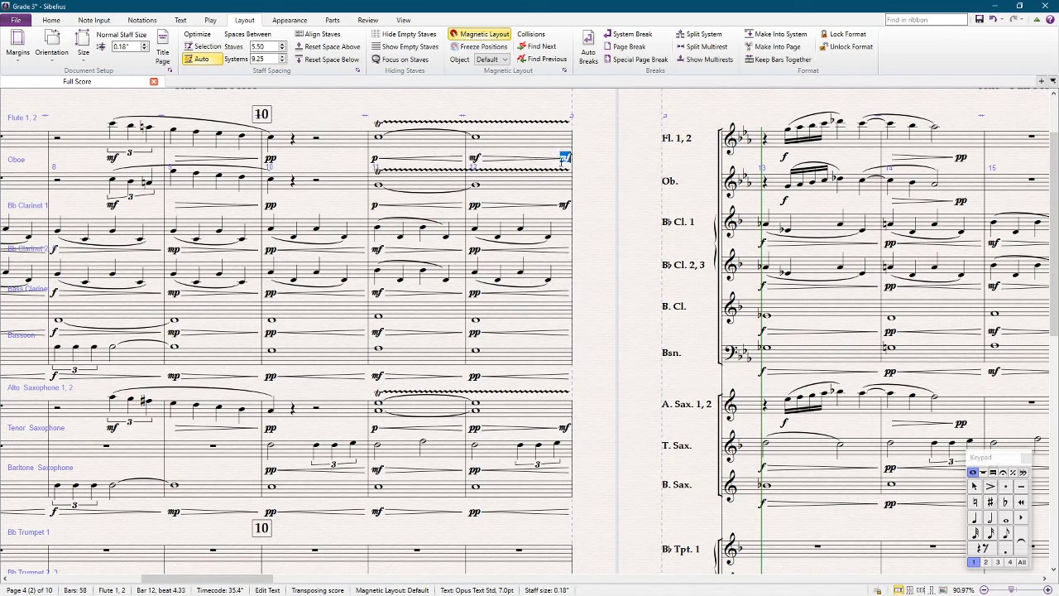
{"action": "type", "text": "pp"}
{"action": "left_click", "coordinate": [610, 150]}
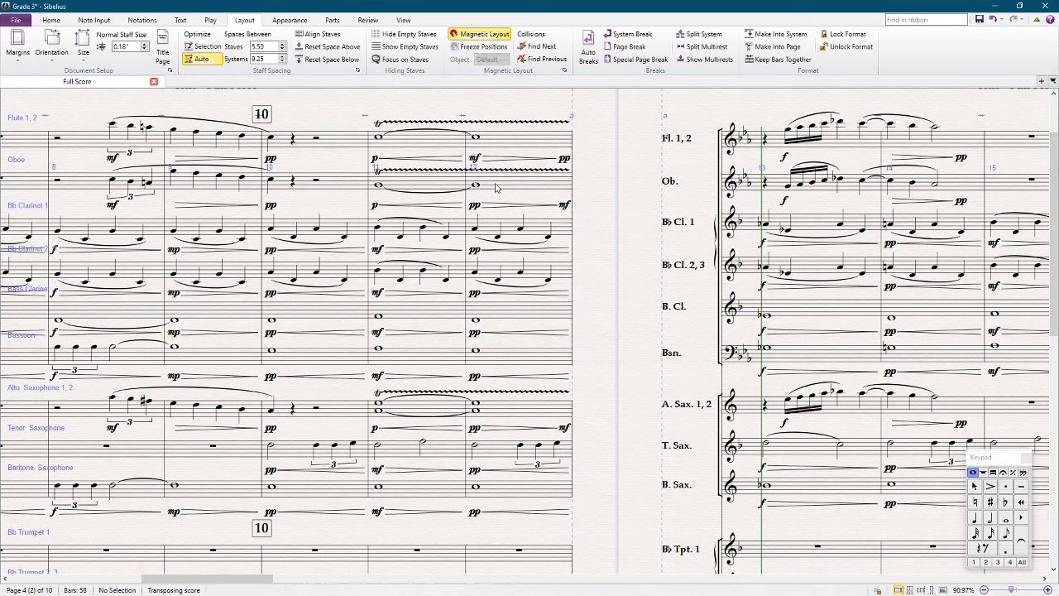
Replace the oboe's bar 12 dynamics with copies of the flute's mf, hairpin and pp
{"action": "left_click", "coordinate": [493, 149]}
{"action": "left_click", "coordinate": [494, 155]}
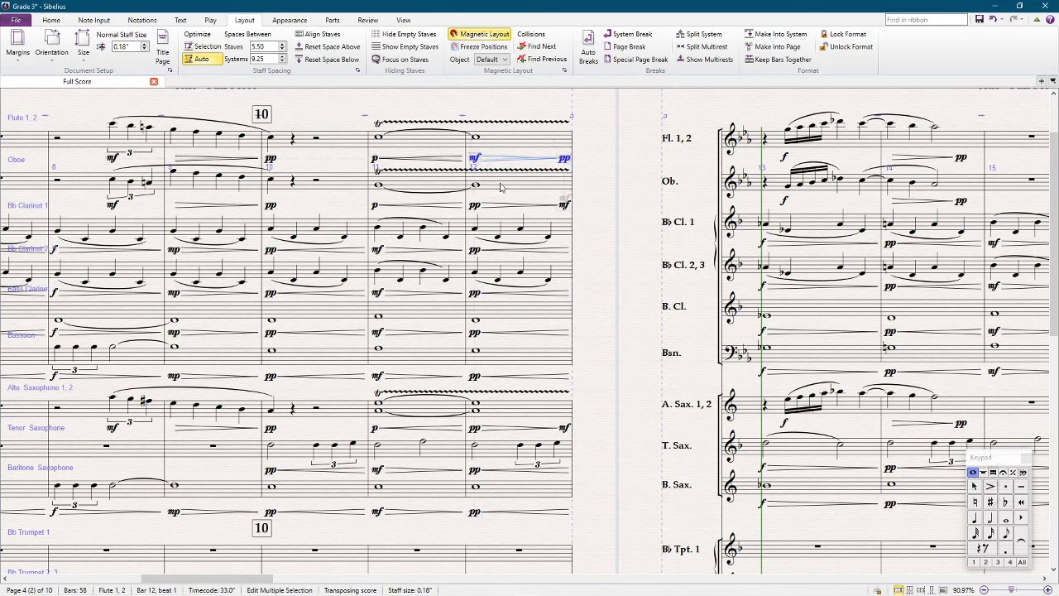
{"action": "left_click", "coordinate": [501, 187]}
{"action": "key", "text": "ctrl+shift+alt+d"}
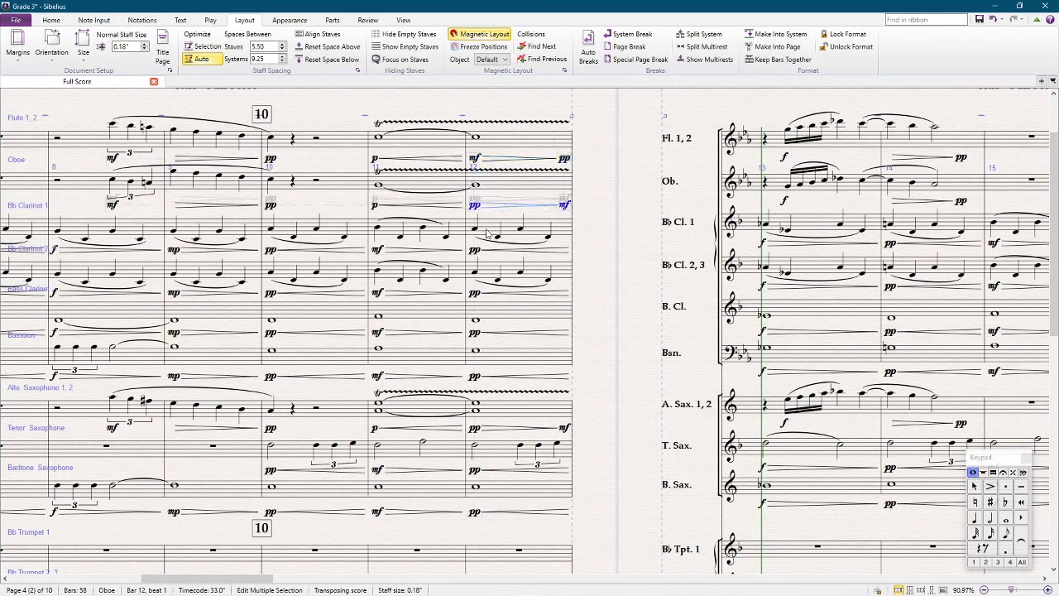
{"action": "key", "text": "Delete"}
{"action": "left_click", "coordinate": [513, 186]}
{"action": "key", "text": "ctrl+z"}
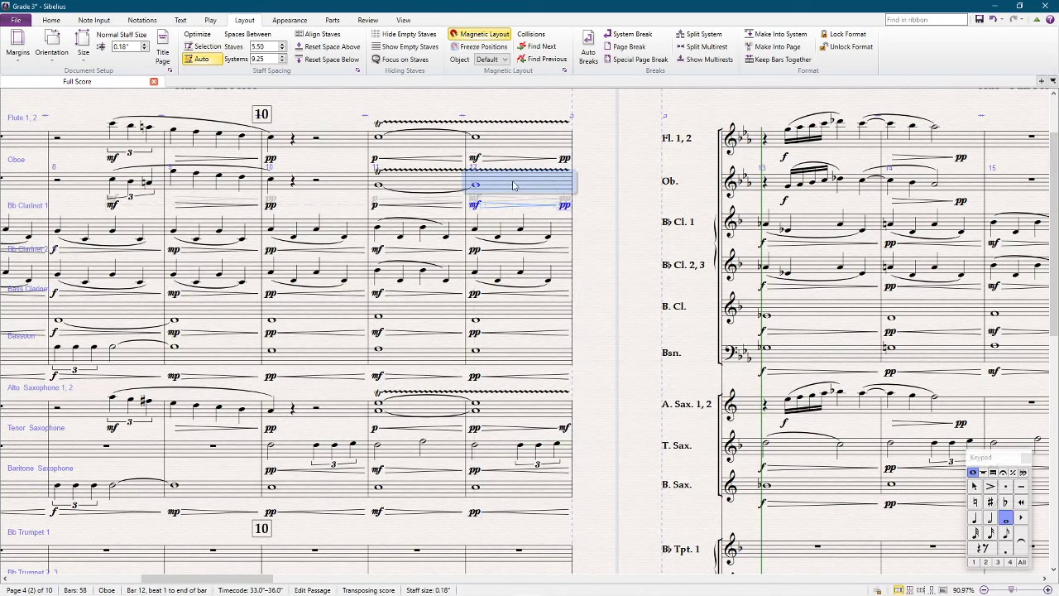
Replace the alto saxophone's bar 12 dynamics with copies of the oboe's mf, diminuendo hairpin and pp
{"action": "left_click", "coordinate": [507, 414]}
{"action": "key", "text": "ctrl+shift+alt+d"}
{"action": "key", "text": "Delete"}
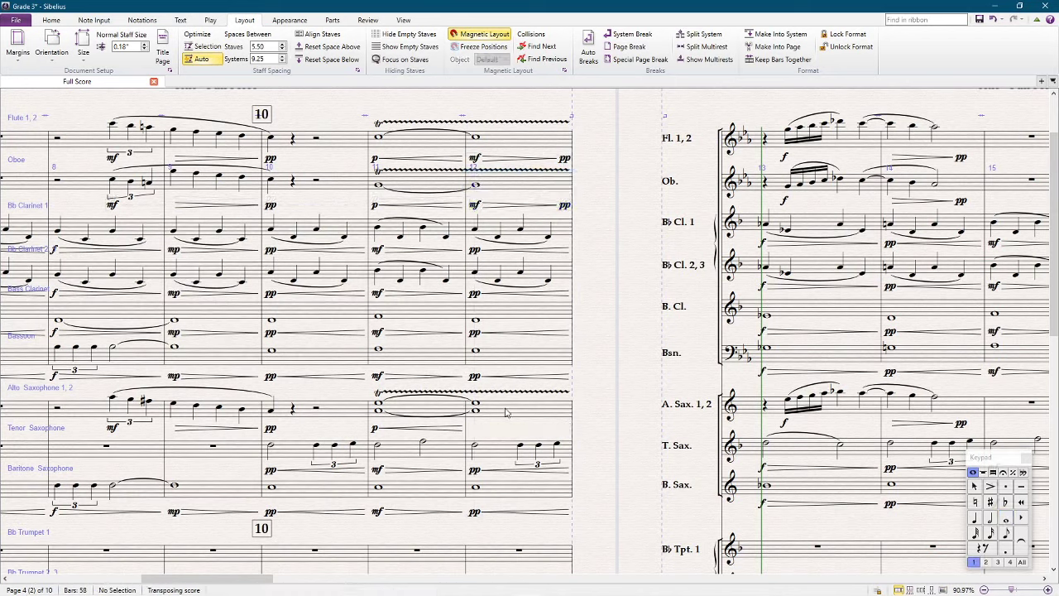
{"action": "left_click", "coordinate": [505, 412]}
{"action": "key", "text": "ctrl+z"}
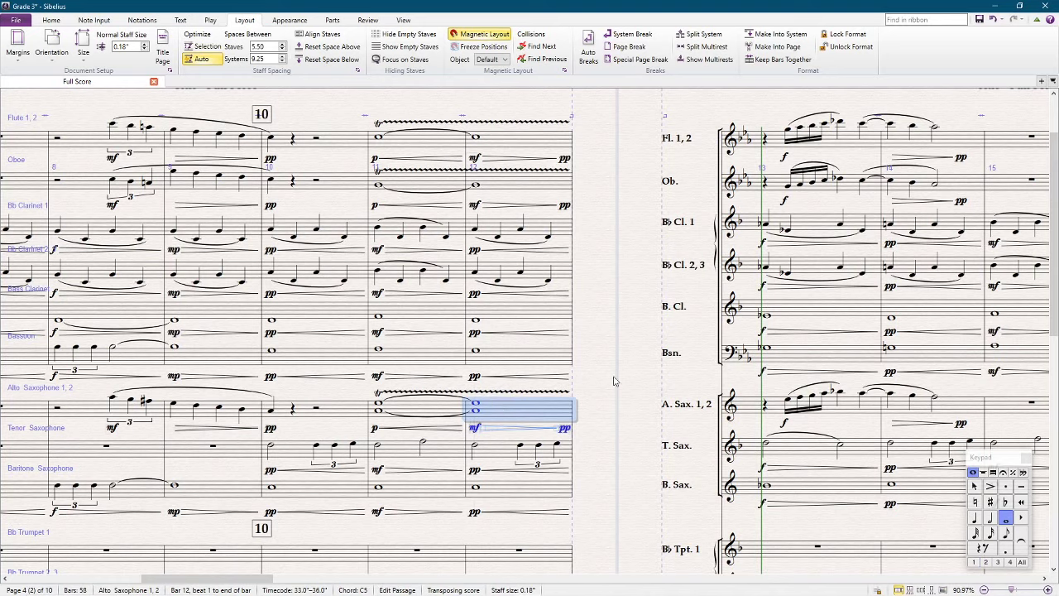
{"action": "key", "text": "Escape"}
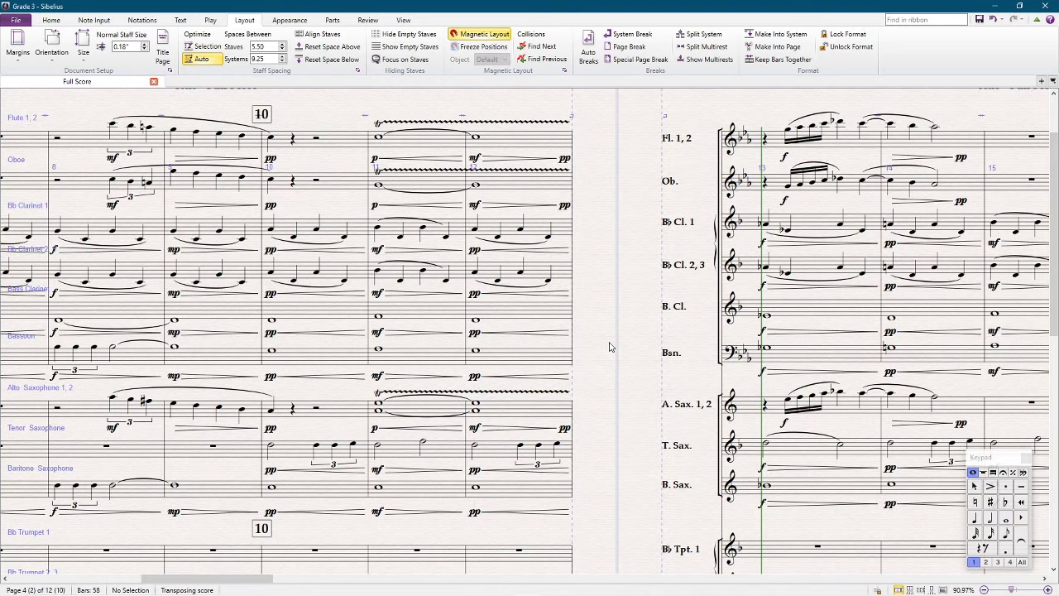
Play back the passage from bar 7 into bar 13 to hear the revised bar 12 dynamics
{"action": "key", "text": "ctrl+minus"}
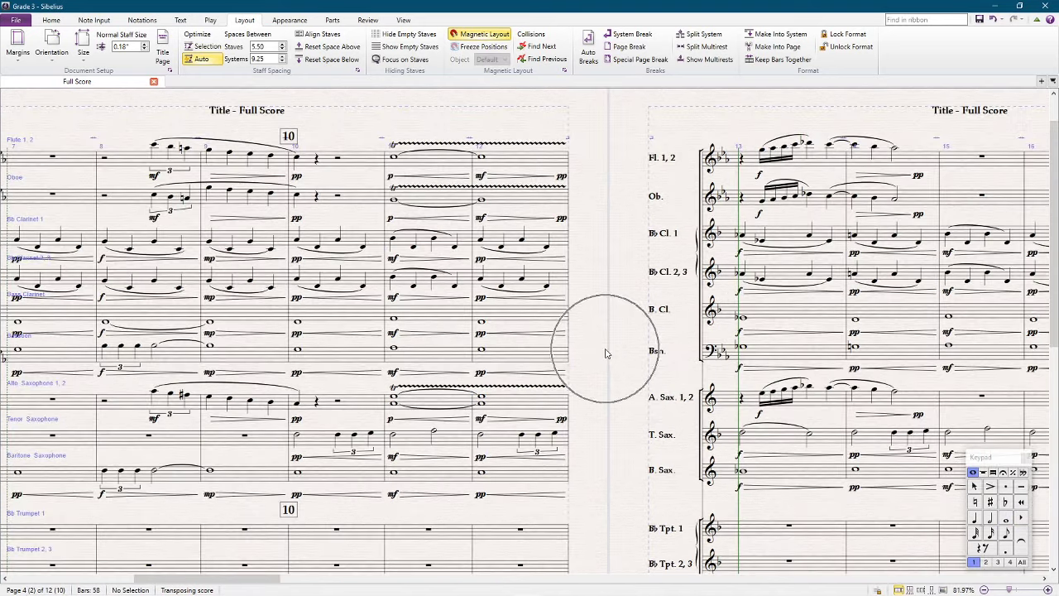
{"action": "key", "text": "ctrl+space"}
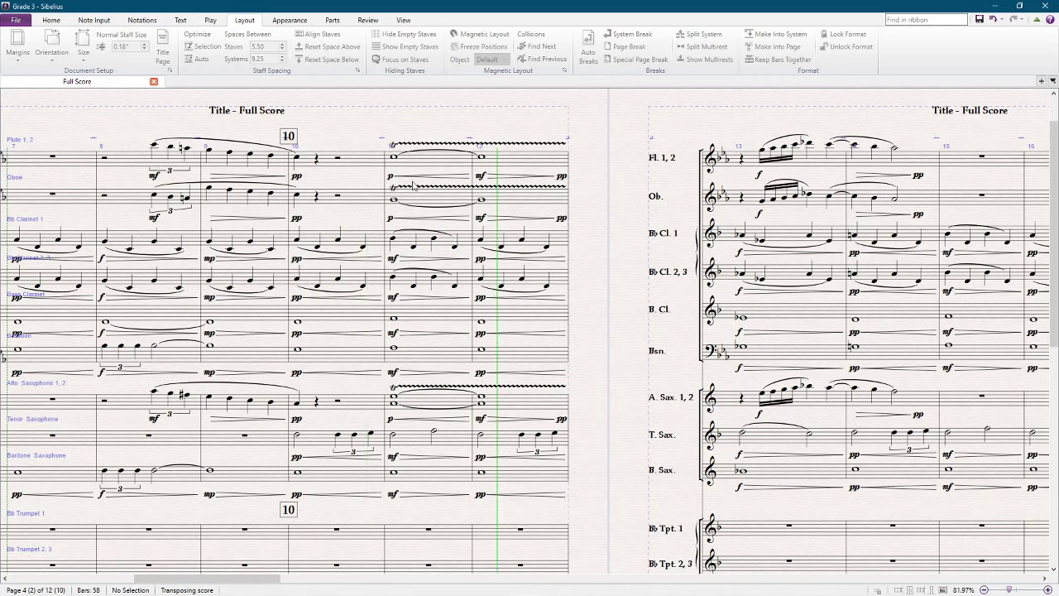
{"action": "key", "text": "shift+p"}
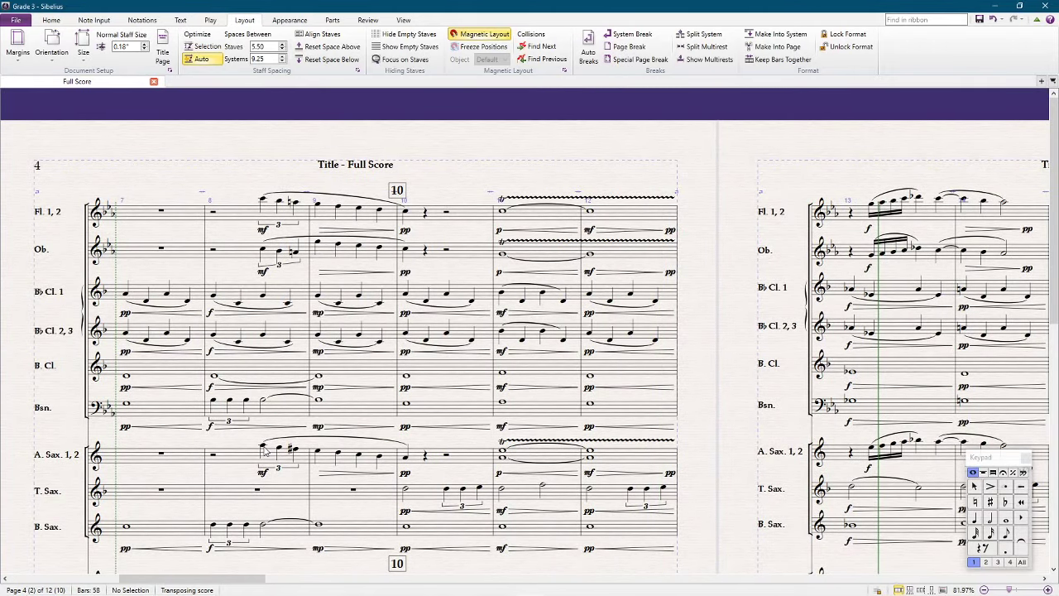
Copy the tenor saxophone's bar 10 triplet to beat 3 of the alto saxophone's bar 10, raising its second note to Eb4 and third to F4
{"action": "left_click", "coordinate": [447, 490]}
{"action": "left_click", "coordinate": [480, 490], "text": "shift"}
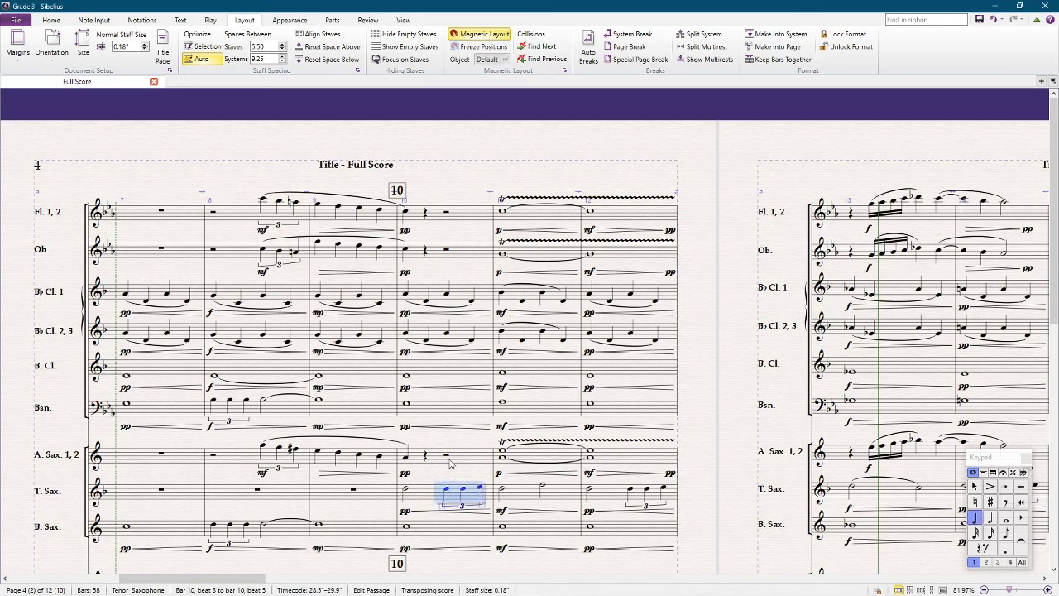
{"action": "left_click", "coordinate": [446, 461], "text": "alt"}
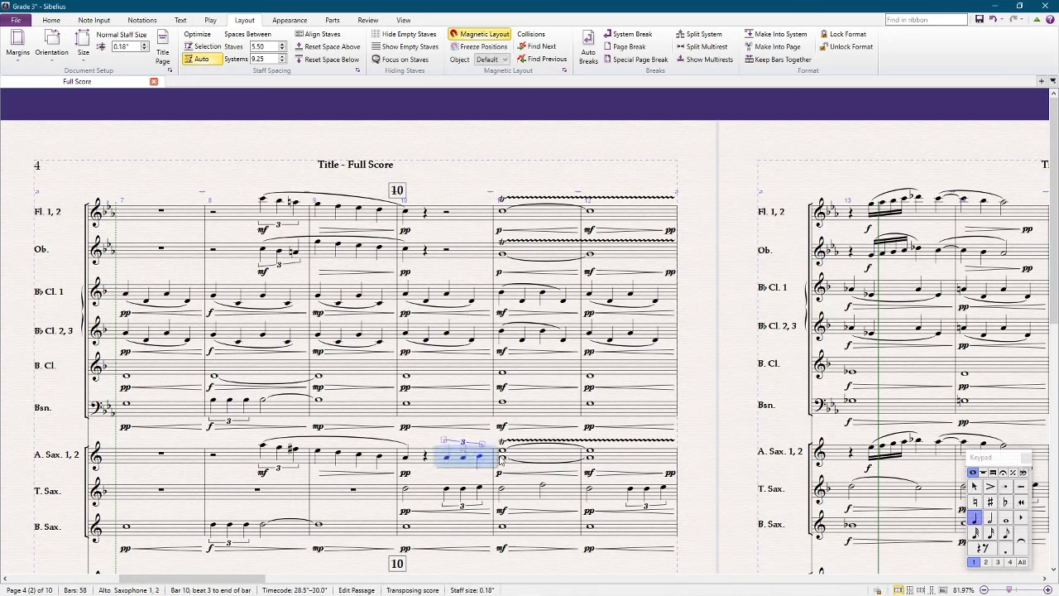
{"action": "left_click", "coordinate": [478, 460]}
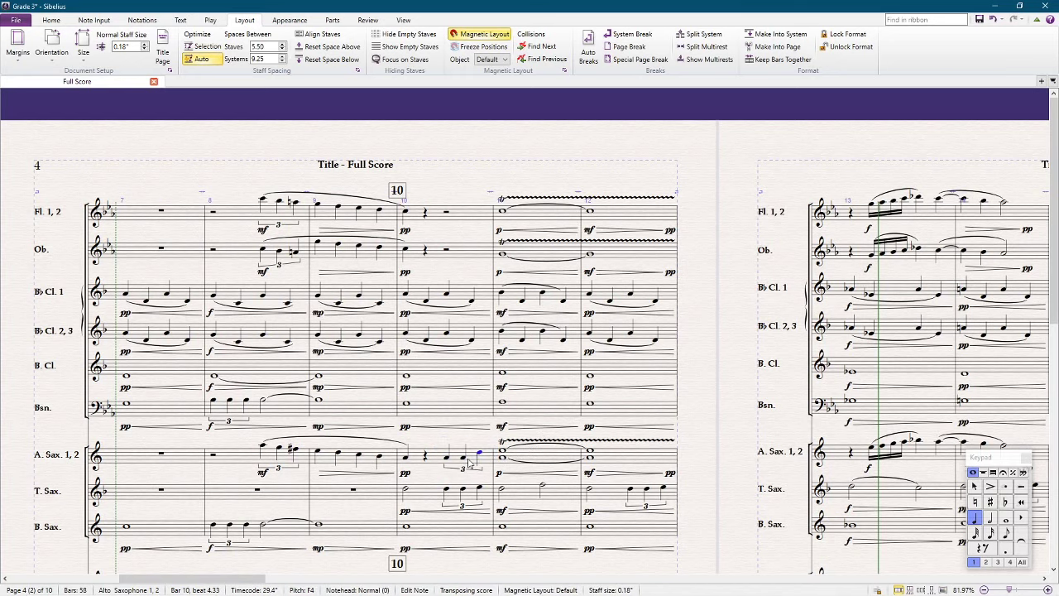
{"action": "left_click", "coordinate": [462, 459]}
{"action": "key", "text": "Up"}
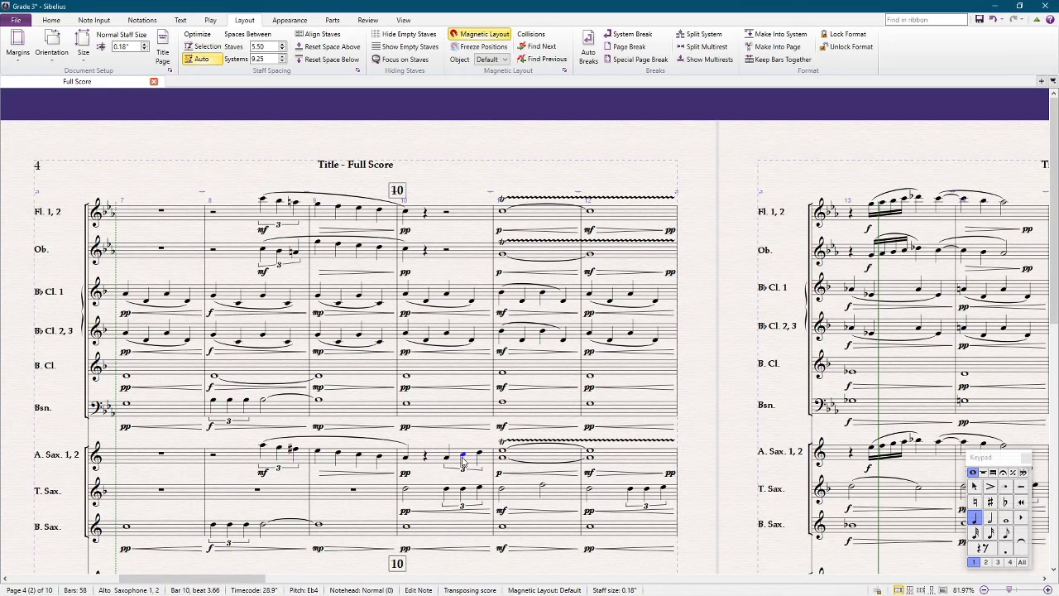
Add a slur over the alto saxophone's three triplet notes in bar 10
{"action": "key", "text": "Right"}
{"action": "key", "text": "Right"}
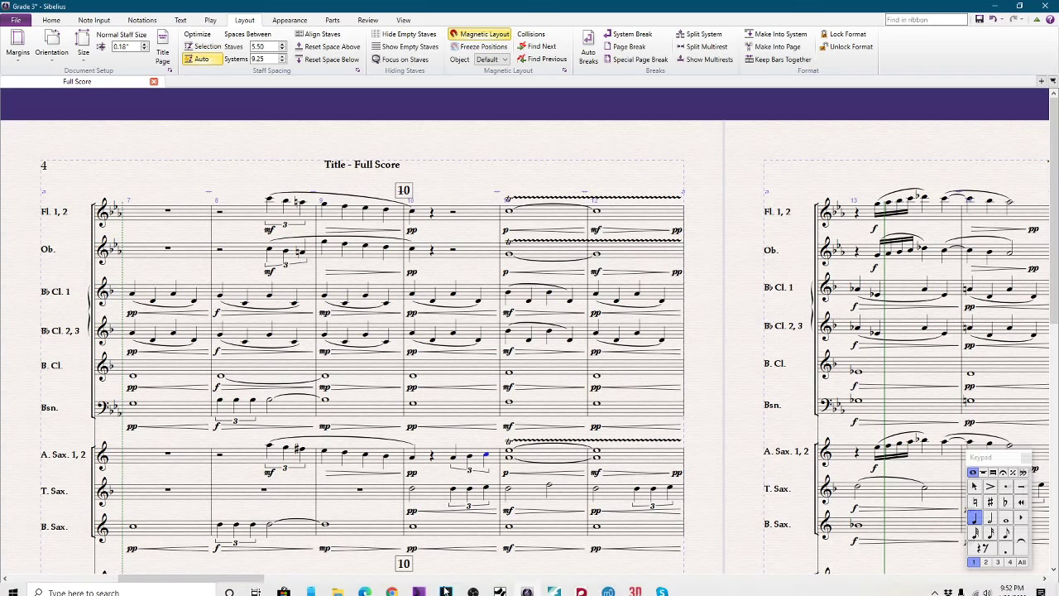
{"action": "left_click", "coordinate": [453, 460], "text": "shift"}
{"action": "key", "text": "s"}
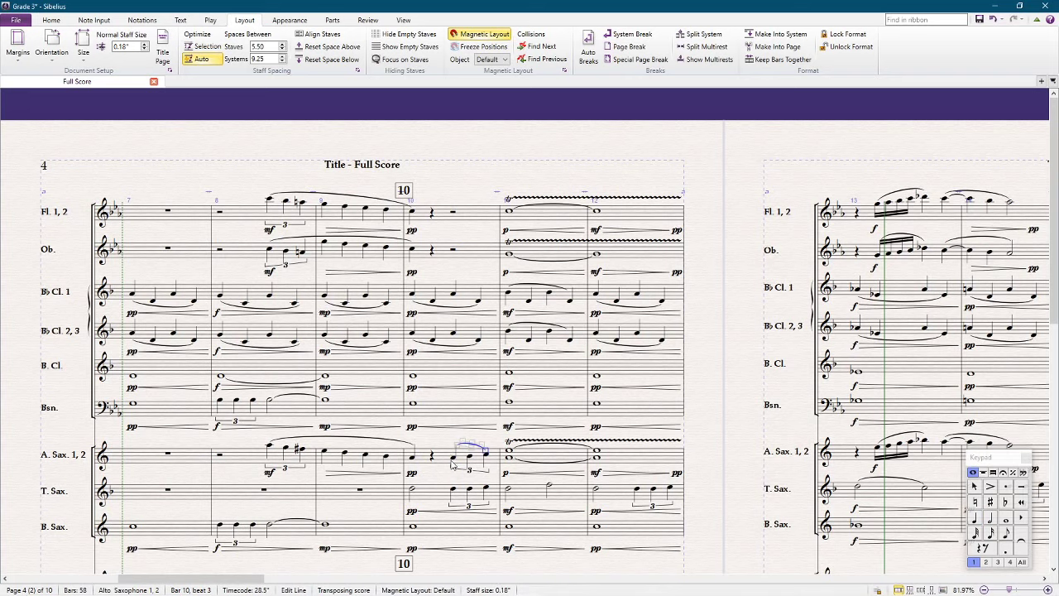
Copy the alto saxophone's slurred bar 10 triplet to the oboe transposed up an octave, and copy that result to the flute
{"action": "left_click", "coordinate": [452, 460]}
{"action": "left_click", "coordinate": [487, 455], "text": "shift"}
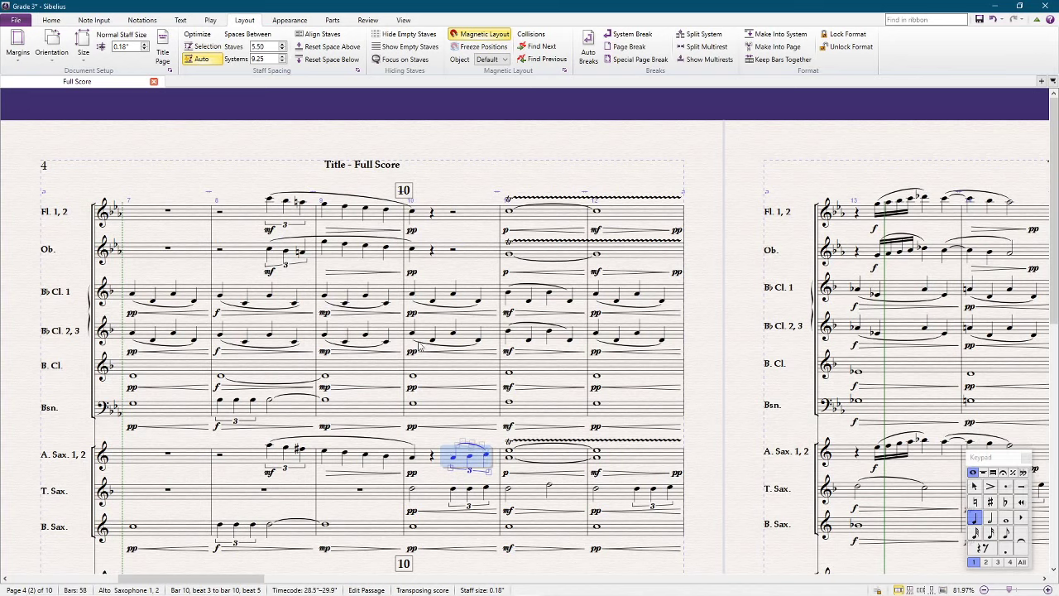
{"action": "left_click", "coordinate": [447, 257], "text": "alt"}
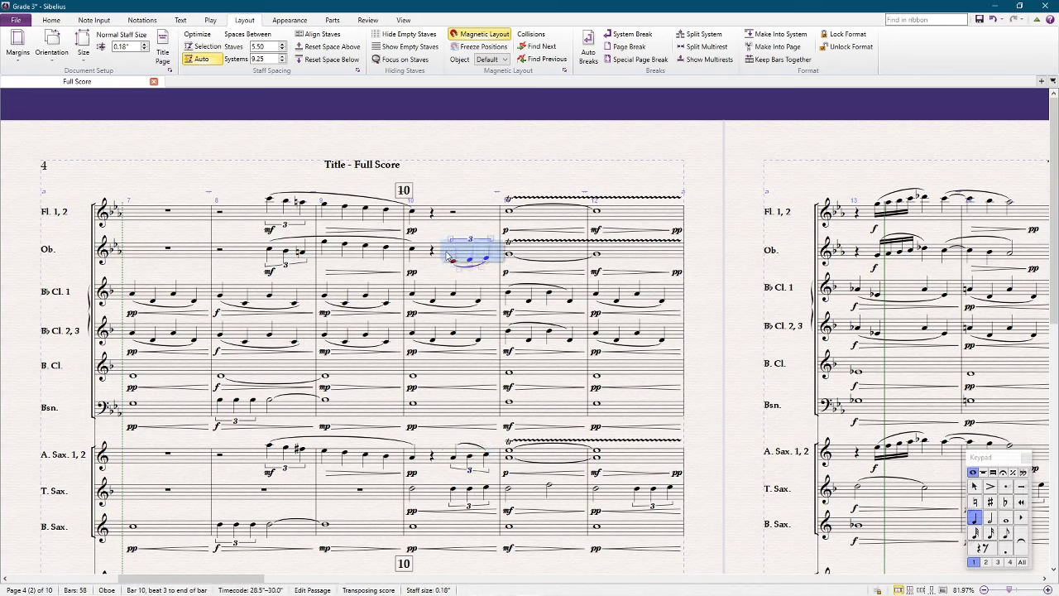
{"action": "key", "text": "shift+t"}
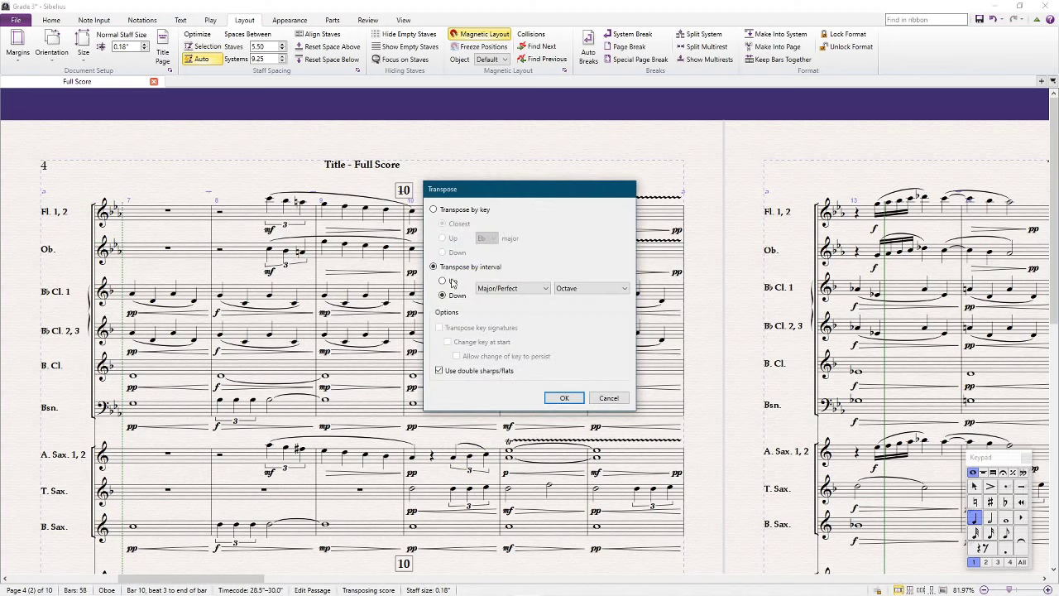
{"action": "key", "text": "Return"}
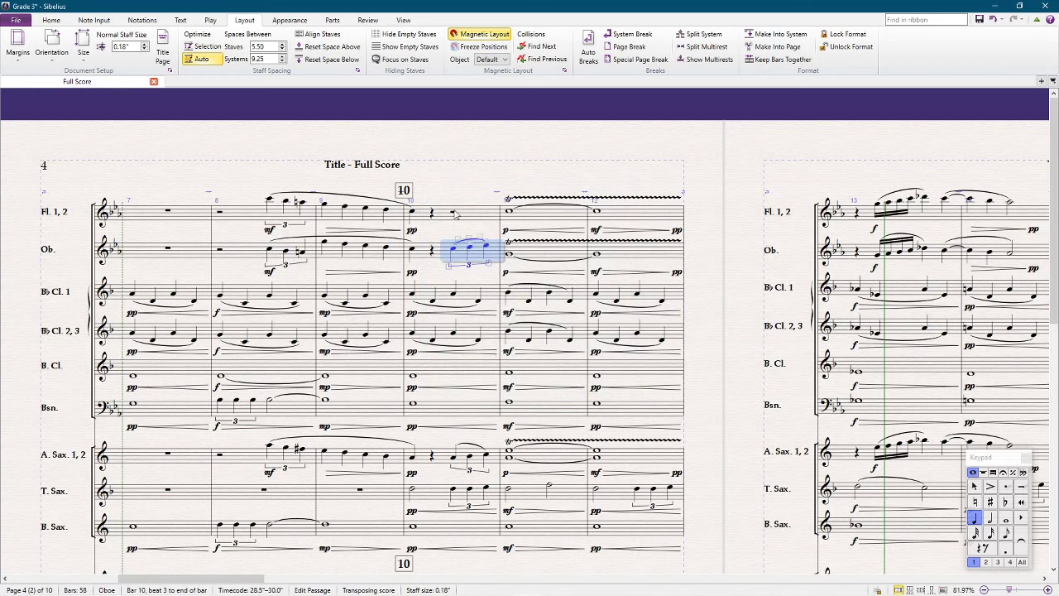
{"action": "left_click", "coordinate": [455, 213], "text": "alt"}
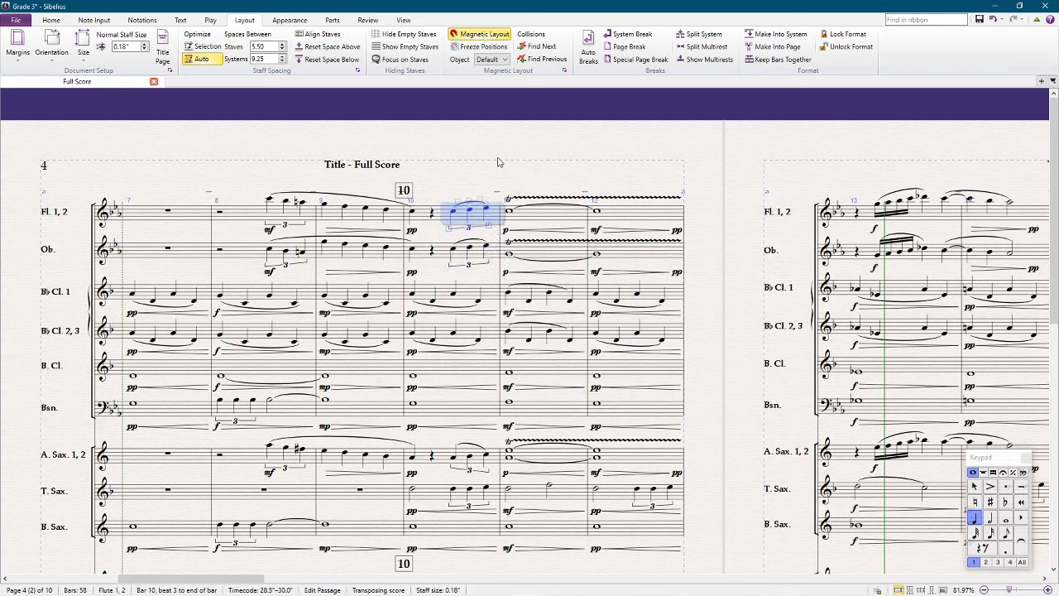
{"action": "key", "text": "Escape"}
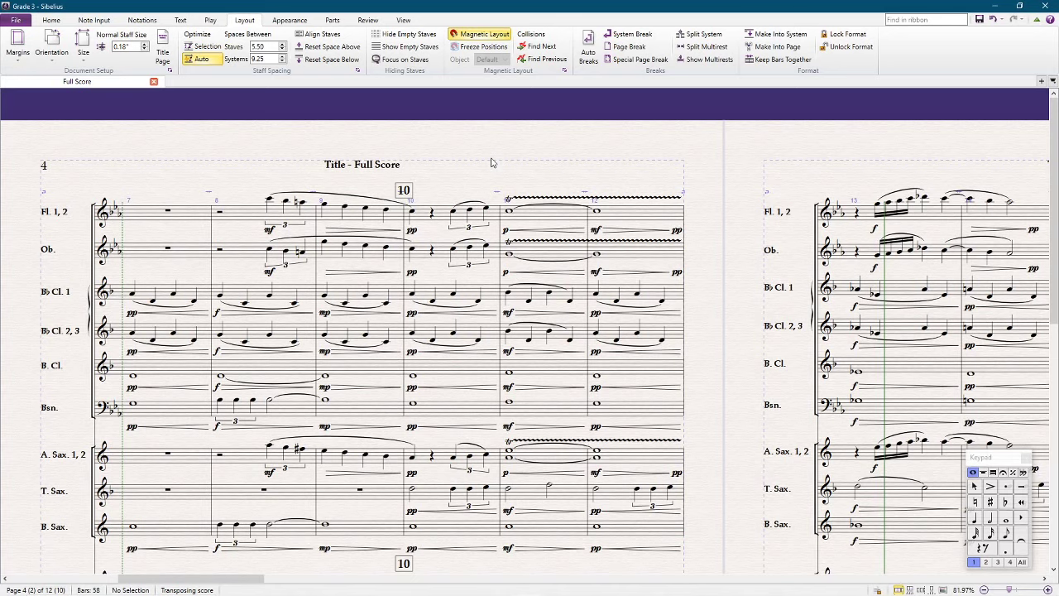
Play back the score from bar 8 through bar 15 to hear the added woodwind triplets
{"action": "key", "text": "ctrl+minus"}
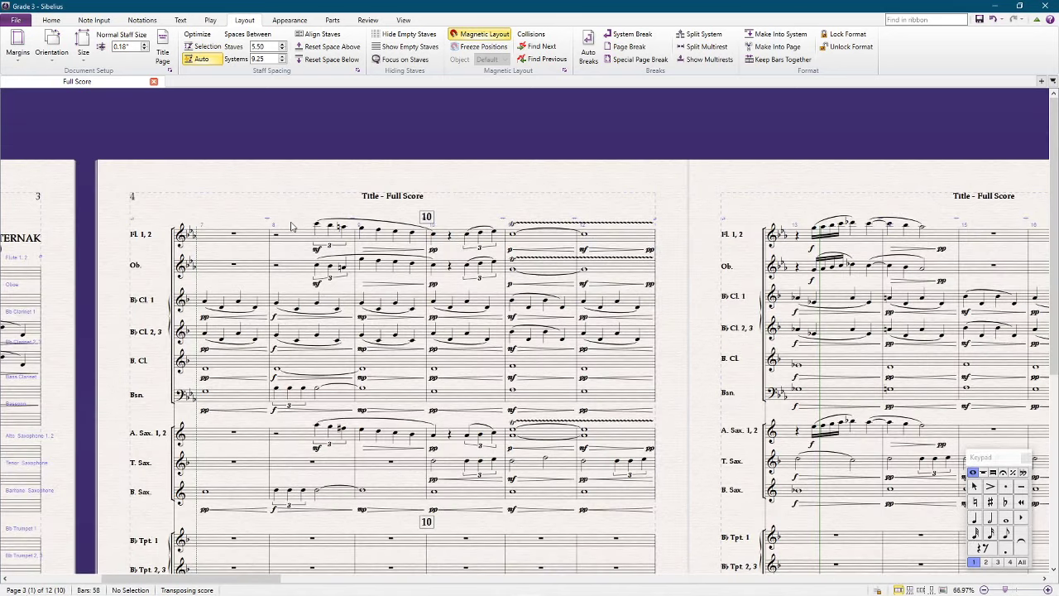
{"action": "left_click", "coordinate": [290, 240]}
{"action": "left_click", "coordinate": [301, 186]}
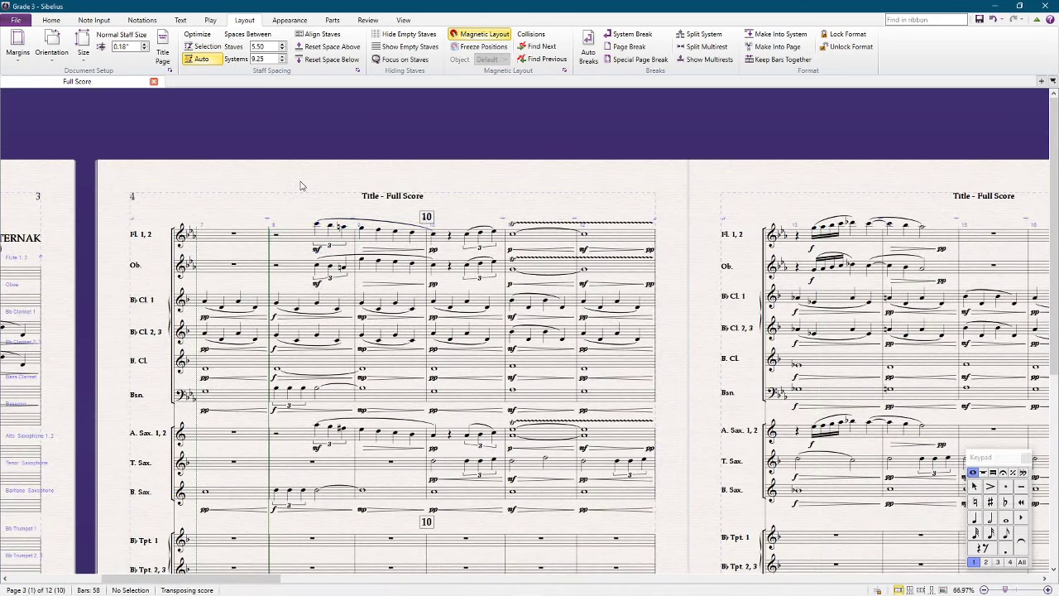
{"action": "key", "text": "space"}
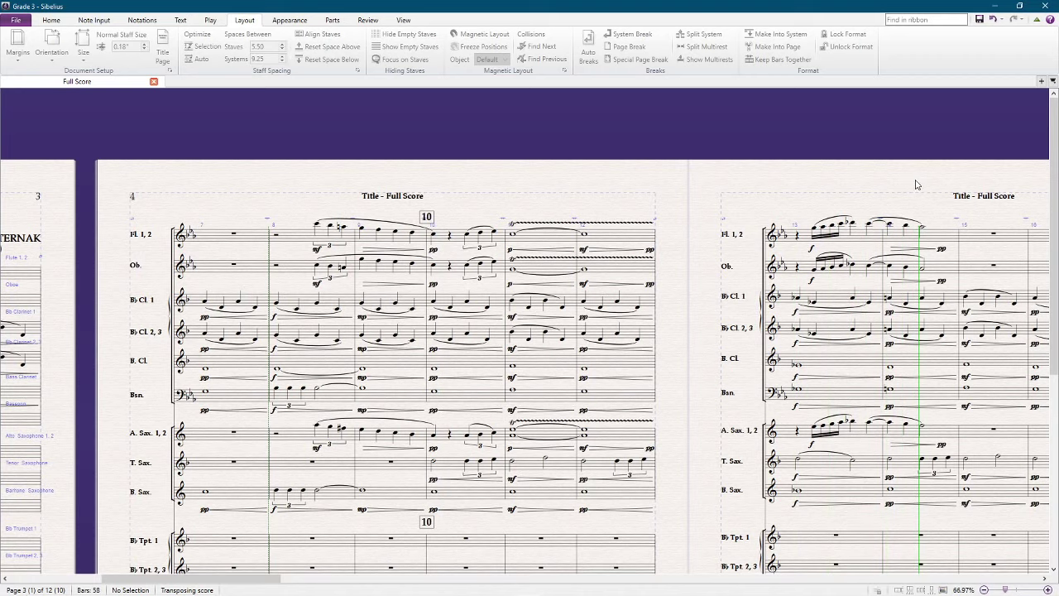
{"action": "left_click_drag", "start_coordinate": [916, 182], "coordinate": [359, 245]}
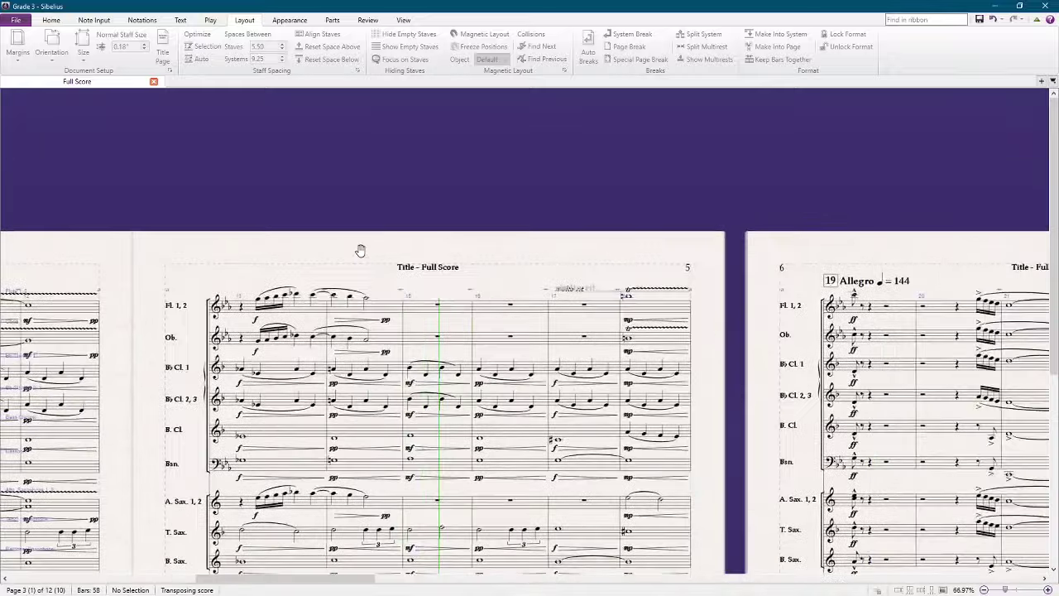
{"action": "key", "text": "space"}
{"action": "left_click_drag", "start_coordinate": [260, 215], "coordinate": [491, 201]}
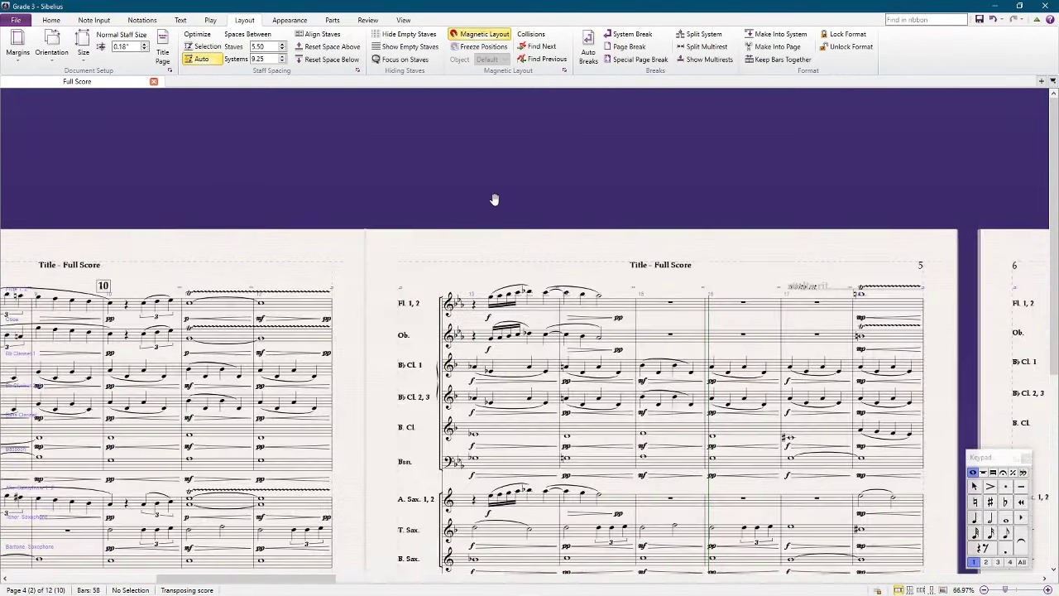
{"action": "left_click_drag", "start_coordinate": [259, 273], "coordinate": [336, 215]}
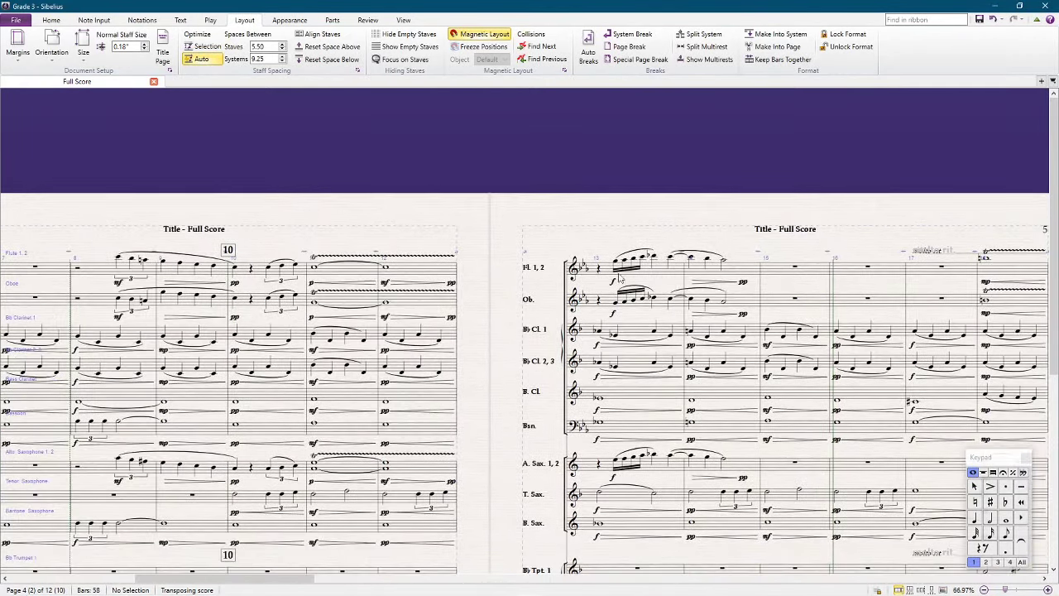
{"action": "left_click", "coordinate": [751, 310]}
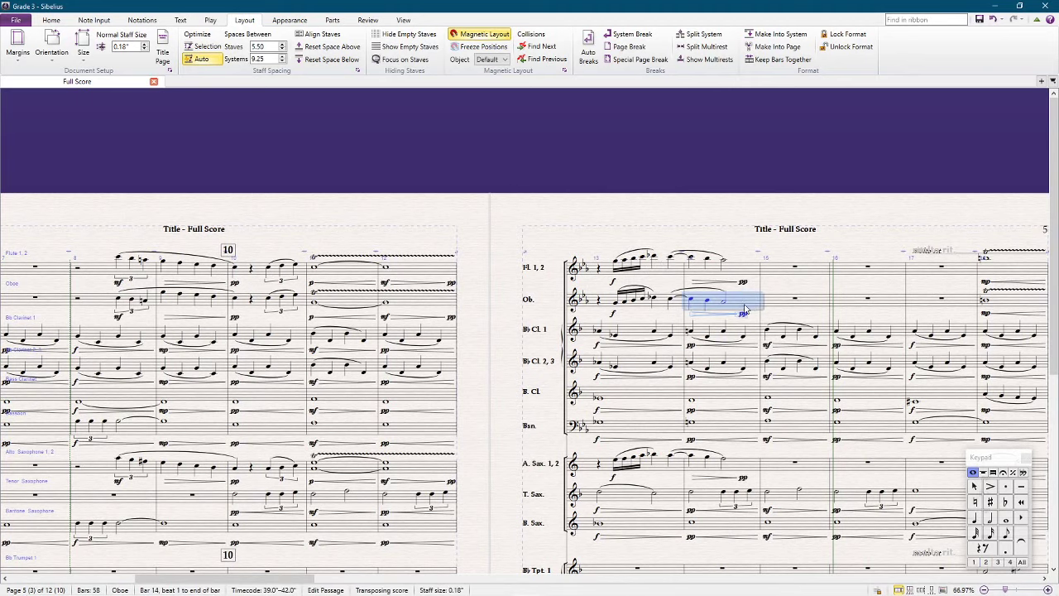
{"action": "left_click", "coordinate": [667, 271], "text": "shift"}
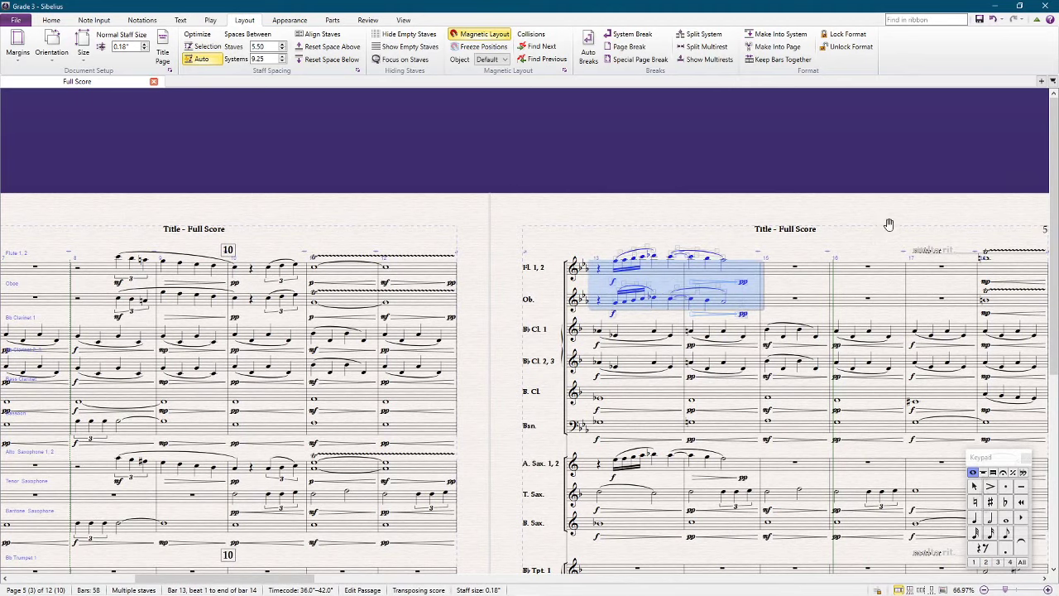
{"action": "left_click_drag", "start_coordinate": [889, 224], "coordinate": [745, 225]}
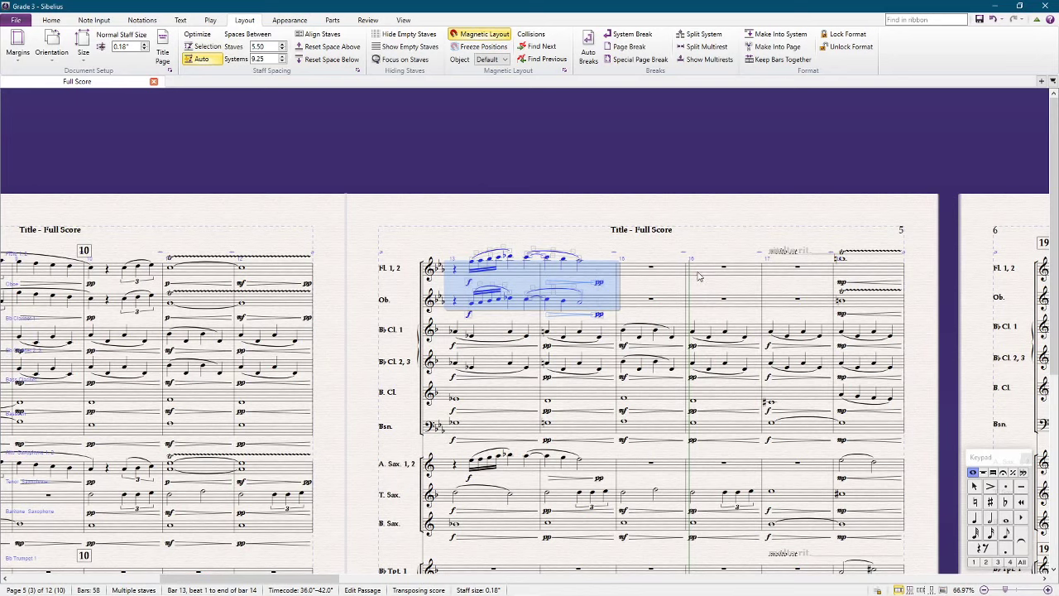
{"action": "left_click", "coordinate": [718, 216]}
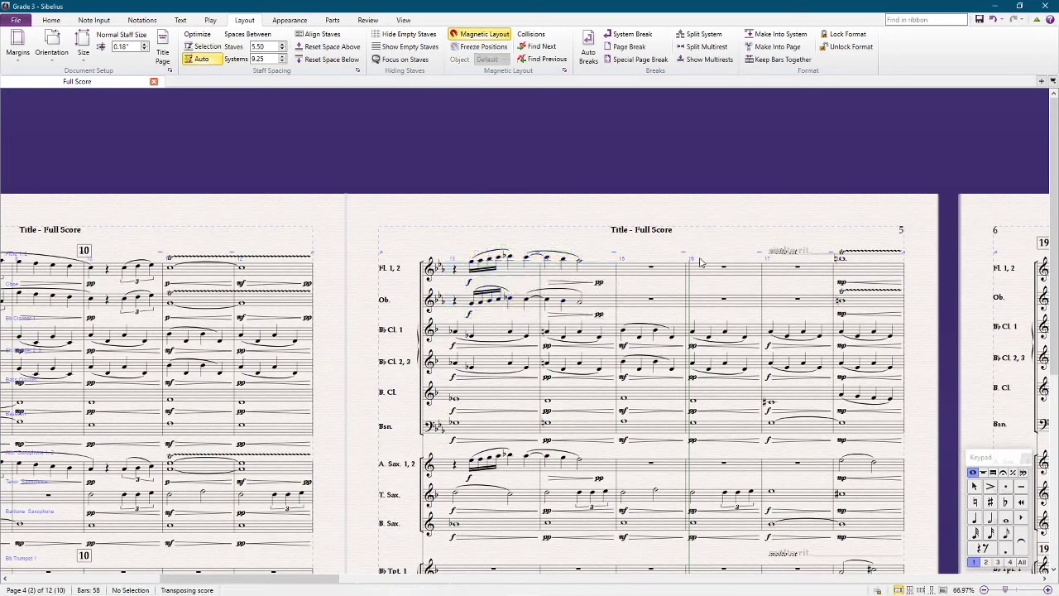
Play back the score from bar 8 to the end of bar 12
{"action": "key", "text": "space"}
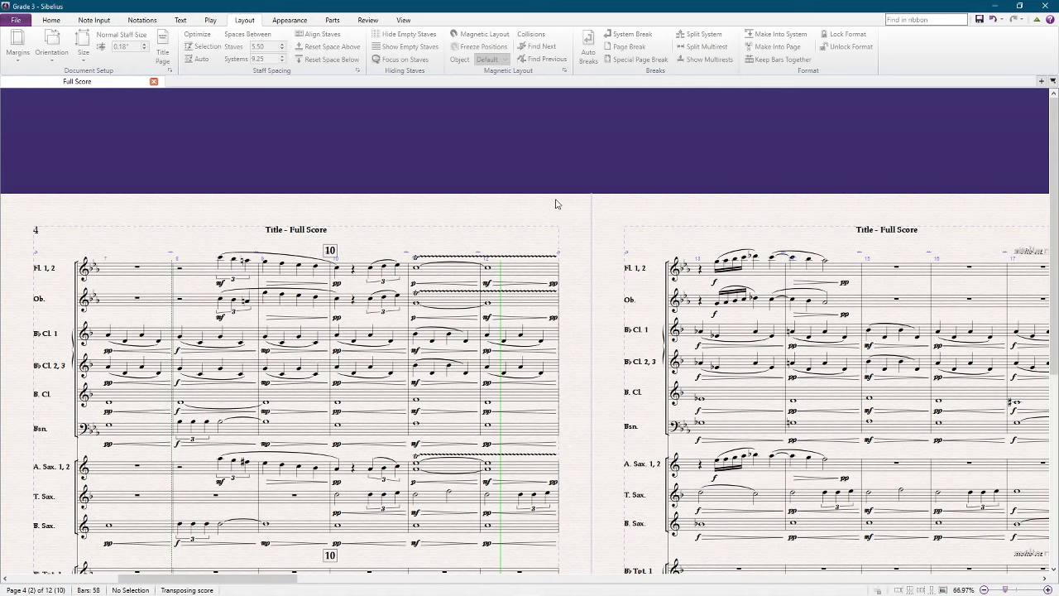
{"action": "key", "text": "space"}
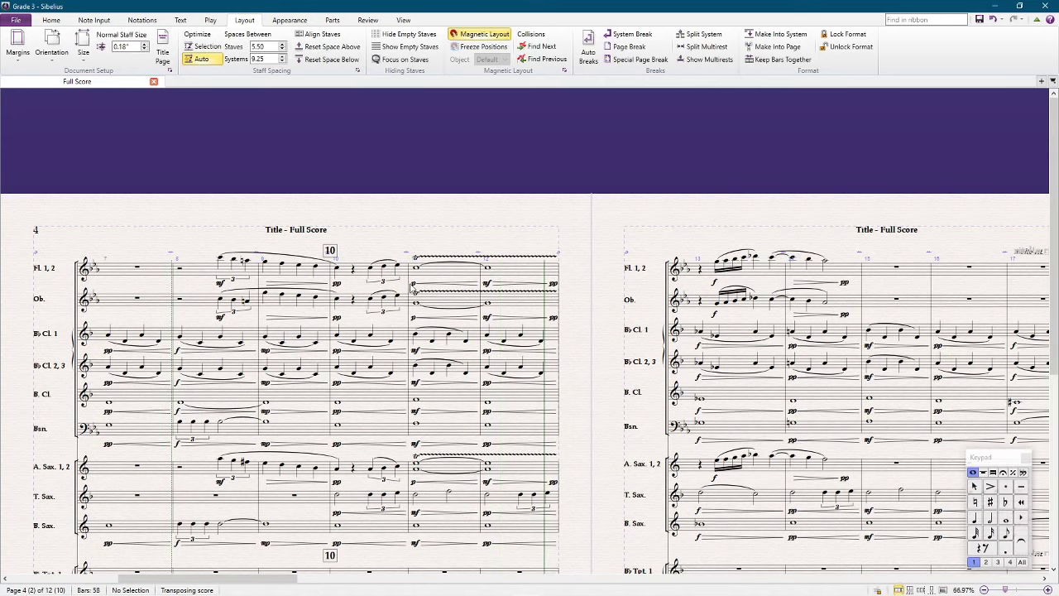
Move the p dynamics of the flute, oboe and alto saxophone from the start of bar 11 to beat 3 of bar 10
{"action": "left_click", "coordinate": [415, 287]}
{"action": "left_click", "coordinate": [416, 318], "text": "ctrl"}
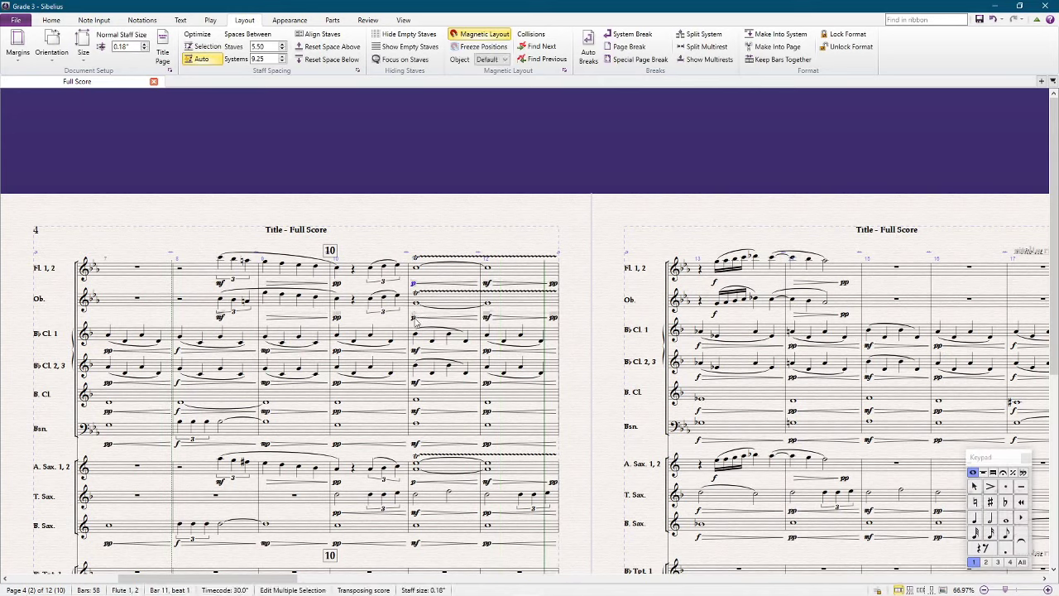
{"action": "key", "text": "Delete"}
{"action": "key", "text": "ctrl+z"}
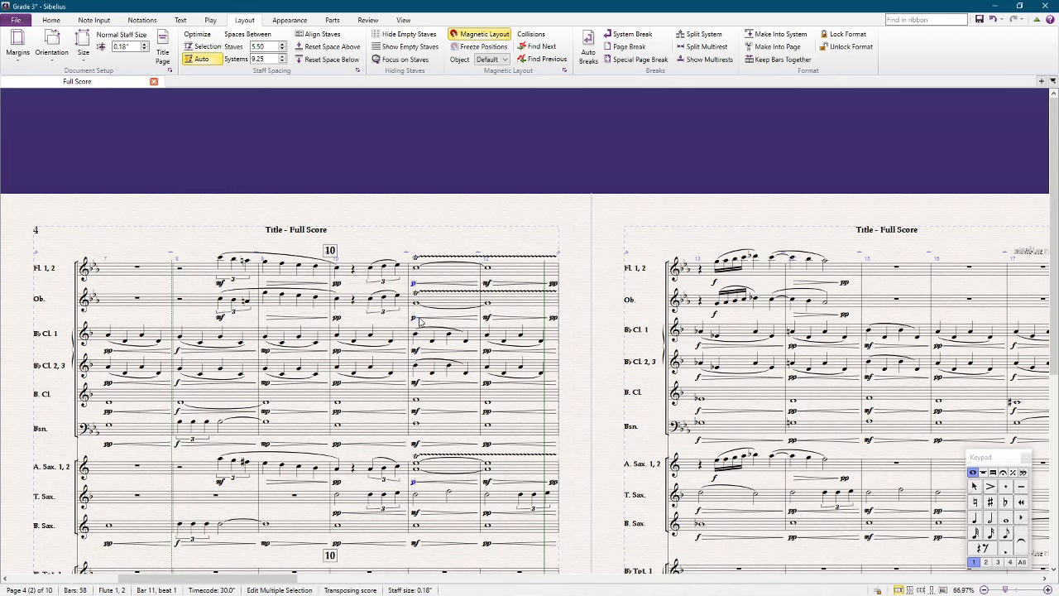
{"action": "key", "text": "Delete"}
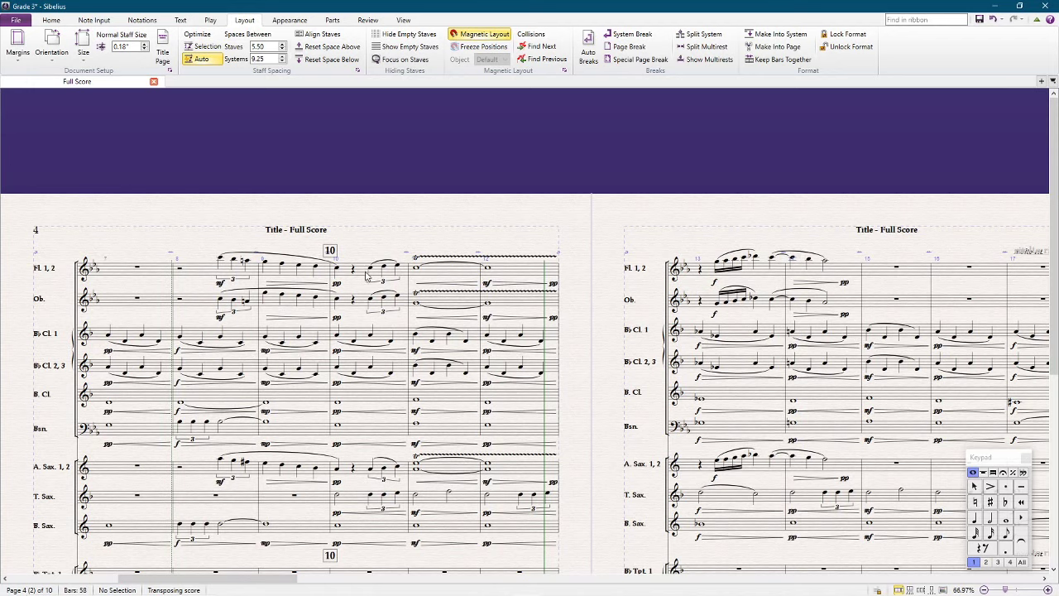
{"action": "key", "text": "ctrl+z"}
{"action": "left_click", "coordinate": [373, 236]}
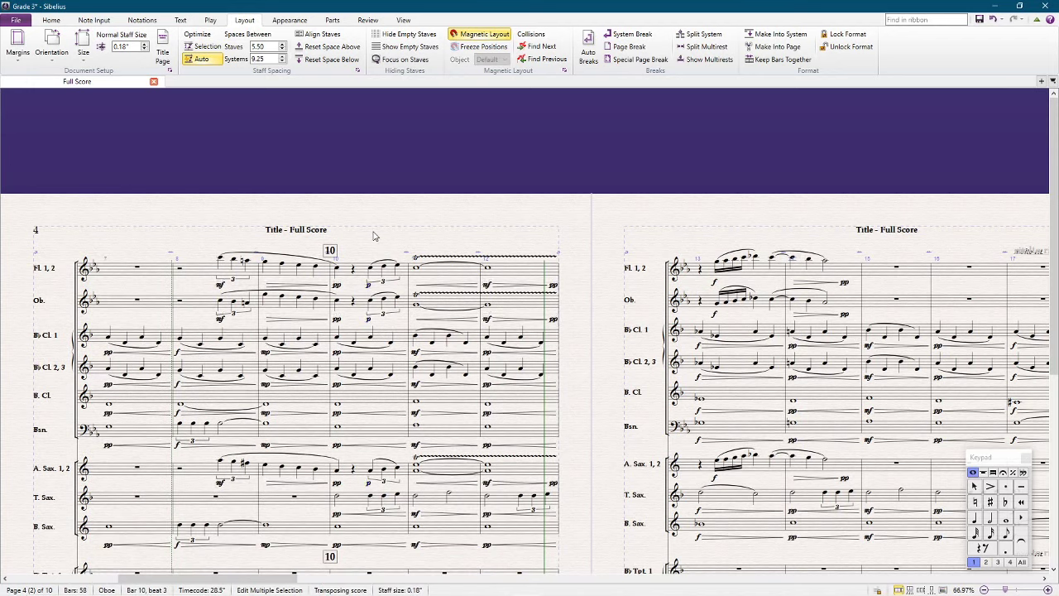
Play back the score from bar 8 into bar 11 to check the moved p dynamics
{"action": "key", "text": "ctrl+space"}
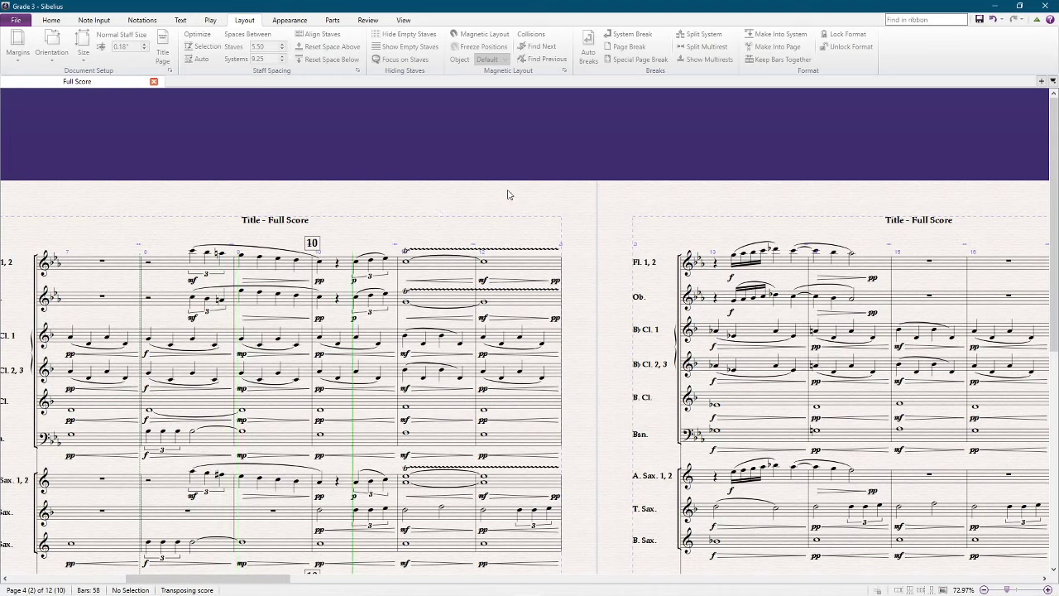
{"action": "key", "text": "space"}
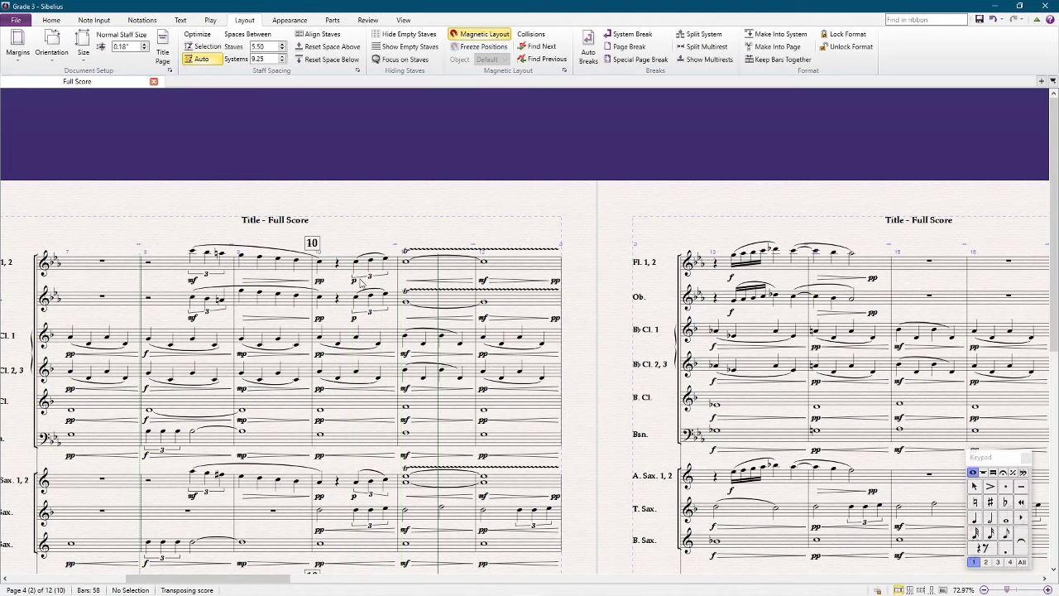
Display the score at concert pitch and re-pitch the alto saxophone's bar 10 triplet as a descending line
{"action": "left_click", "coordinate": [356, 263]}
{"action": "scroll", "coordinate": [358, 264], "scroll_direction": "down", "scroll_amount": 5}
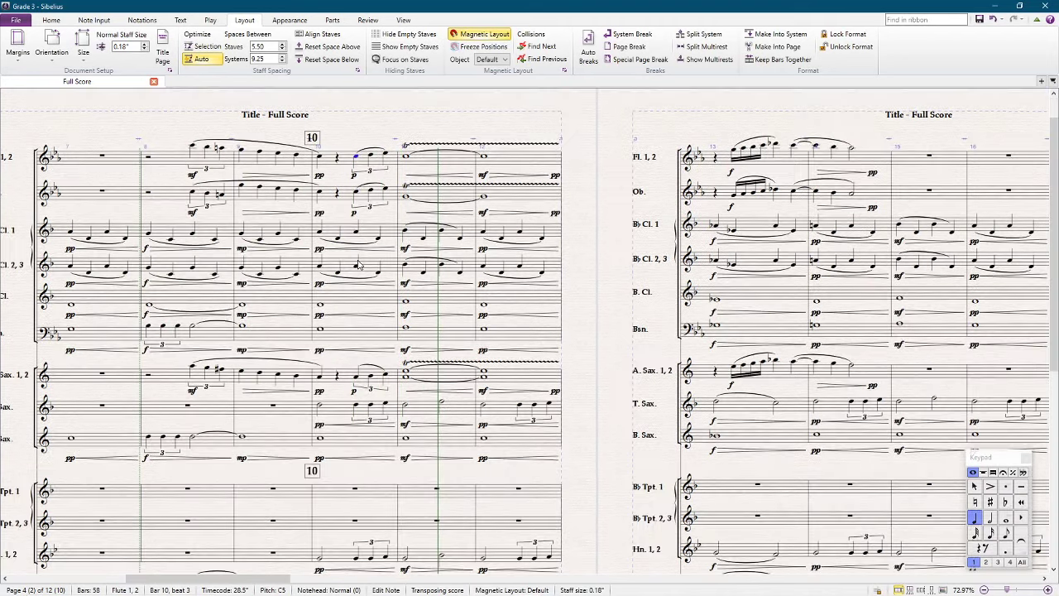
{"action": "left_click", "coordinate": [54, 20]}
{"action": "left_click", "coordinate": [190, 42]}
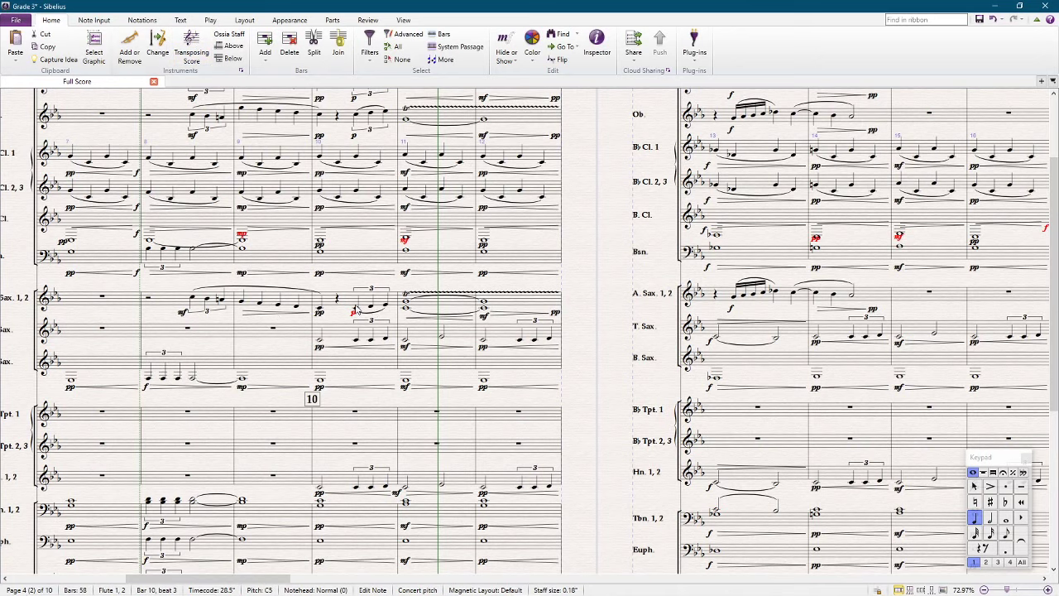
{"action": "left_click", "coordinate": [355, 313]}
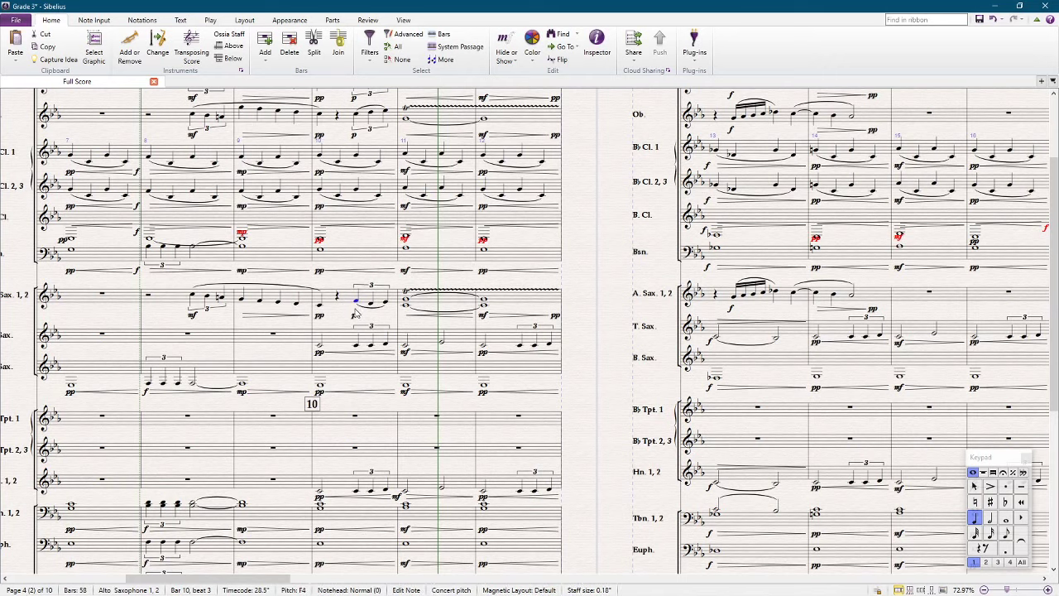
{"action": "key", "text": "Right"}
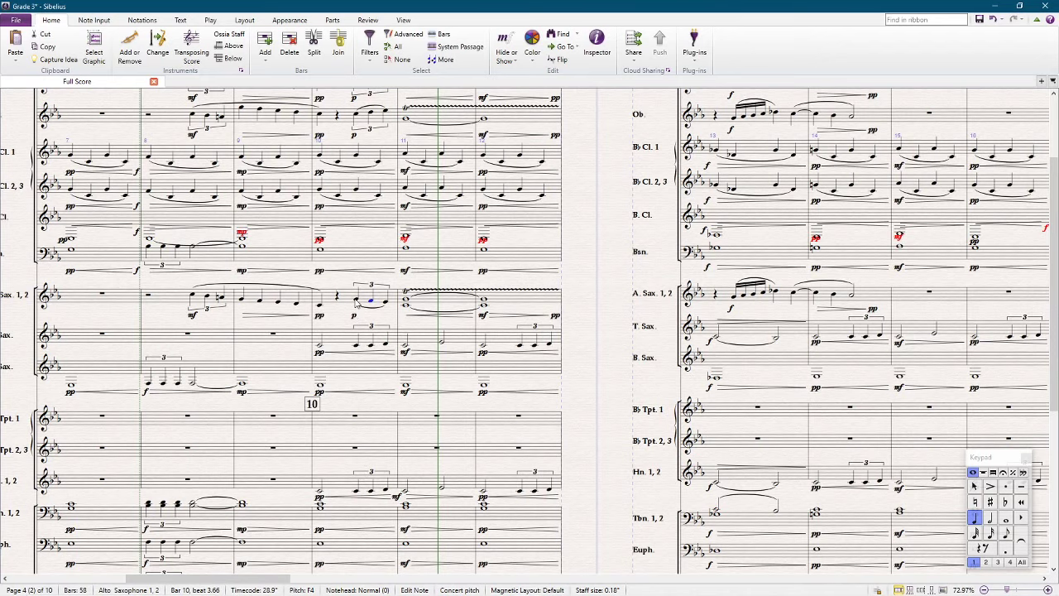
Copy the alto saxophone's bar 10 triplet to the oboe and flute, transposing the flute copy up a perfect octave
{"action": "left_click", "coordinate": [384, 308], "text": "shift"}
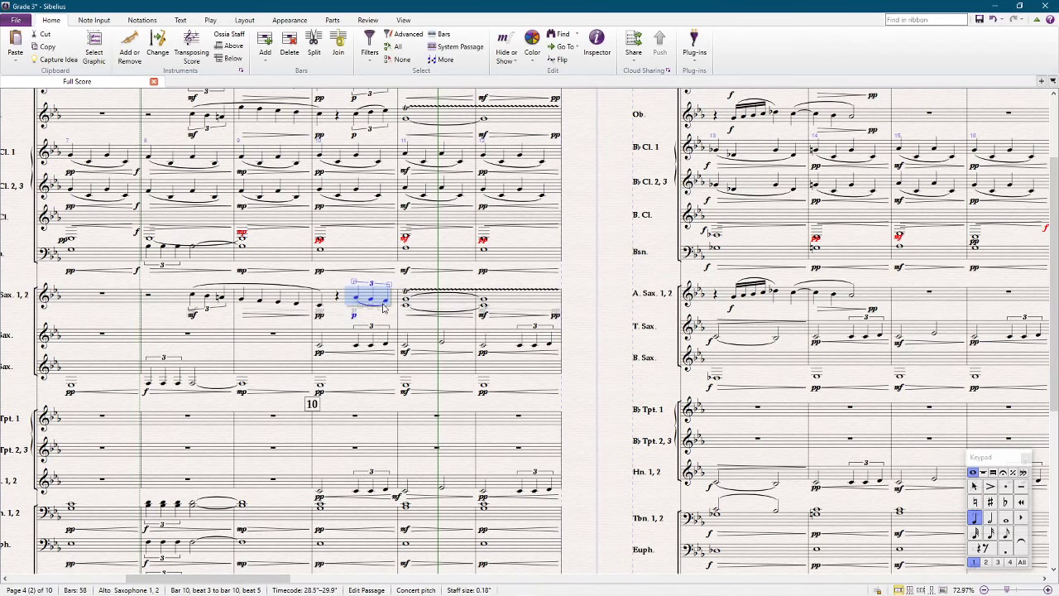
{"action": "scroll", "coordinate": [382, 308], "scroll_direction": "up", "scroll_amount": 3}
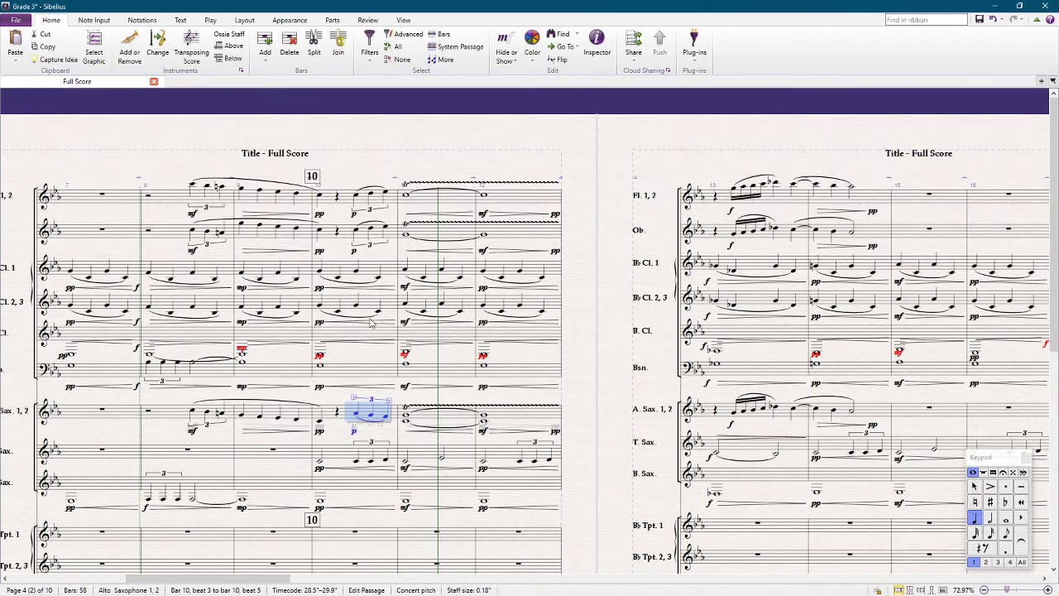
{"action": "left_click", "coordinate": [358, 234], "text": "alt"}
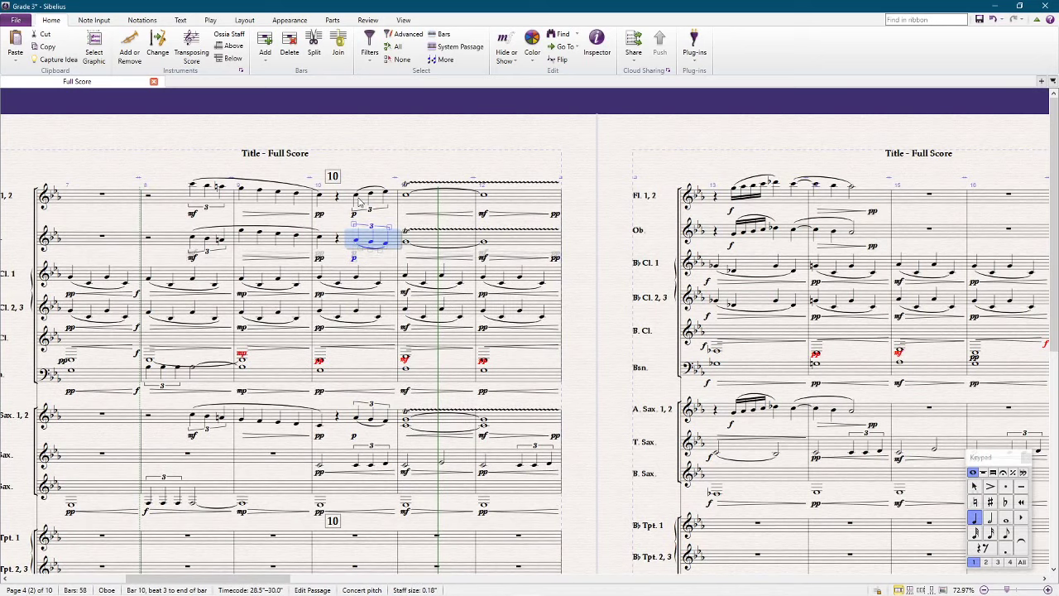
{"action": "left_click", "coordinate": [359, 202], "text": "alt"}
{"action": "key", "text": "shift+t"}
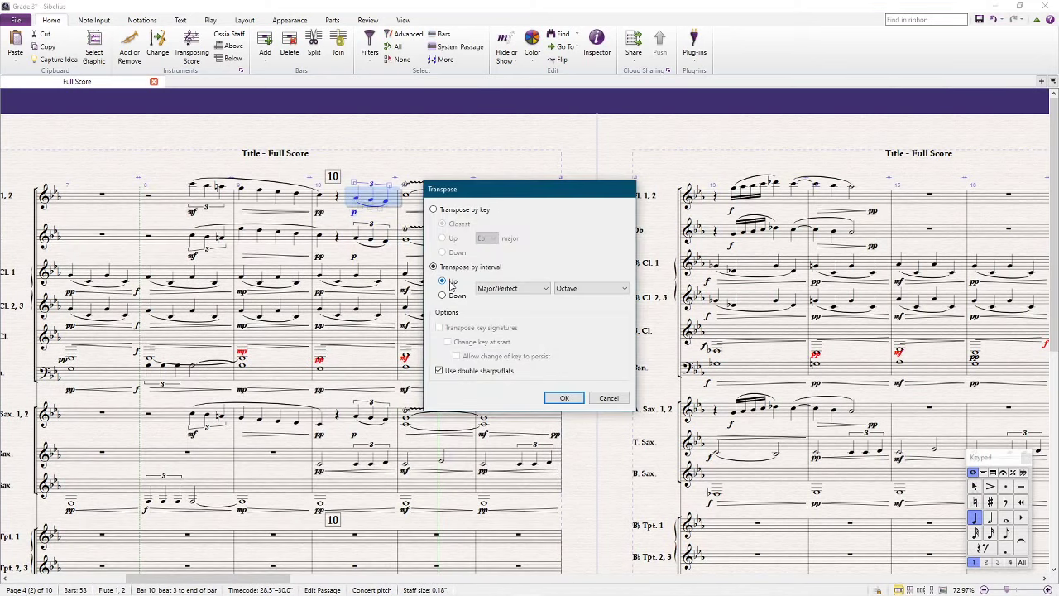
{"action": "key", "text": "Return"}
Return to the transposing score display and save the score
{"action": "left_click", "coordinate": [191, 48]}
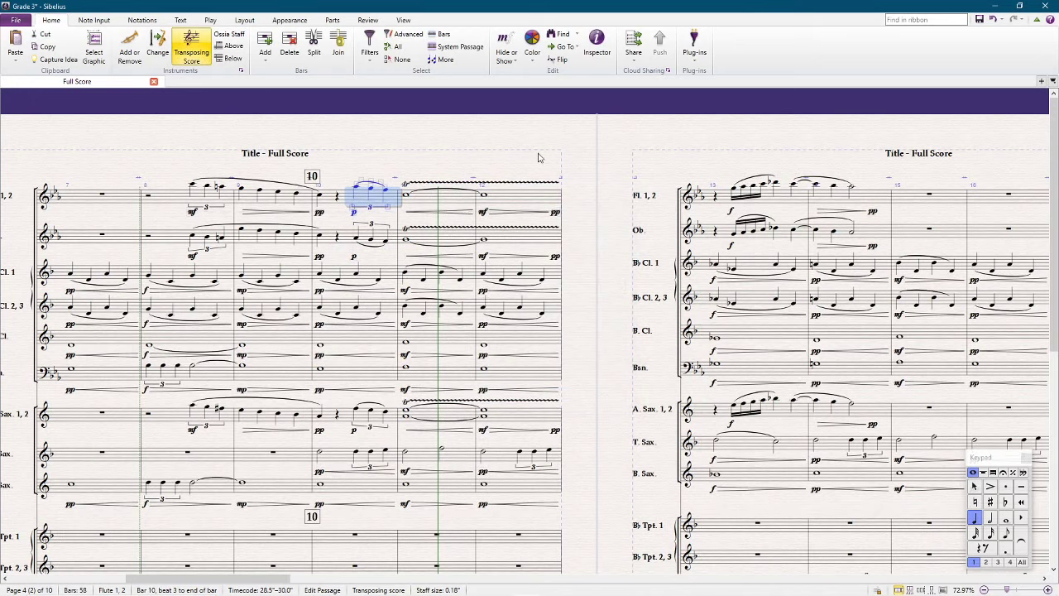
{"action": "key", "text": "Escape"}
{"action": "key", "text": "ctrl+s"}
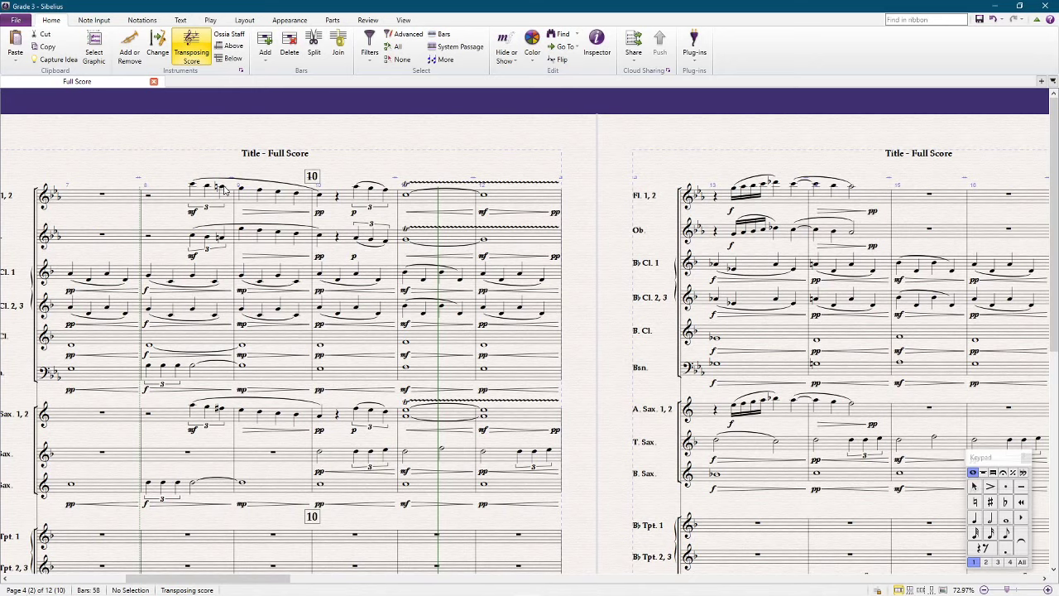
Lower the last triplet note of bar 8 in the flute, oboe and alto saxophone to concert A flat
{"action": "left_click", "coordinate": [221, 187]}
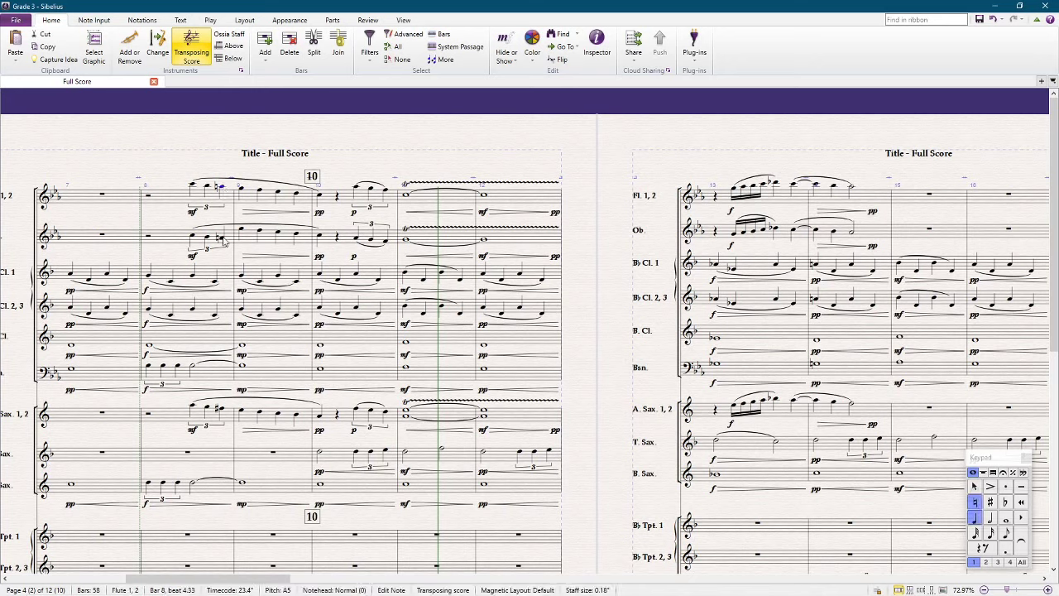
{"action": "left_click", "coordinate": [221, 238], "text": "shift"}
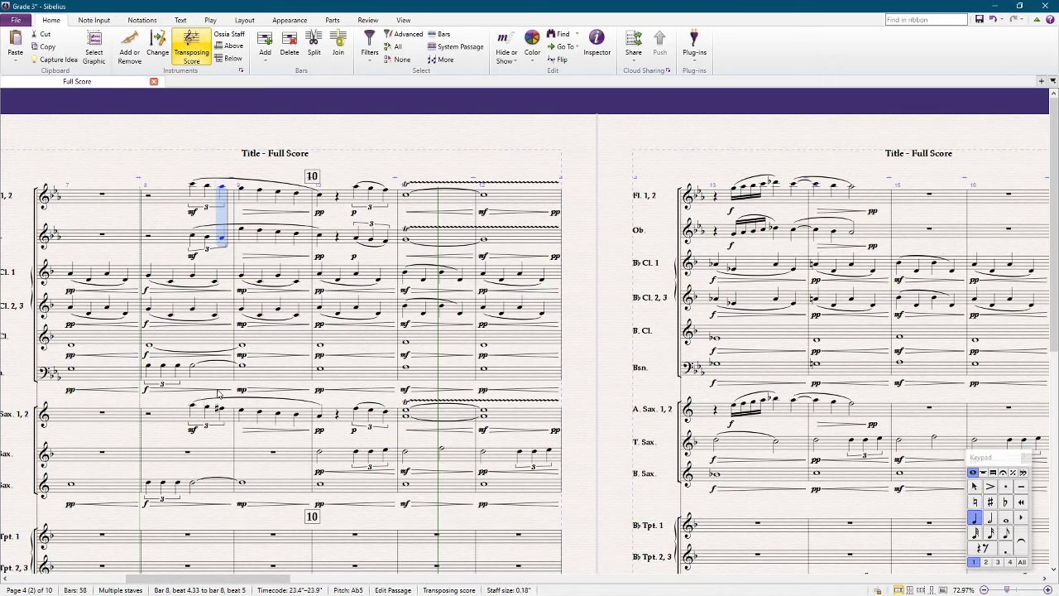
{"action": "left_click", "coordinate": [221, 408]}
{"action": "key", "text": "Down"}
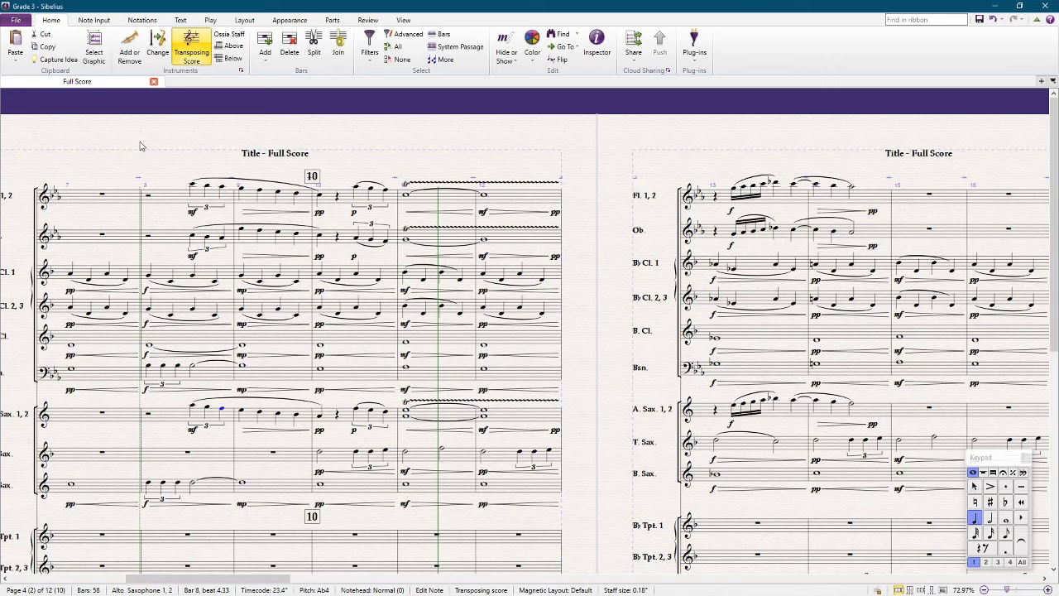
Play back the score from bar 8 into bar 10 to hear the A flats
{"action": "key", "text": "Escape"}
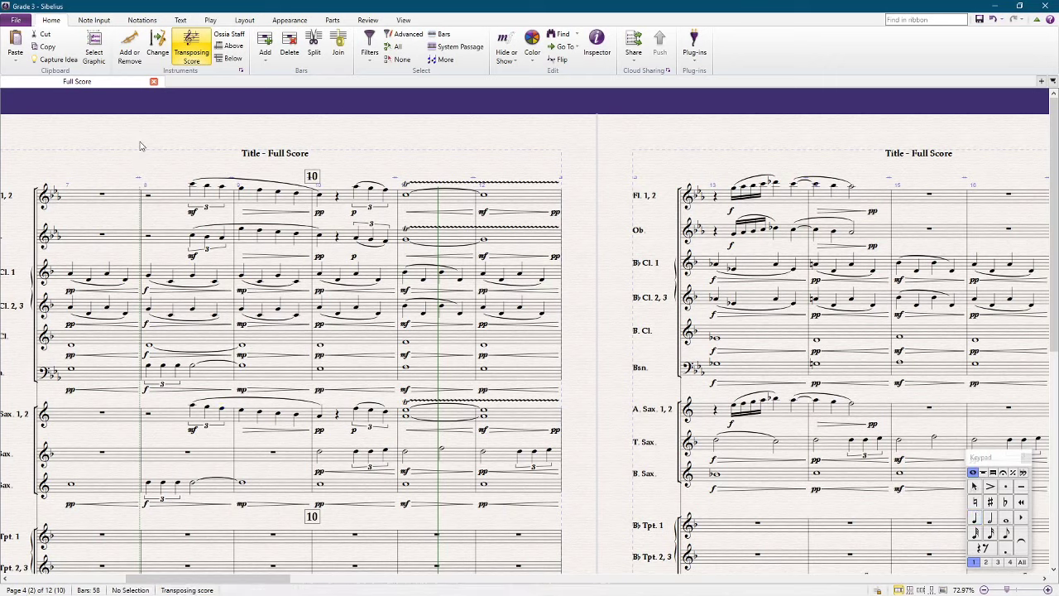
{"action": "key", "text": "space"}
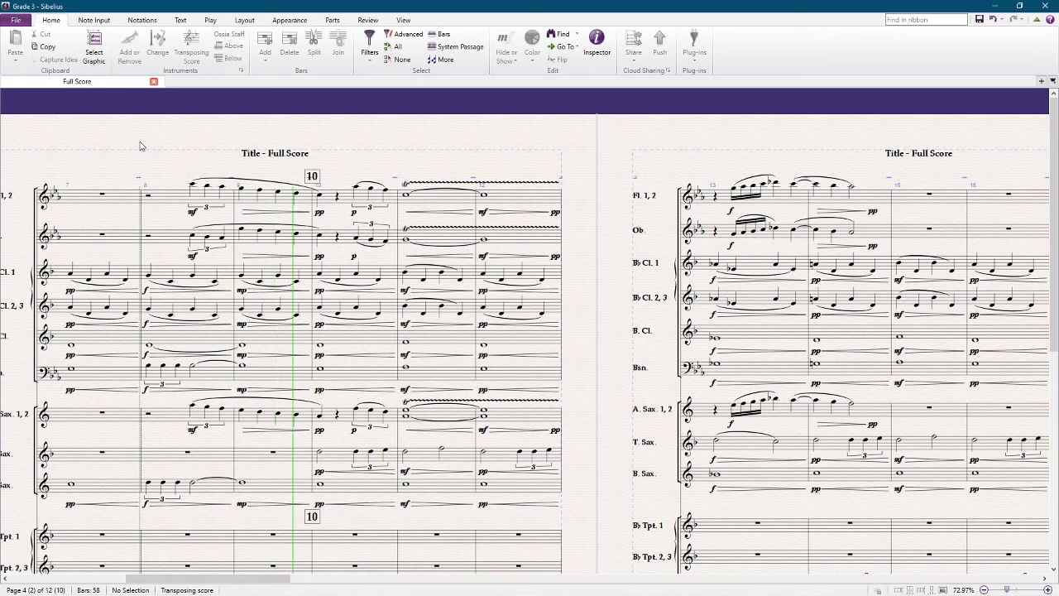
{"action": "key", "text": "space"}
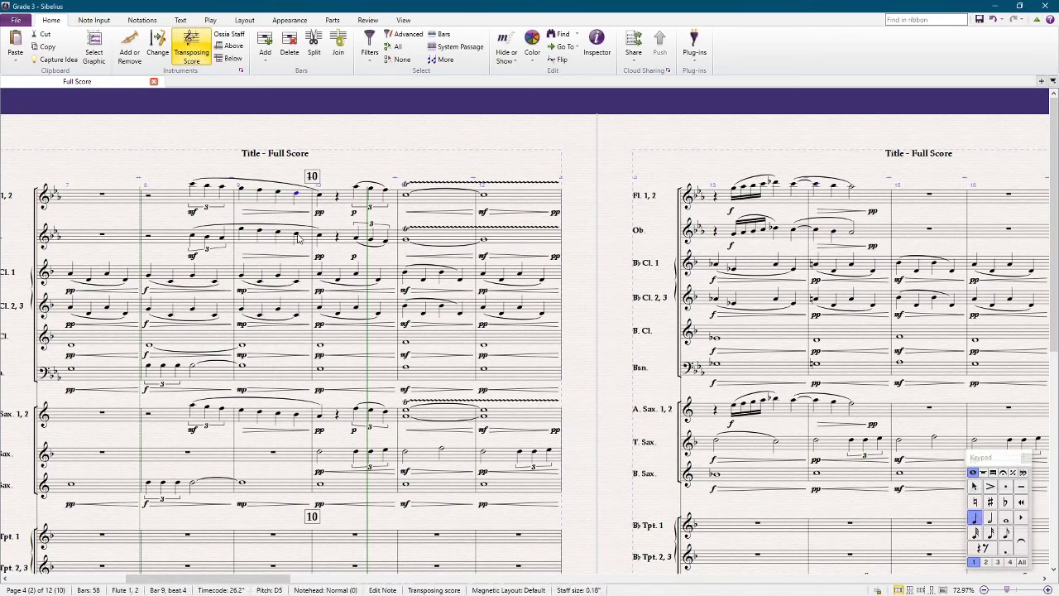
Split beat 4 of bar 9 in the flute and oboe into two eighth notes, D and B flat
{"action": "left_click_drag", "start_coordinate": [305, 240], "coordinate": [289, 188]}
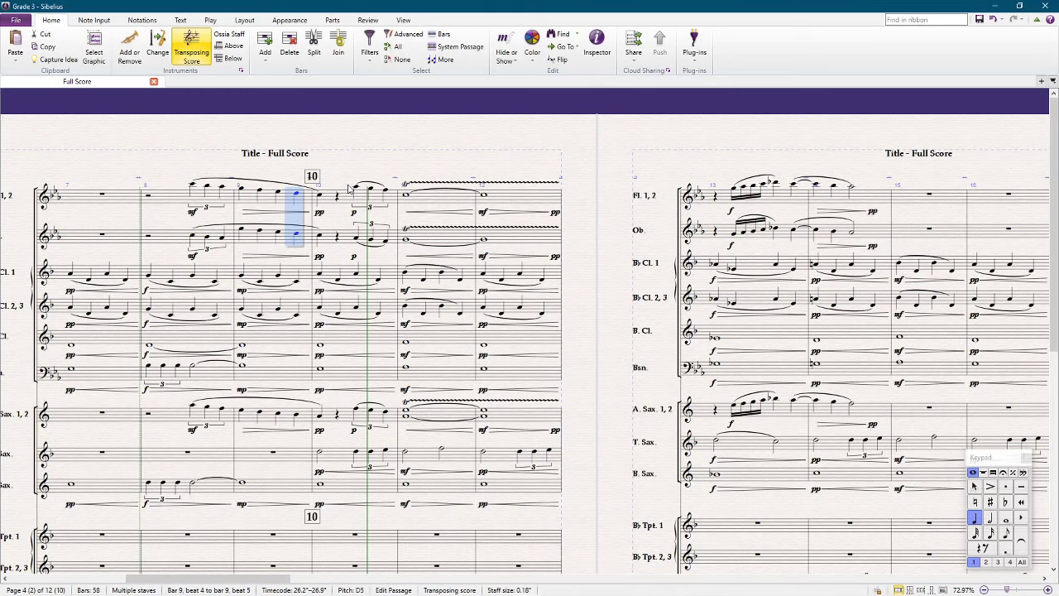
{"action": "key", "text": "3"}
{"action": "left_click", "coordinate": [291, 193]}
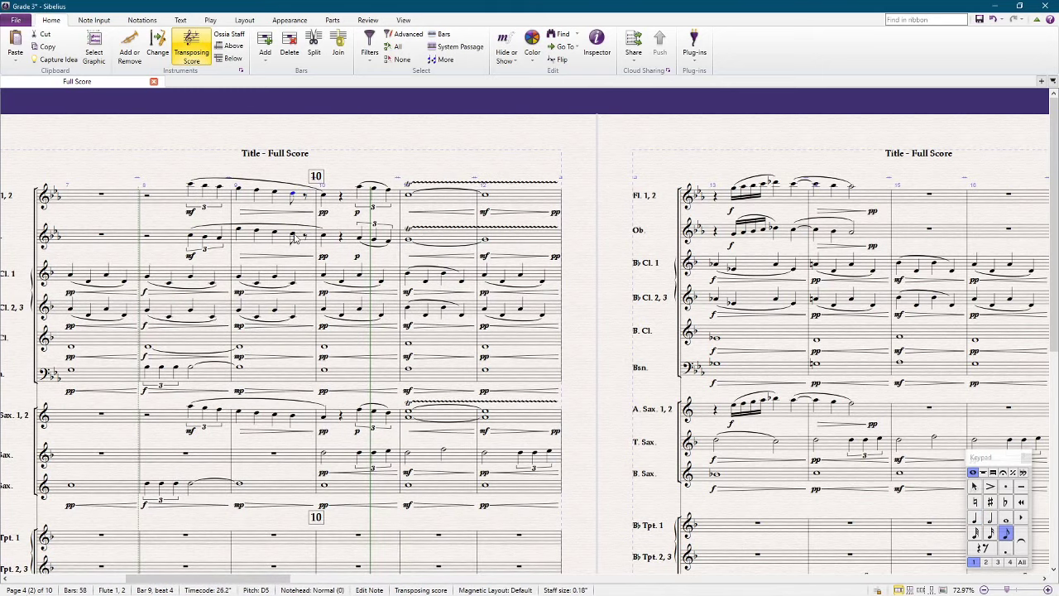
{"action": "left_click", "coordinate": [292, 234], "text": "shift"}
{"action": "key", "text": "r"}
{"action": "key", "text": "Down"}
{"action": "key", "text": "Down"}
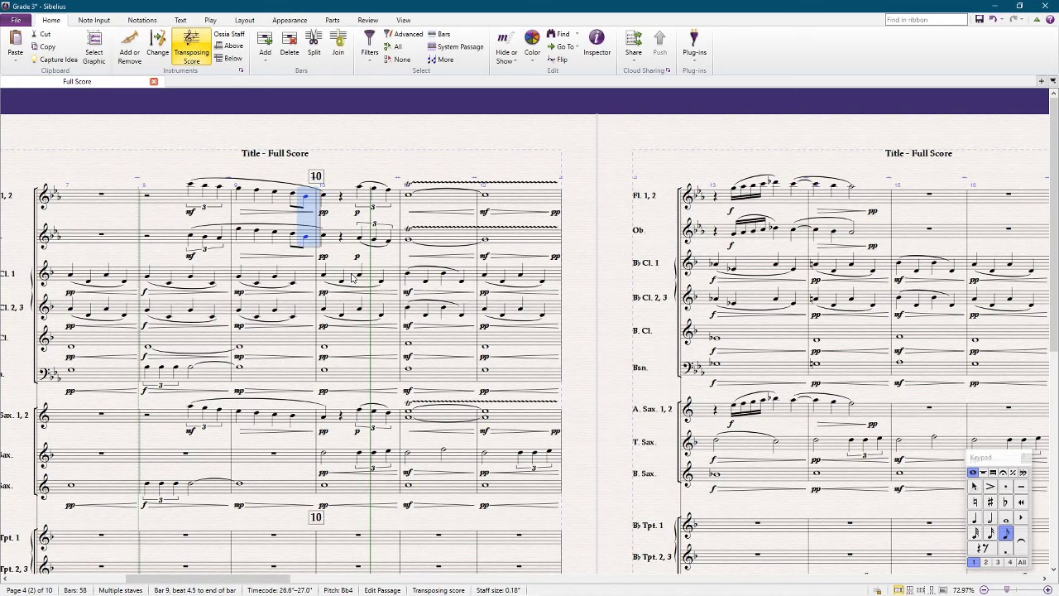
Copy the oboe's two eighth notes on beat 4 of bar 9 to the alto saxophone
{"action": "left_click", "coordinate": [293, 235]}
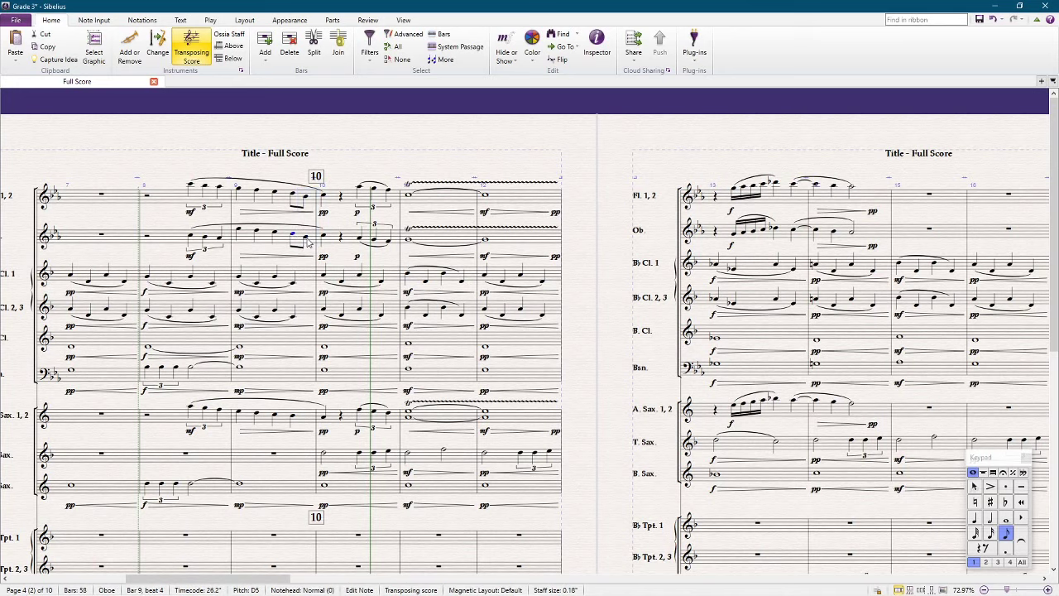
{"action": "left_click", "coordinate": [306, 238], "text": "shift"}
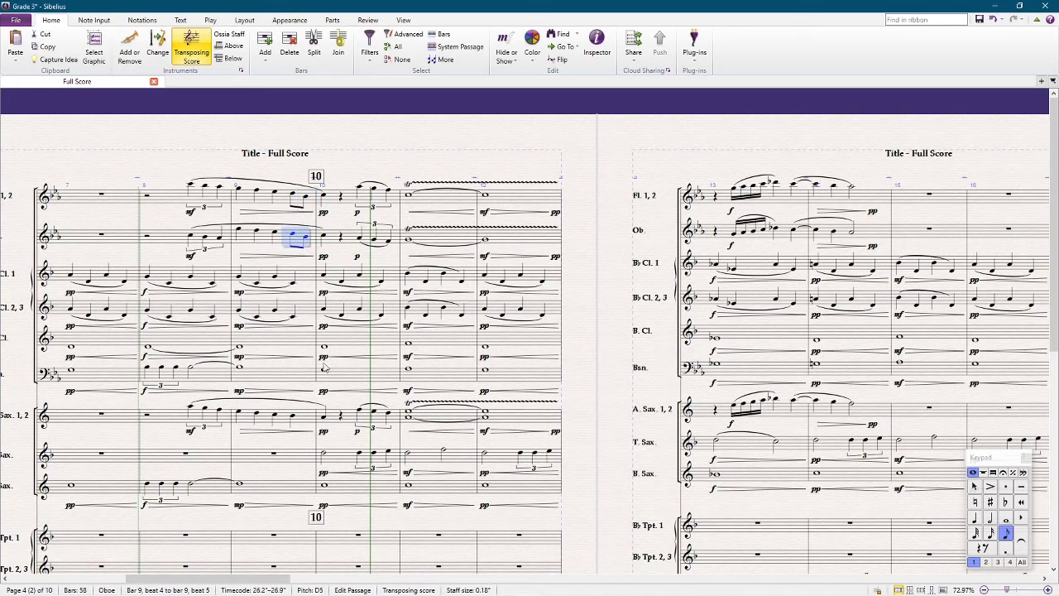
{"action": "left_click", "coordinate": [294, 418], "text": "alt"}
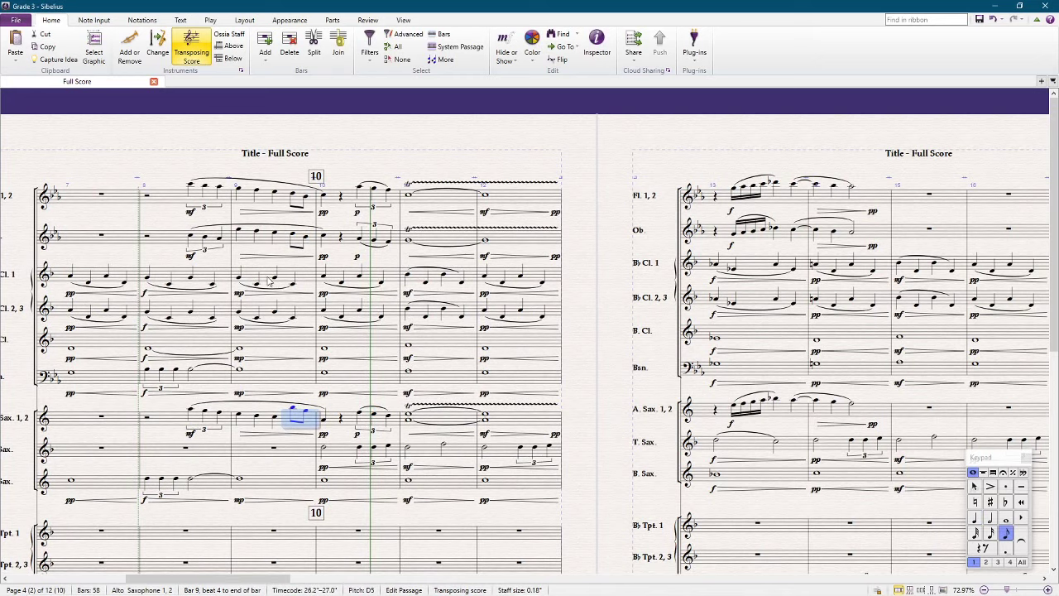
{"action": "key", "text": "shift+t"}
{"action": "key", "text": "Return"}
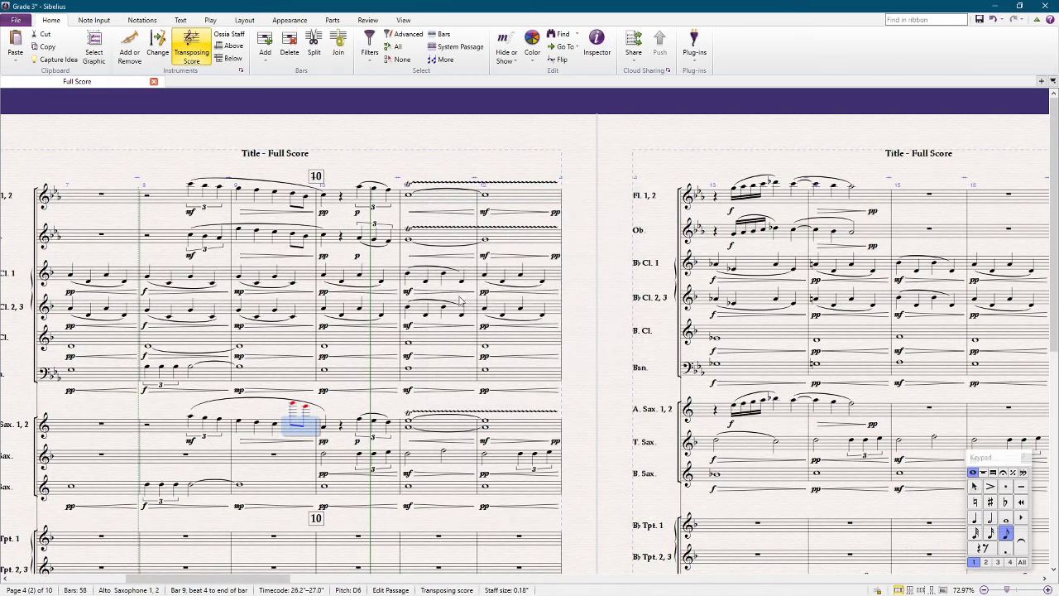
{"action": "key", "text": "ctrl+z"}
Transpose the alto saxophone's copied eighth notes in bar 9 down an octave
{"action": "key", "text": "shift+t"}
{"action": "left_click", "coordinate": [446, 296]}
{"action": "key", "text": "Return"}
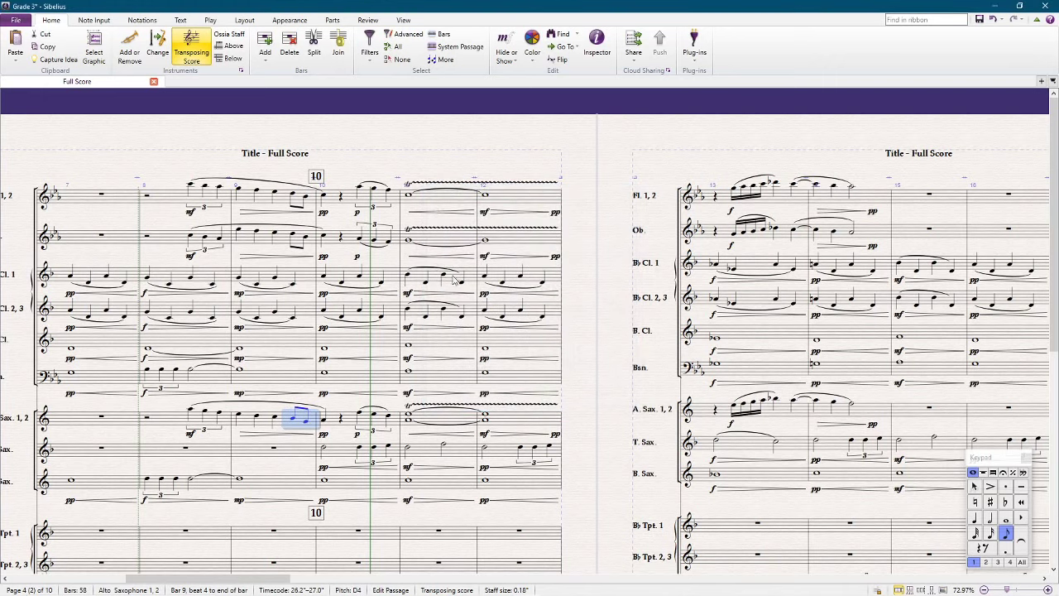
{"action": "key", "text": "Escape"}
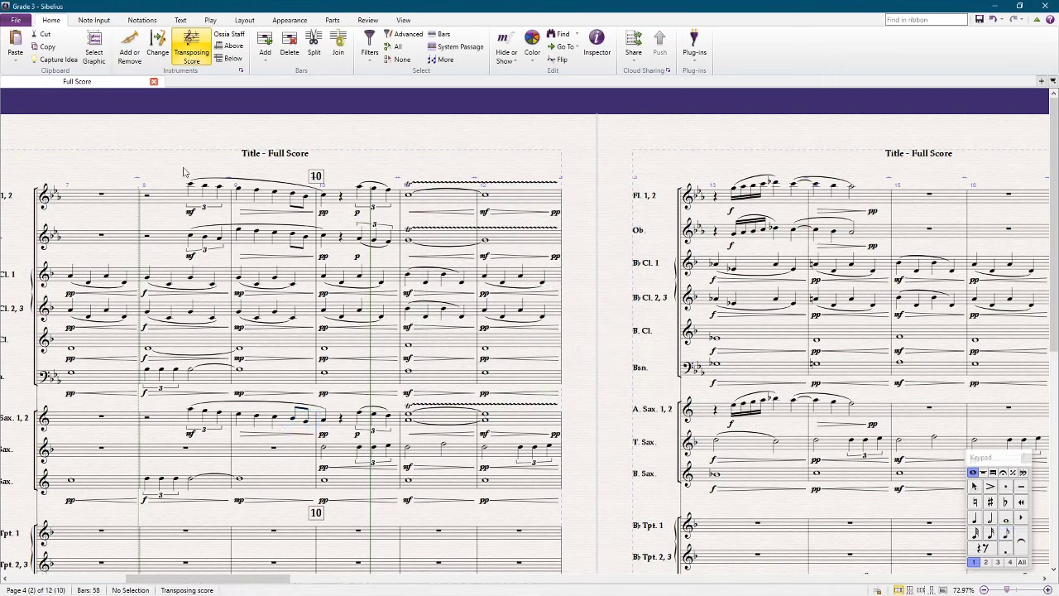
Play back the score from bar 8 into bar 10 to hear the eighth notes ending bar 9
{"action": "left_click", "coordinate": [174, 196]}
{"action": "left_click", "coordinate": [173, 156]}
{"action": "scroll", "coordinate": [172, 201], "scroll_direction": "left", "scroll_amount": 2}
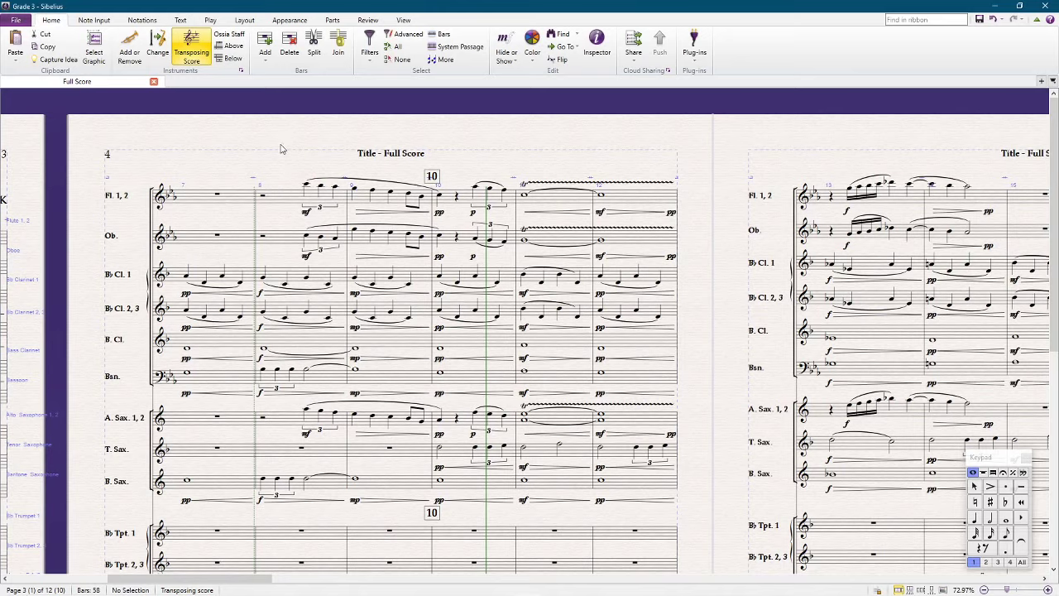
{"action": "left_click_drag", "start_coordinate": [283, 149], "coordinate": [292, 165]}
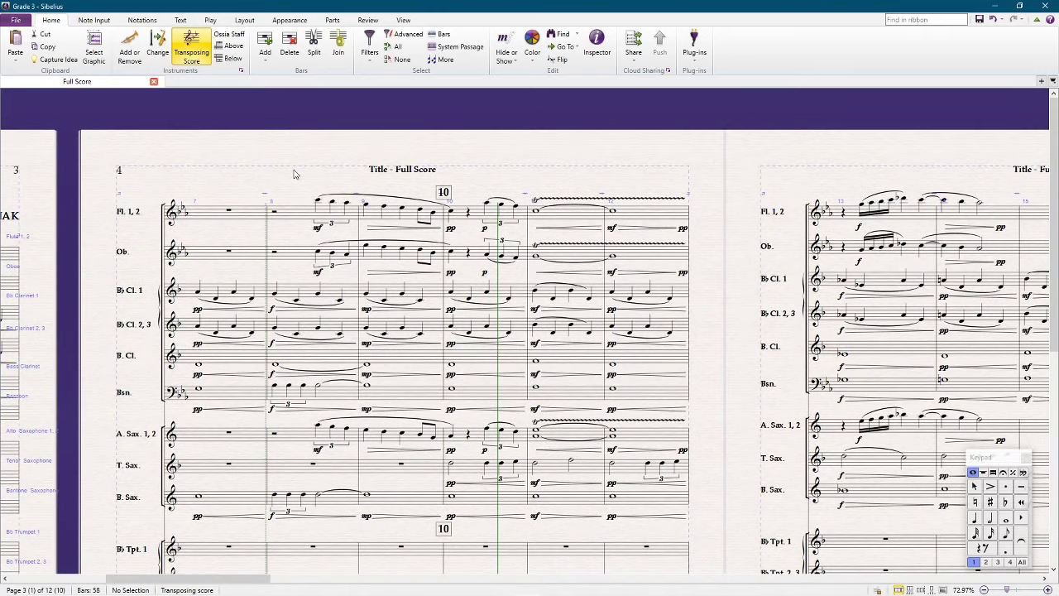
{"action": "key", "text": "space"}
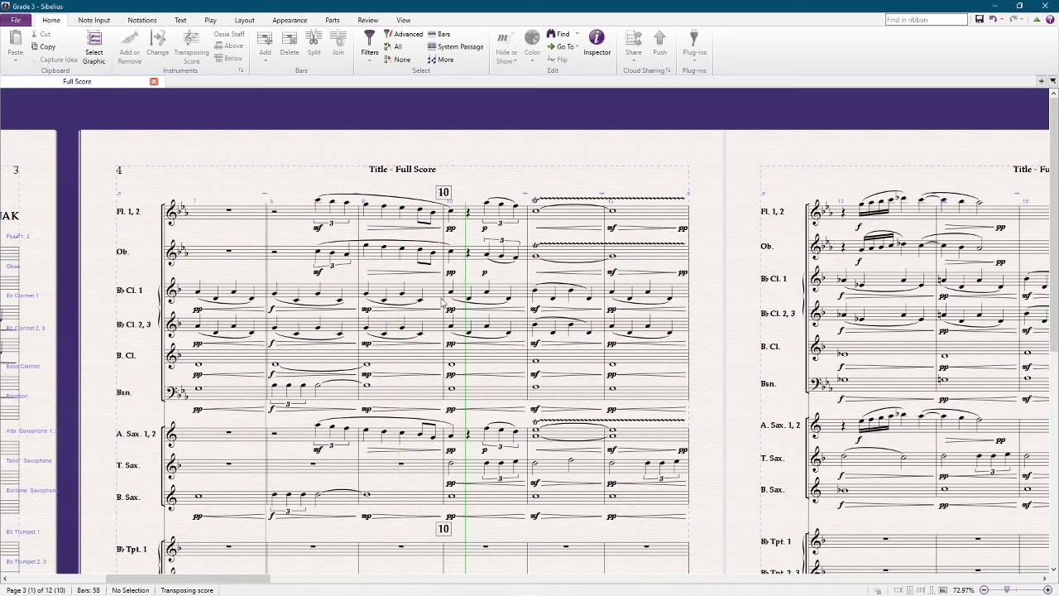
{"action": "key", "text": "space"}
Replace beats 3–4 of the flute's bar 9 with a quarter-note triplet on E flat, D and B flat
{"action": "left_click", "coordinate": [400, 212]}
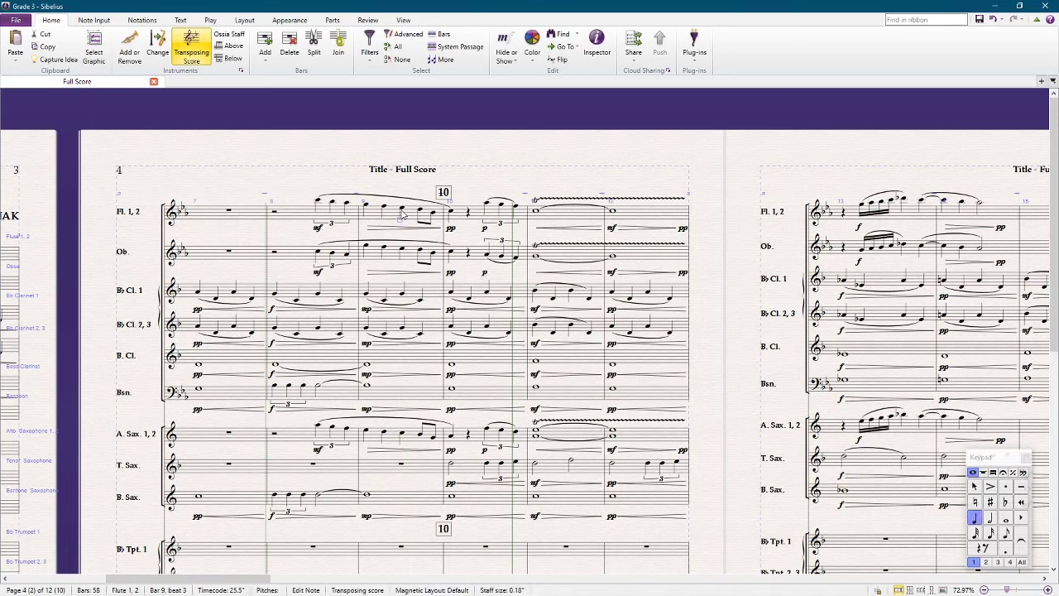
{"action": "key", "text": "ctrl+3"}
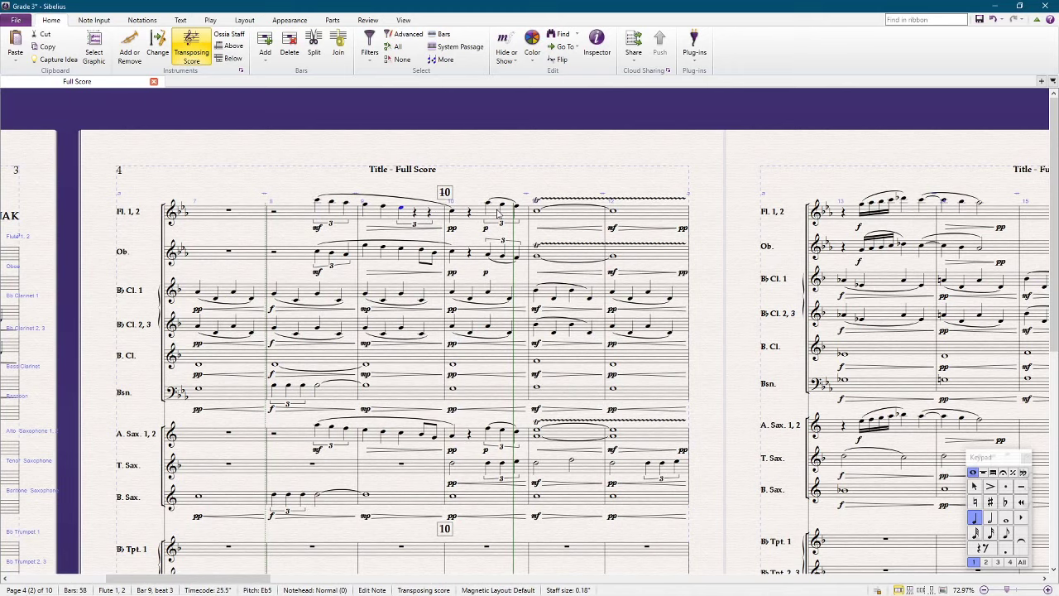
{"action": "key", "text": "Right"}
{"action": "key", "text": "Right"}
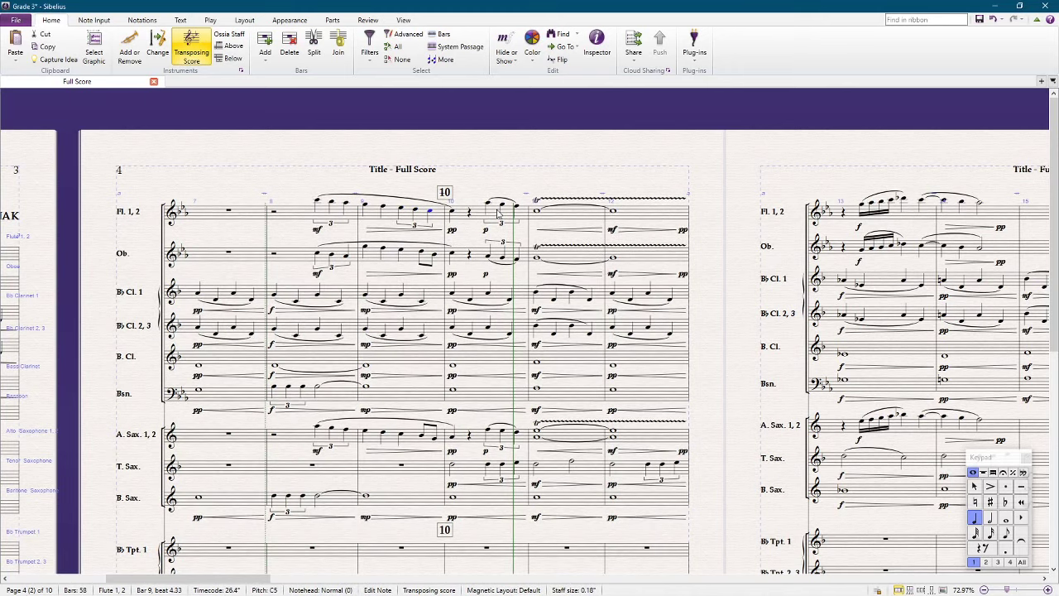
{"action": "key", "text": "Down"}
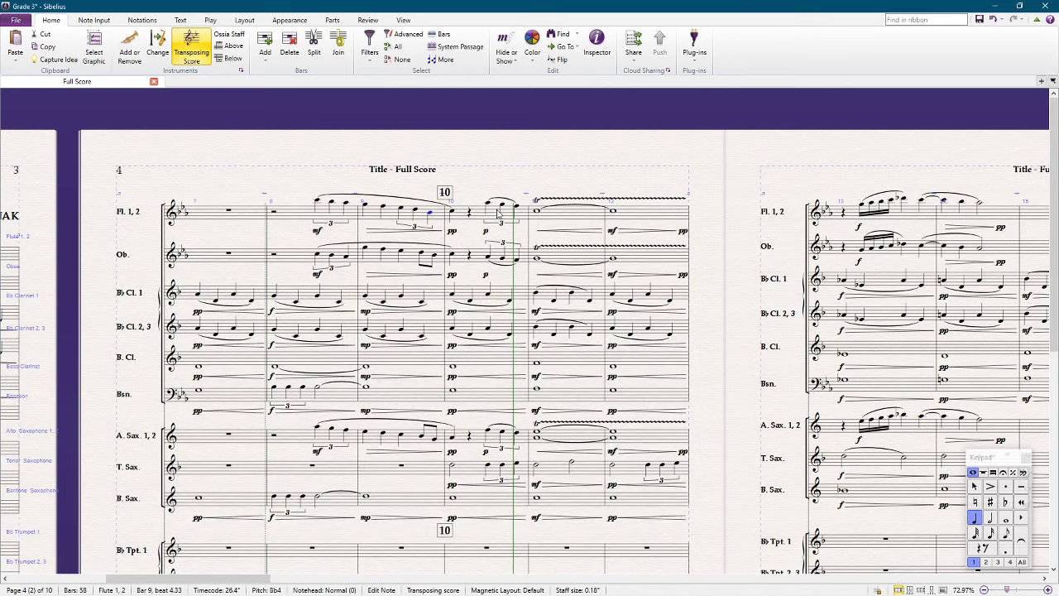
Copy the flute's bar 9 to the oboe and, an octave lower, to the alto saxophone, and play back the passage from bar 8
{"action": "left_click", "coordinate": [387, 215]}
{"action": "left_click", "coordinate": [396, 261]}
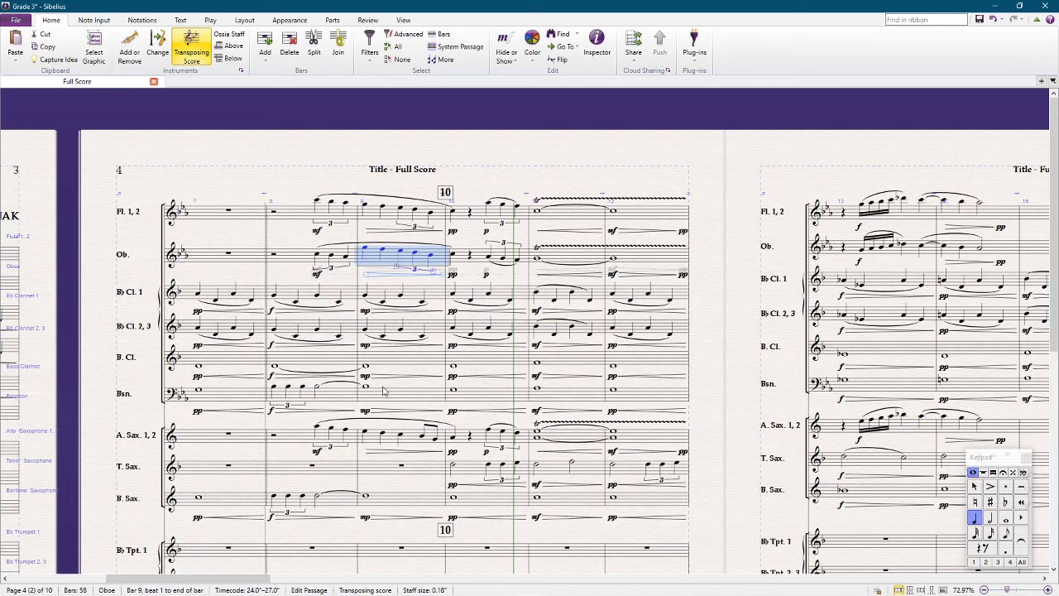
{"action": "left_click", "coordinate": [374, 441], "text": "alt"}
{"action": "key", "text": "shift+t"}
{"action": "key", "text": "Return"}
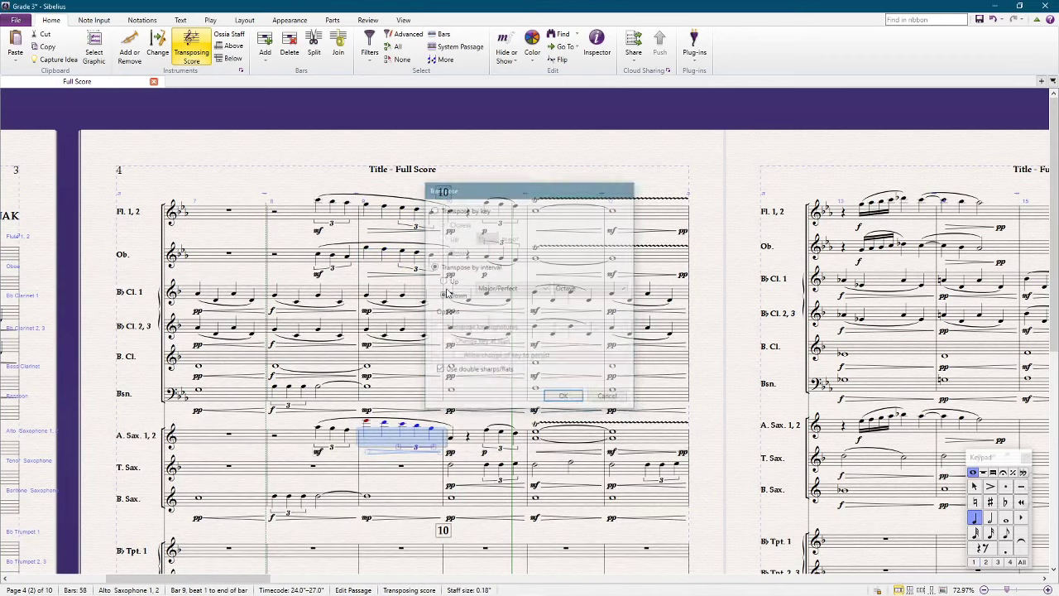
{"action": "key", "text": "Escape"}
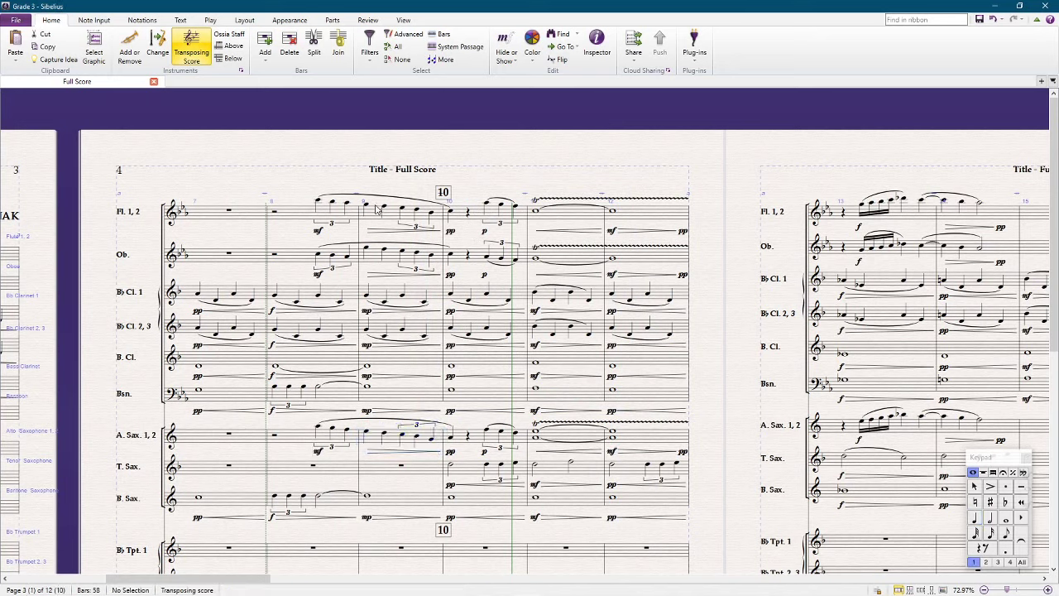
{"action": "key", "text": "space"}
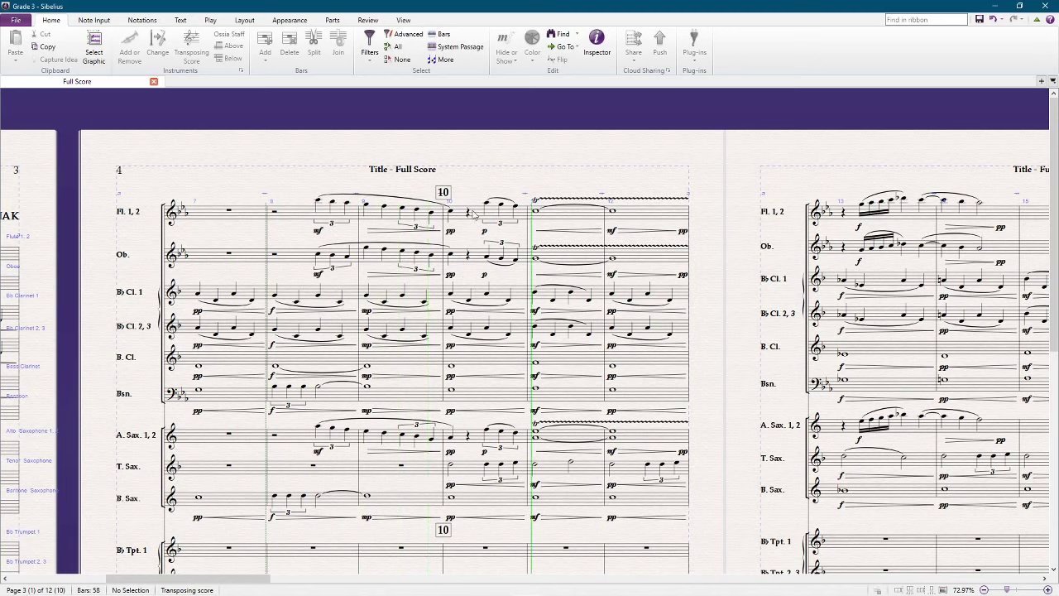
{"action": "key", "text": "space"}
Delete the slurred triplets and their p dynamics on beats 3–4 of bar 10 in the flute, oboe and alto saxophone
{"action": "left_click", "coordinate": [487, 202]}
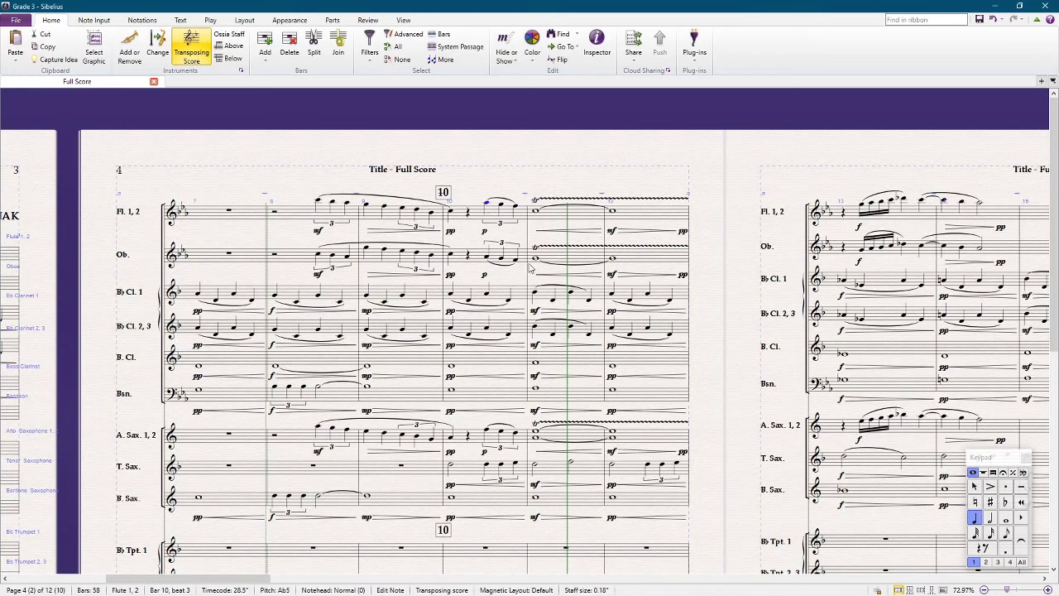
{"action": "left_click", "coordinate": [516, 259], "text": "shift"}
{"action": "left_click", "coordinate": [518, 444], "text": "ctrl"}
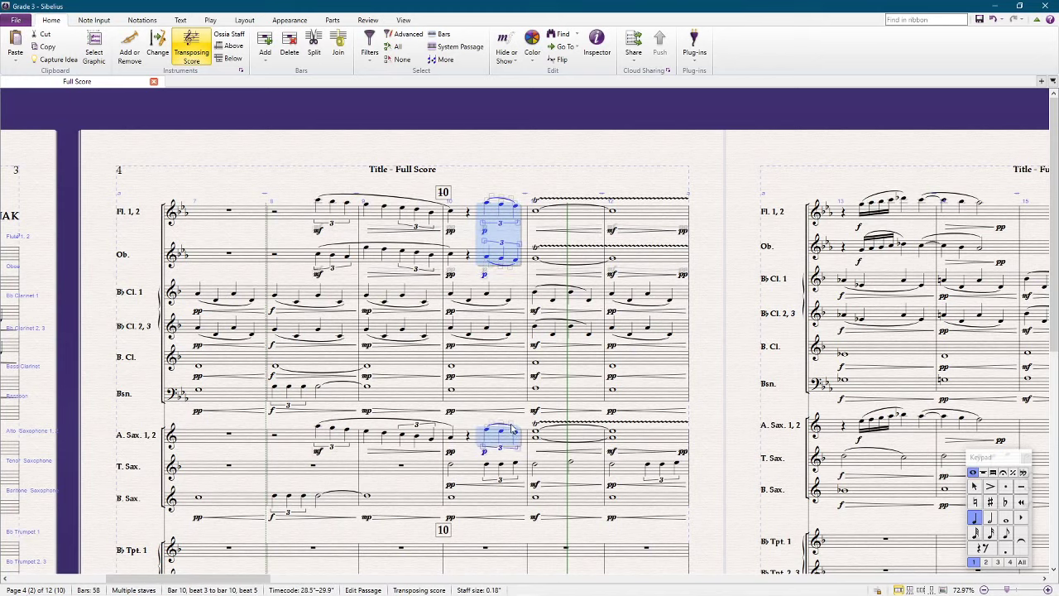
{"action": "key", "text": "Delete"}
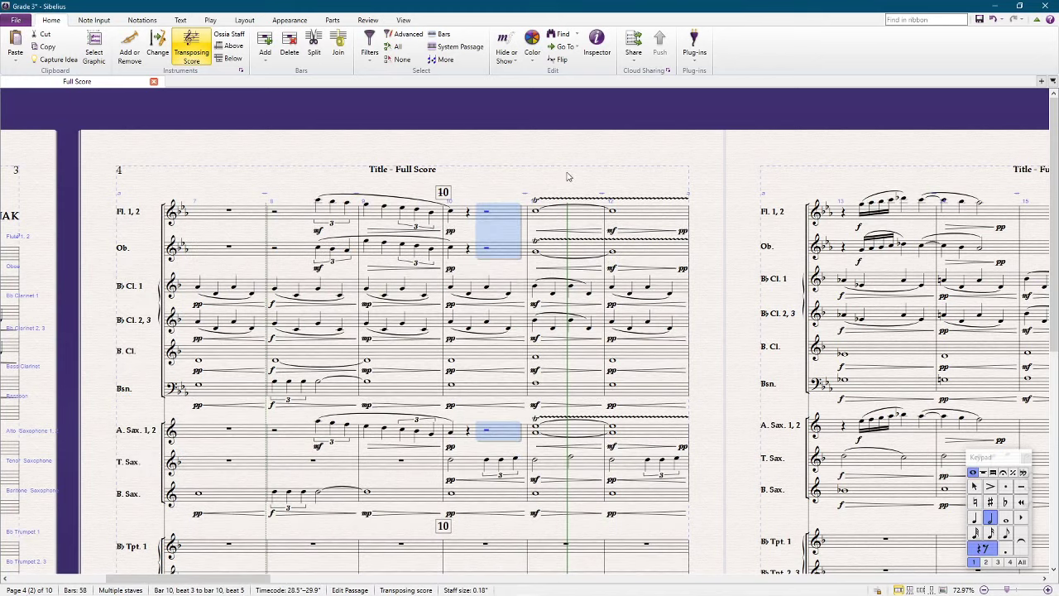
{"action": "key", "text": "Escape"}
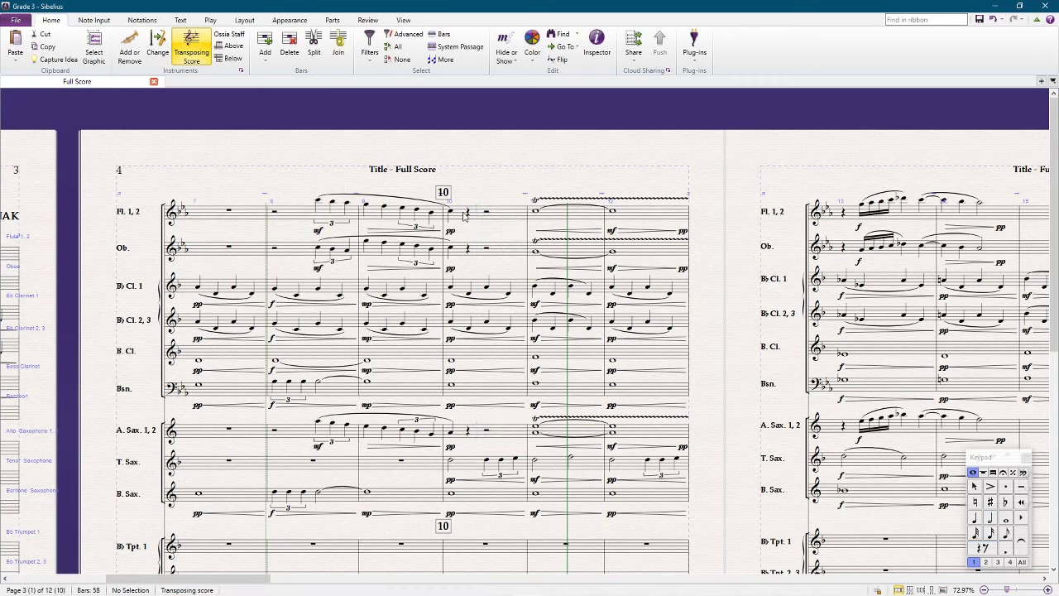
Raise the last triplet note of bar 8 to concert A natural in the flute, oboe and alto saxophone, and save the score
{"action": "left_click", "coordinate": [347, 203]}
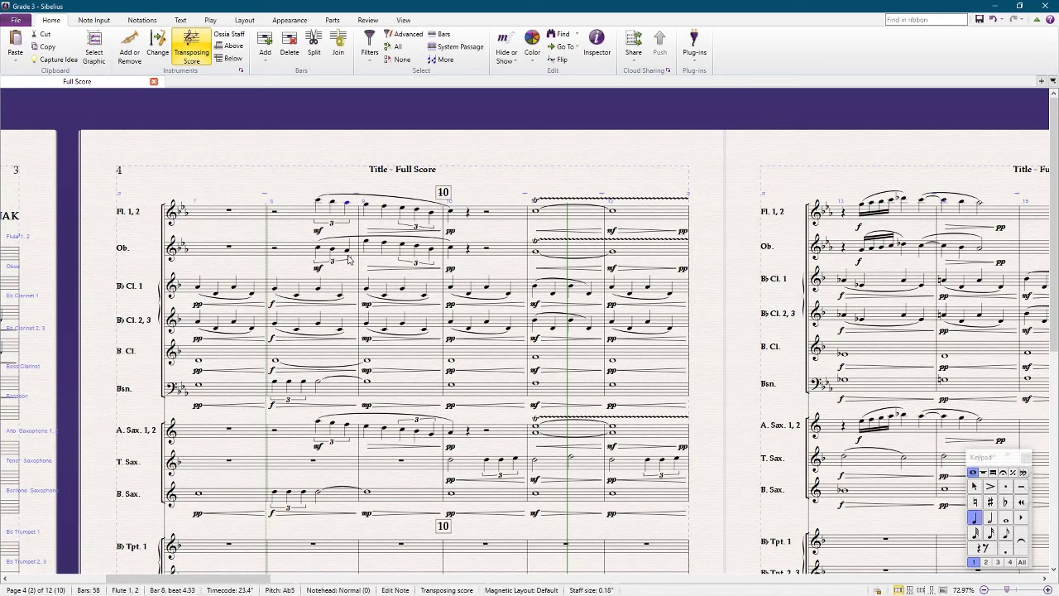
{"action": "left_click", "coordinate": [348, 252], "text": "shift"}
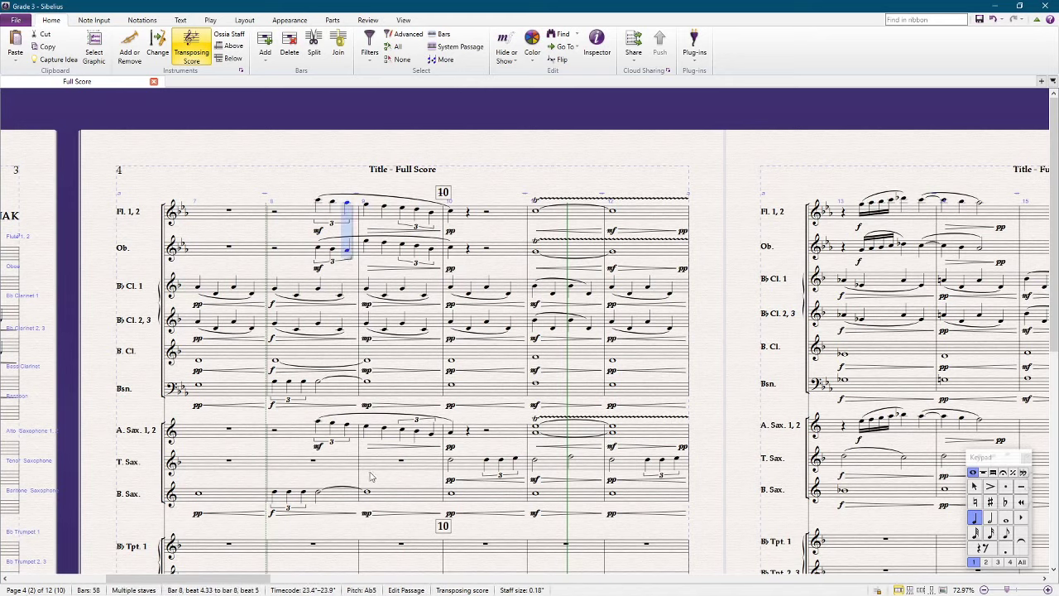
{"action": "key", "text": "Escape"}
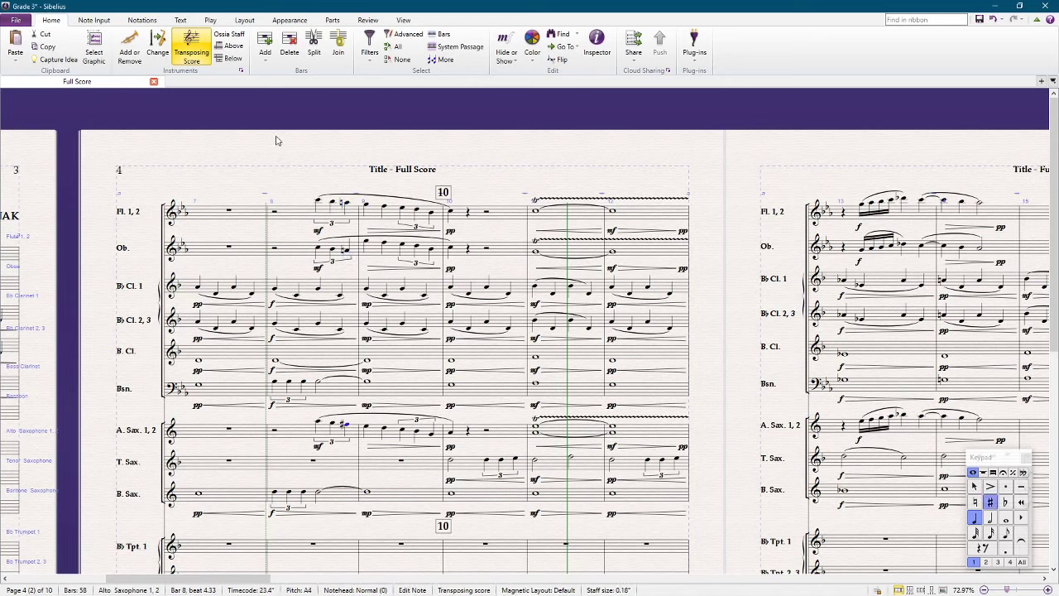
{"action": "key", "text": "ctrl+s"}
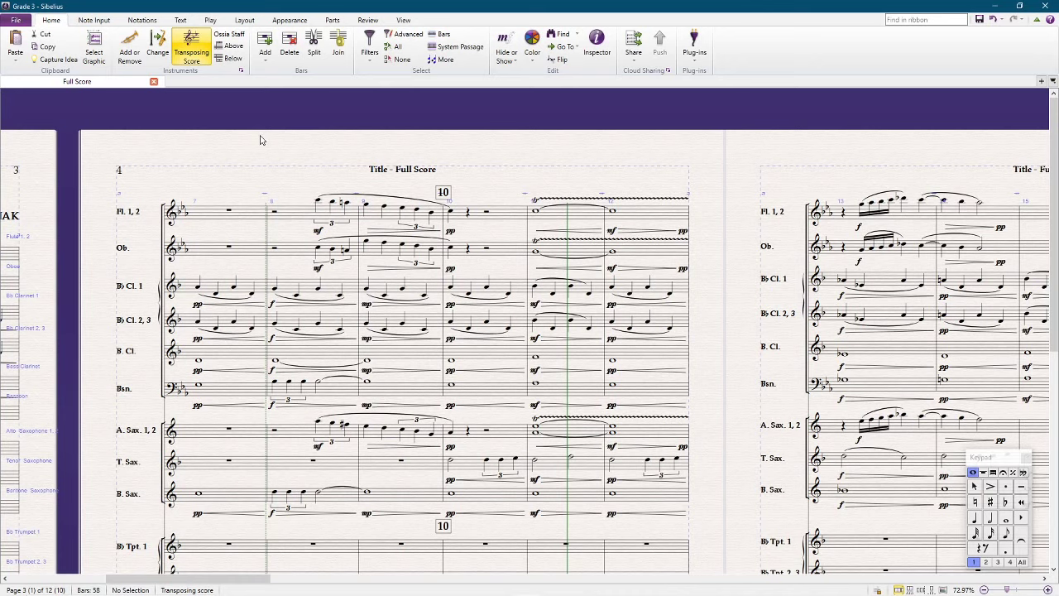
Play back the score from bar 8 into bar 11 to hear the raised triplet note and the emptied beats in bar 10
{"action": "key", "text": "space"}
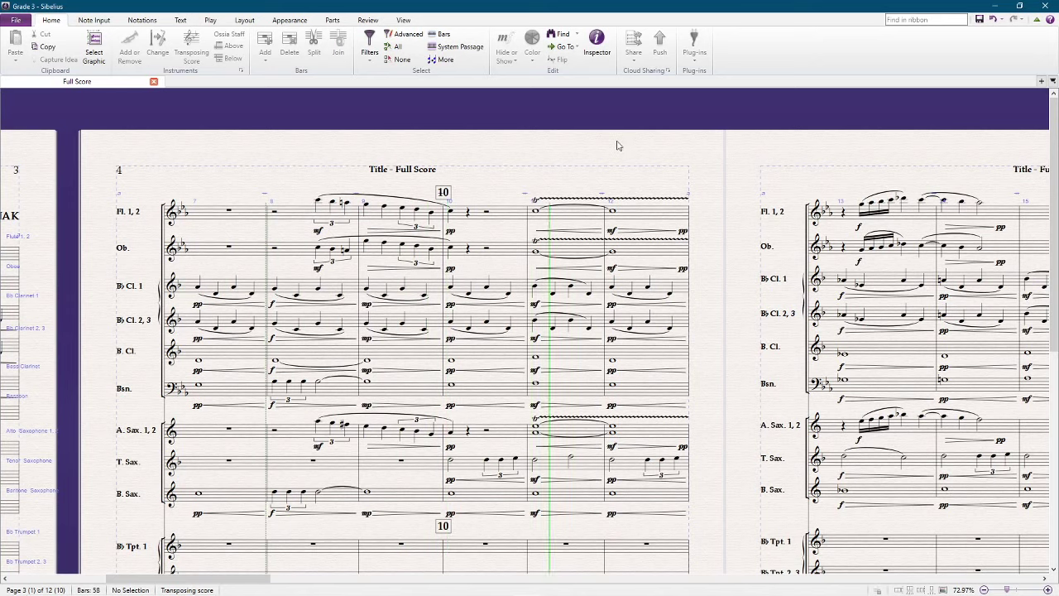
{"action": "key", "text": "space"}
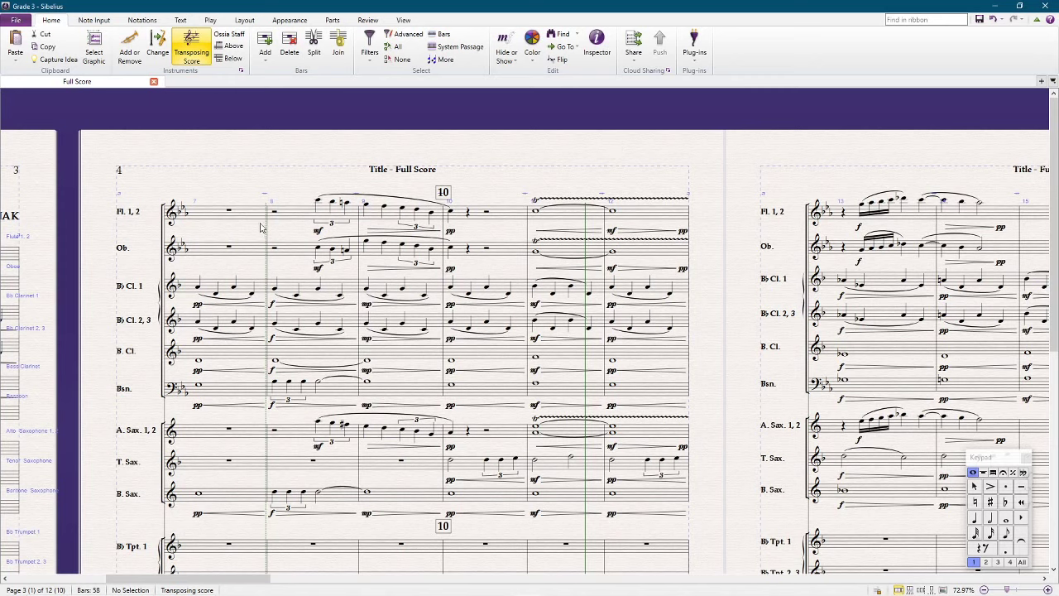
{"action": "left_click", "coordinate": [346, 202]}
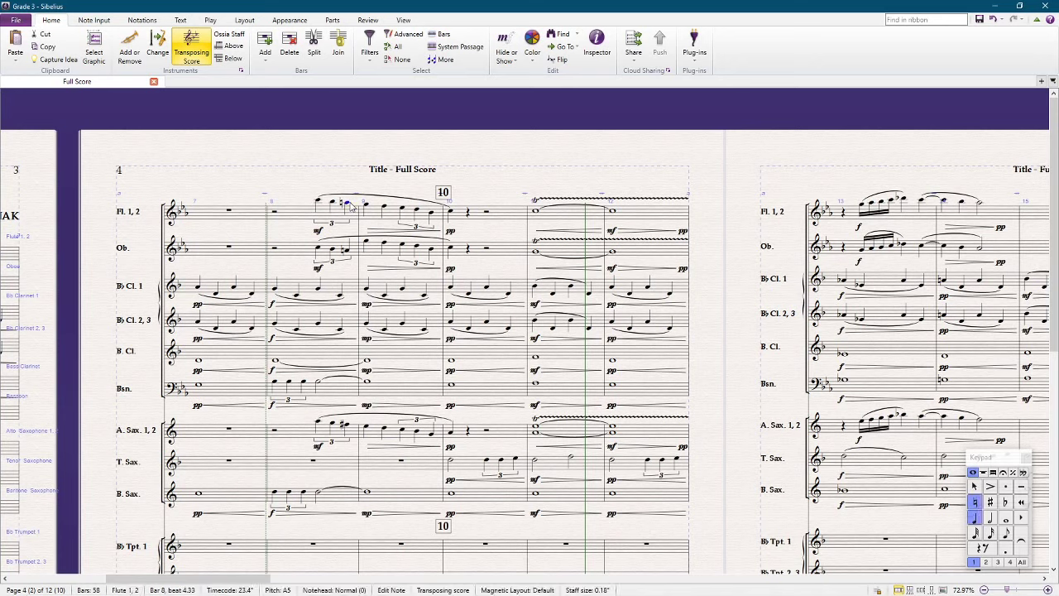
{"action": "left_click", "coordinate": [351, 250], "text": "shift"}
{"action": "left_click", "coordinate": [555, 164]}
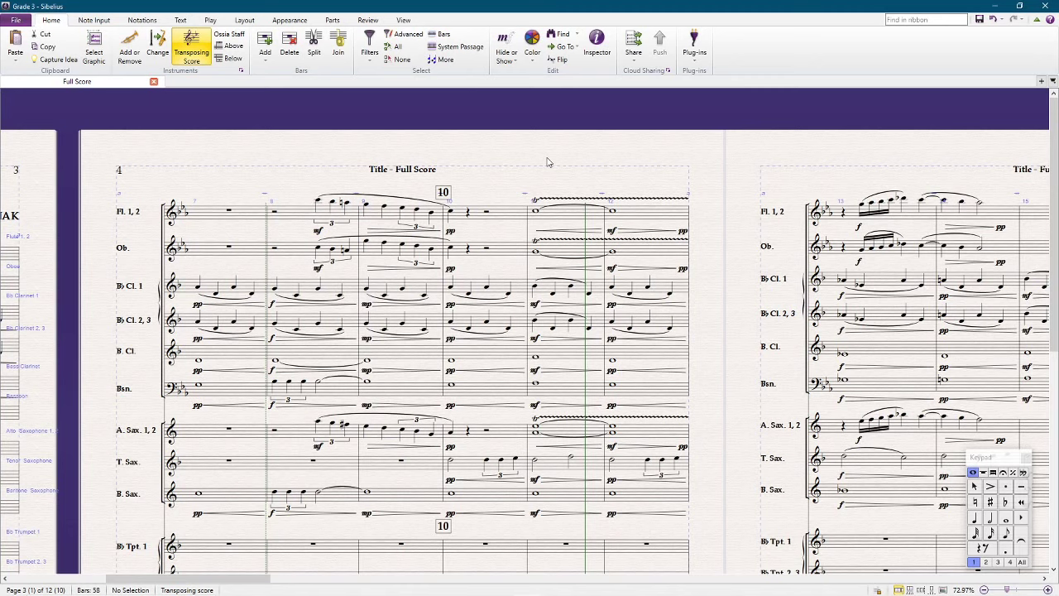
Copy the flute and oboe triplets on beats 3–4 of bar 9 to beats 3–4 of bar 10
{"action": "left_click", "coordinate": [318, 203]}
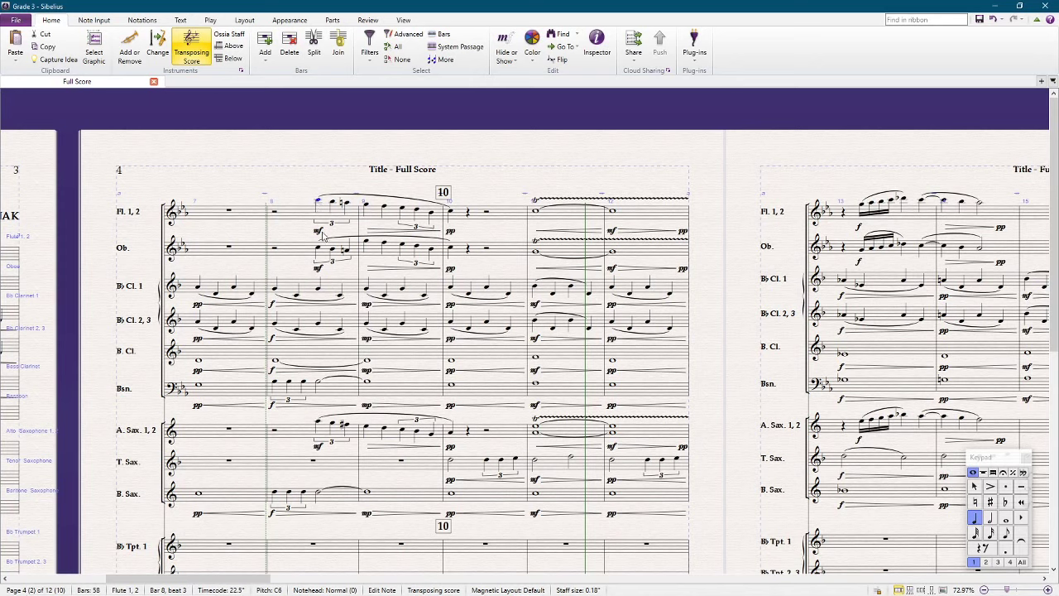
{"action": "left_click", "coordinate": [403, 209]}
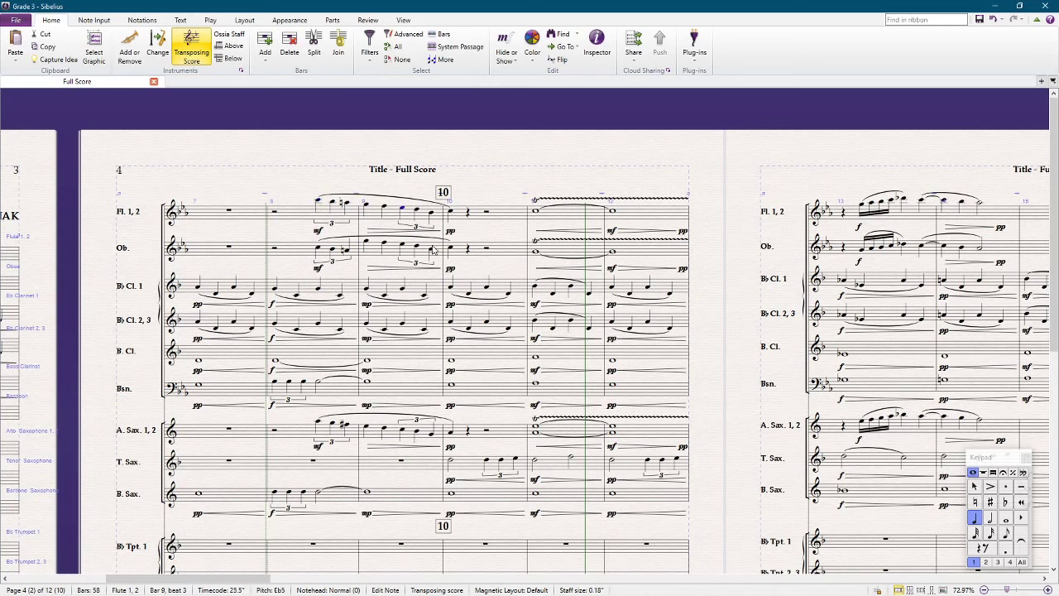
{"action": "left_click", "coordinate": [432, 257], "text": "shift"}
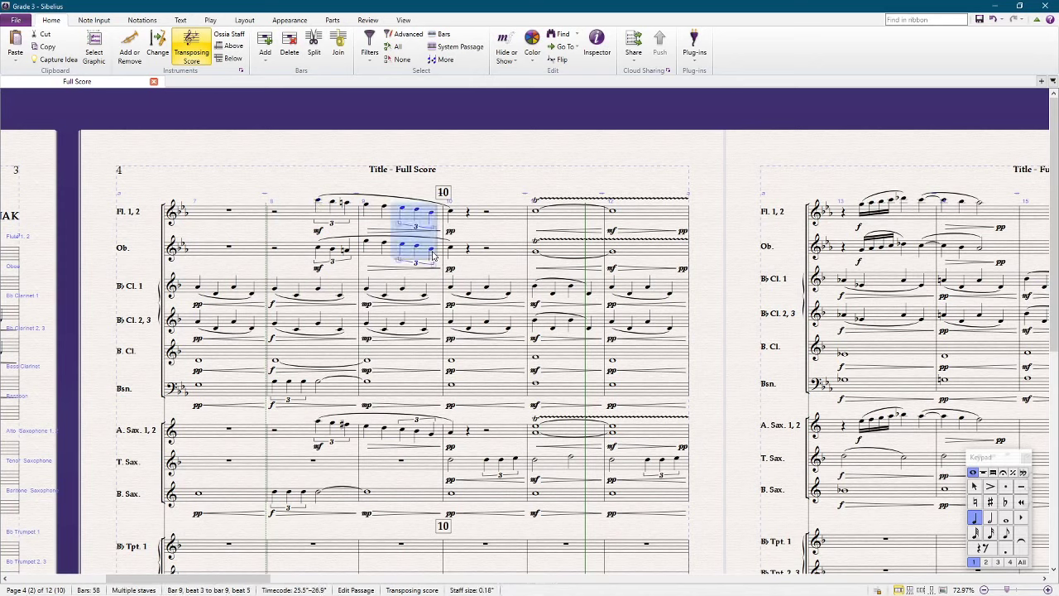
{"action": "left_click", "coordinate": [488, 216], "text": "alt"}
{"action": "key", "text": "Escape"}
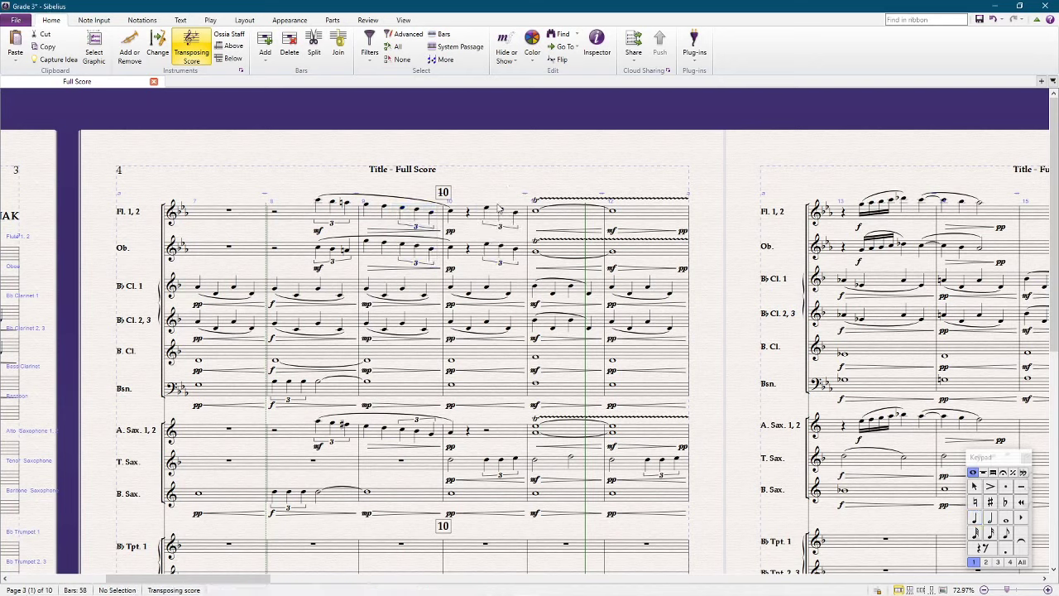
Copy the oboe's bar 10 triplet to beat 3 of the alto saxophone's bar 10 and transpose it down an octave
{"action": "left_click", "coordinate": [488, 246]}
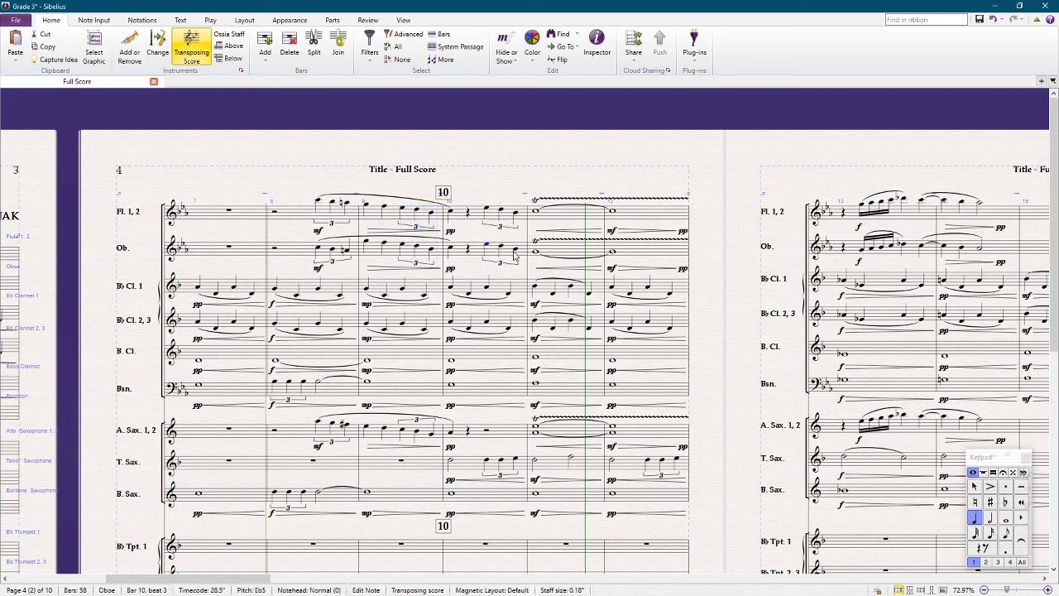
{"action": "left_click", "coordinate": [516, 255], "text": "shift"}
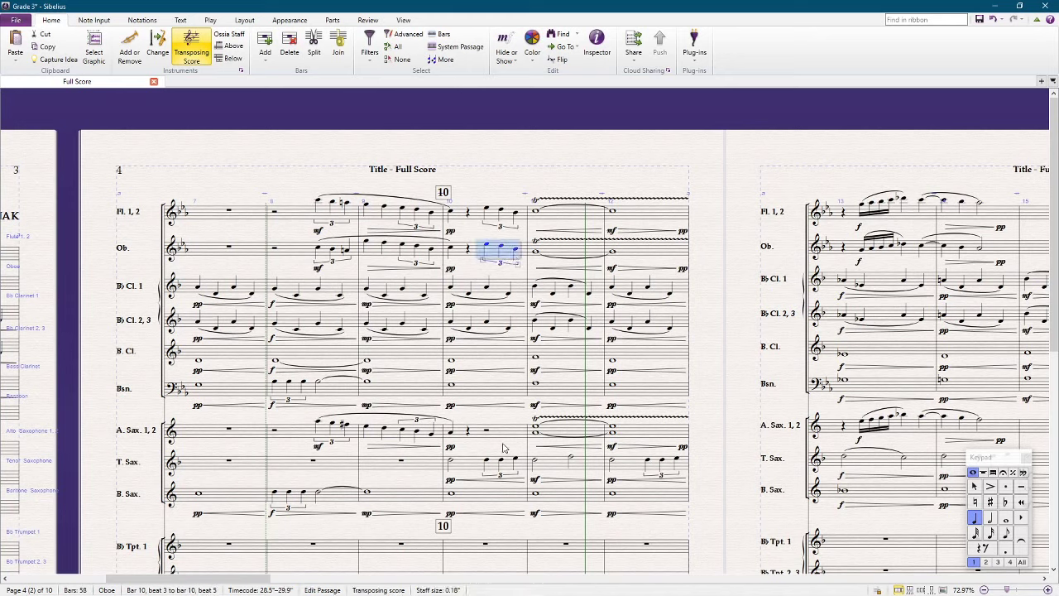
{"action": "left_click", "coordinate": [483, 432], "text": "alt"}
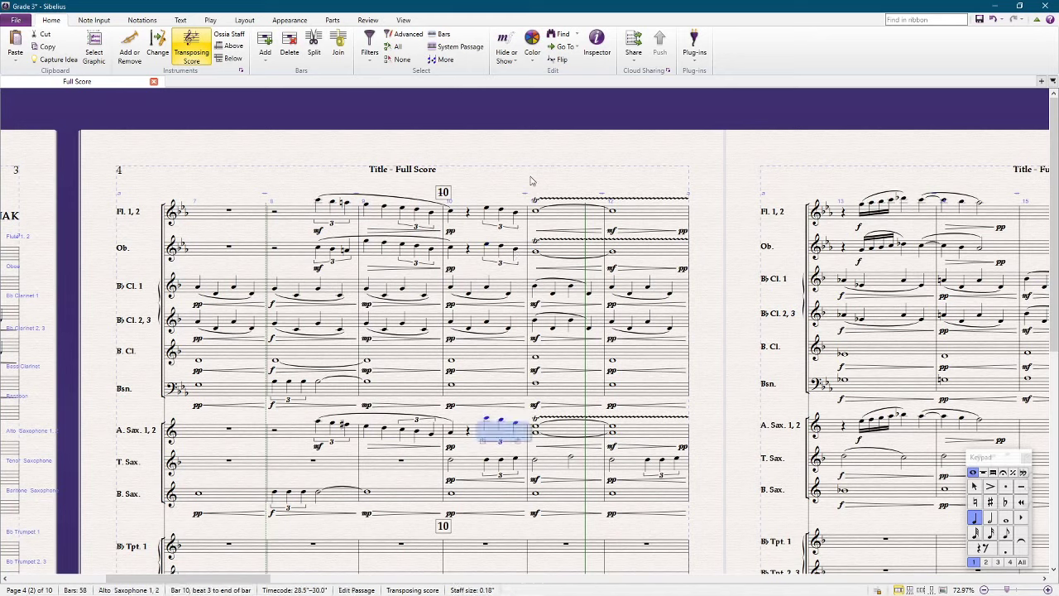
{"action": "key", "text": "shift+t"}
{"action": "key", "text": "Return"}
{"action": "key", "text": "Escape"}
Play back the score from bar 8 into bar 15 to hear the new bar 10 triplets in context
{"action": "key", "text": "space"}
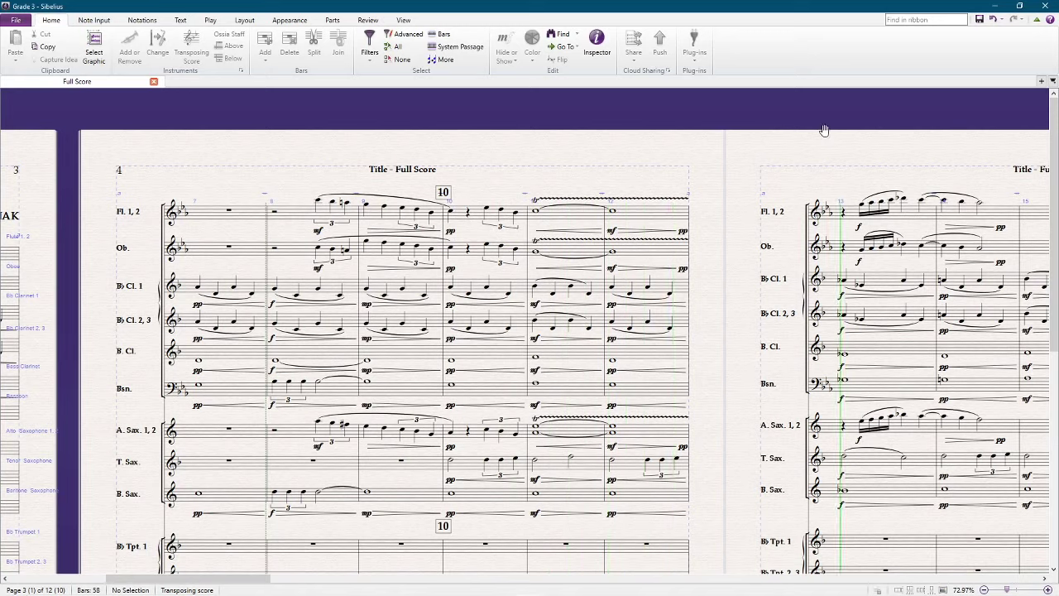
{"action": "left_click_drag", "start_coordinate": [822, 128], "coordinate": [513, 146]}
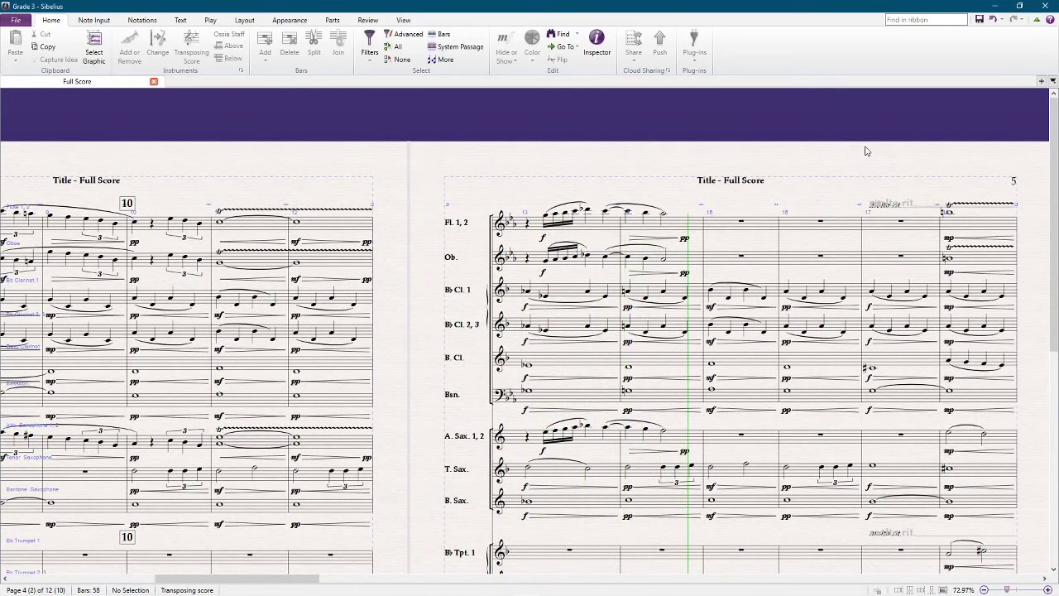
{"action": "left_click_drag", "start_coordinate": [864, 146], "coordinate": [854, 149]}
{"action": "key", "text": "space"}
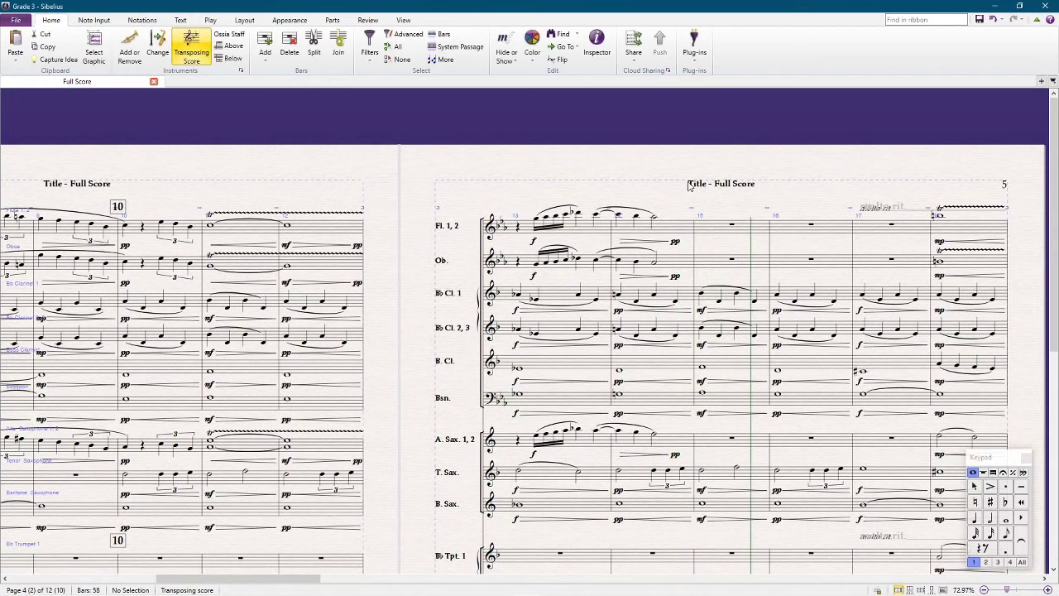
Copy bars 13–14 of the flute, oboe and alto saxophone to bars 15–16 of the same parts
{"action": "left_click", "coordinate": [592, 232]}
{"action": "left_click", "coordinate": [674, 263], "text": "shift"}
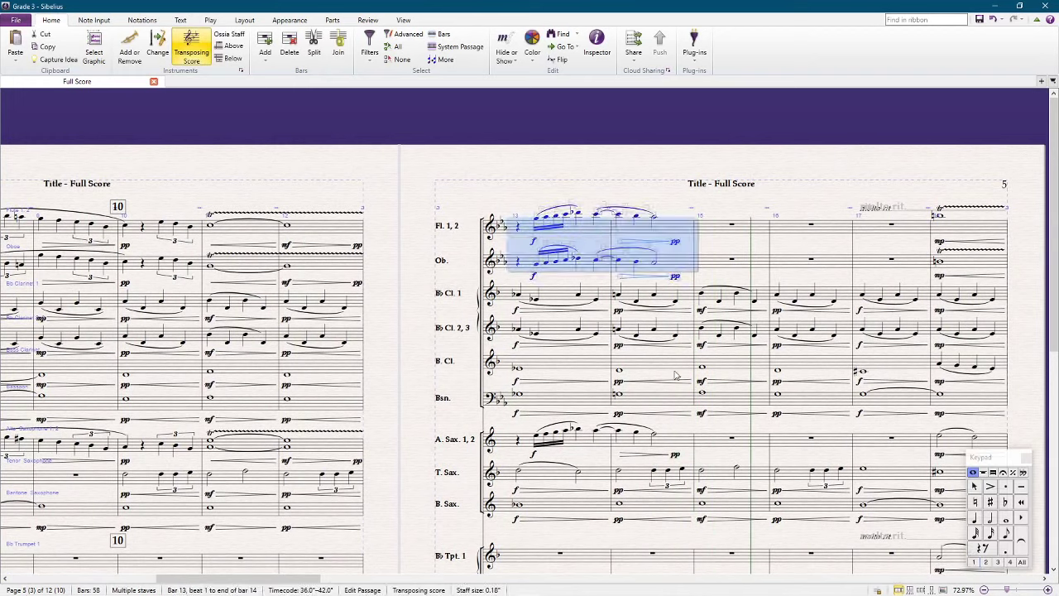
{"action": "left_click", "coordinate": [666, 450], "text": "ctrl"}
{"action": "left_click", "coordinate": [721, 234], "text": "alt"}
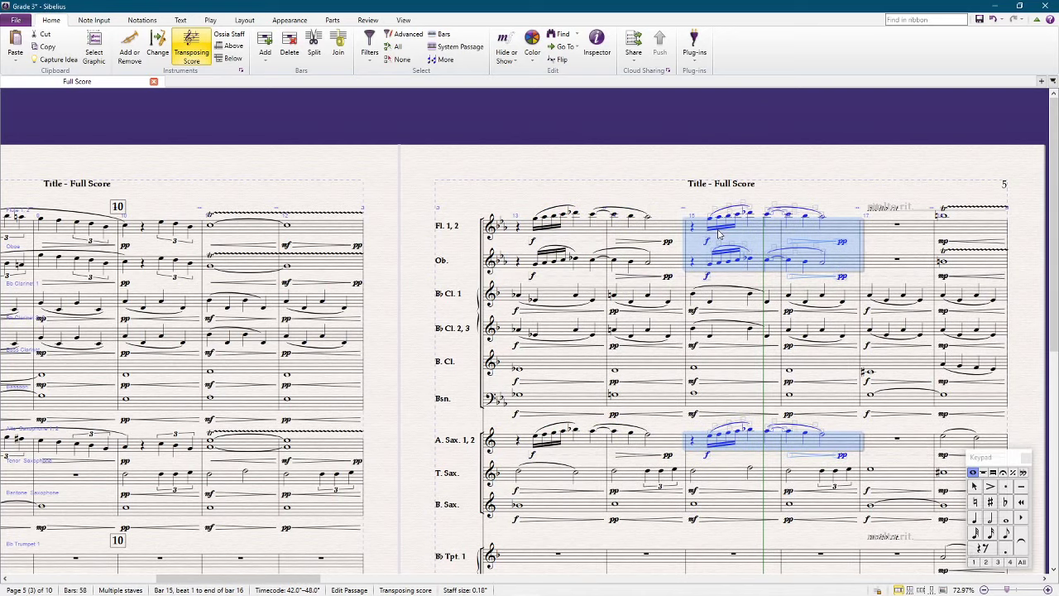
{"action": "scroll", "coordinate": [712, 273], "scroll_direction": "down", "scroll_amount": 5}
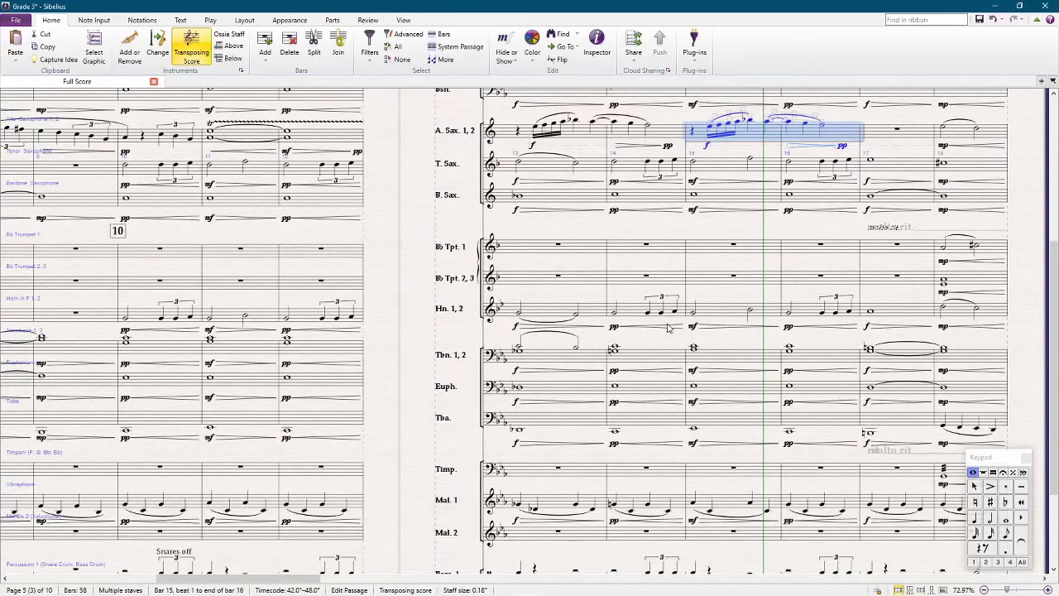
{"action": "scroll", "coordinate": [668, 327], "scroll_direction": "up", "scroll_amount": 4}
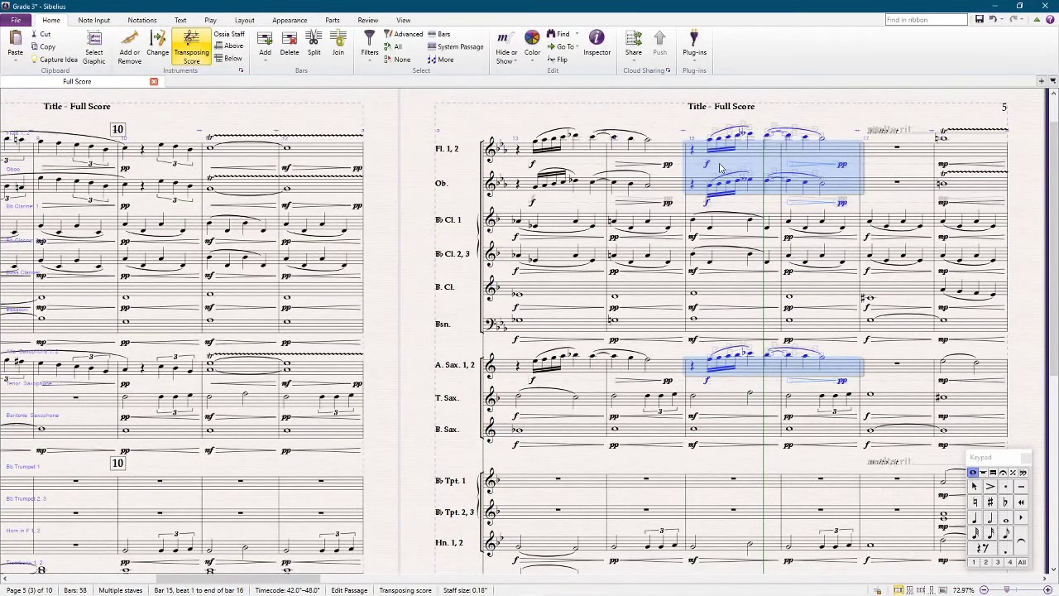
Change the beat 3 note of bar 15 to concert E flat in the flute, oboe and alto saxophone, removing its flattening accidental
{"action": "left_click", "coordinate": [749, 133]}
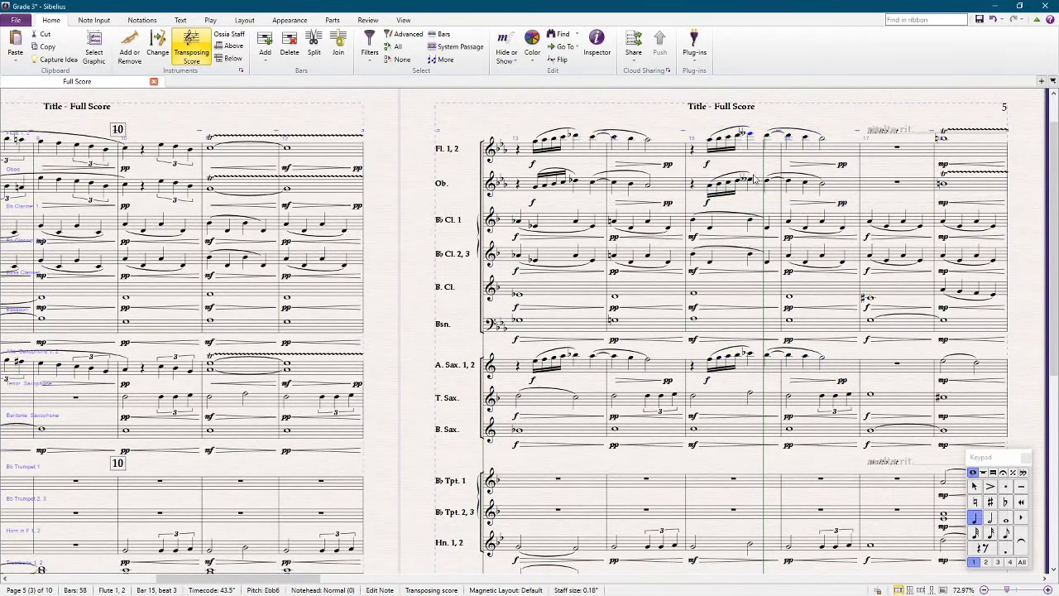
{"action": "left_click", "coordinate": [750, 184], "text": "shift"}
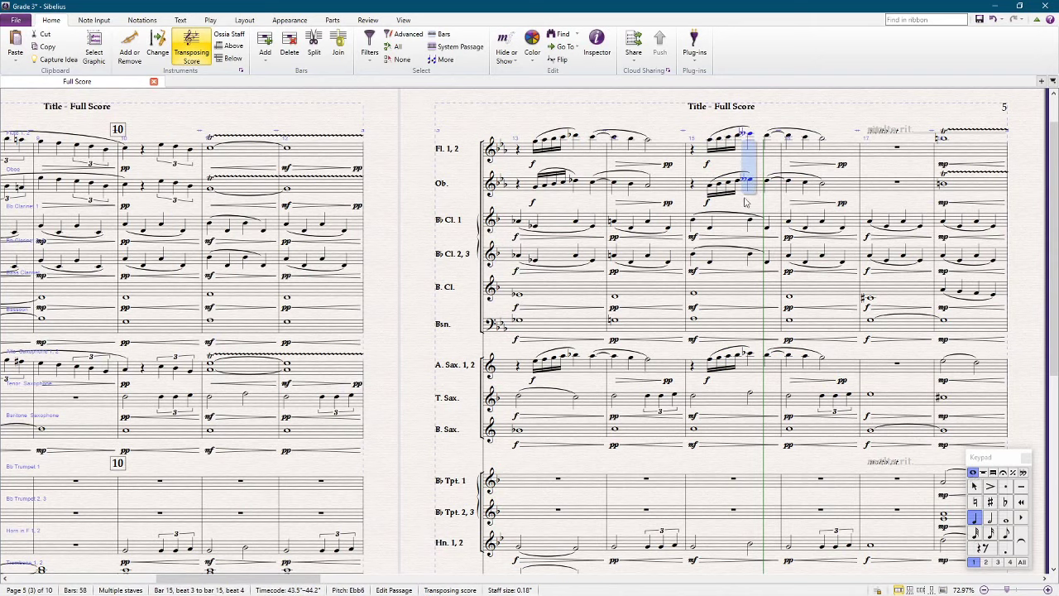
{"action": "left_click", "coordinate": [749, 355]}
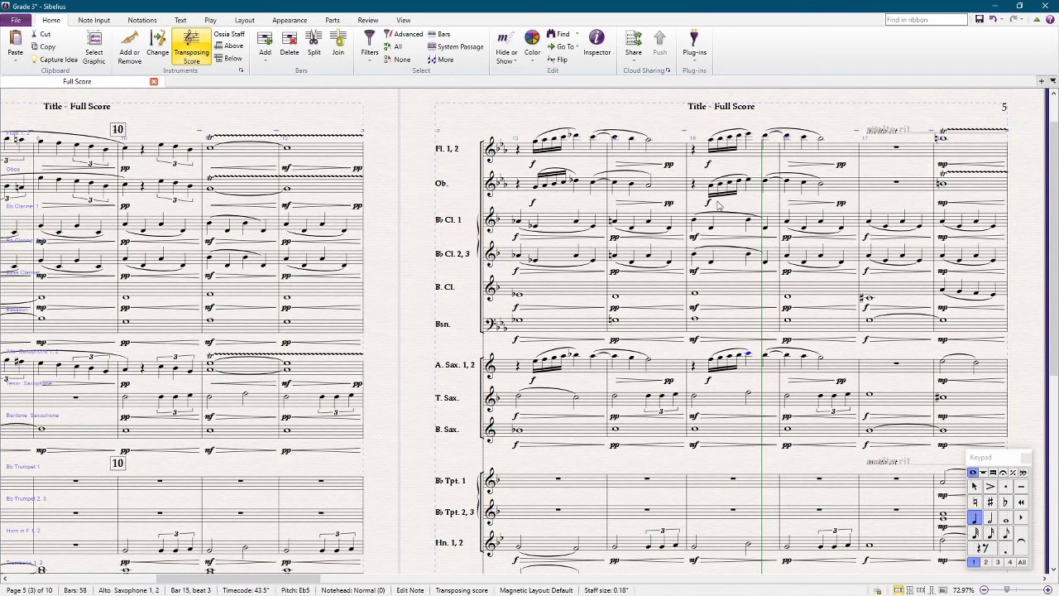
{"action": "key", "text": "Escape"}
Double the alto saxophone's phrase in bars 15–16 with added notes an octave below
{"action": "left_click", "coordinate": [841, 371]}
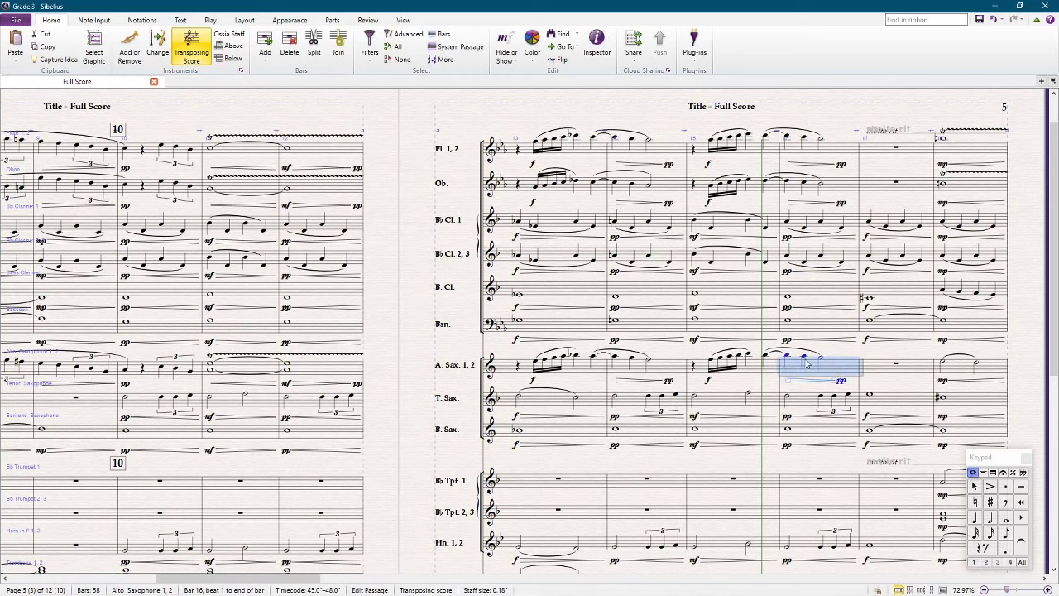
{"action": "left_click", "coordinate": [703, 369], "text": "shift"}
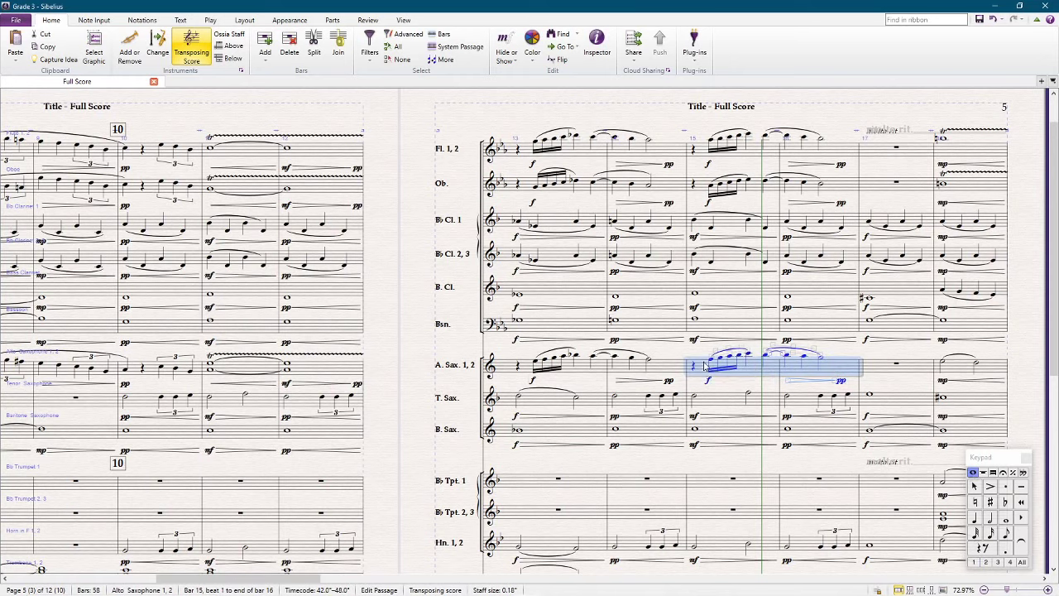
{"action": "key", "text": "shift+8"}
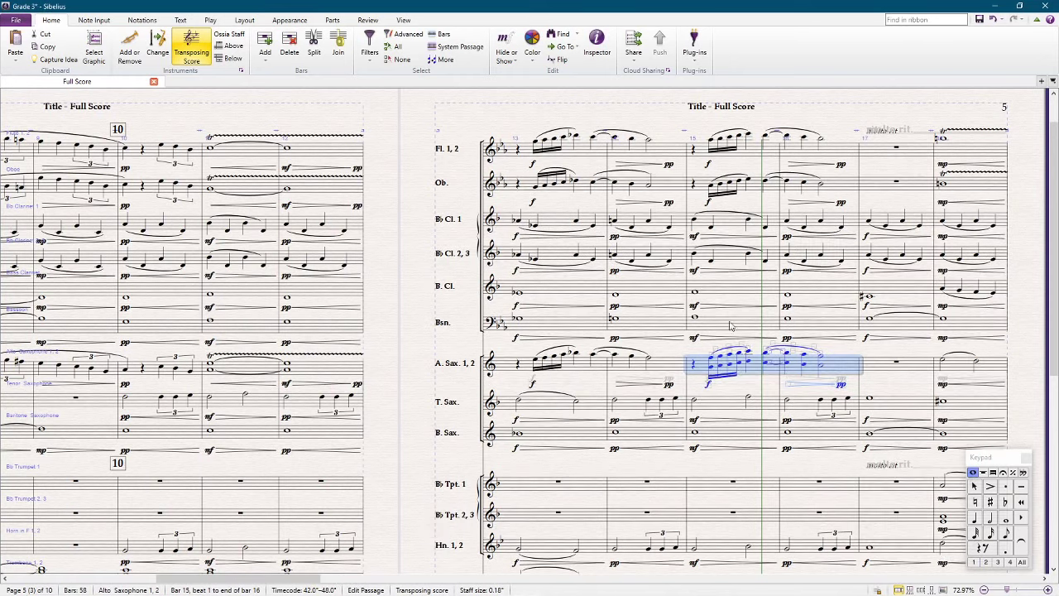
{"action": "key", "text": "ctrl+z"}
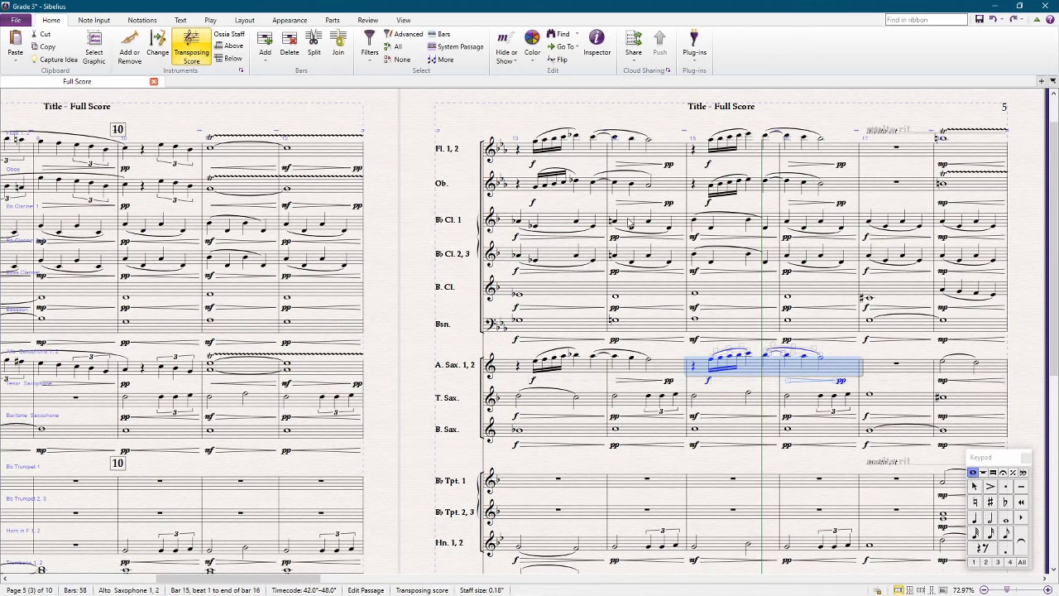
{"action": "key", "text": "shift+8"}
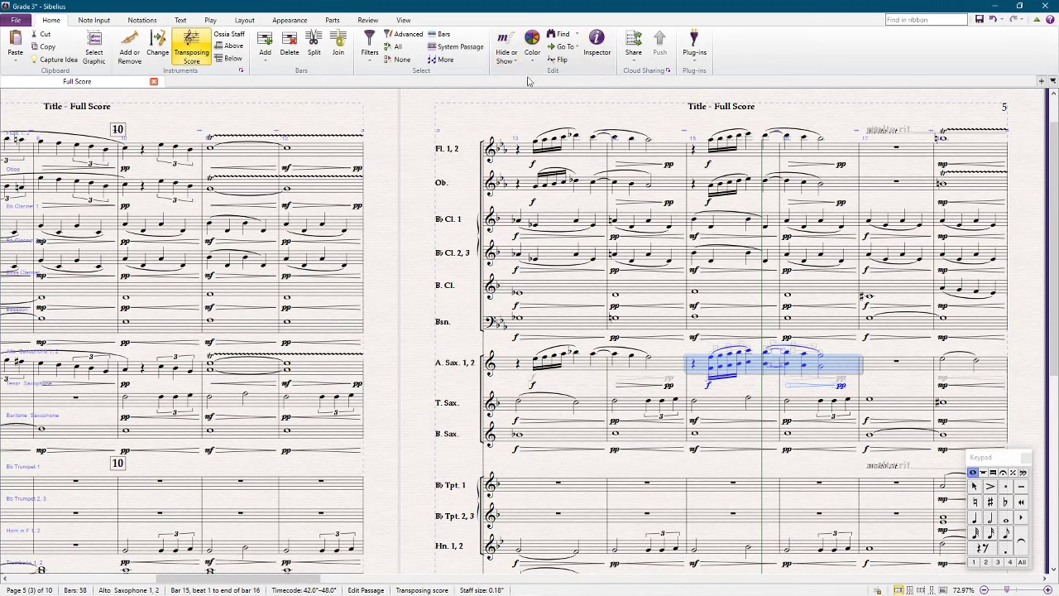
Play back the score into bar 17 to hear the phrase with the doubled alto saxophone
{"action": "key", "text": "Escape"}
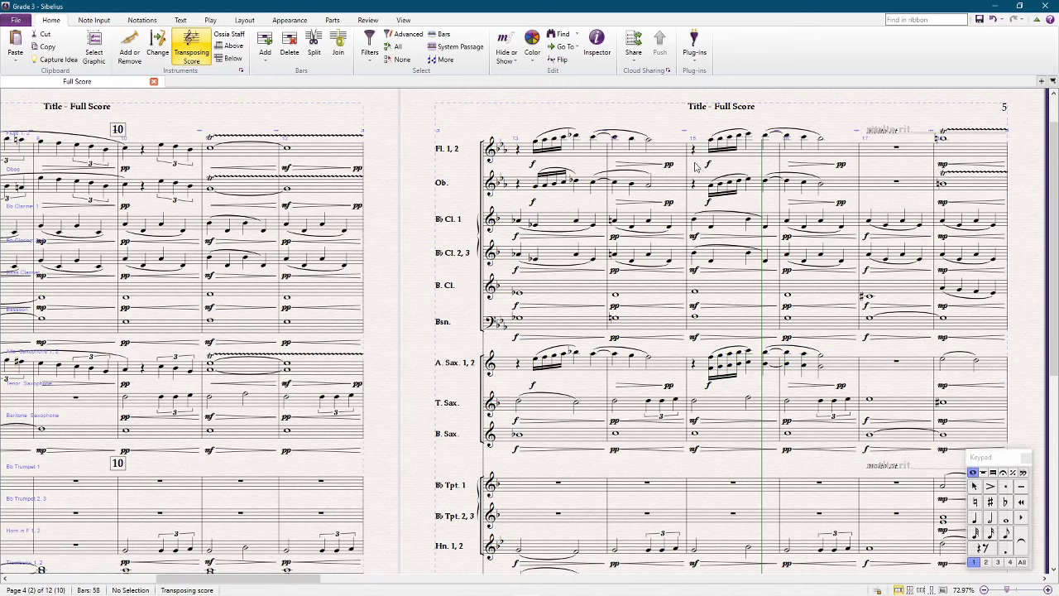
{"action": "key", "text": "space"}
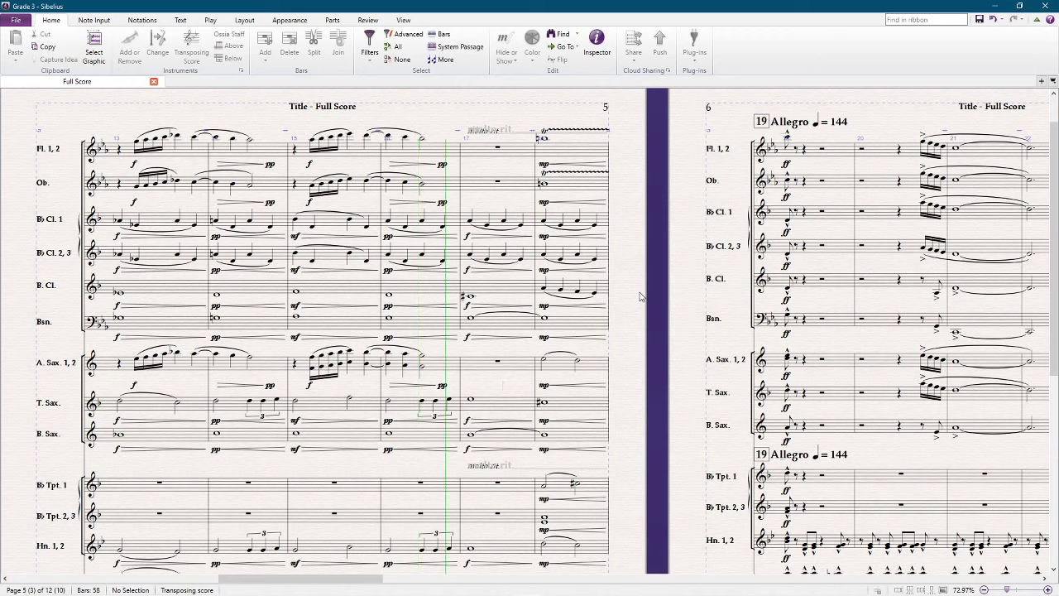
{"action": "key", "text": "space"}
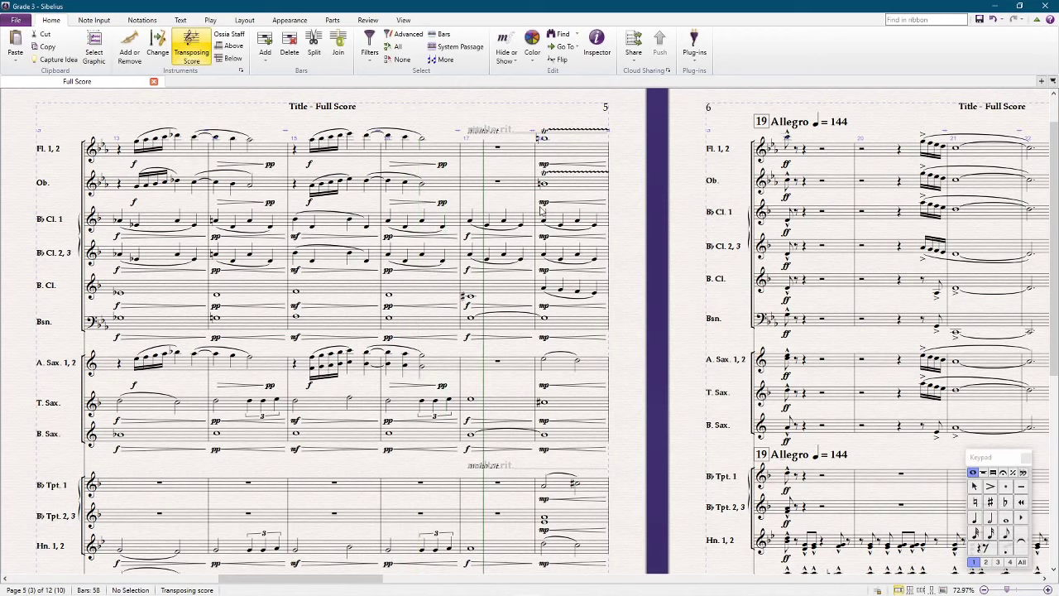
Shorten the beat 3 notes of bar 16 to quarter notes and add concert A flat quarter notes on beat 4 in flute, oboe and alto saxophone
{"action": "left_click", "coordinate": [421, 141]}
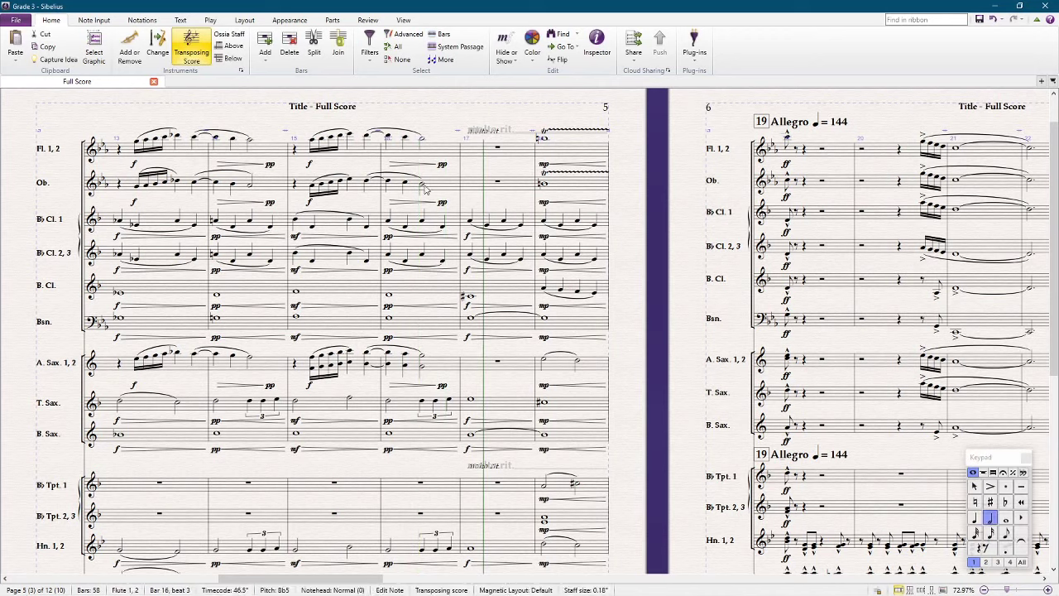
{"action": "left_click", "coordinate": [424, 185], "text": "ctrl"}
{"action": "left_click", "coordinate": [422, 359], "text": "ctrl"}
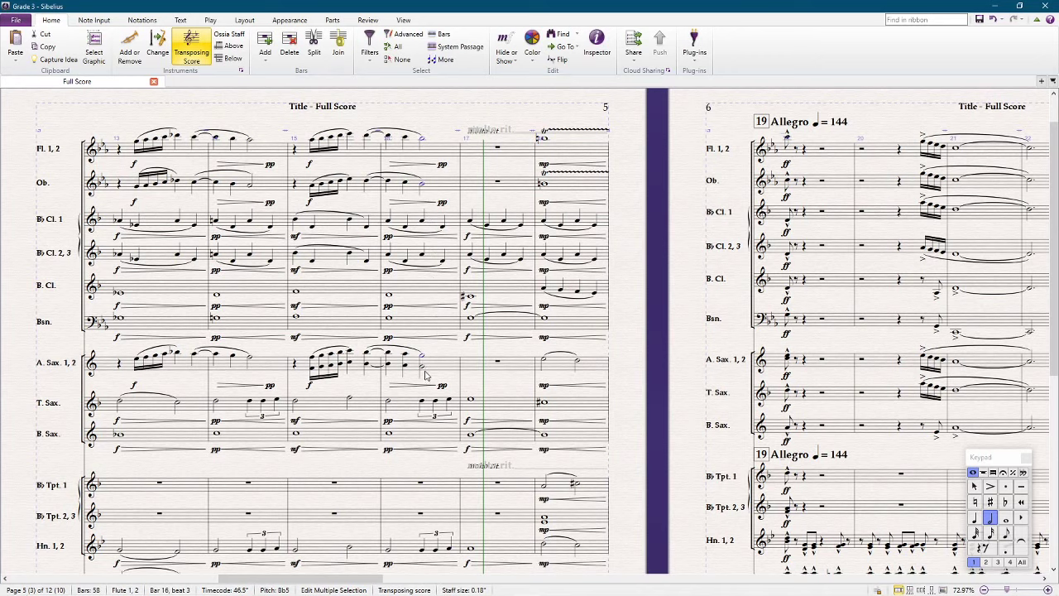
{"action": "key", "text": "4"}
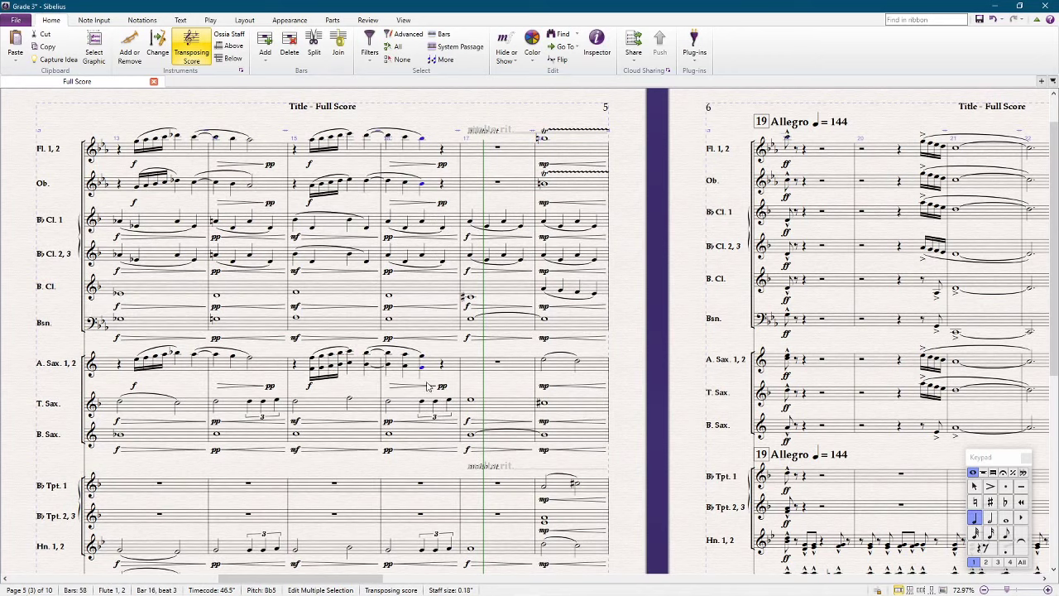
{"action": "key", "text": "Right"}
{"action": "key", "text": "Down"}
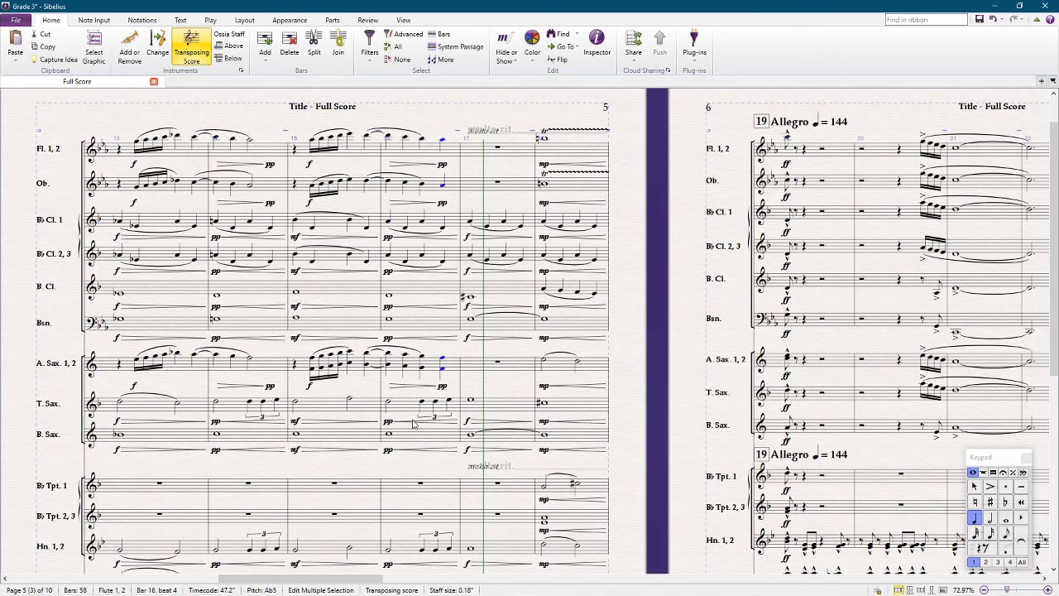
Continue the flute, oboe and alto saxophone phrase into bar 17 with a whole note on concert G
{"action": "key", "text": "g"}
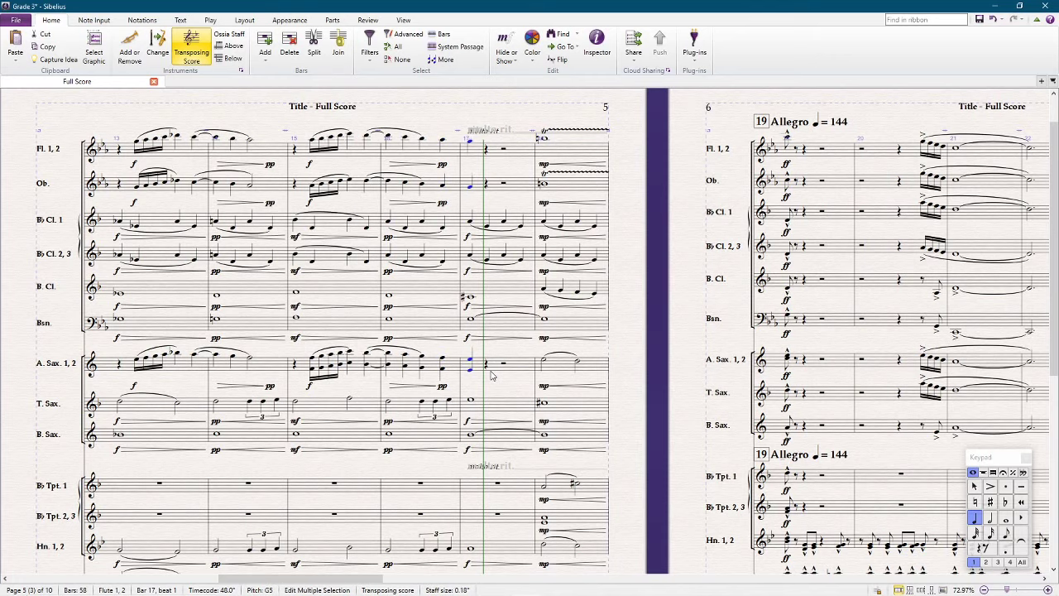
{"action": "scroll", "coordinate": [492, 375], "scroll_direction": "down", "scroll_amount": 3}
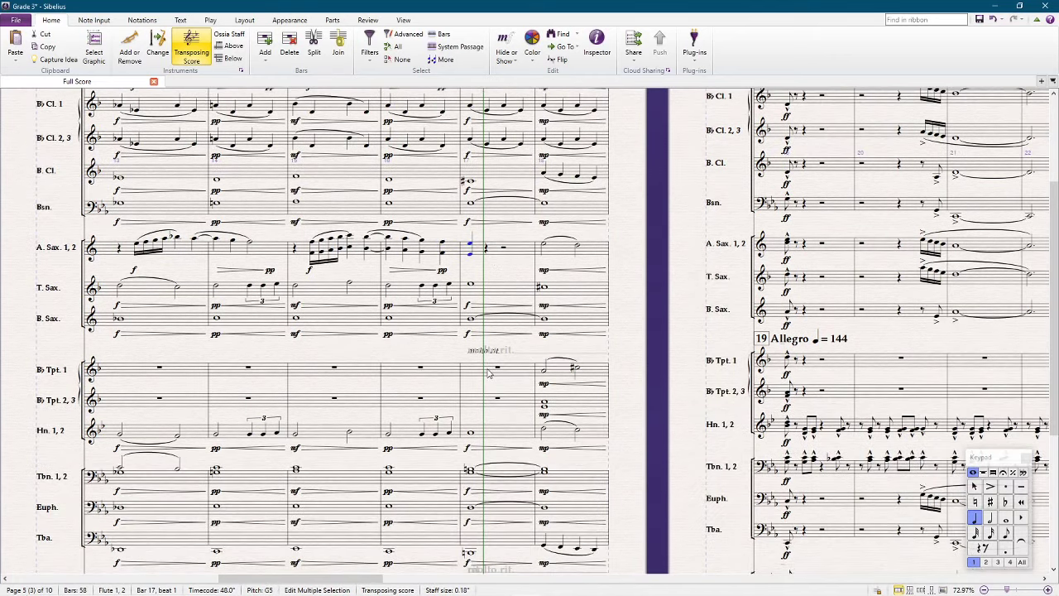
{"action": "key", "text": "6"}
{"action": "scroll", "coordinate": [487, 374], "scroll_direction": "up", "scroll_amount": 2}
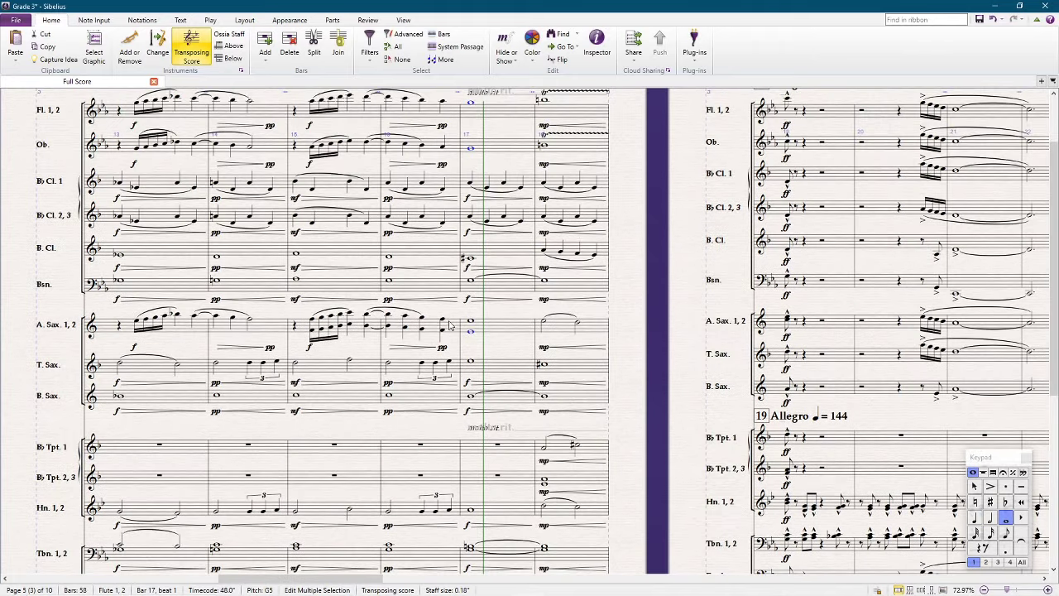
Replace the slurs over bars 15–16 in flute, oboe and alto saxophone with slurs from bar 15 beat 4 to the bar 17 note
{"action": "left_click", "coordinate": [399, 313]}
{"action": "scroll", "coordinate": [401, 273], "scroll_direction": "up", "scroll_amount": 2}
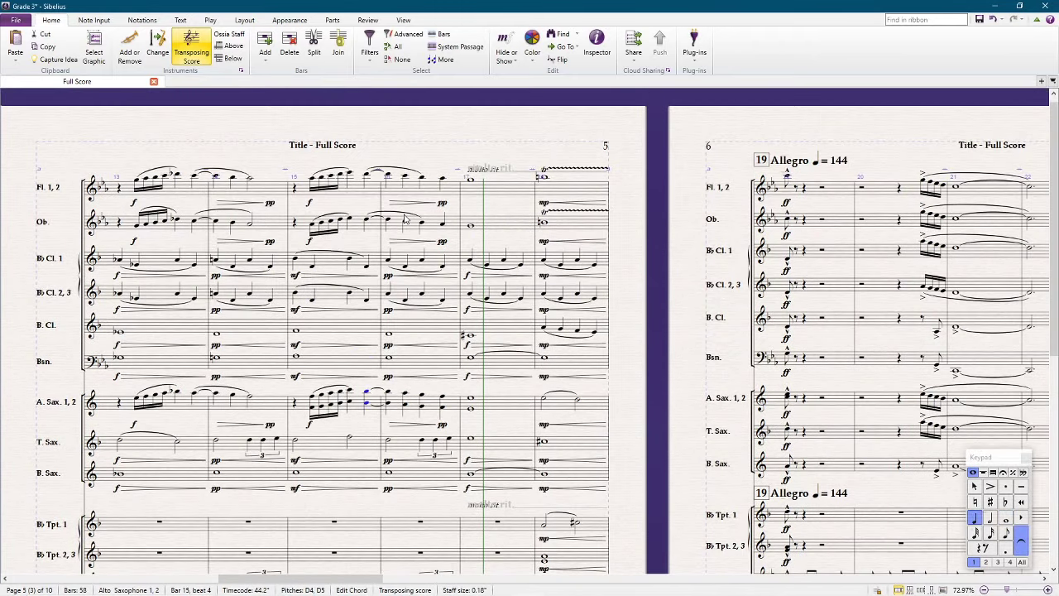
{"action": "key", "text": "Escape"}
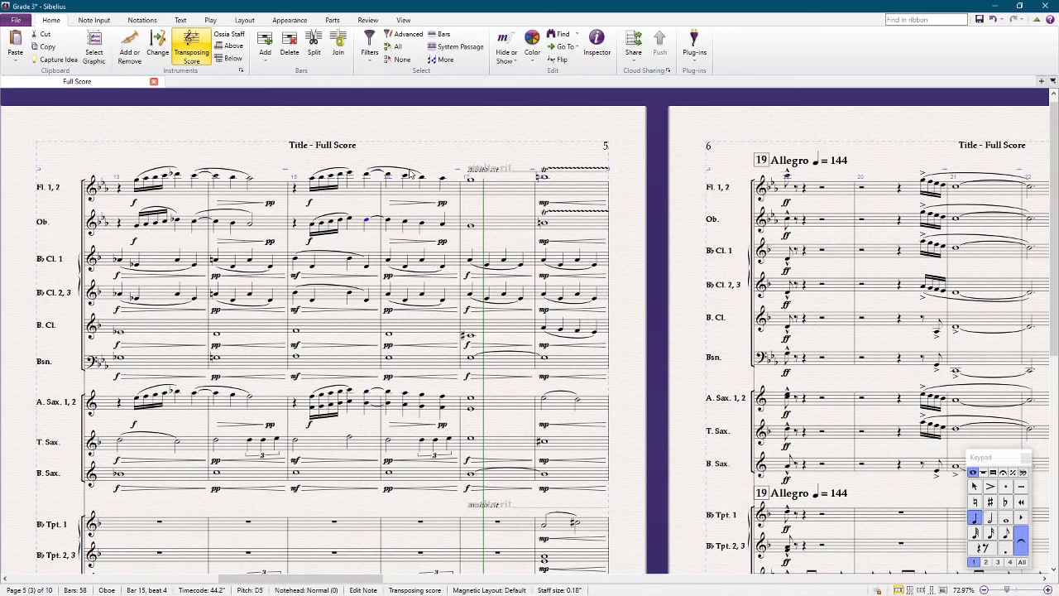
{"action": "left_click", "coordinate": [379, 178]}
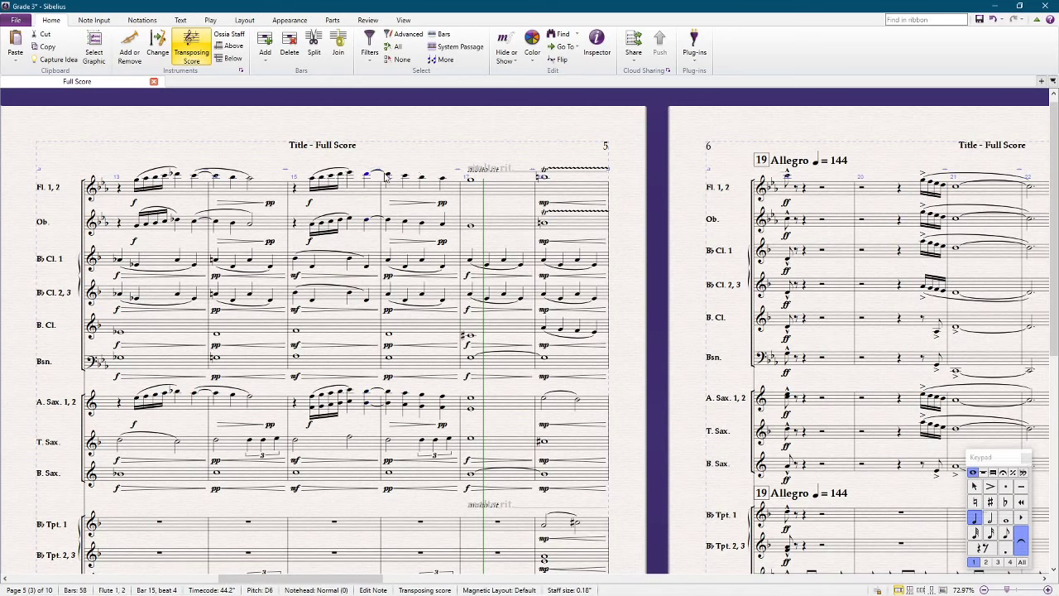
{"action": "left_click", "coordinate": [484, 229], "text": "shift"}
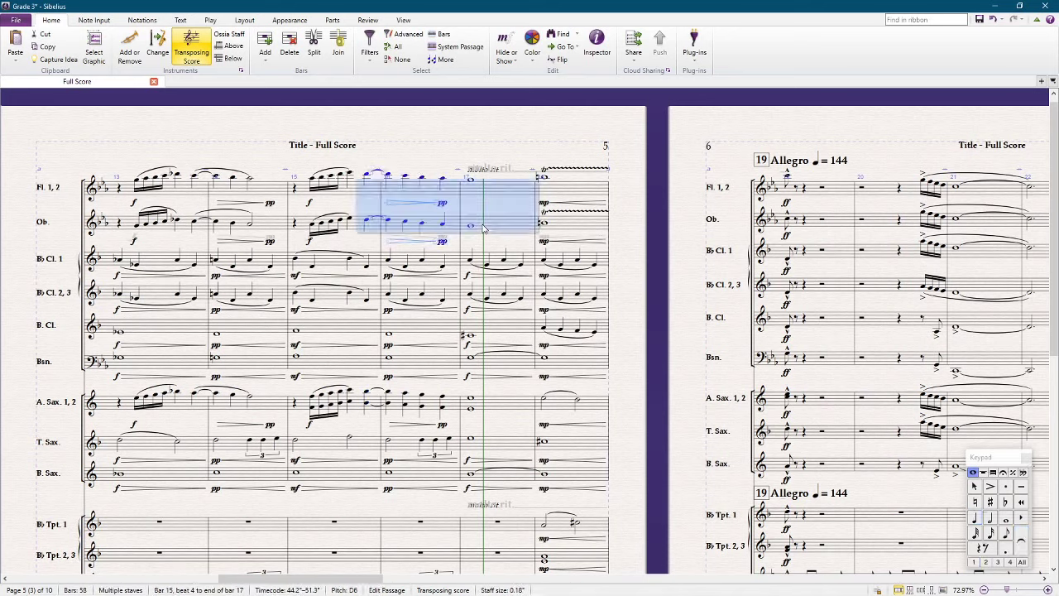
{"action": "left_click", "coordinate": [438, 405], "text": "ctrl"}
{"action": "key", "text": "s"}
Delete the bar 16 hairpins and pp markings from the flute, oboe and alto saxophone
{"action": "left_click", "coordinate": [419, 426]}
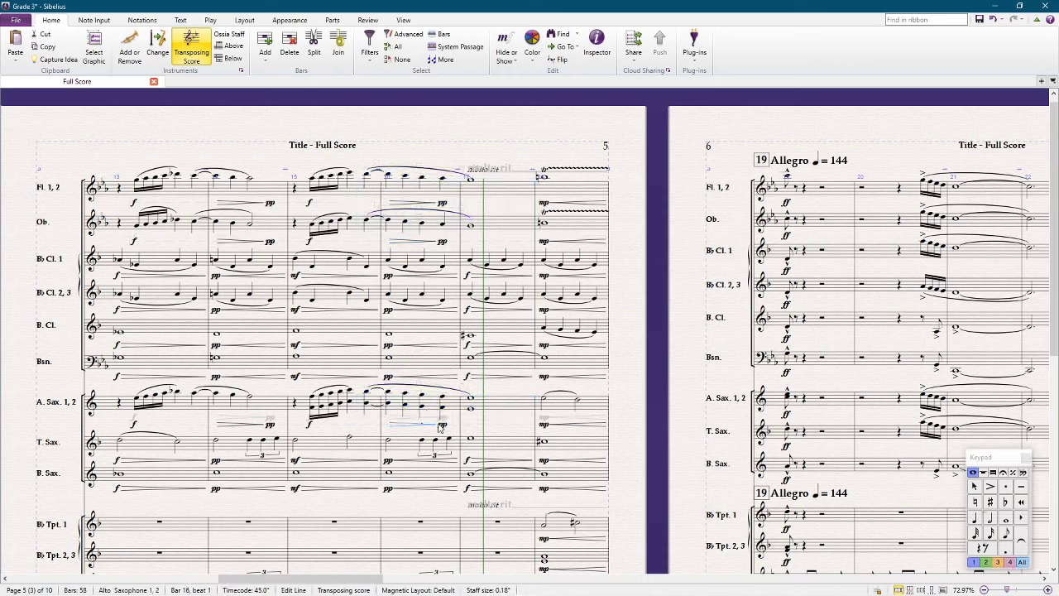
{"action": "left_click", "coordinate": [432, 241], "text": "ctrl"}
{"action": "left_click", "coordinate": [443, 206], "text": "ctrl"}
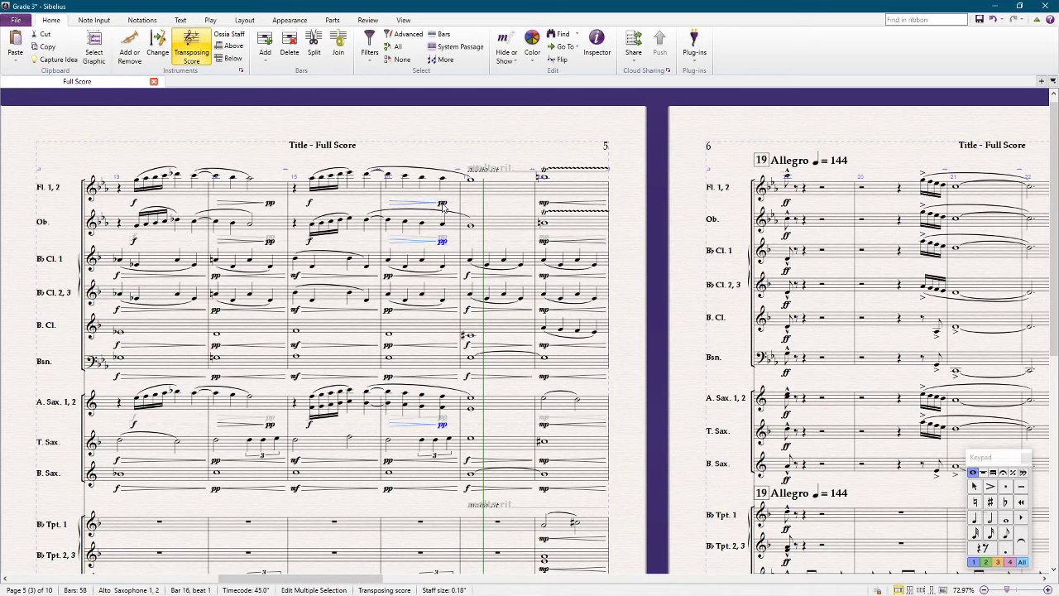
{"action": "key", "text": "Delete"}
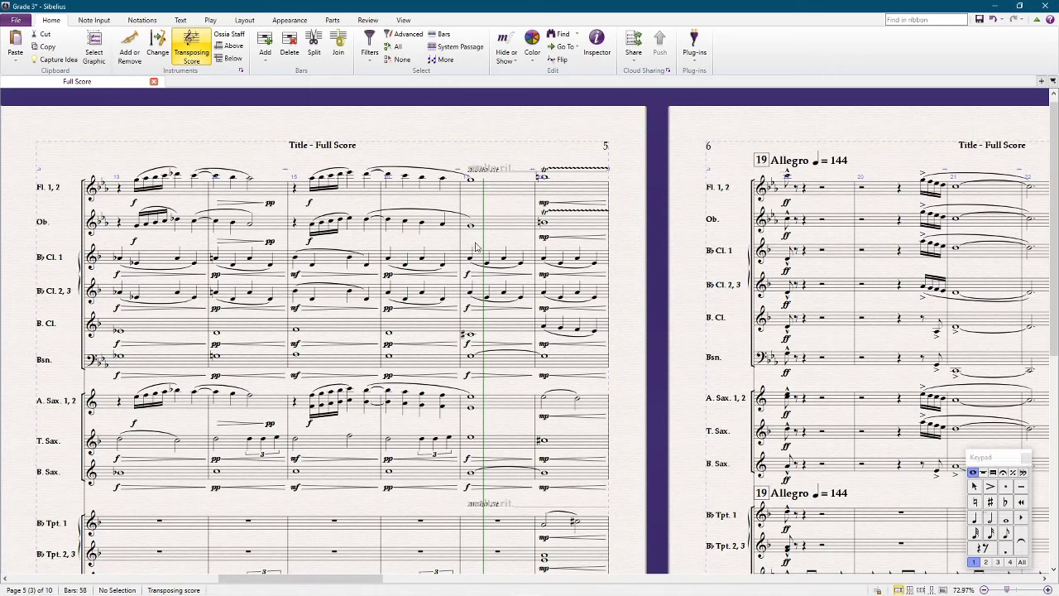
Add a hairpin under bar 17 in the flute, oboe and alto saxophone
{"action": "left_click_drag", "start_coordinate": [484, 229], "coordinate": [530, 142]}
{"action": "left_click", "coordinate": [530, 143]}
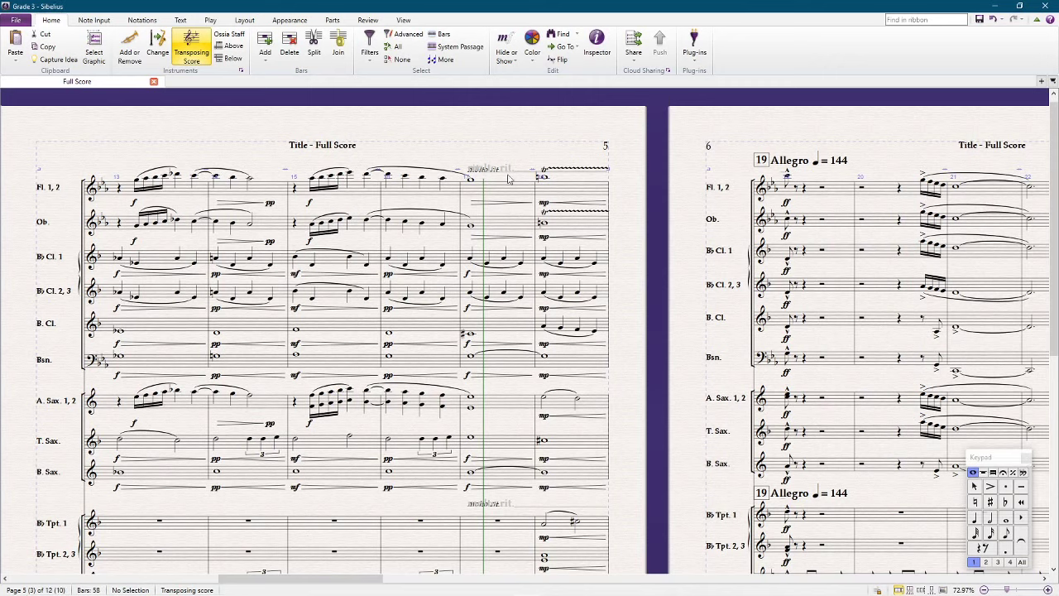
{"action": "key", "text": "ctrl+z"}
{"action": "left_click", "coordinate": [493, 402]}
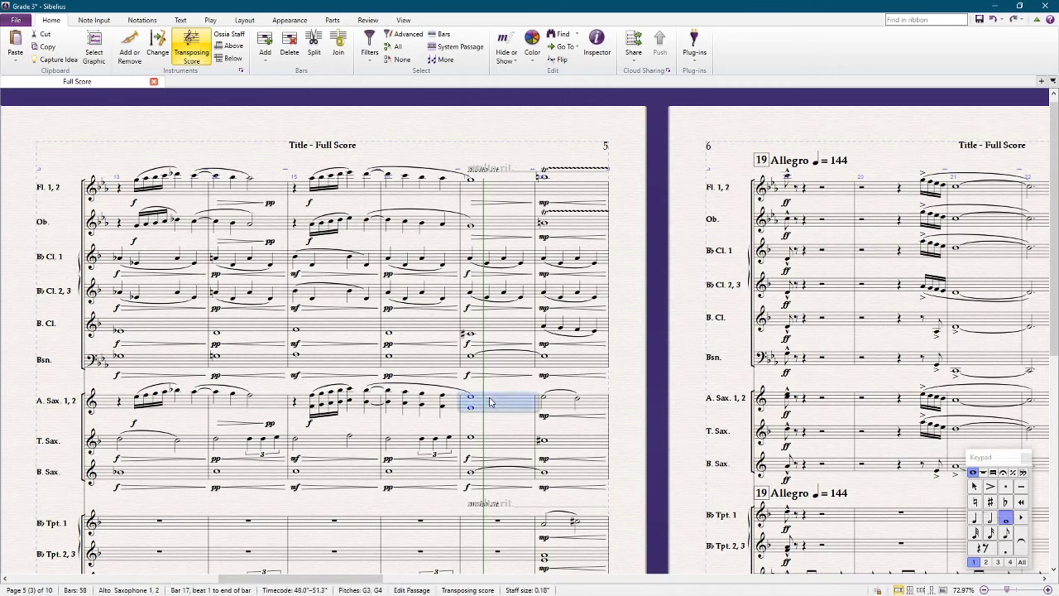
{"action": "key", "text": "ctrl+z"}
{"action": "left_click", "coordinate": [637, 339]}
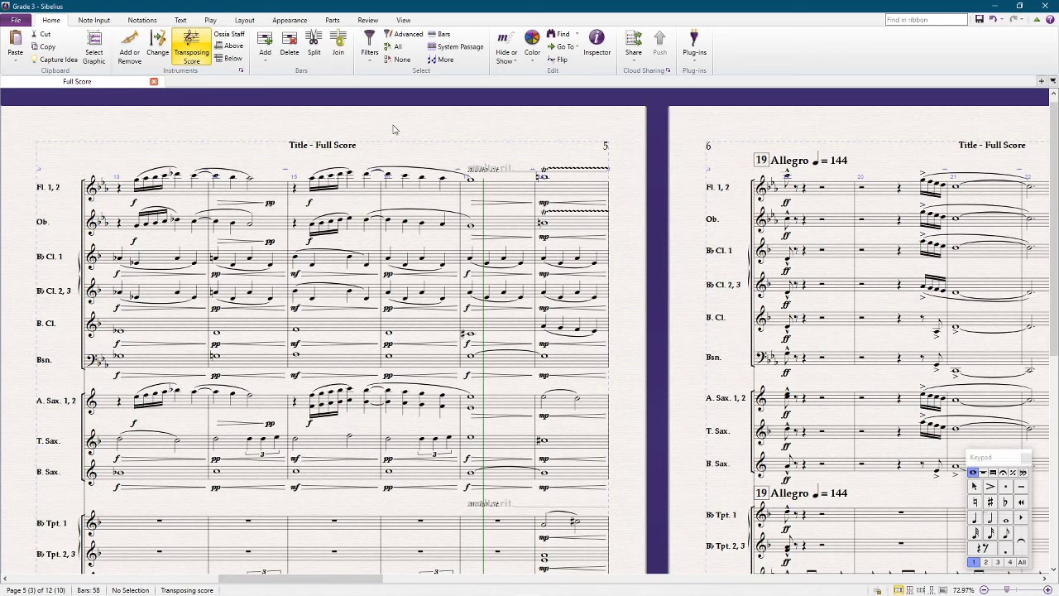
Play back the score from bar 8 into bar 18 and review the upper woodwind phrases
{"action": "key", "text": "space"}
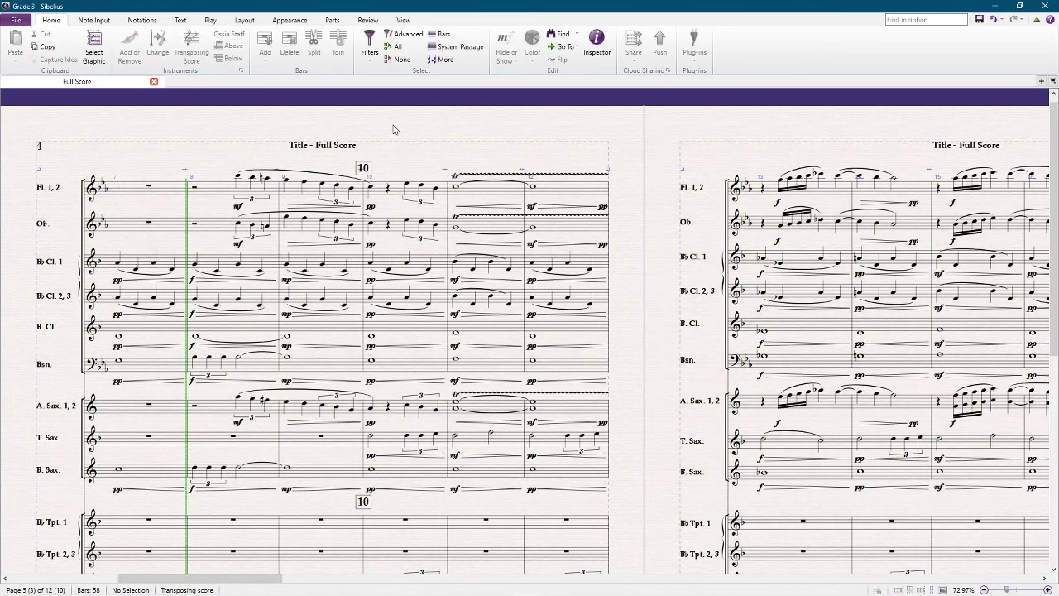
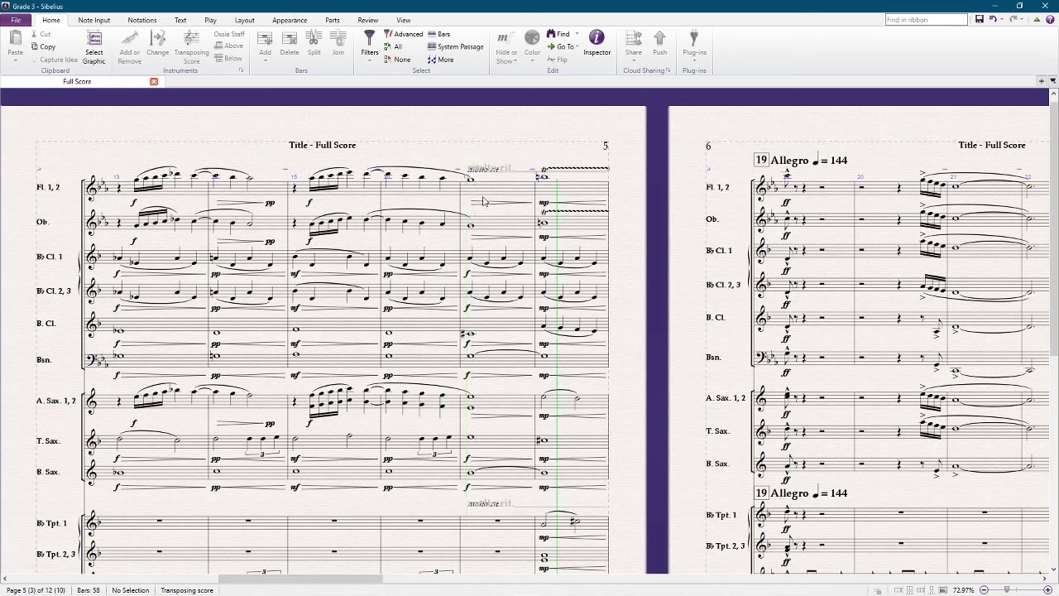
{"action": "key", "text": "space"}
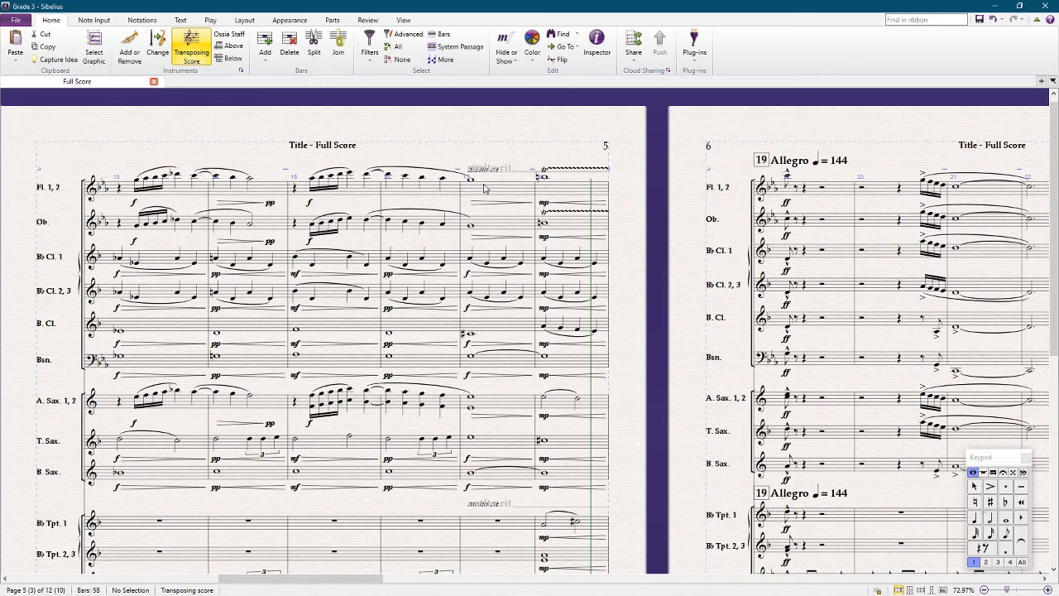
{"action": "key", "text": "Page_Up"}
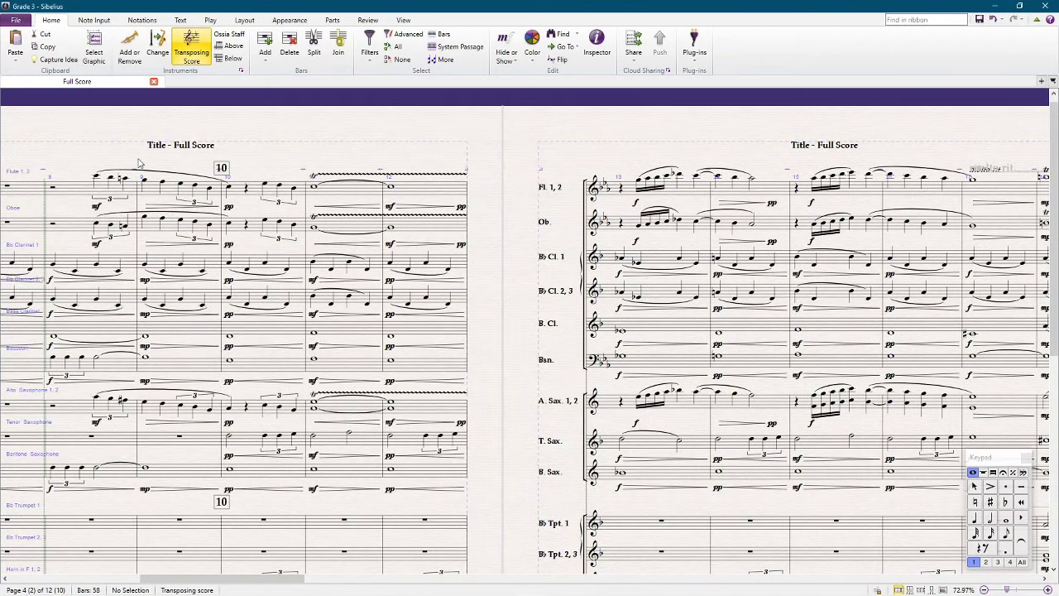
{"action": "key", "text": "Page_Down"}
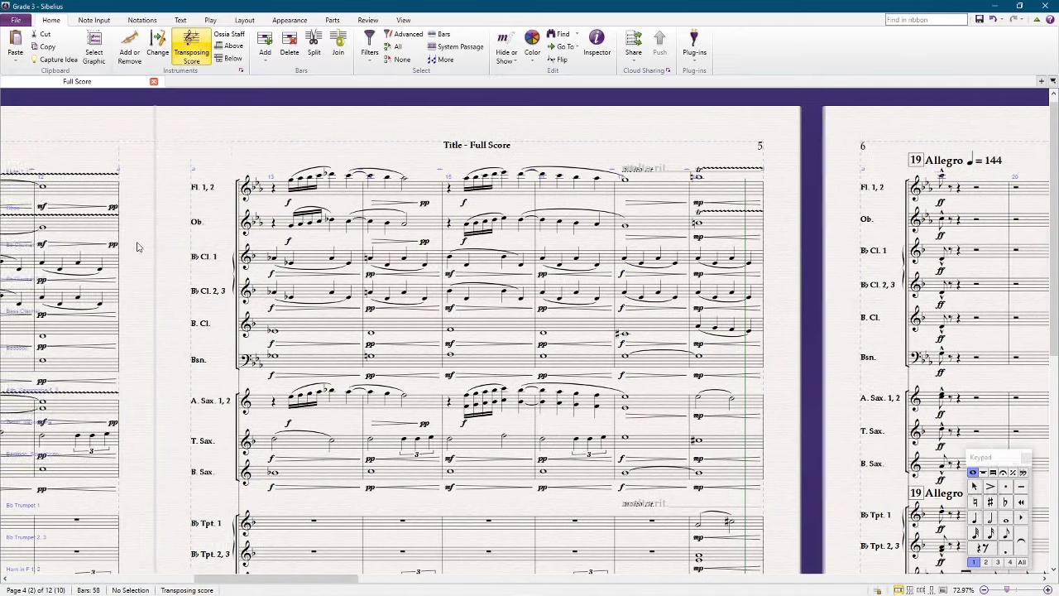
Shorten the bar 17 whole notes in the flute, oboe and alto saxophone to quarter notes
{"action": "left_click", "coordinate": [521, 190]}
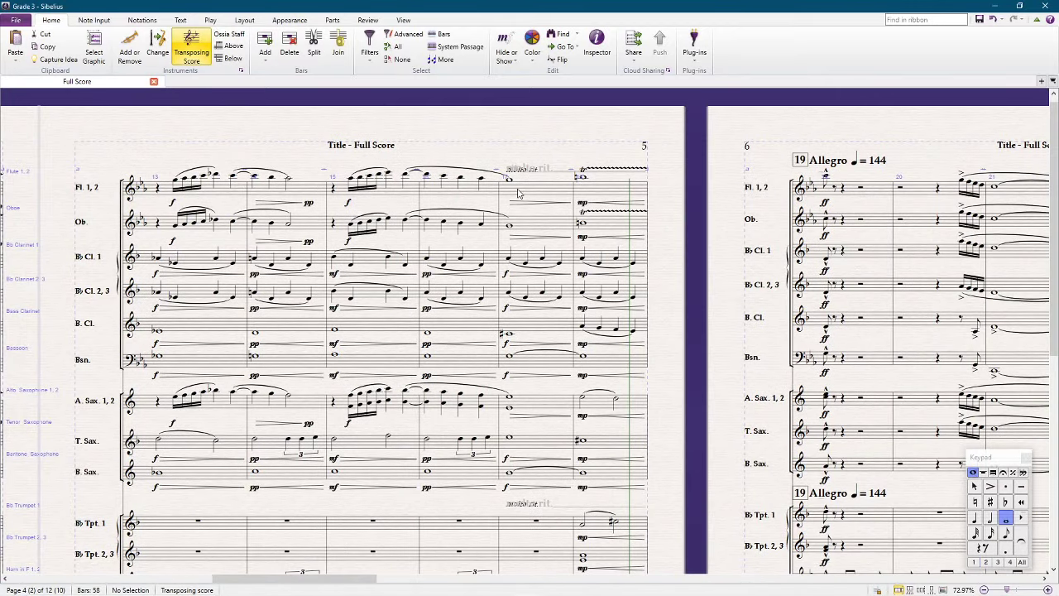
{"action": "left_click", "coordinate": [521, 230], "text": "shift"}
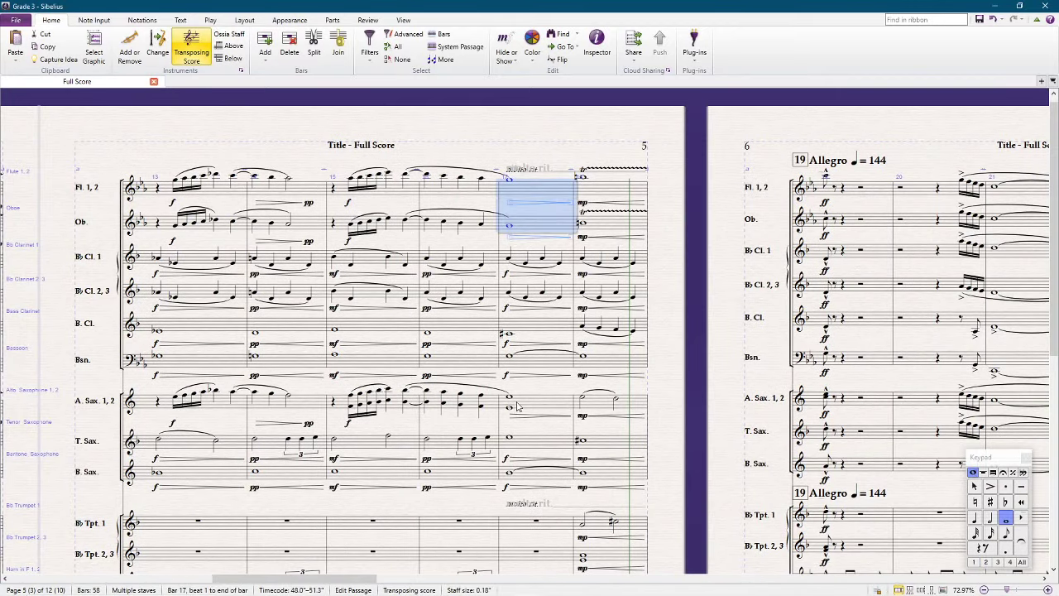
{"action": "left_click", "coordinate": [508, 403], "text": "ctrl"}
{"action": "key", "text": "4"}
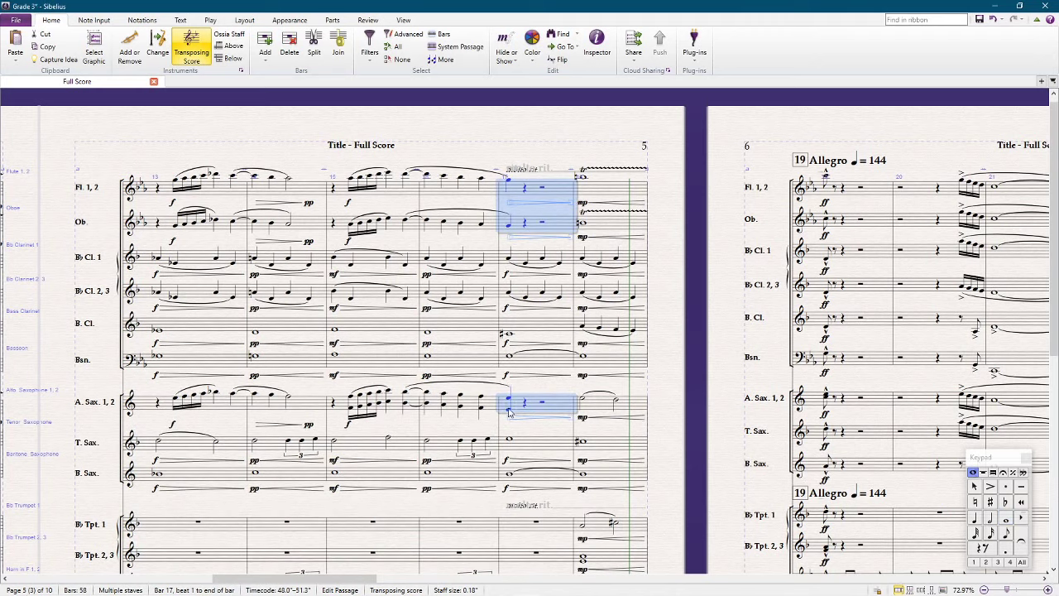
Add a quarter note one step below beat 1 on beat 2 of bar 17 in the flute, oboe and alto saxophone
{"action": "left_click", "coordinate": [508, 403]}
{"action": "left_click", "coordinate": [507, 223], "text": "ctrl"}
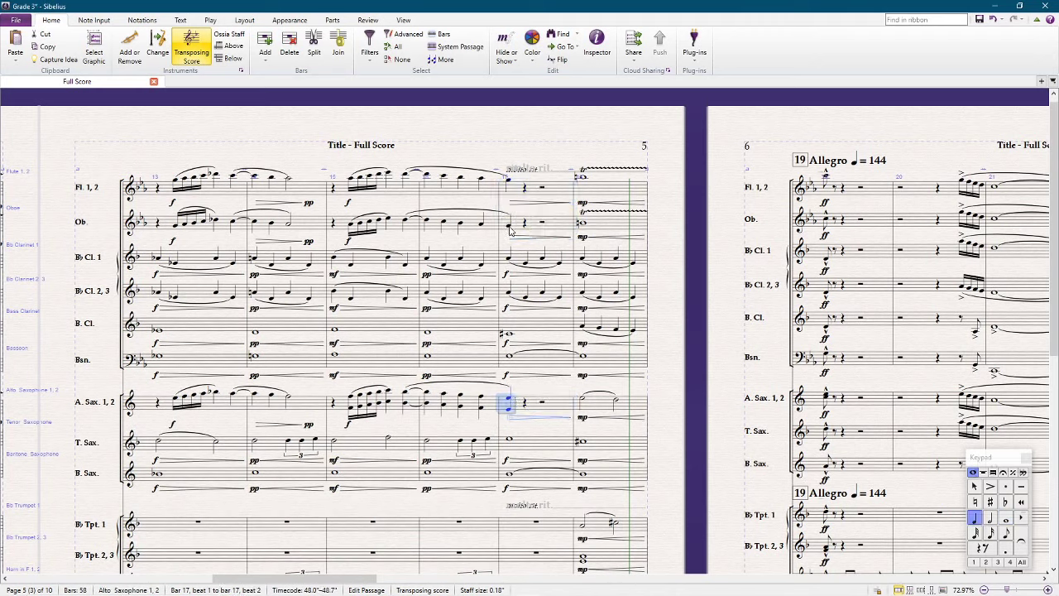
{"action": "left_click", "coordinate": [510, 184]}
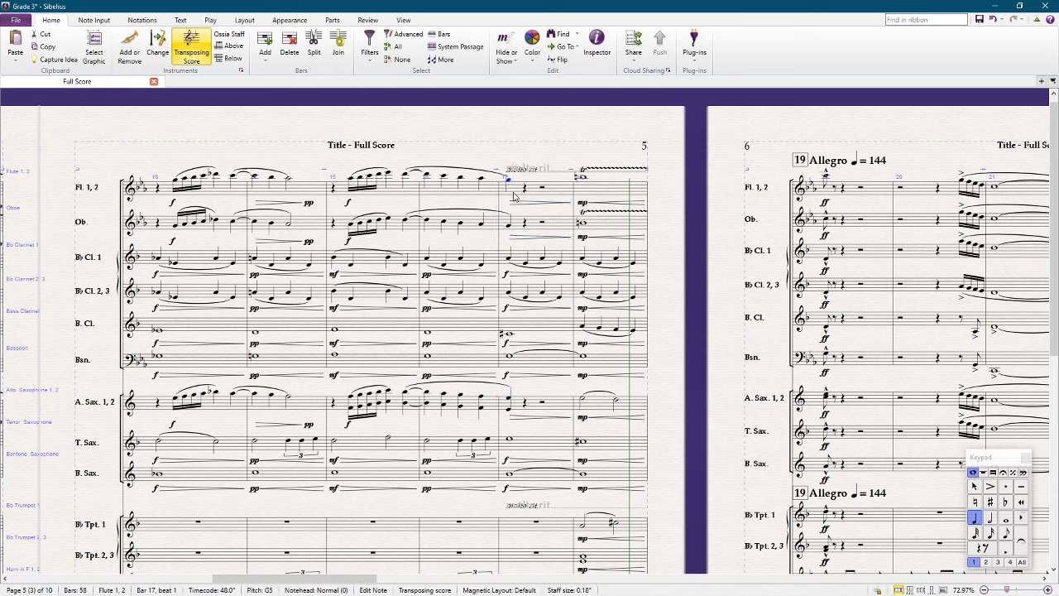
{"action": "left_click", "coordinate": [508, 224], "text": "ctrl"}
{"action": "left_click", "coordinate": [508, 400], "text": "ctrl"}
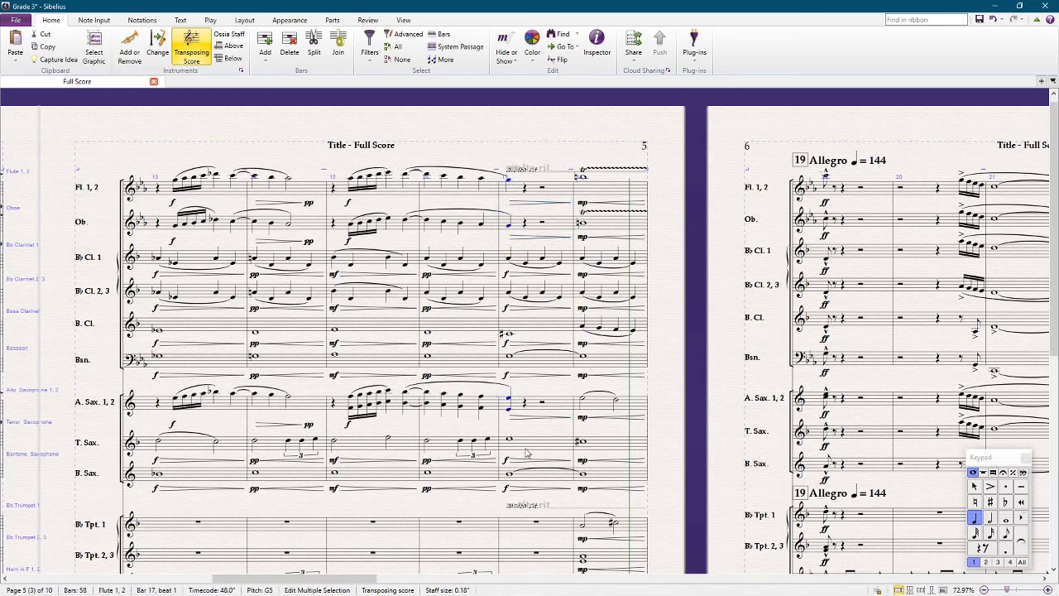
{"action": "key", "text": "r"}
{"action": "key", "text": "Up"}
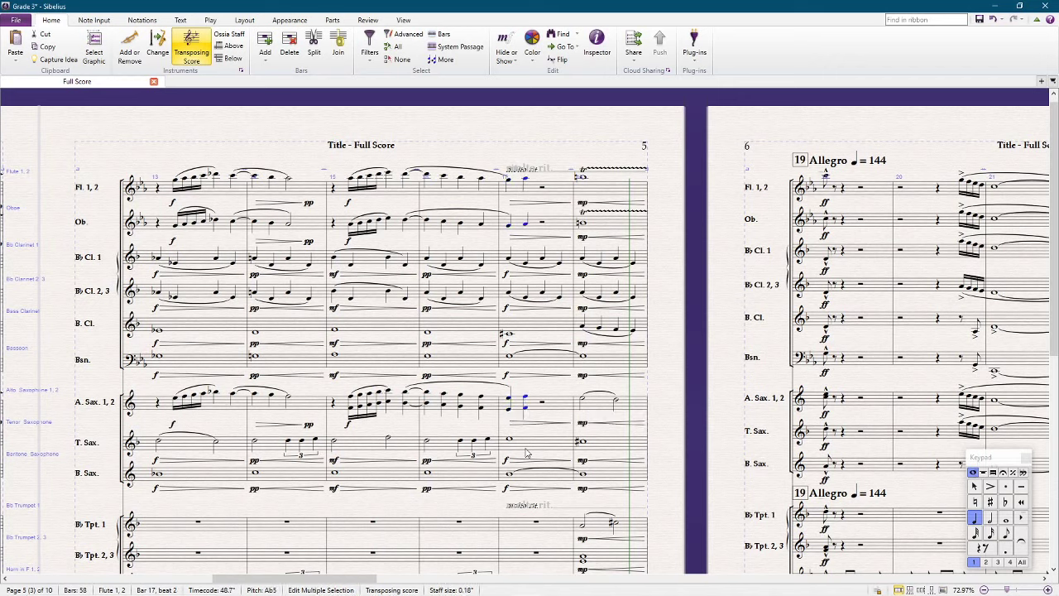
{"action": "key", "text": "Down"}
{"action": "key", "text": "Down"}
Continue bar 17 stepwise down with quarter notes on beats 3 and 4, removing the alto saxophone's out-of-range lower notes
{"action": "key", "text": "r"}
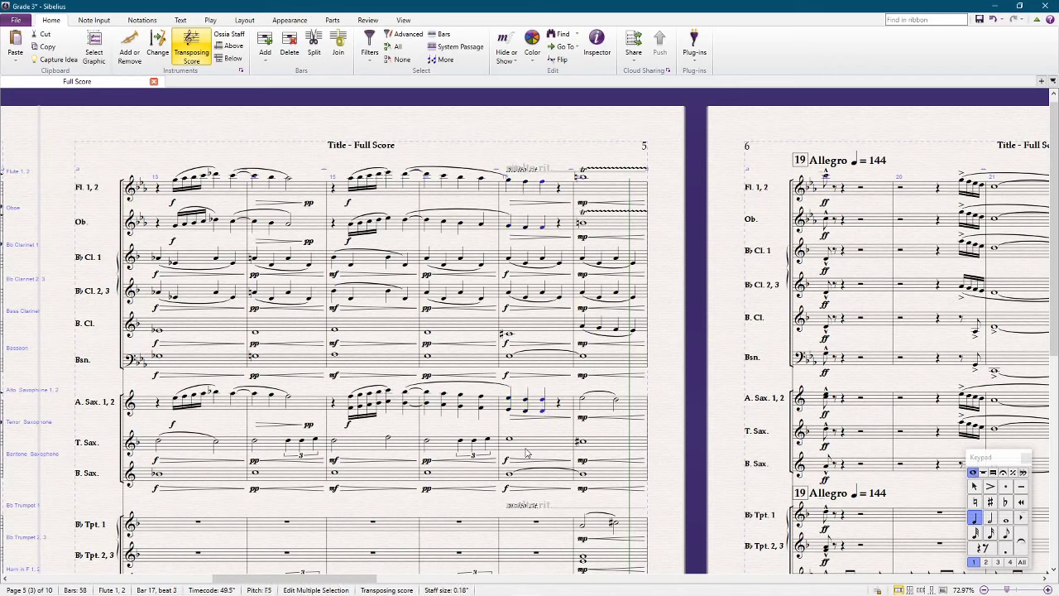
{"action": "key", "text": "Down"}
{"action": "key", "text": "r"}
{"action": "key", "text": "Down"}
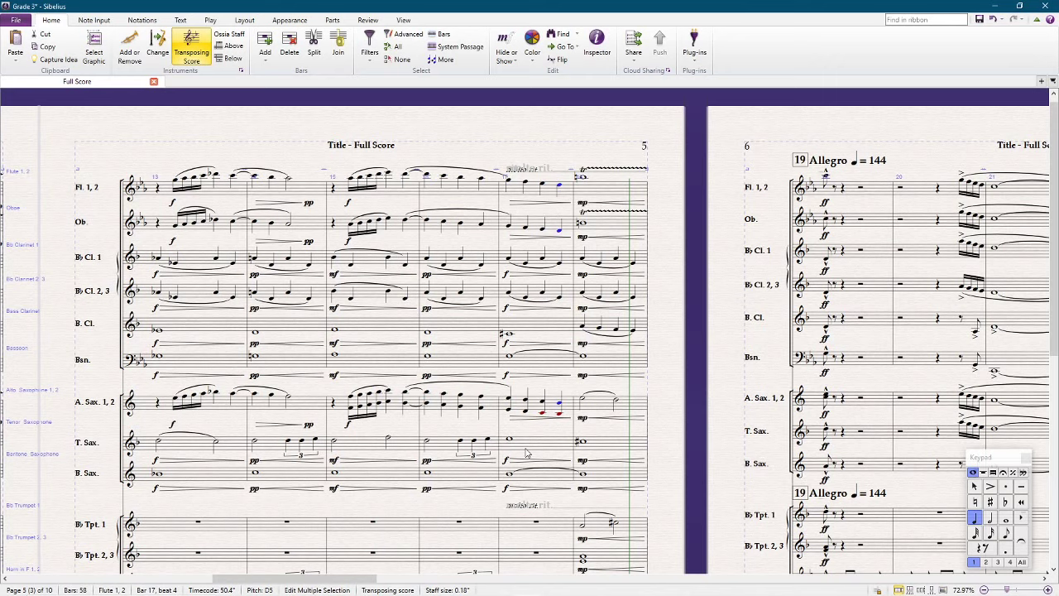
{"action": "left_click", "coordinate": [560, 418]}
{"action": "key", "text": "Delete"}
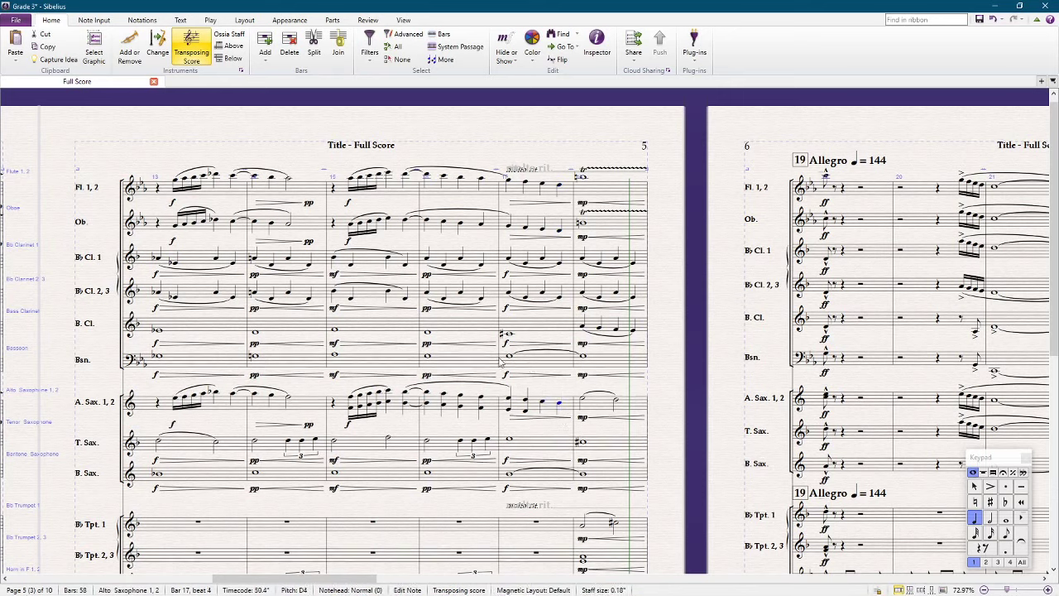
Slur beats 2–4 of bar 17 in the flute, oboe and alto saxophone
{"action": "left_click", "coordinate": [526, 400]}
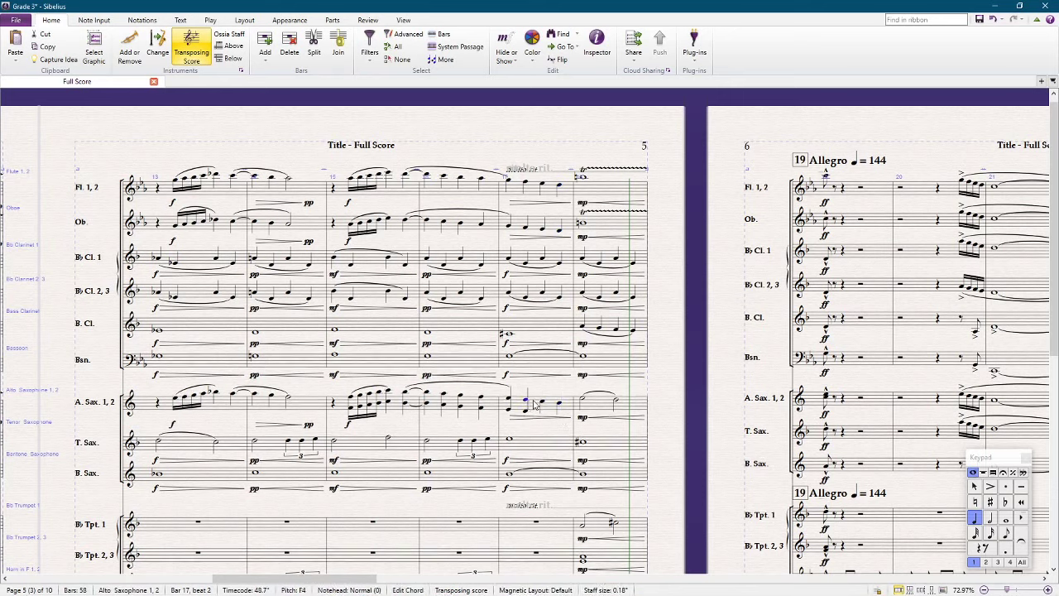
{"action": "left_click", "coordinate": [559, 405], "text": "shift"}
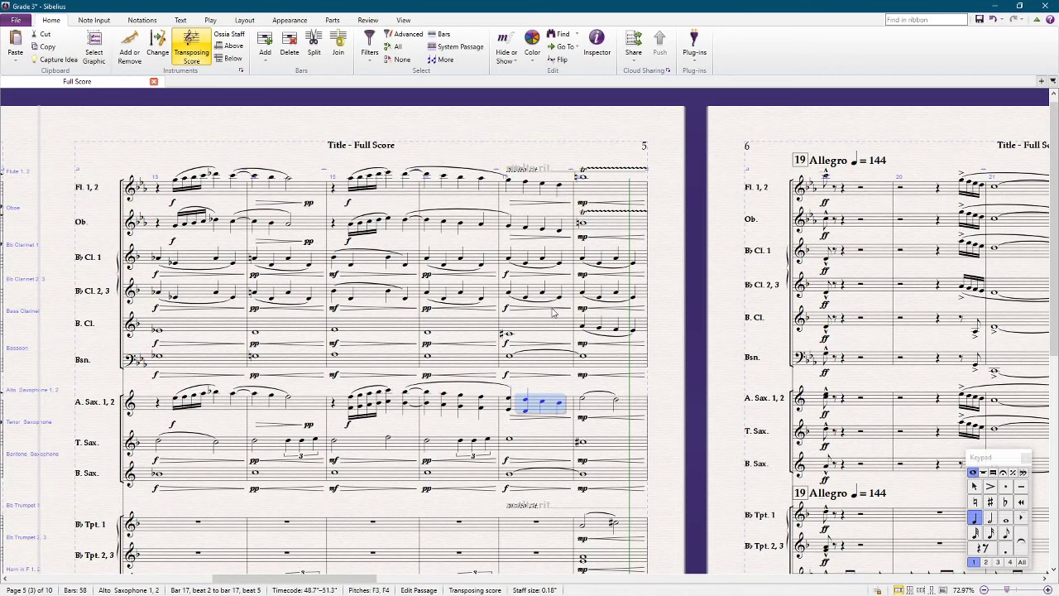
{"action": "left_click", "coordinate": [552, 228], "text": "ctrl"}
{"action": "left_click", "coordinate": [557, 194], "text": "ctrl"}
{"action": "key", "text": "s"}
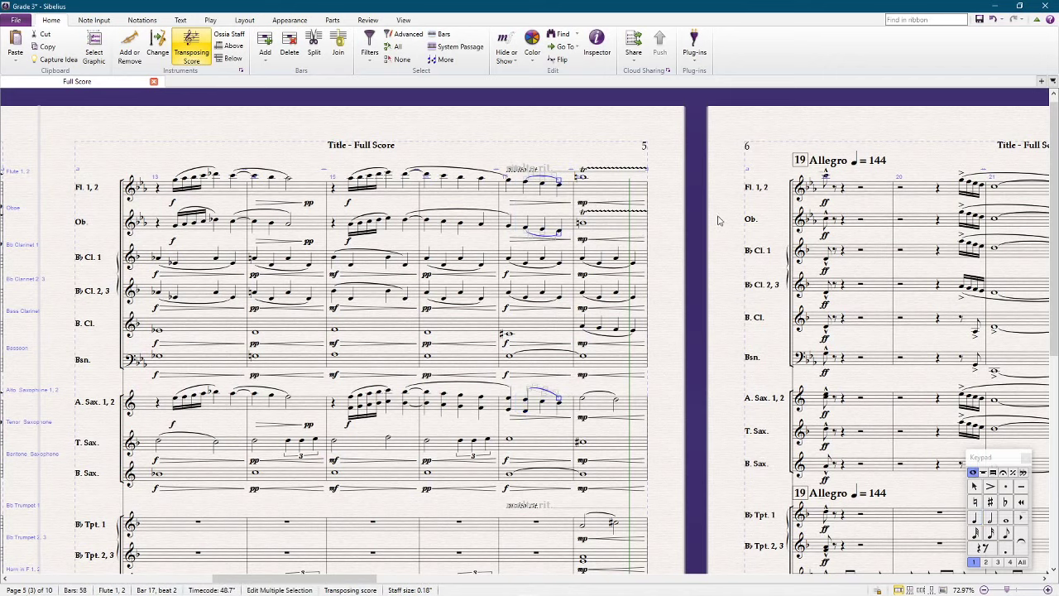
{"action": "key", "text": "Escape"}
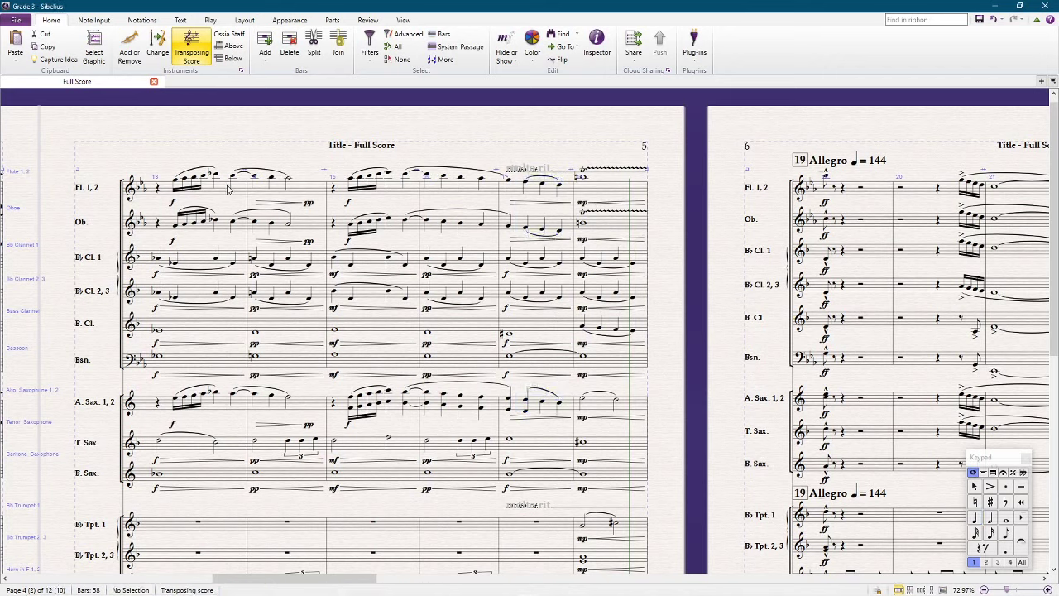
Play back the score from bar 13 past rehearsal mark 19 and check the lower parts around bar 17
{"action": "left_click", "coordinate": [228, 189]}
{"action": "key", "text": "p"}
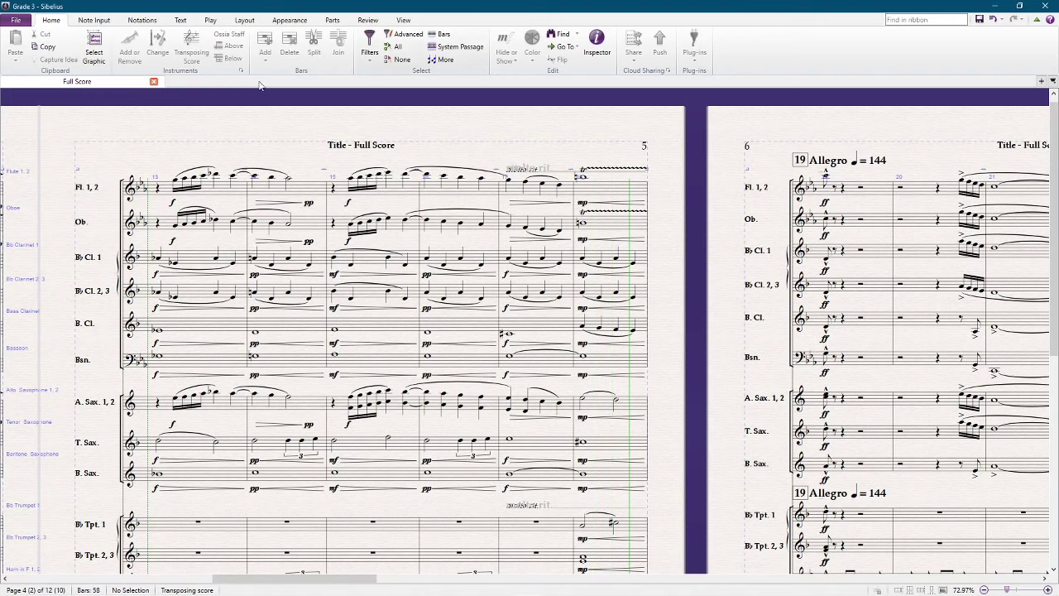
{"action": "key", "text": "space"}
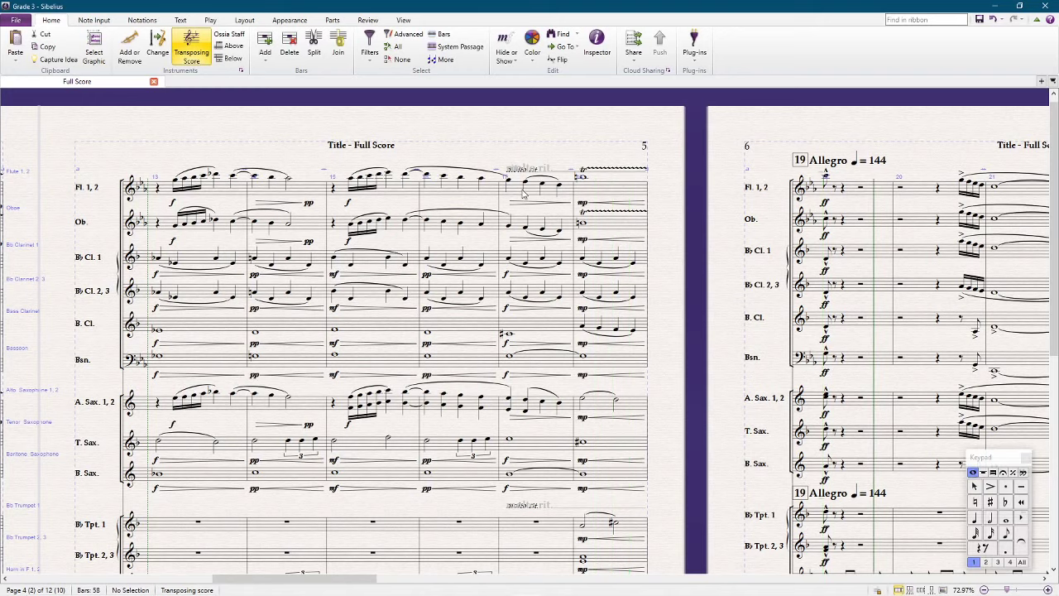
{"action": "scroll", "coordinate": [522, 193], "scroll_direction": "down", "scroll_amount": 5}
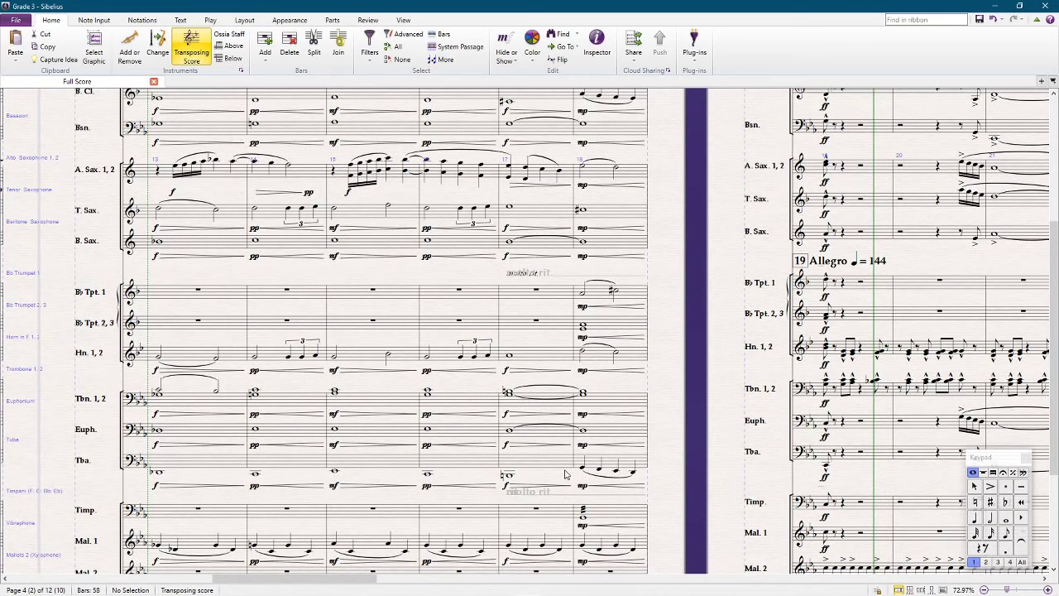
{"action": "scroll", "coordinate": [561, 443], "scroll_direction": "up", "scroll_amount": 5}
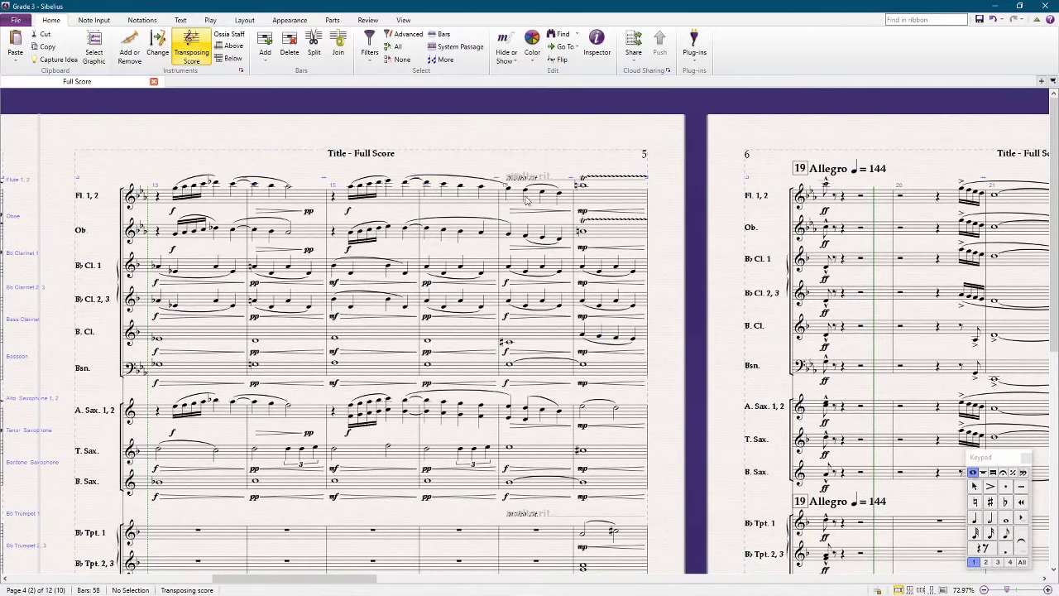
Raise the notes on beats 2–4 of bar 17 by a fifth in the flute, oboe and alto saxophone
{"action": "left_click", "coordinate": [526, 191]}
{"action": "left_click", "coordinate": [560, 242], "text": "shift"}
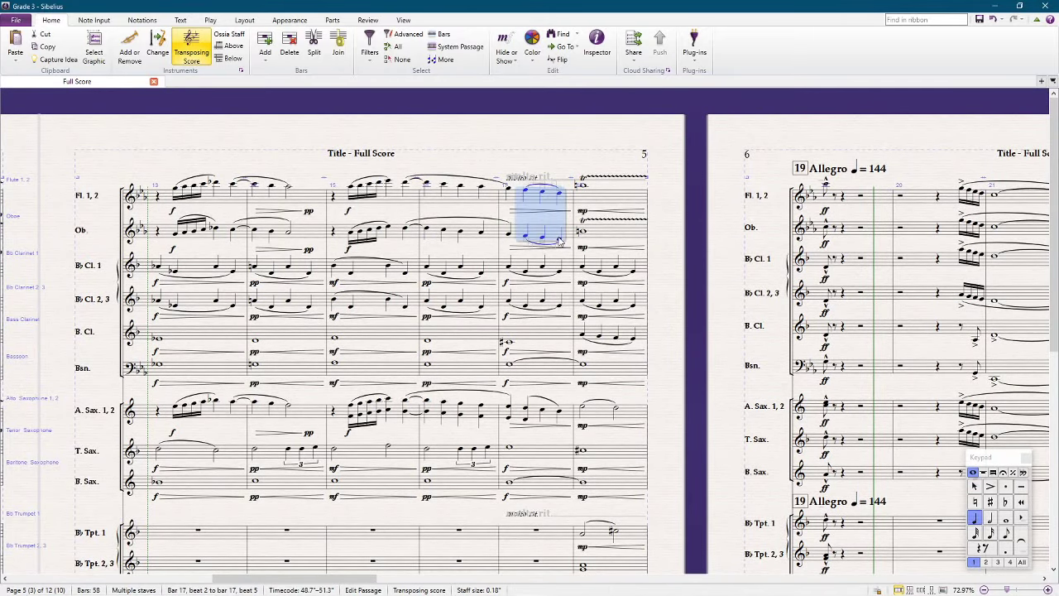
{"action": "left_click", "coordinate": [559, 416], "text": "ctrl"}
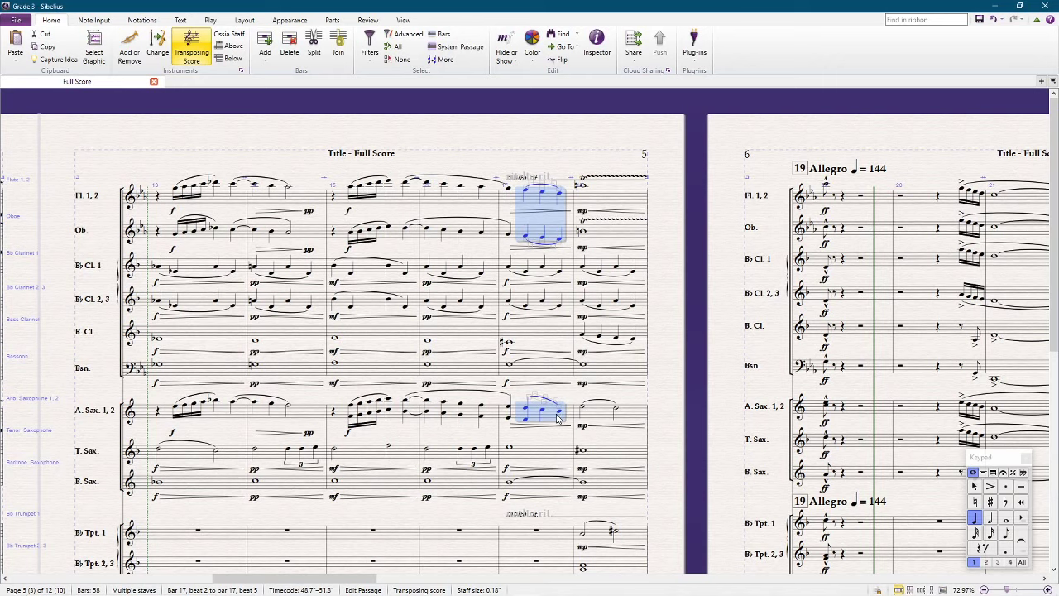
{"action": "key", "text": "Up"}
{"action": "key", "text": "Up"}
{"action": "key", "text": "Up"}
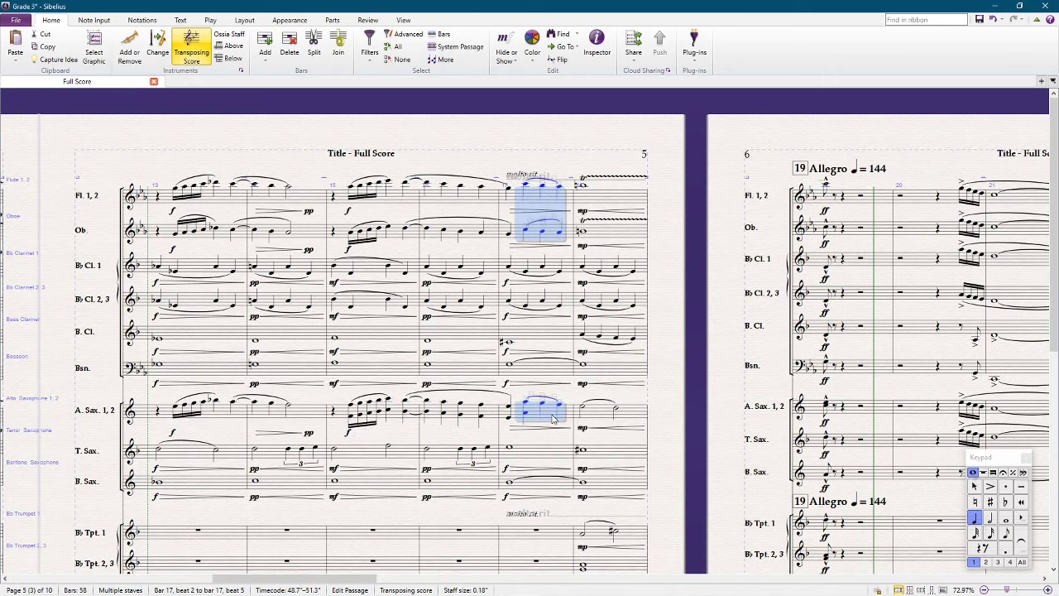
Play back bar 16 into bar 18 to hear the raised bar 17 line
{"action": "left_click", "coordinate": [512, 192]}
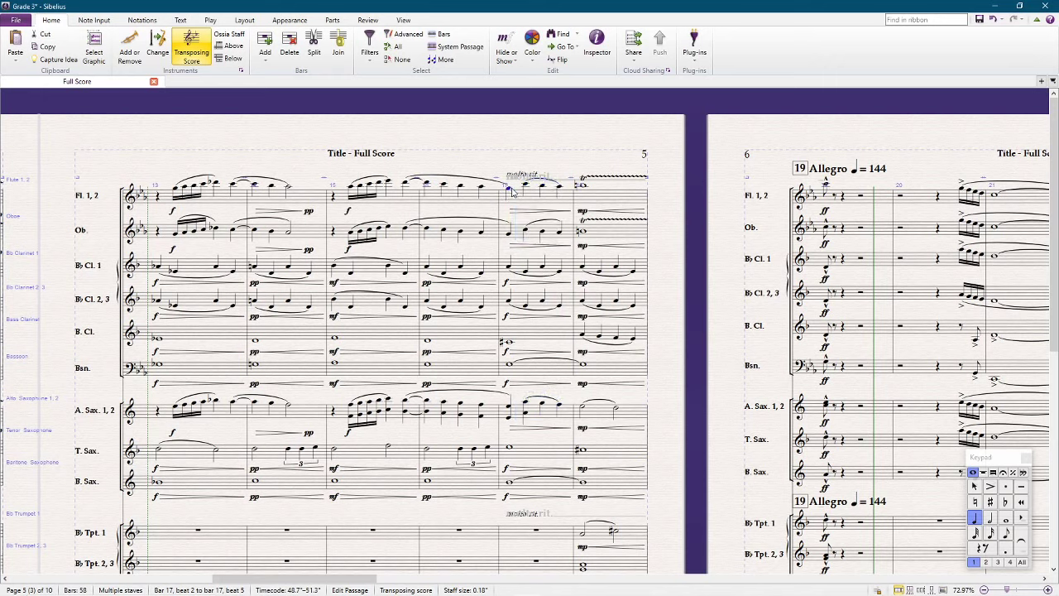
{"action": "left_click", "coordinate": [510, 235], "text": "shift"}
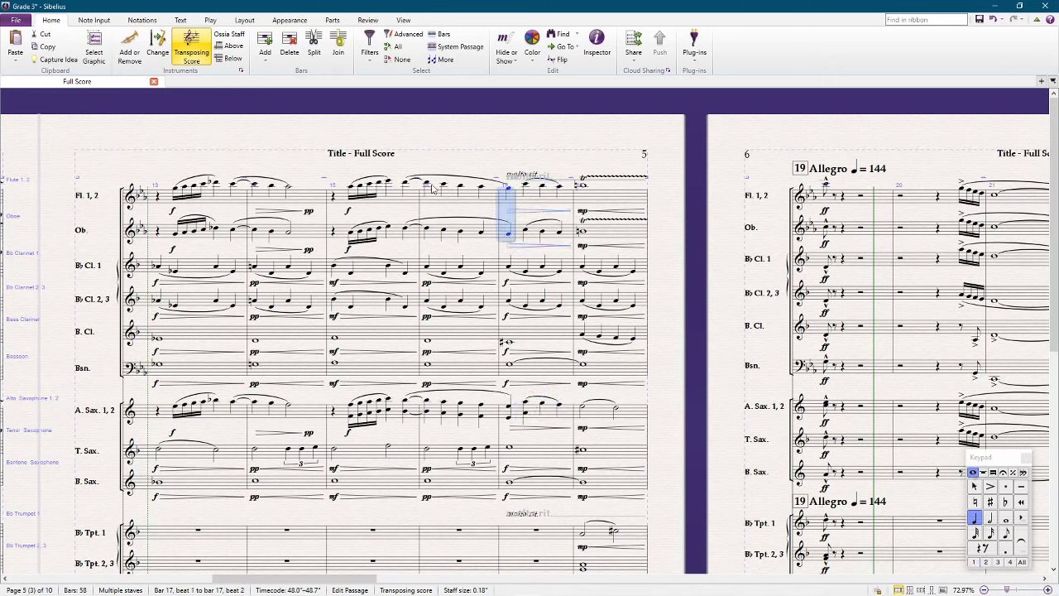
{"action": "left_click", "coordinate": [446, 202]}
{"action": "left_click", "coordinate": [467, 161]}
{"action": "key", "text": "space"}
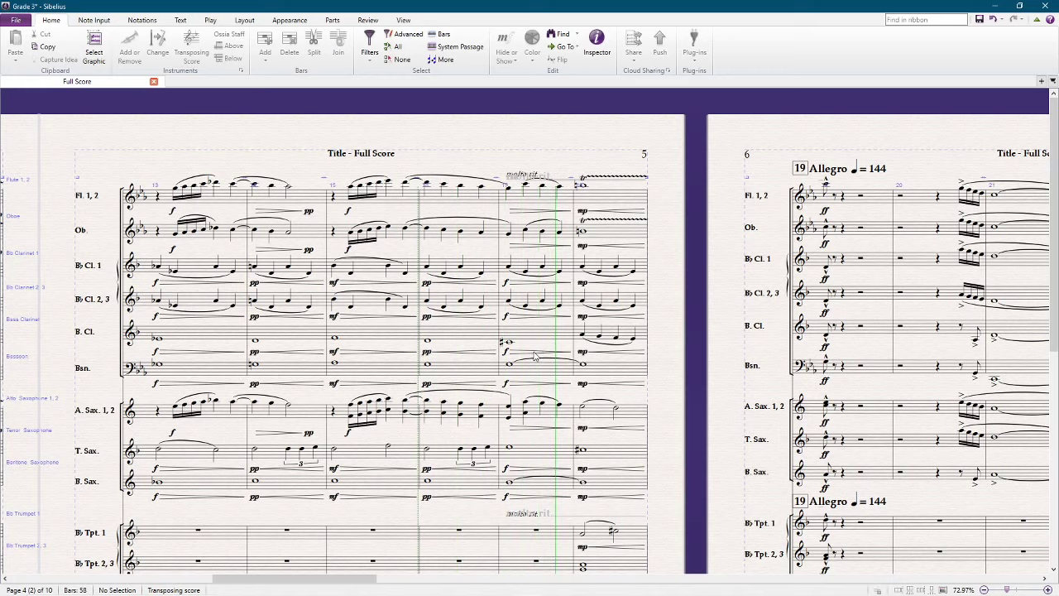
{"action": "scroll", "coordinate": [529, 369], "scroll_direction": "down", "scroll_amount": 3}
{"action": "key", "text": "space"}
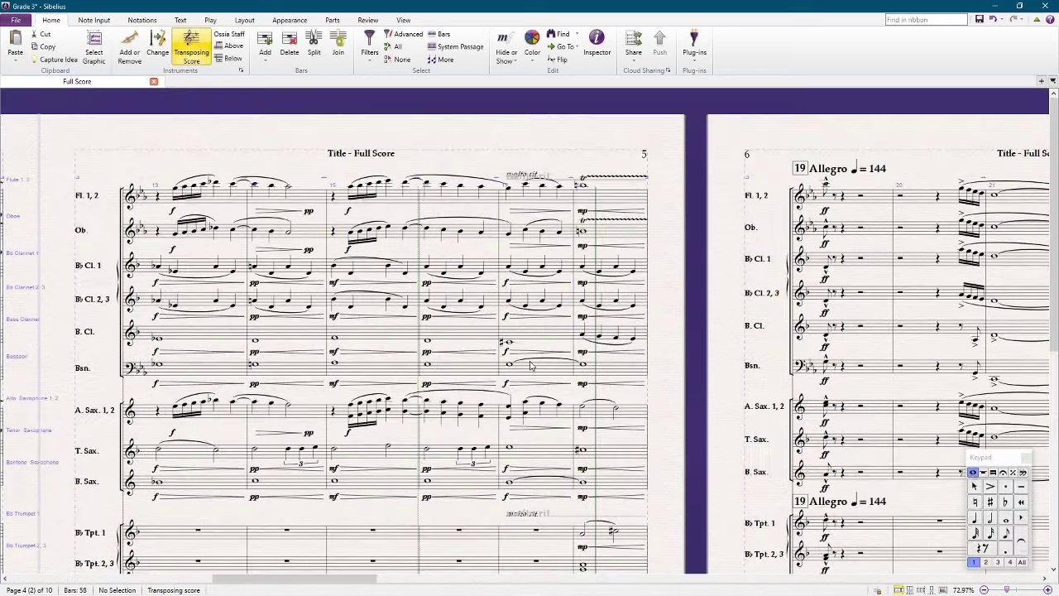
Make the beat 3 notes of bar 17 natural in the flute and oboe, with a matching sharp in the alto saxophone
{"action": "left_click", "coordinate": [542, 187]}
{"action": "left_click", "coordinate": [544, 230], "text": "shift"}
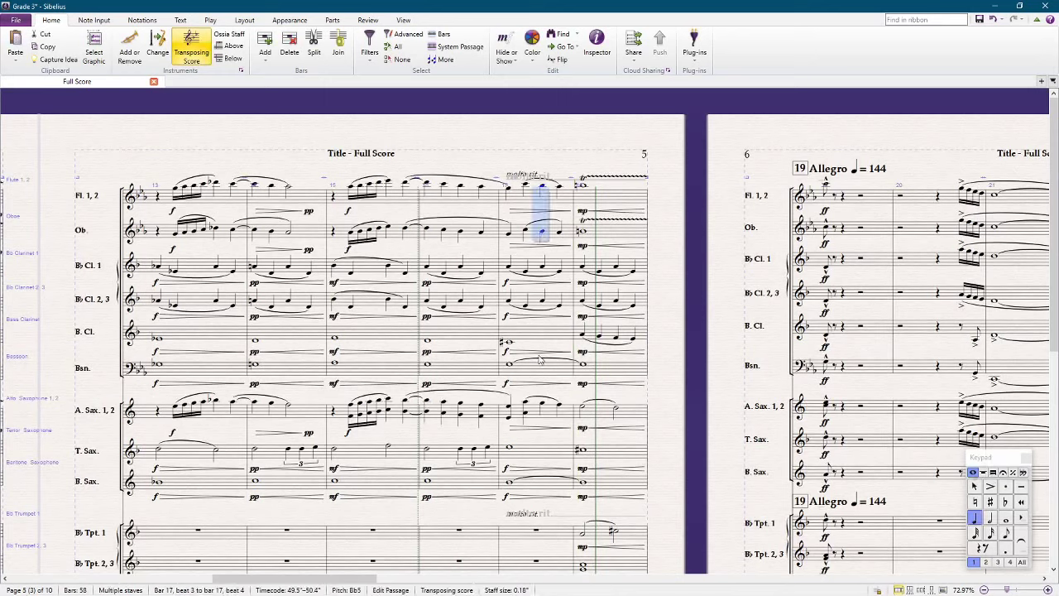
{"action": "key", "text": "KP_7"}
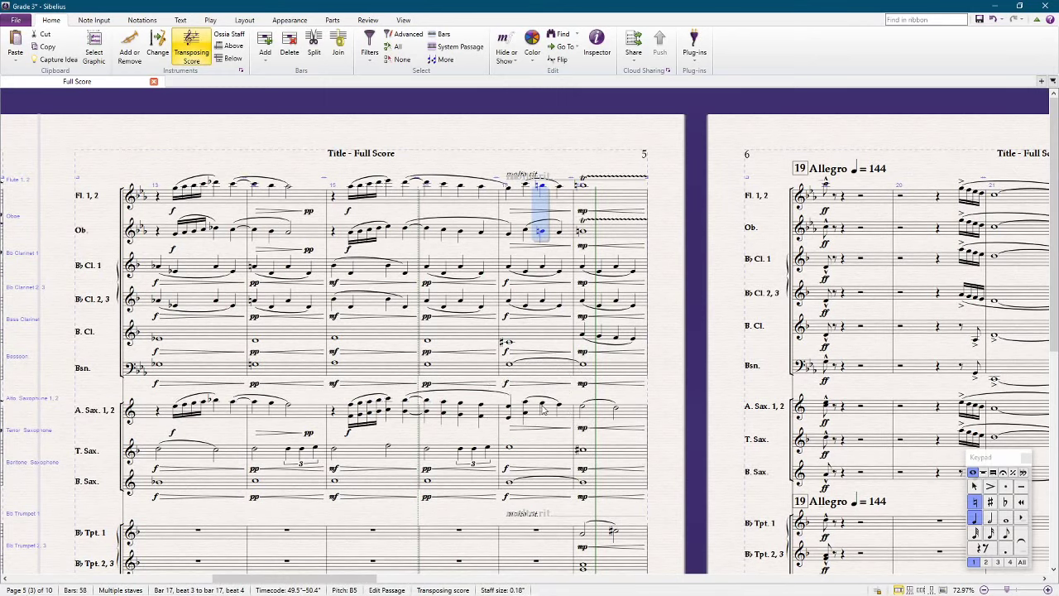
{"action": "key", "text": "Escape"}
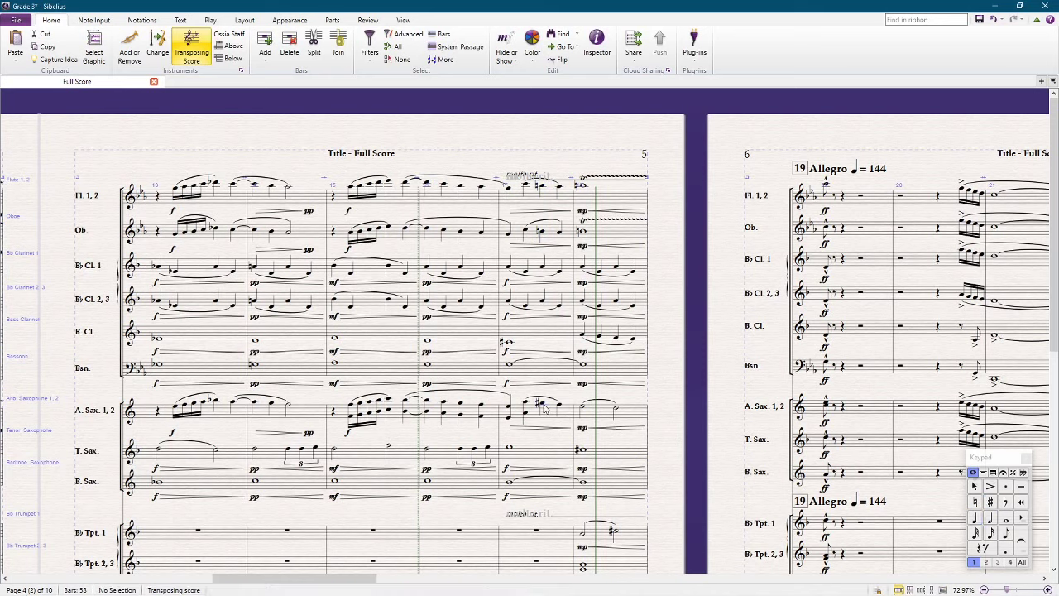
Add lower octaves to the alto saxophone on beats 3–4 of bar 17 and throughout bar 18, and save the score
{"action": "left_click", "coordinate": [543, 407]}
{"action": "left_click", "coordinate": [560, 409], "text": "shift"}
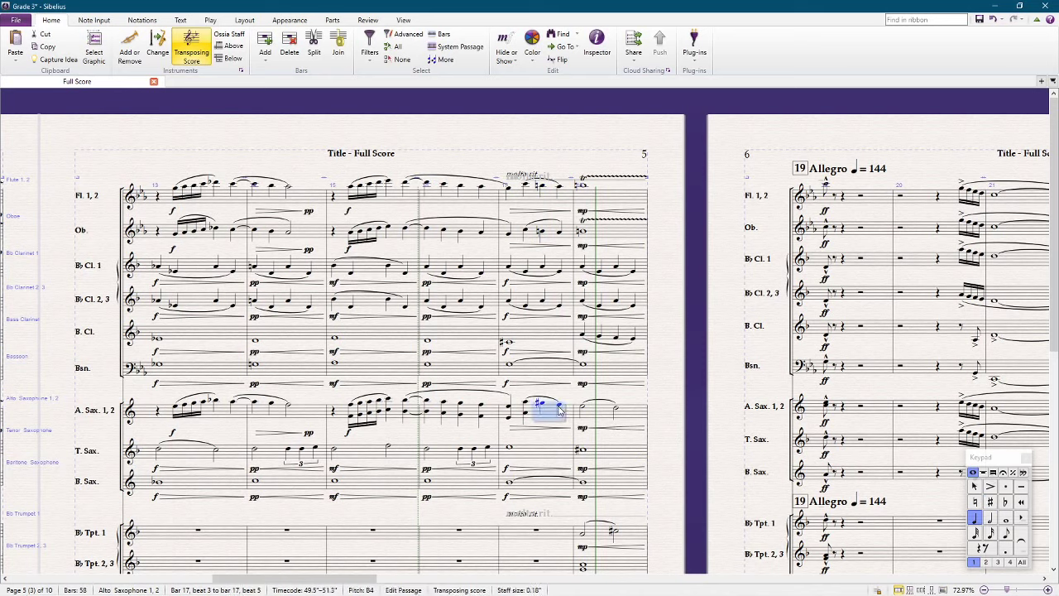
{"action": "key", "text": "shift+8"}
{"action": "left_click", "coordinate": [596, 414]}
{"action": "key", "text": "shift+8"}
{"action": "key", "text": "Escape"}
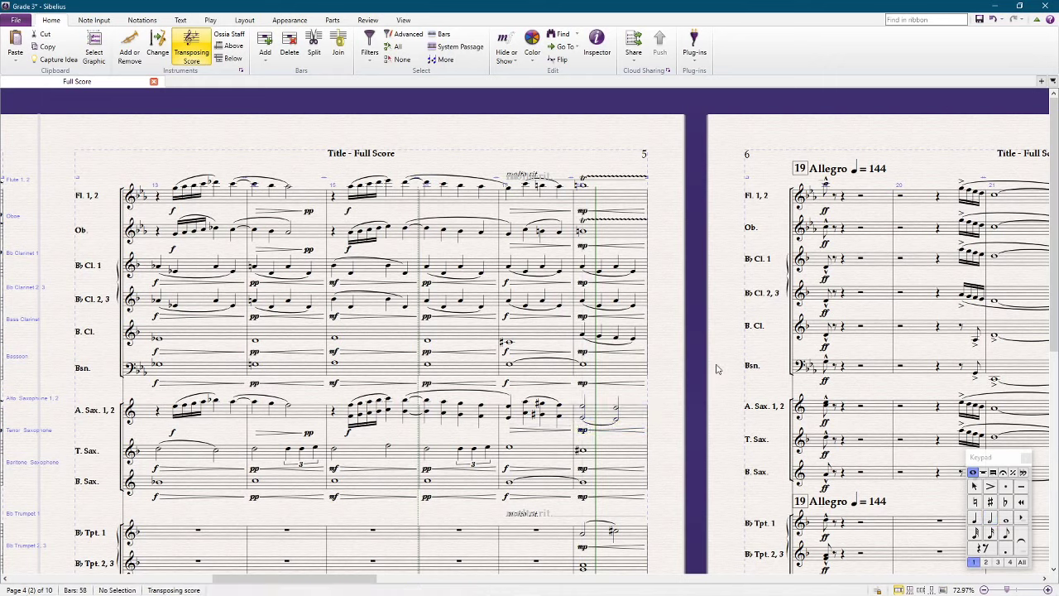
{"action": "key", "text": "ctrl+s"}
Play back the score from bar 16 into bar 18 and review the brass and lower parts
{"action": "key", "text": "space"}
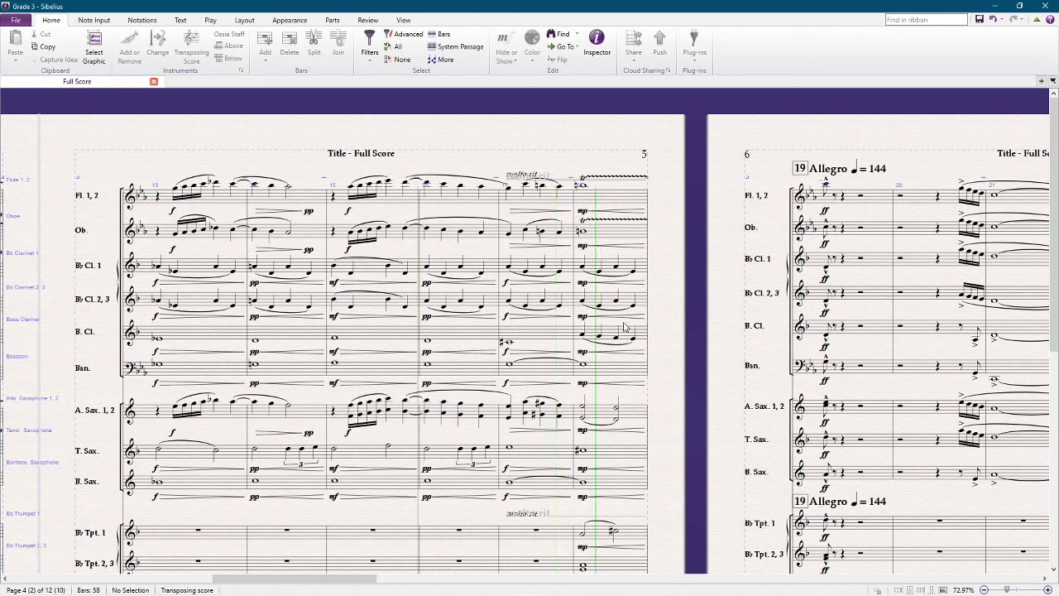
{"action": "key", "text": "space"}
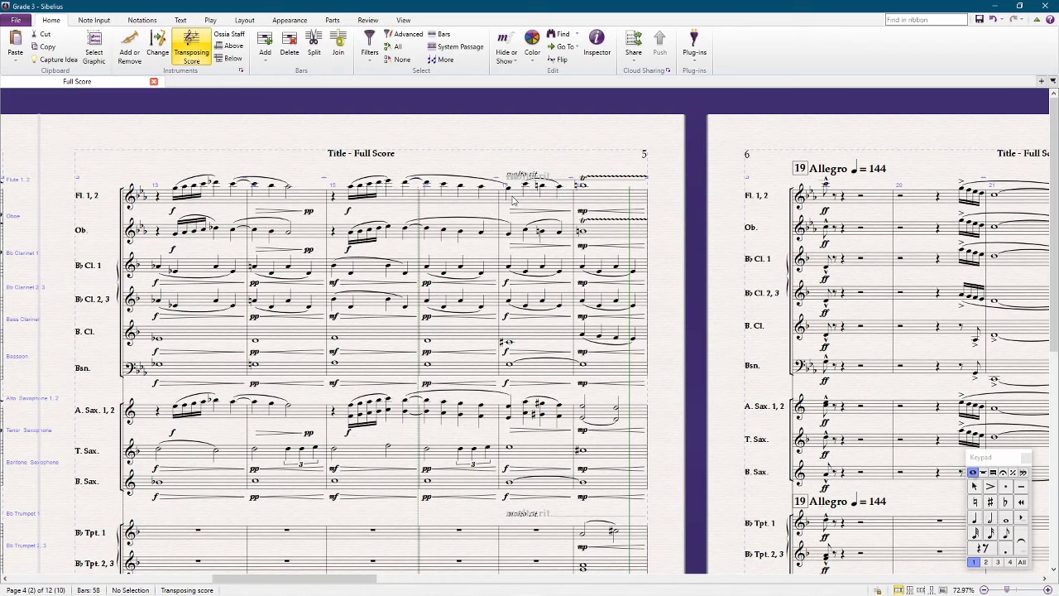
{"action": "scroll", "coordinate": [538, 223], "scroll_direction": "down", "scroll_amount": 5}
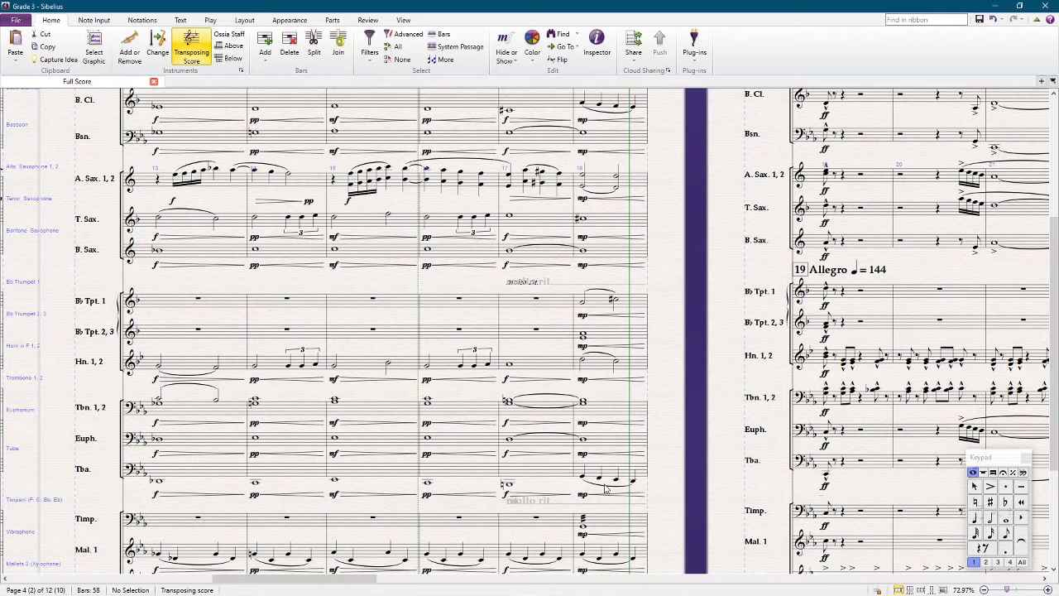
{"action": "scroll", "coordinate": [606, 488], "scroll_direction": "up", "scroll_amount": 5}
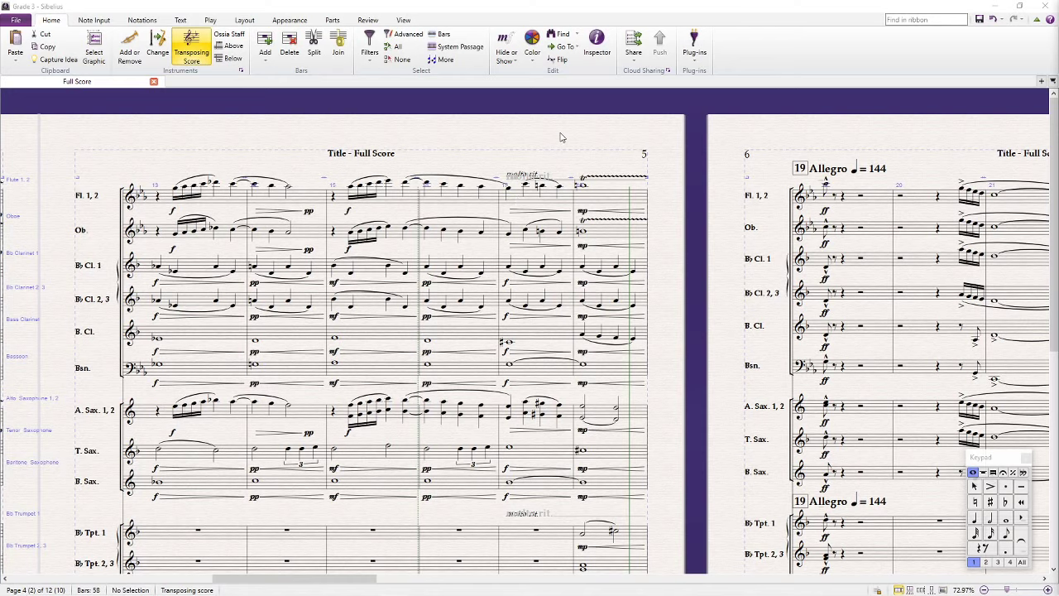
{"action": "left_click_drag", "start_coordinate": [560, 137], "coordinate": [571, 135]}
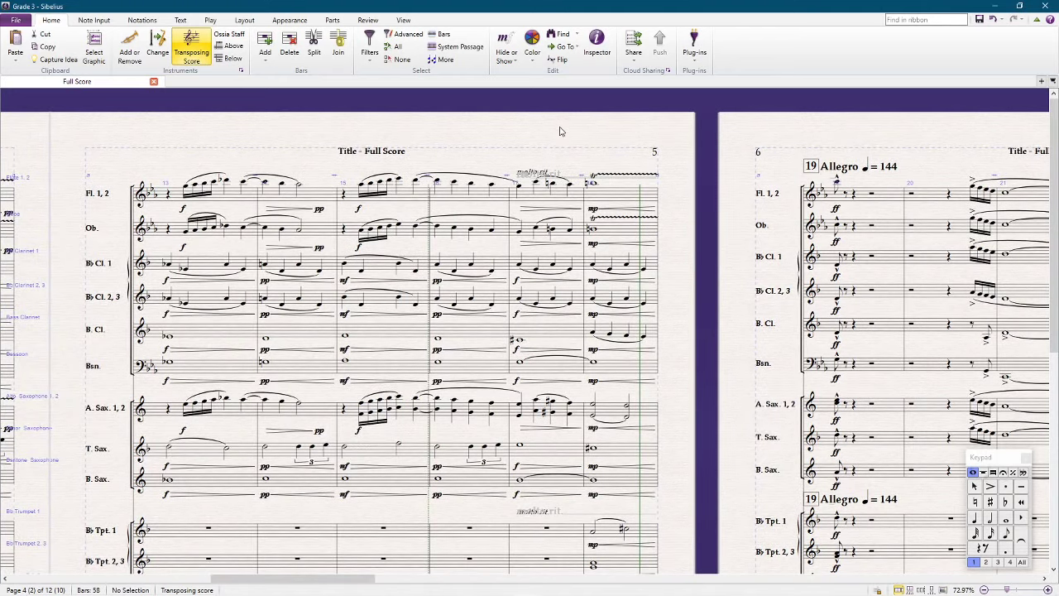
{"action": "left_click_drag", "start_coordinate": [620, 142], "coordinate": [447, 138]}
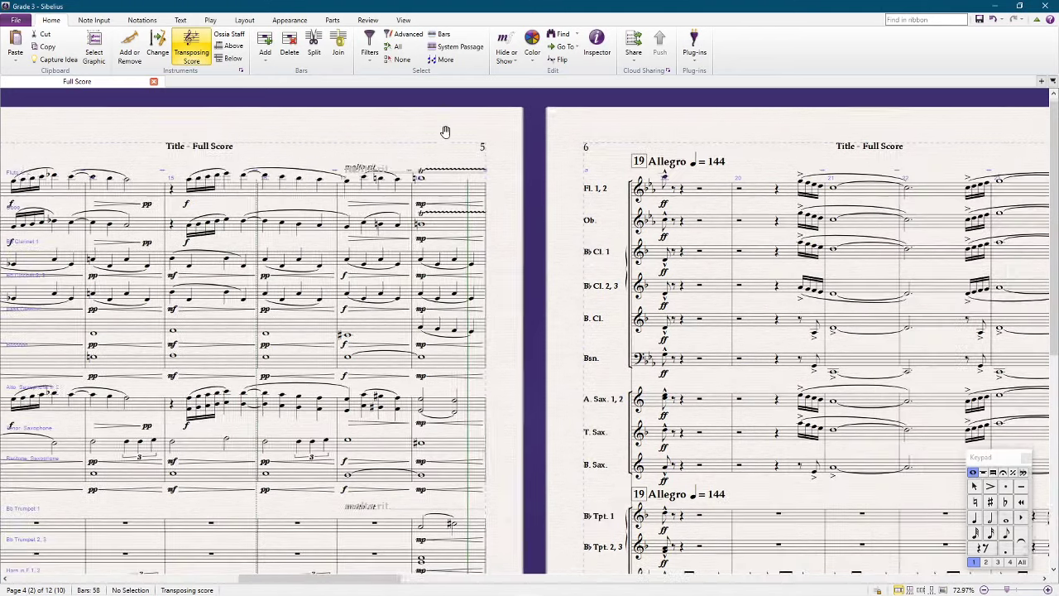
{"action": "left_click", "coordinate": [362, 180]}
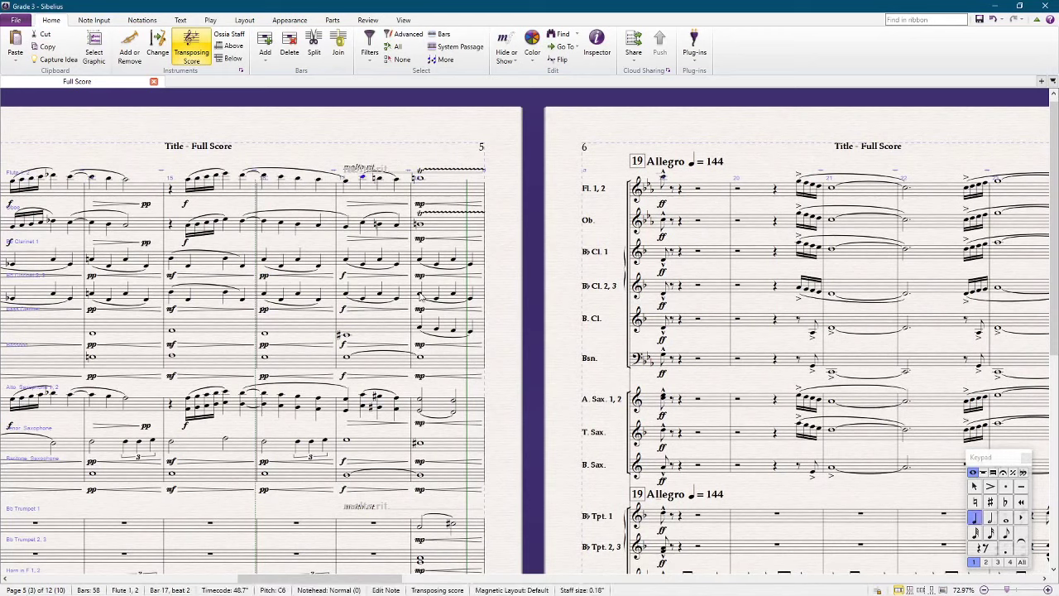
{"action": "left_click", "coordinate": [398, 229], "text": "shift"}
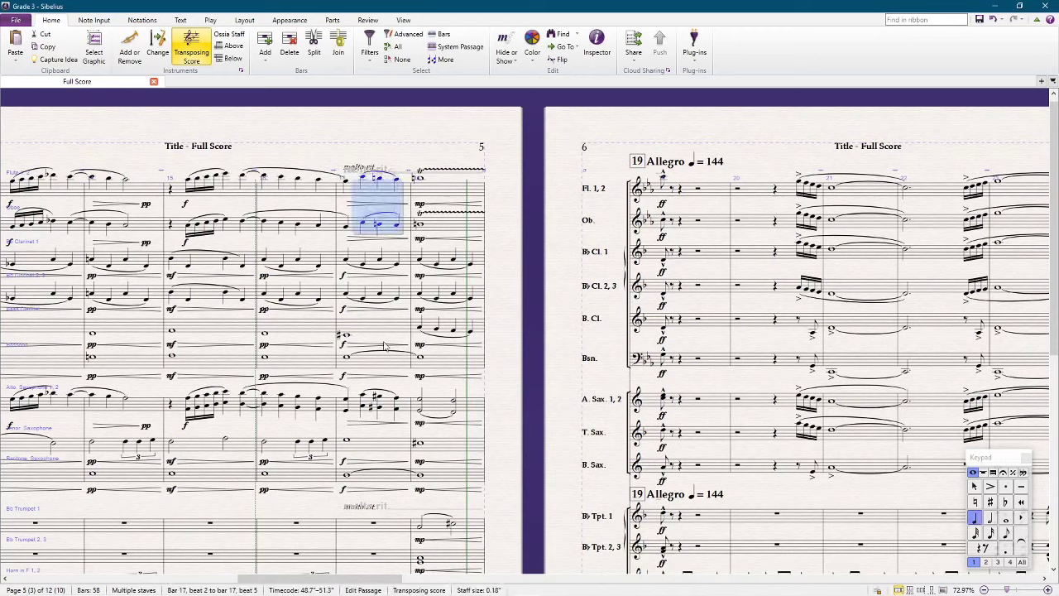
{"action": "left_click", "coordinate": [389, 404], "text": "ctrl"}
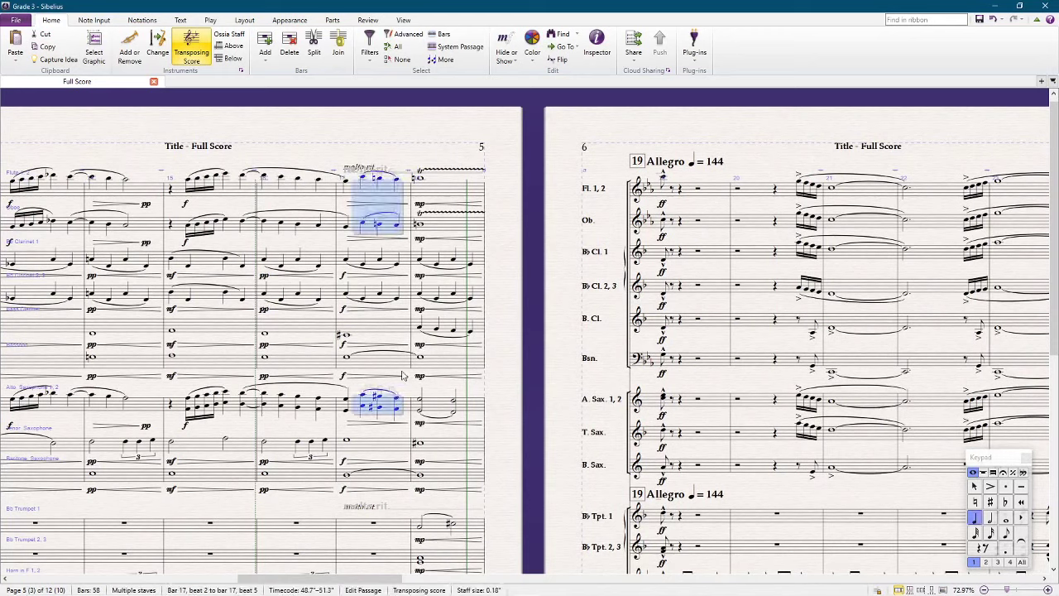
{"action": "left_click", "coordinate": [437, 331]}
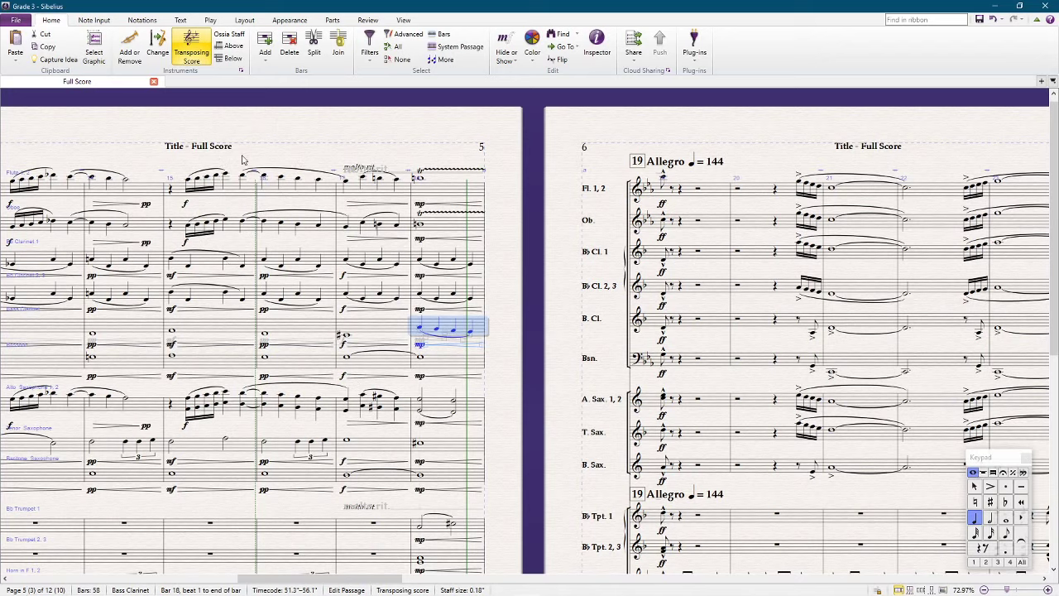
Undo the latest pitch and octave changes in bars 17–18 of the flute, oboe and alto saxophone
{"action": "left_click_drag", "start_coordinate": [413, 138], "coordinate": [410, 140]}
{"action": "key", "text": "ctrl+z"}
{"action": "key", "text": "ctrl+z"}
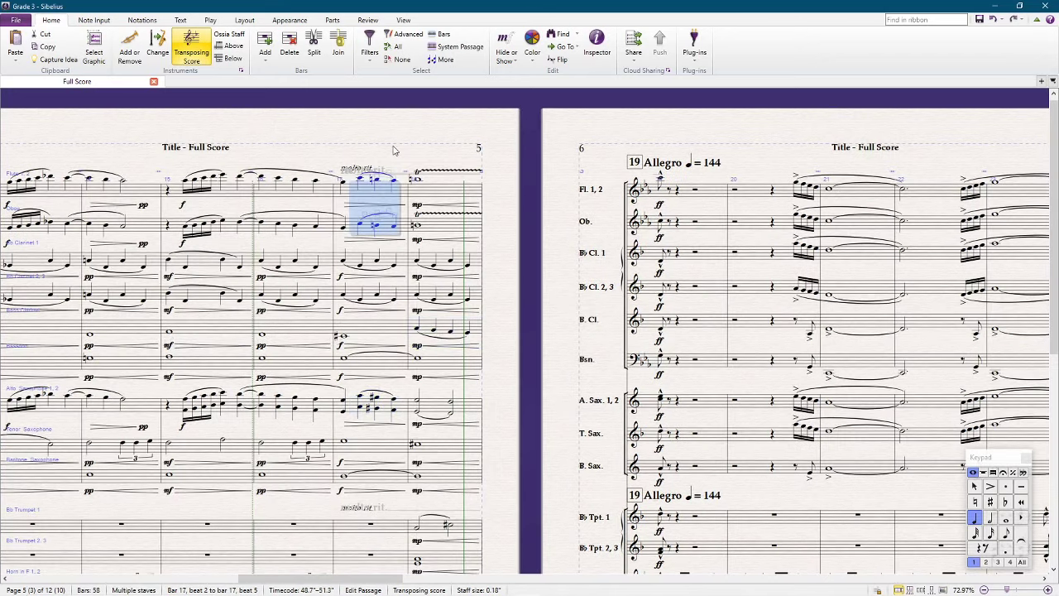
{"action": "key", "text": "ctrl+z"}
{"action": "key", "text": "ctrl+z"}
{"action": "key", "text": "ctrl+z"}
{"action": "key", "text": "ctrl+z"}
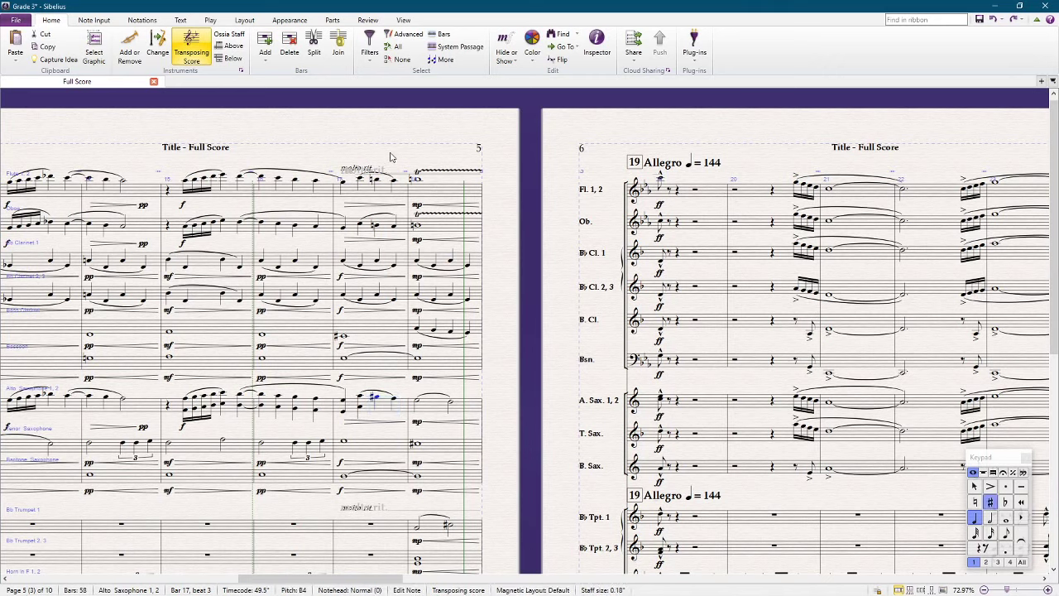
{"action": "key", "text": "ctrl+z"}
{"action": "key", "text": "ctrl+z"}
{"action": "key", "text": "ctrl+z"}
{"action": "key", "text": "ctrl+z"}
{"action": "key", "text": "ctrl+z"}
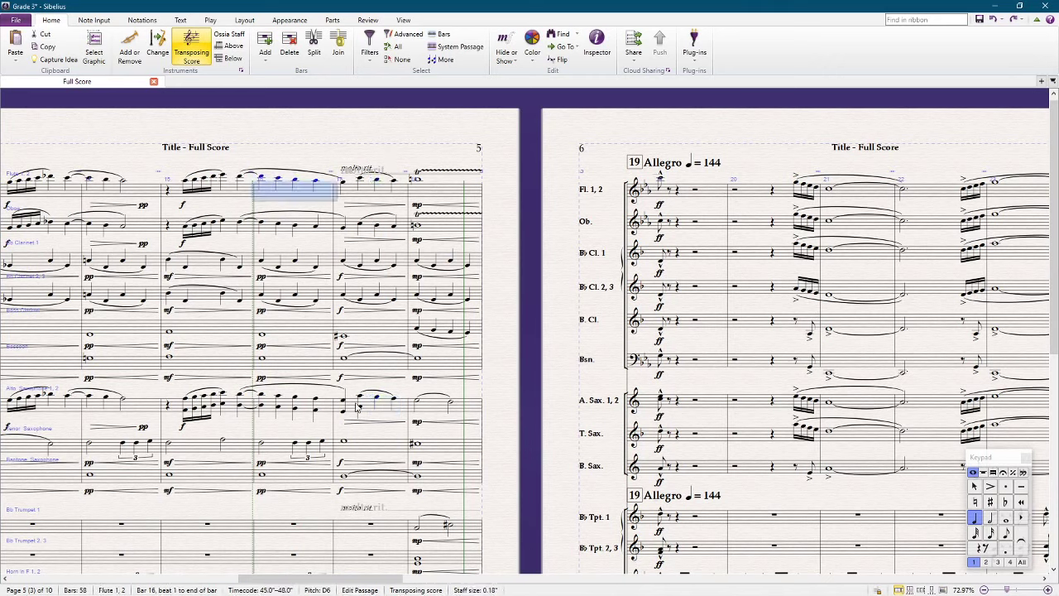
{"action": "key", "text": "ctrl+z"}
{"action": "key", "text": "ctrl+z"}
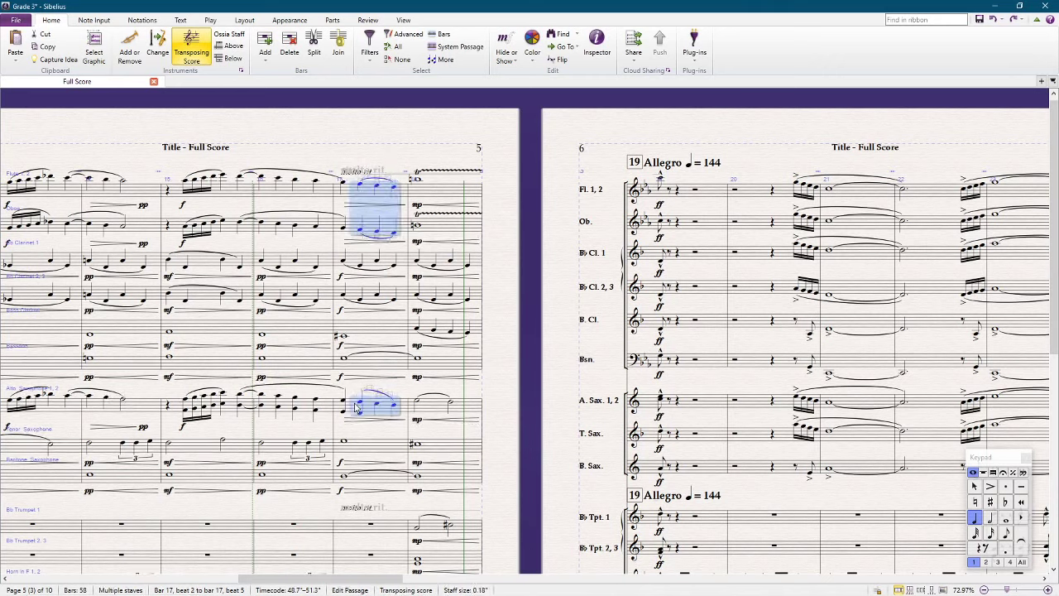
{"action": "left_click", "coordinate": [430, 160]}
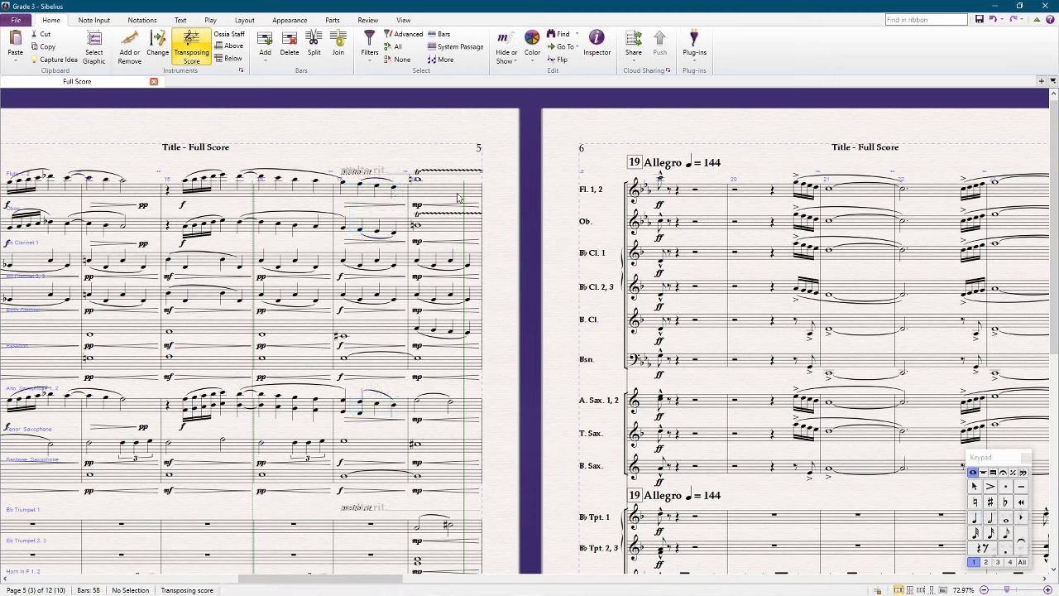
Play back the bar 17 line into bar 18 and review the woodwind and brass parts of bars 13–18
{"action": "key", "text": "space"}
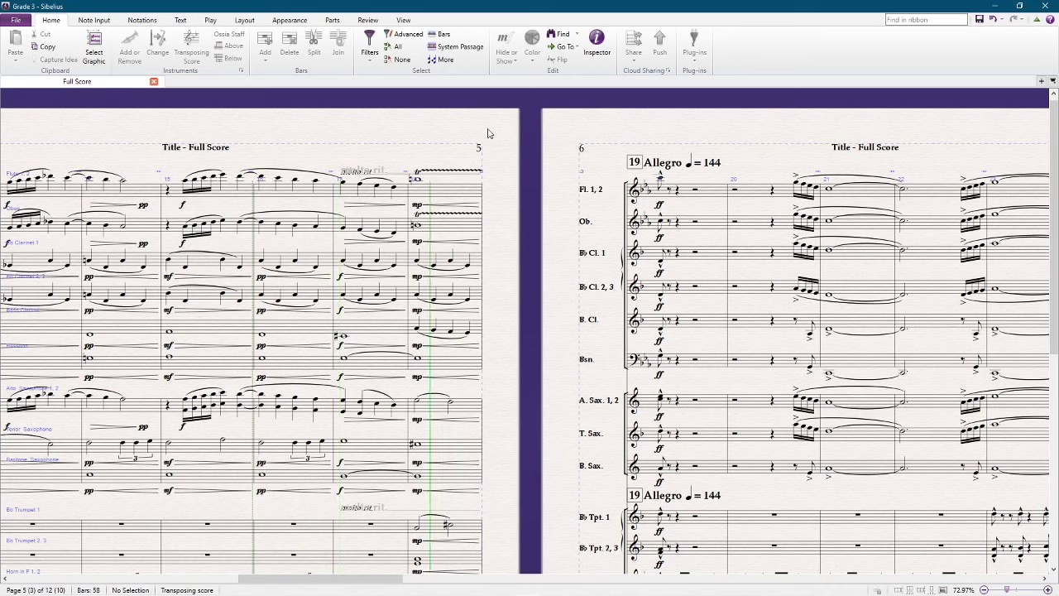
{"action": "key", "text": "space"}
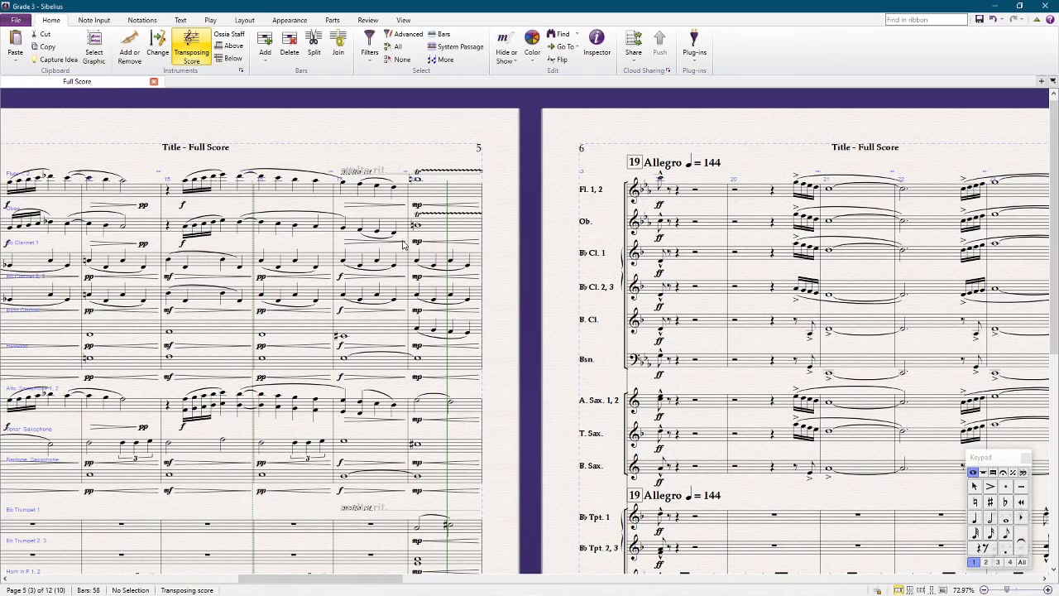
{"action": "scroll", "coordinate": [397, 244], "scroll_direction": "left", "scroll_amount": 2}
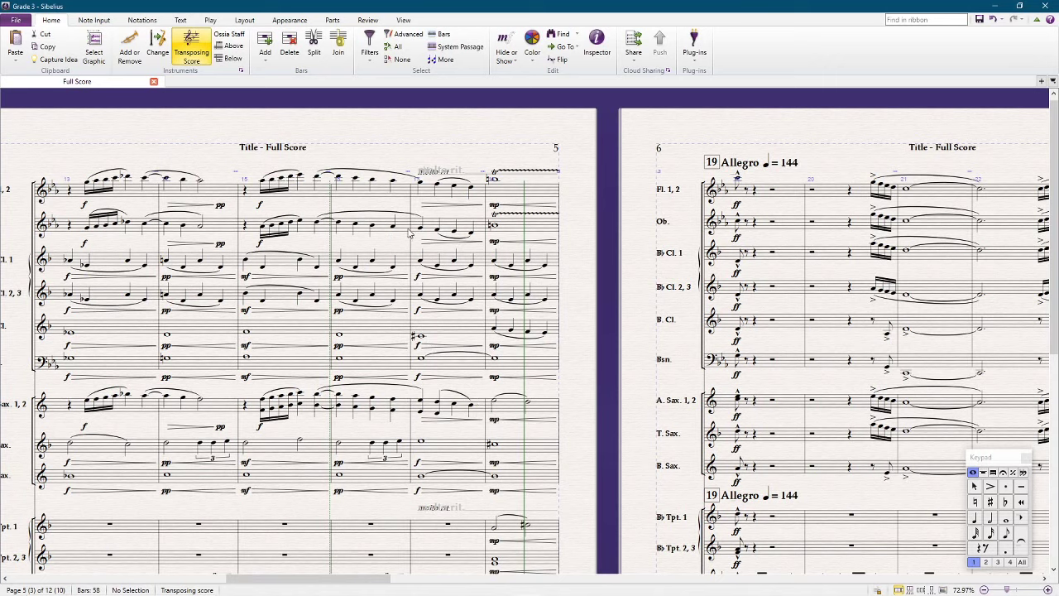
{"action": "scroll", "coordinate": [396, 238], "scroll_direction": "left", "scroll_amount": 1}
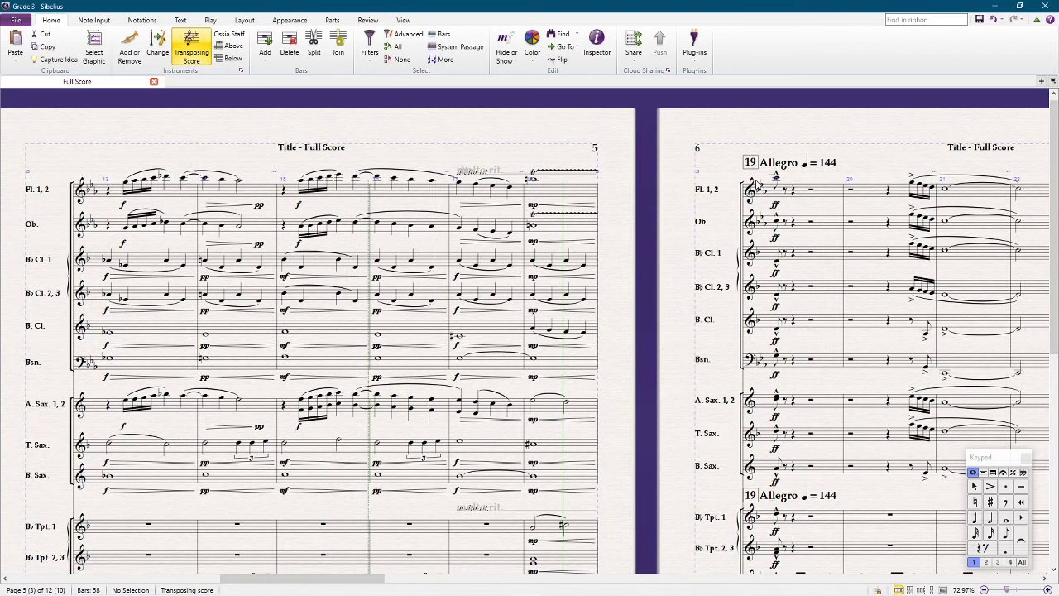
{"action": "scroll", "coordinate": [497, 212], "scroll_direction": "down", "scroll_amount": 3}
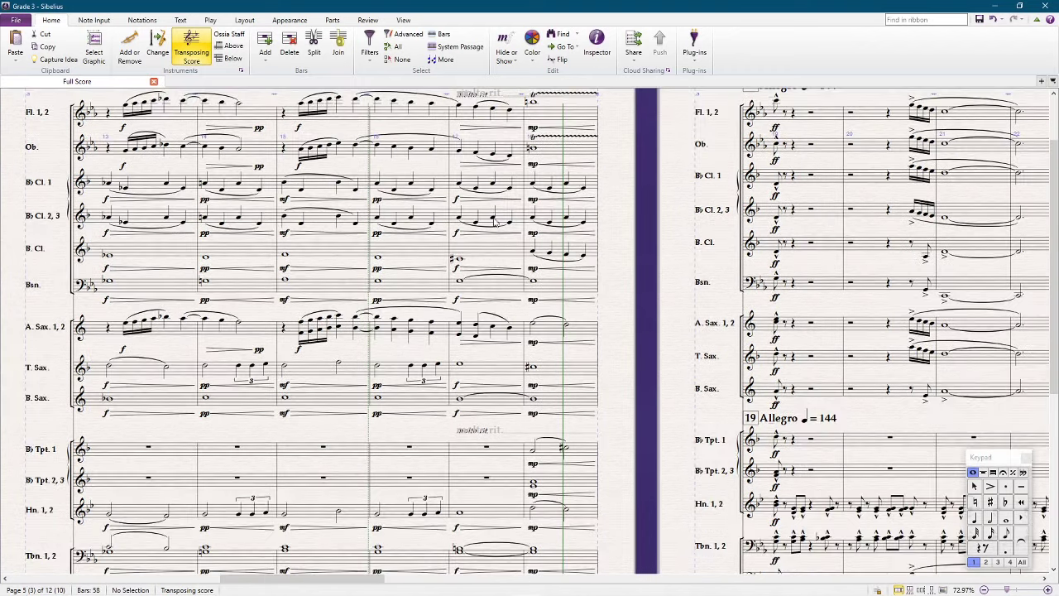
{"action": "scroll", "coordinate": [484, 468], "scroll_direction": "up", "scroll_amount": 3}
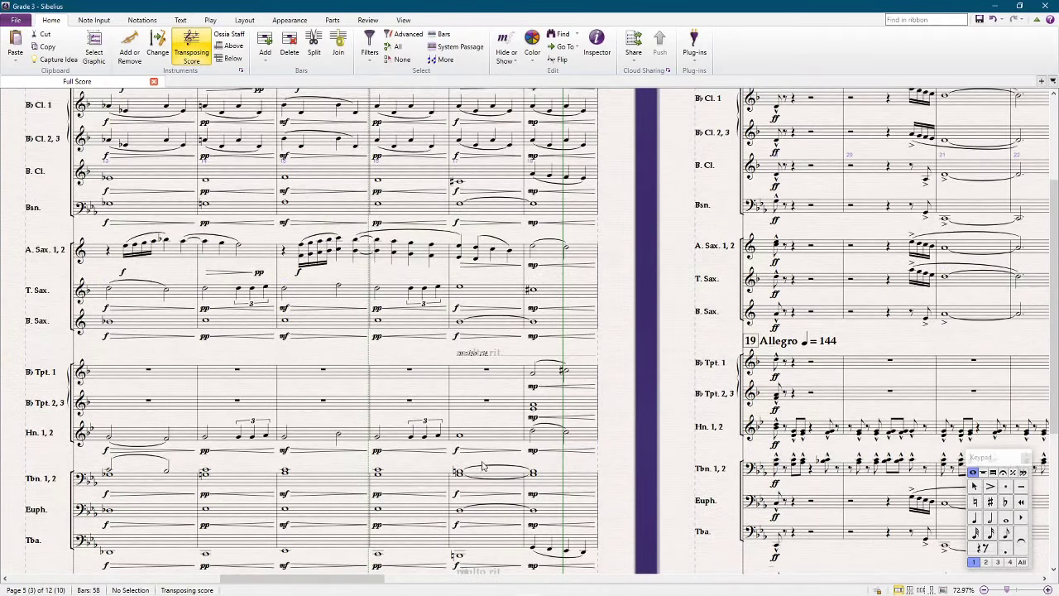
{"action": "scroll", "coordinate": [479, 462], "scroll_direction": "up", "scroll_amount": 1}
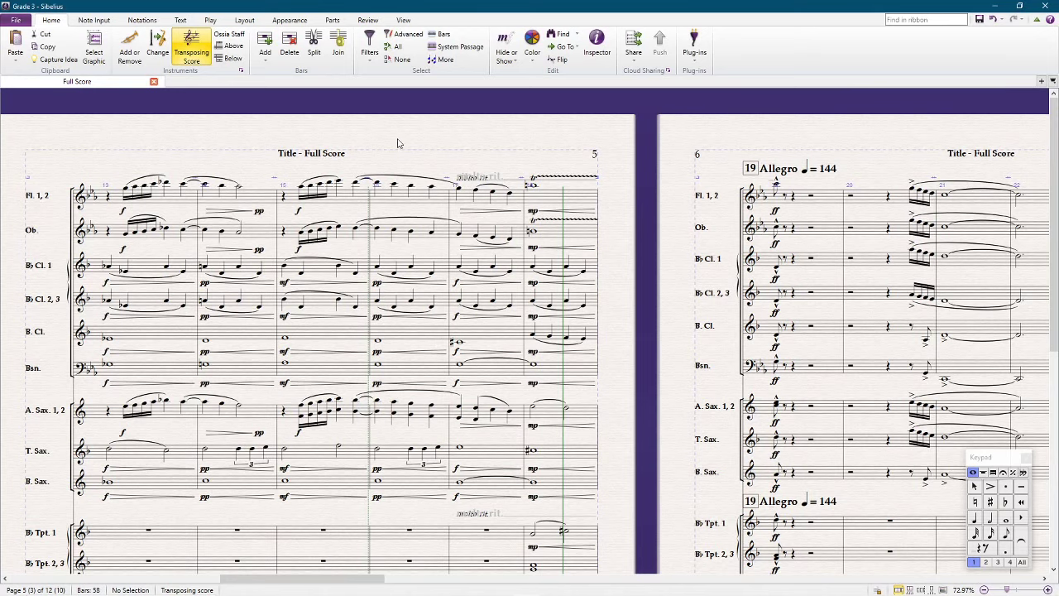
{"action": "scroll", "coordinate": [398, 141], "scroll_direction": "down", "scroll_amount": 3}
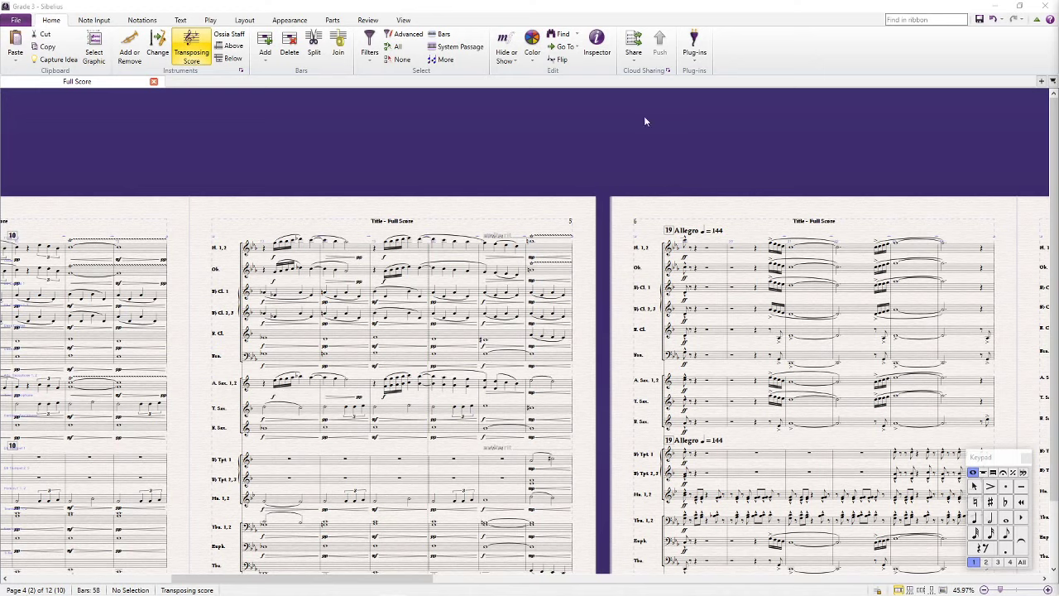
Play back the score from bar 1 into the Allegro at bar 19, reviewing all the parts
{"action": "scroll", "coordinate": [588, 130], "scroll_direction": "left", "scroll_amount": 2}
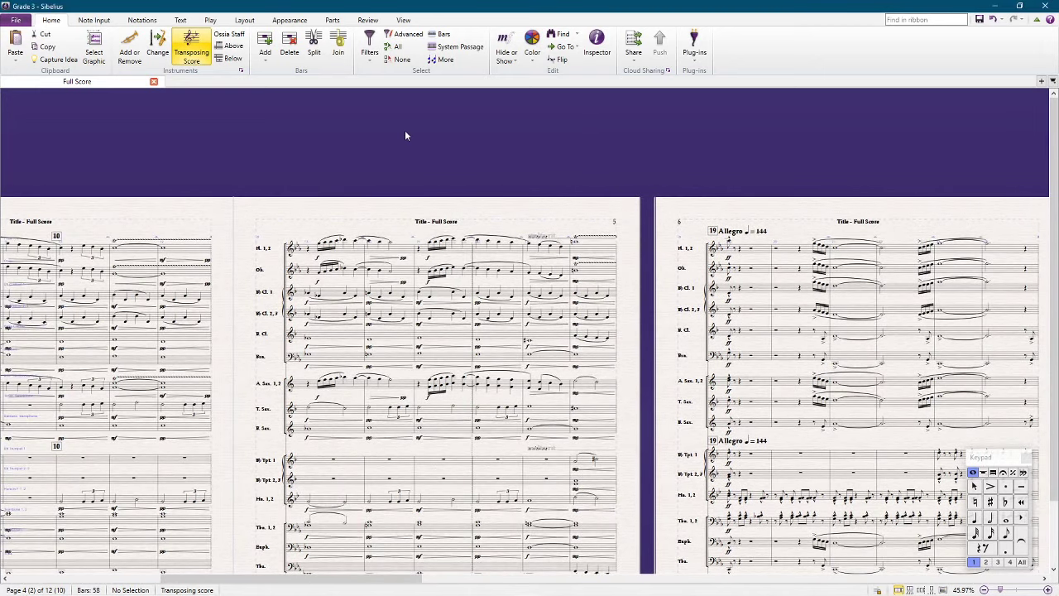
{"action": "left_click_drag", "start_coordinate": [404, 135], "coordinate": [424, 136]}
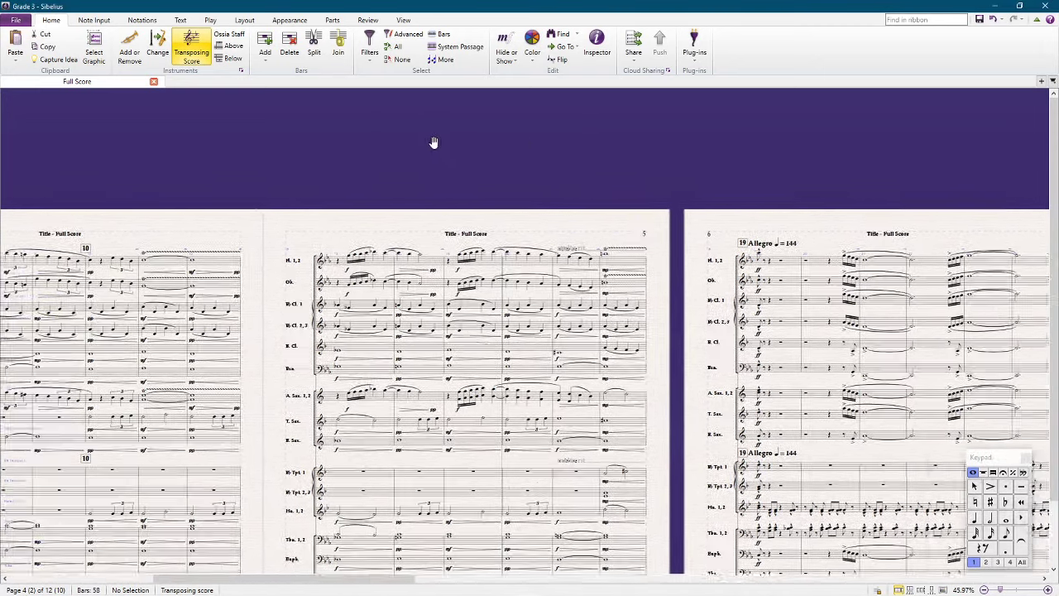
{"action": "scroll", "coordinate": [433, 141], "scroll_direction": "left", "scroll_amount": 10}
{"action": "left_click_drag", "start_coordinate": [218, 129], "coordinate": [285, 117]}
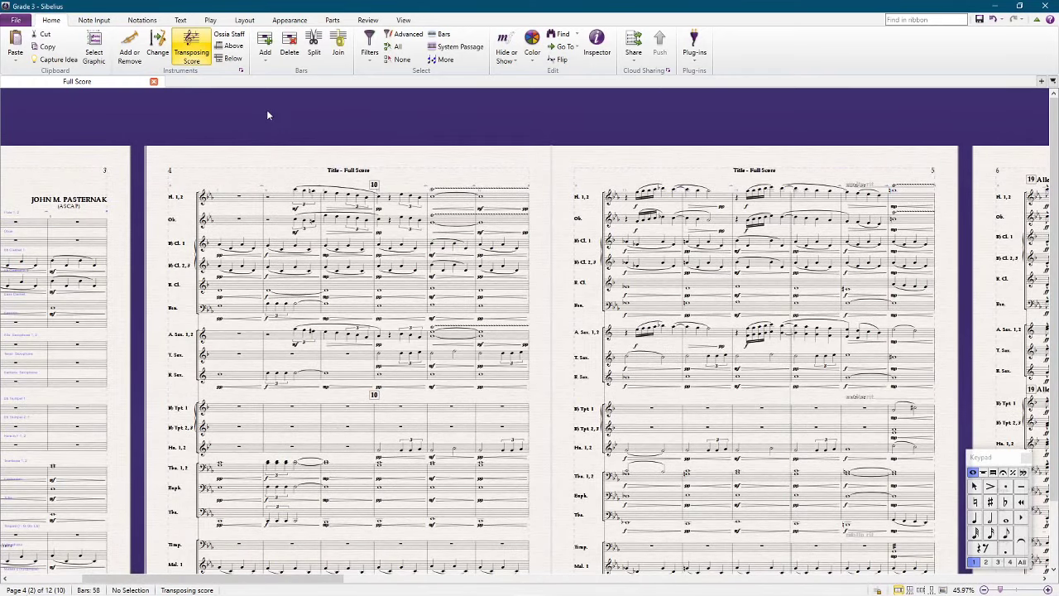
{"action": "left_click_drag", "start_coordinate": [300, 134], "coordinate": [574, 130]}
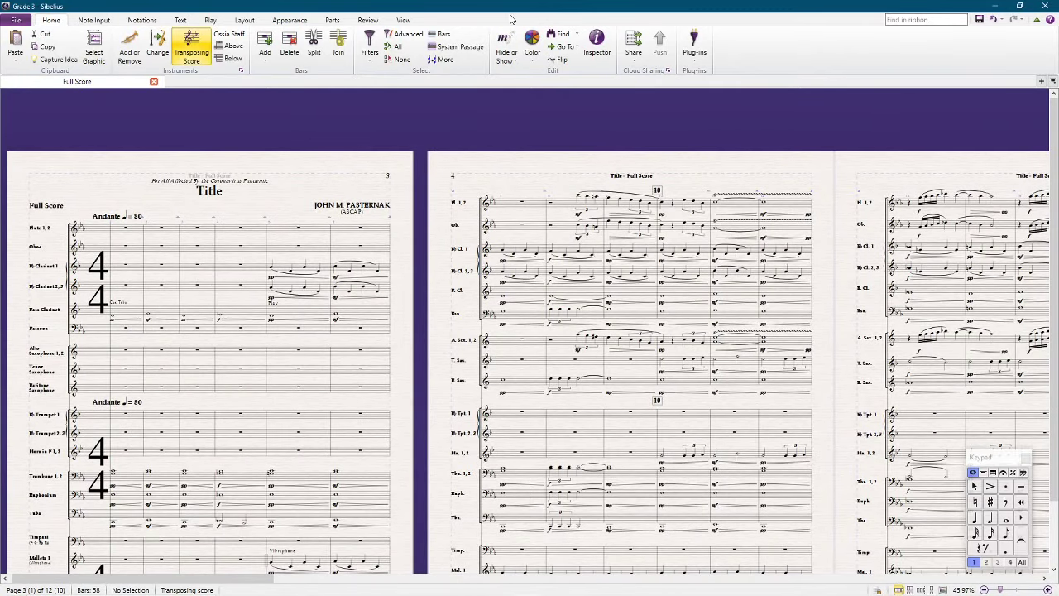
{"action": "key", "text": "space"}
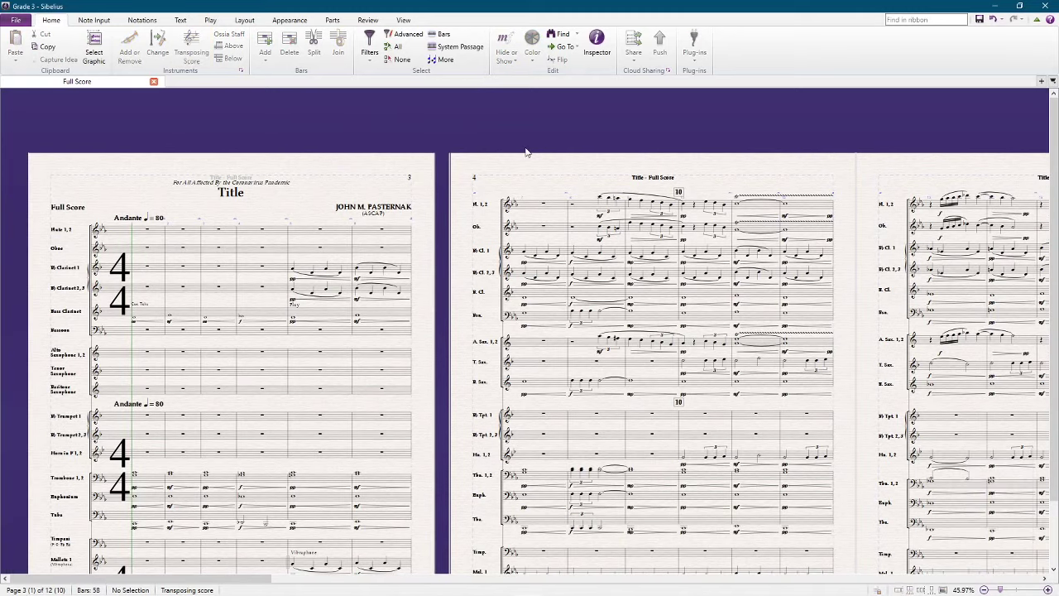
{"action": "scroll", "coordinate": [526, 152], "scroll_direction": "down", "scroll_amount": 3}
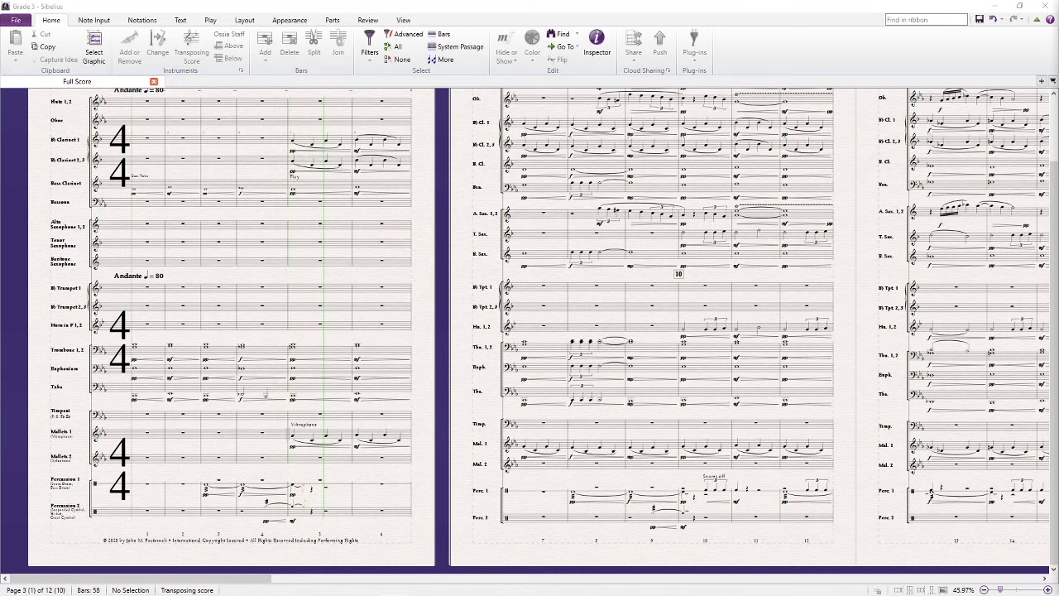
{"action": "scroll", "coordinate": [542, 188], "scroll_direction": "up", "scroll_amount": 1}
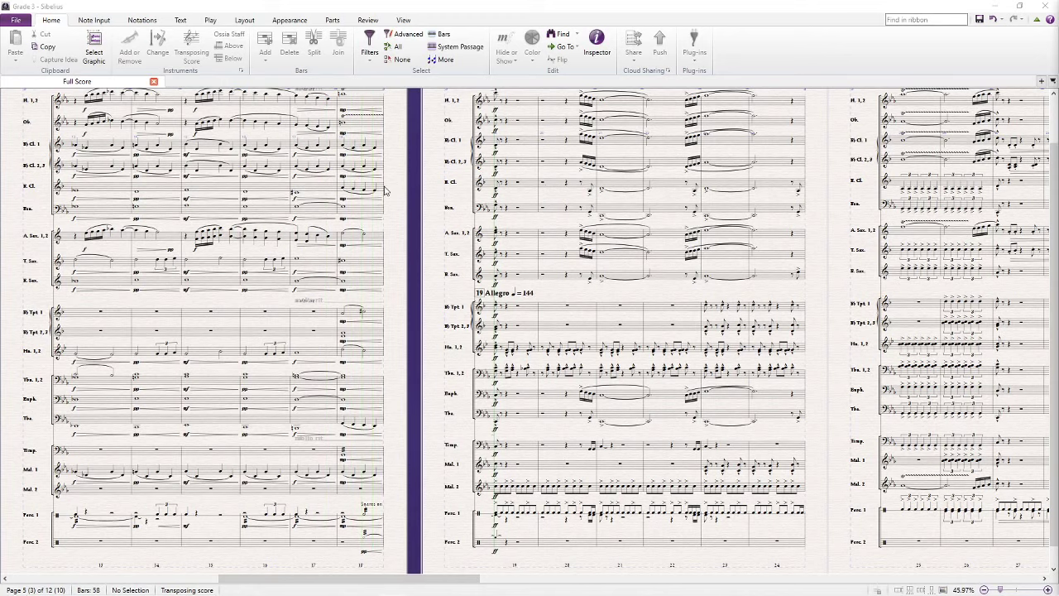
Copy the sixteenth-note run from beat 2 of bar 15 to beat 4 of bar 17 in the flute, oboe and alto saxophone
{"action": "left_click_drag", "start_coordinate": [366, 165], "coordinate": [411, 172]}
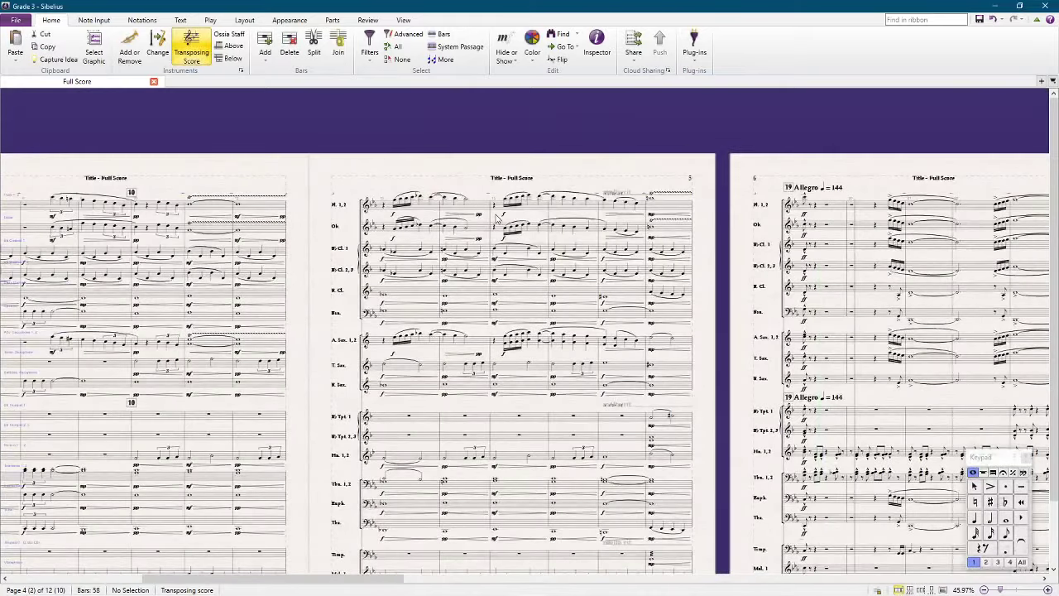
{"action": "scroll", "coordinate": [498, 219], "scroll_direction": "up", "scroll_amount": 2}
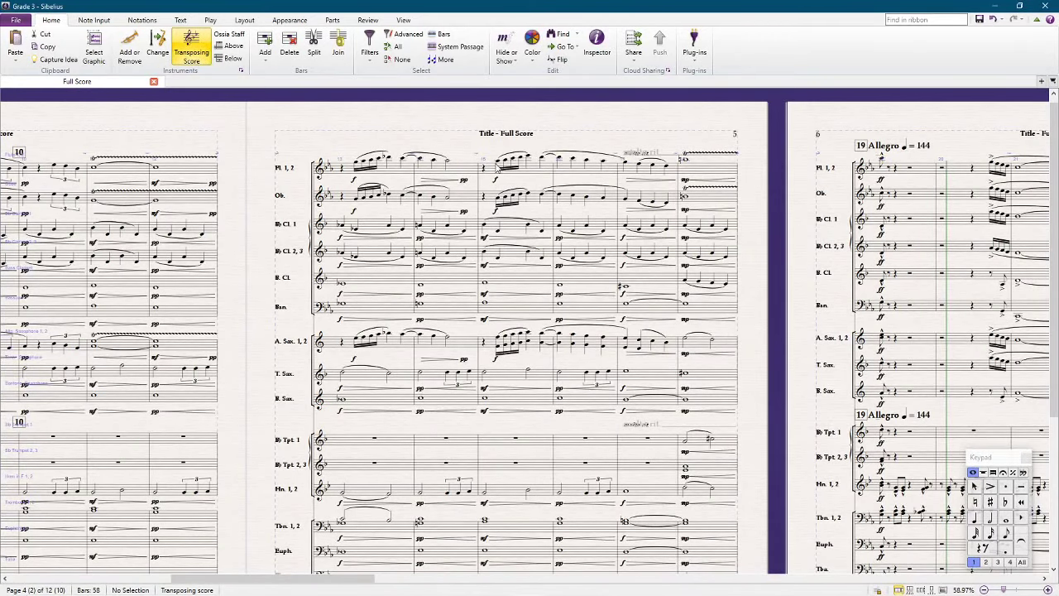
{"action": "left_click", "coordinate": [498, 162]}
{"action": "left_click", "coordinate": [520, 196], "text": "shift"}
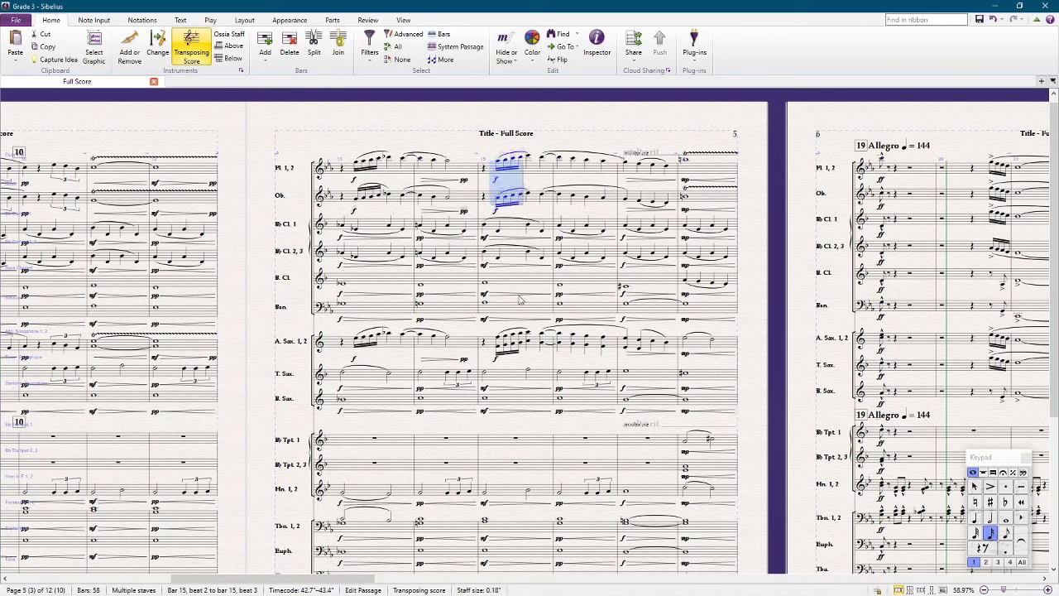
{"action": "left_click", "coordinate": [511, 346], "text": "ctrl"}
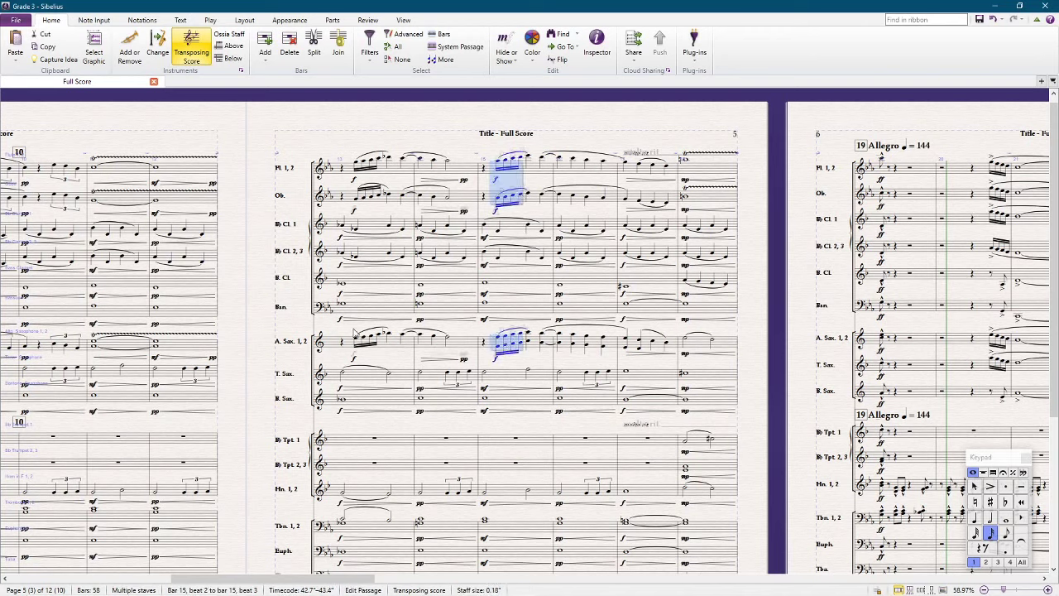
{"action": "left_click", "coordinate": [667, 168], "text": "alt"}
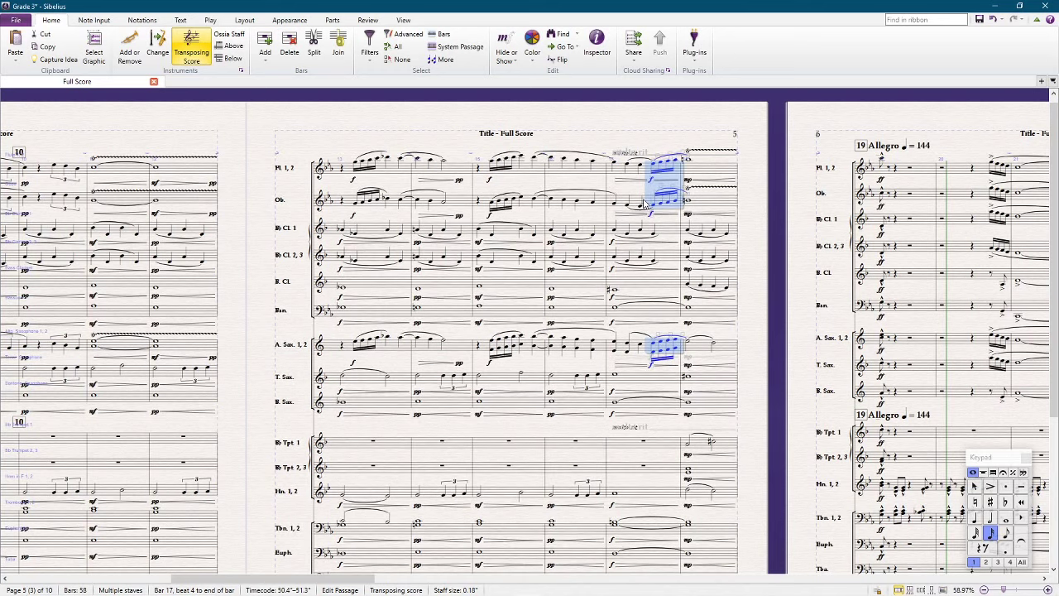
Delete the lower-octave notes from the sixteenth-note run on beat 4 of bar 17 in the alto saxophone
{"action": "left_click", "coordinate": [647, 161]}
{"action": "left_click", "coordinate": [626, 344]}
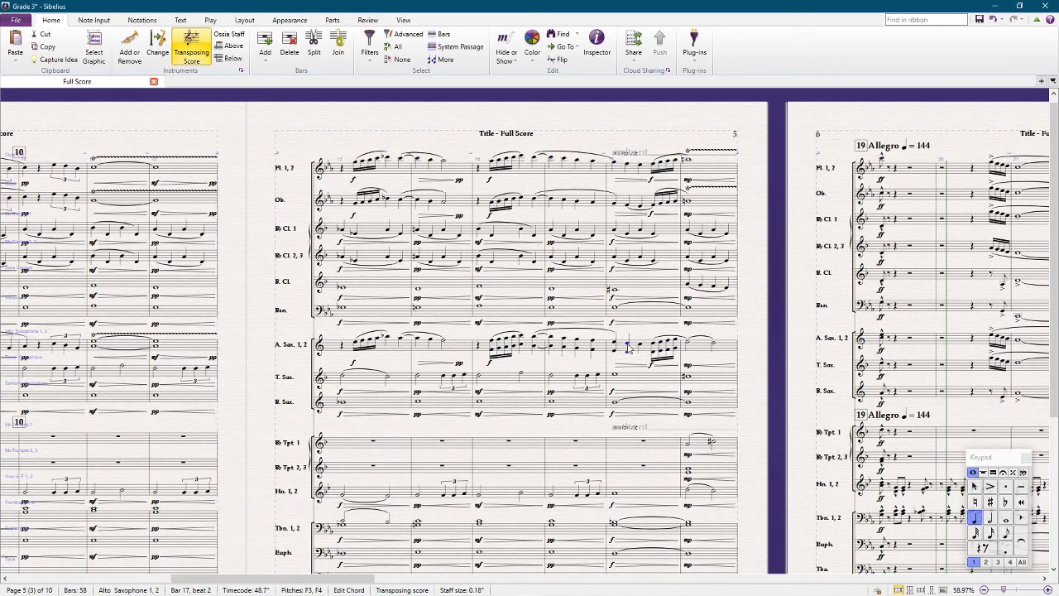
{"action": "left_click", "coordinate": [654, 360]}
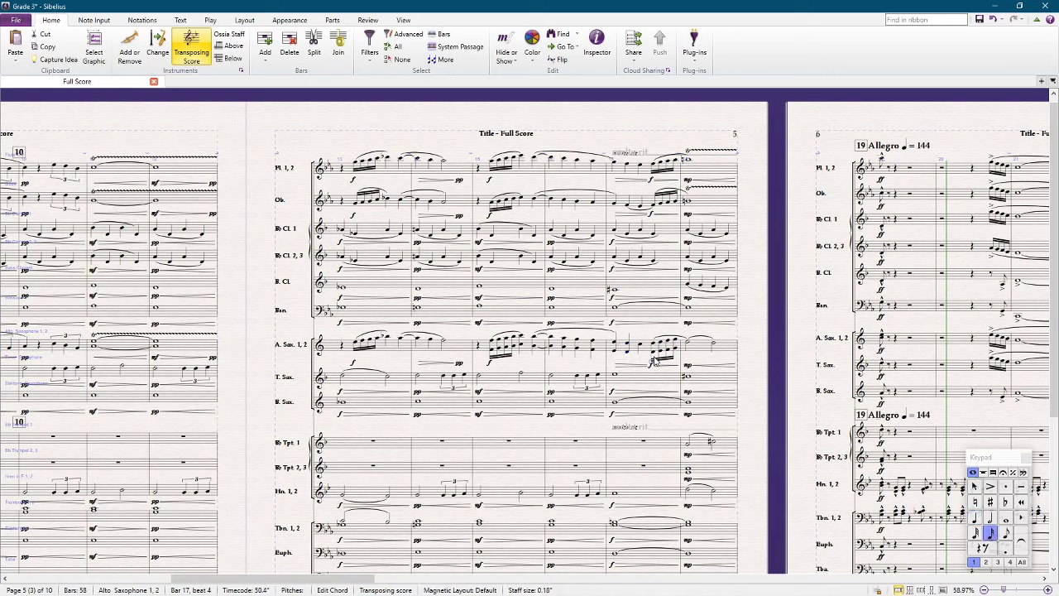
{"action": "left_click", "coordinate": [654, 352]}
{"action": "key", "text": "Delete"}
{"action": "left_click", "coordinate": [660, 351]}
{"action": "key", "text": "Delete"}
{"action": "left_click", "coordinate": [669, 349]}
{"action": "key", "text": "Delete"}
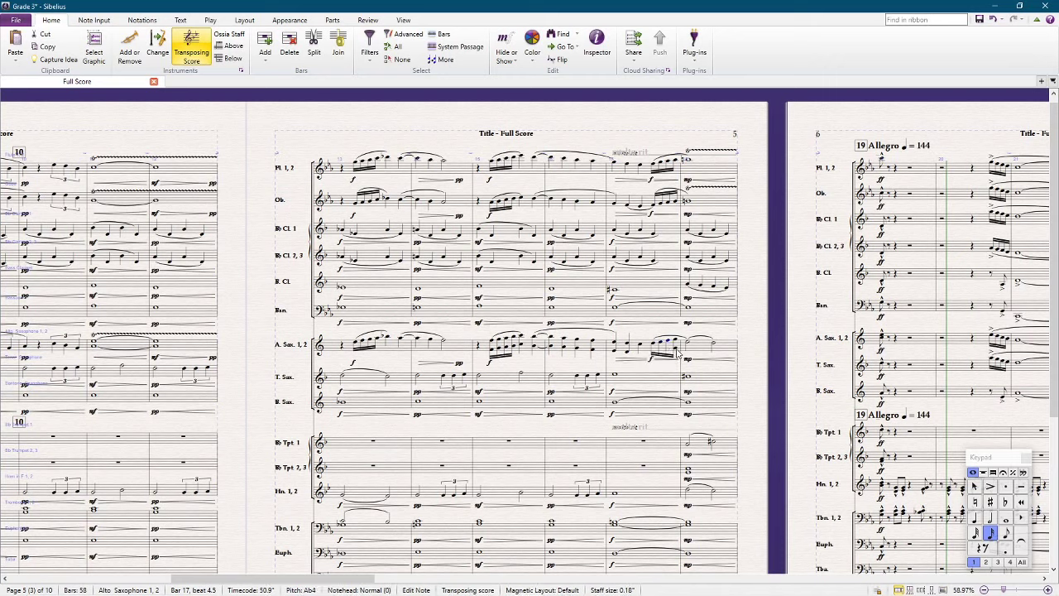
{"action": "left_click", "coordinate": [676, 349]}
{"action": "key", "text": "Delete"}
Delete the copied f dynamic on beat 4 of bar 17 in the alto saxophone, oboe and flute
{"action": "left_click", "coordinate": [640, 358]}
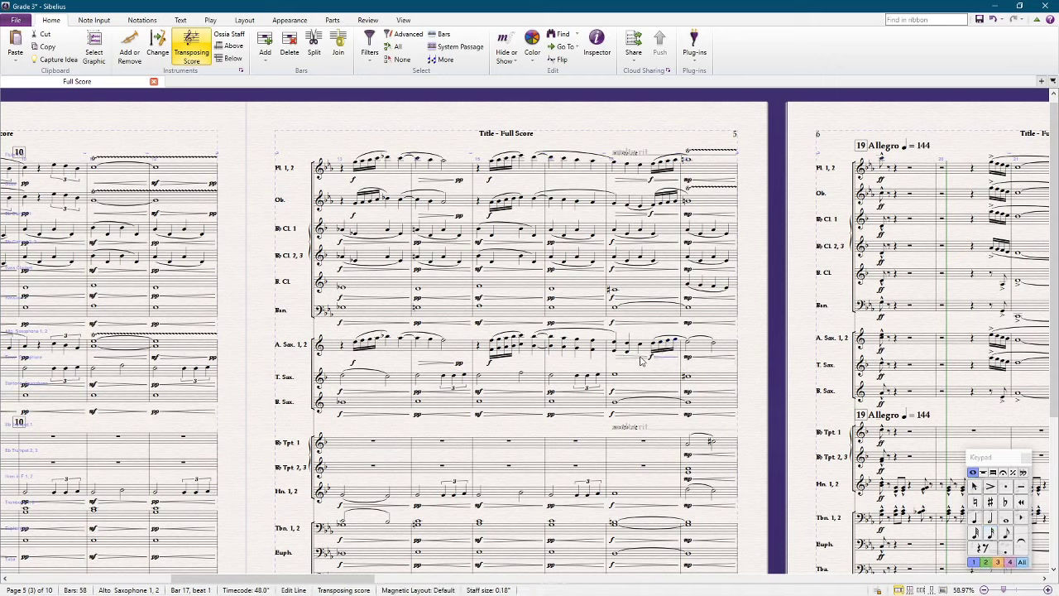
{"action": "left_click", "coordinate": [654, 343]}
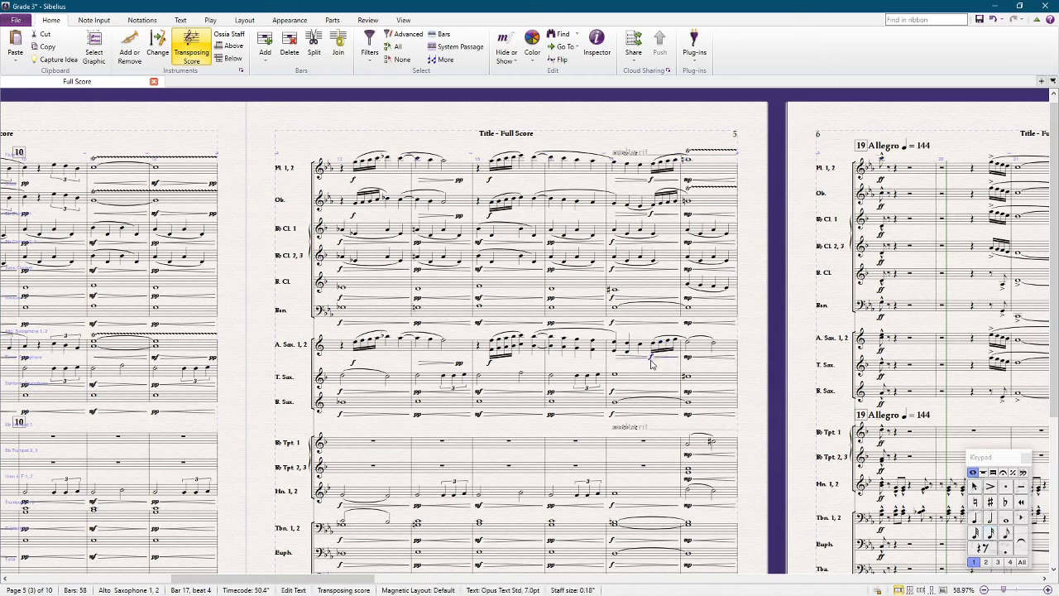
{"action": "left_click", "coordinate": [651, 213]}
{"action": "key", "text": "alt+Up"}
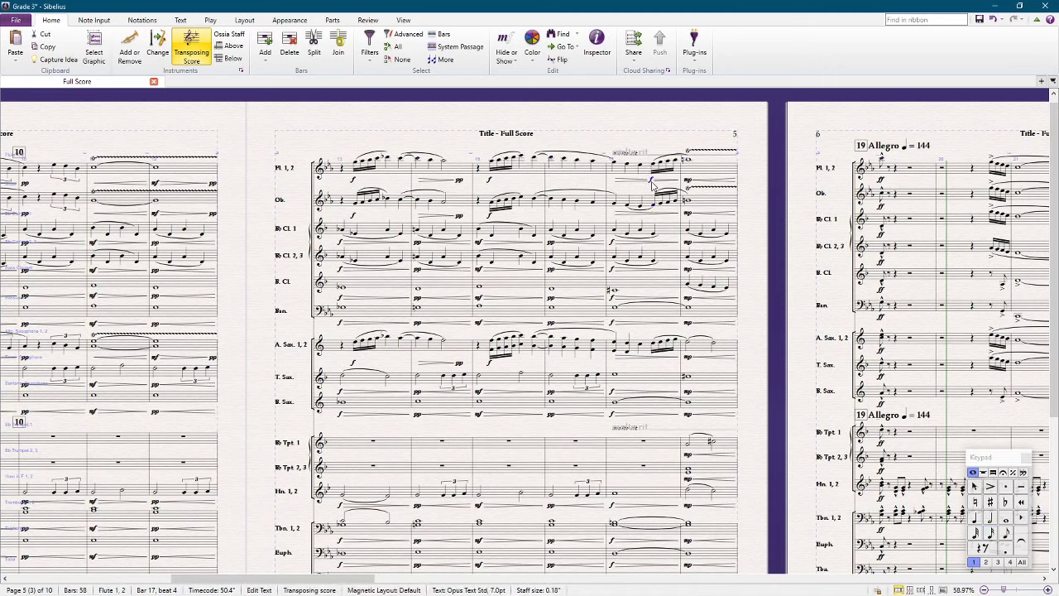
Play back the score from bar 15 into bar 18 to review the bar 17 sixteenth-note run
{"action": "left_click", "coordinate": [524, 173]}
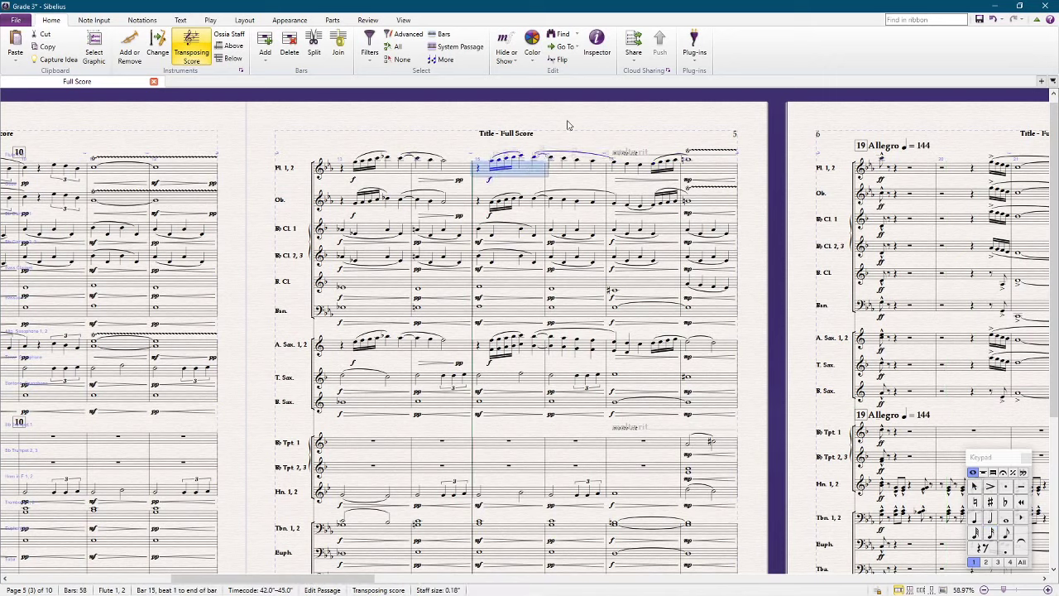
{"action": "left_click", "coordinate": [571, 124]}
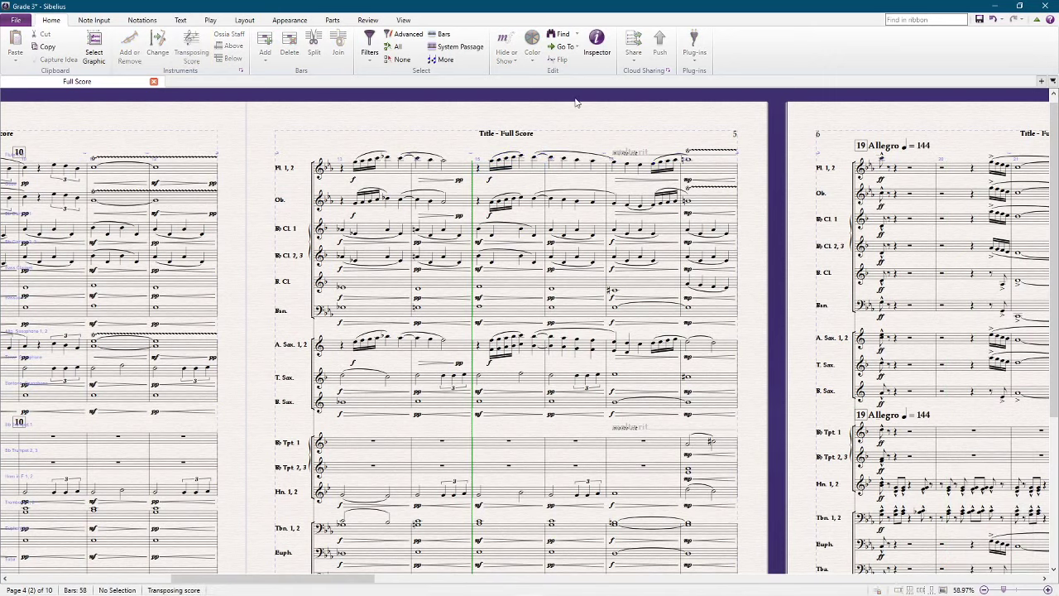
{"action": "key", "text": "space"}
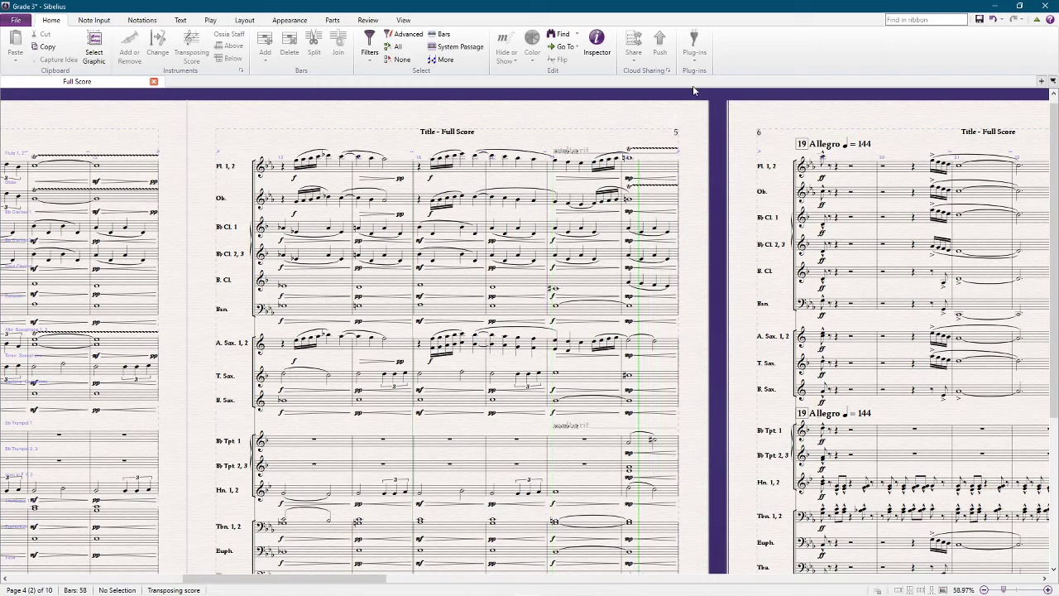
{"action": "key", "text": "space"}
Replace the alto saxophone's bar 18 slur with one from the sixteenth-note run on beat 4 of bar 17 to the last note of bar 18
{"action": "scroll", "coordinate": [552, 163], "scroll_direction": "up", "scroll_amount": 2}
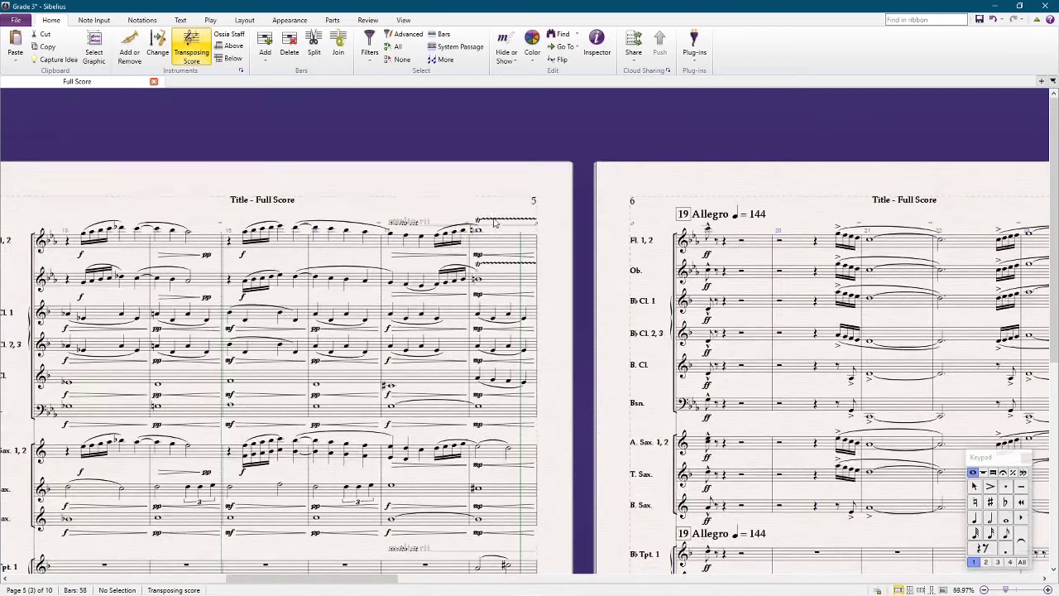
{"action": "left_click", "coordinate": [451, 227]}
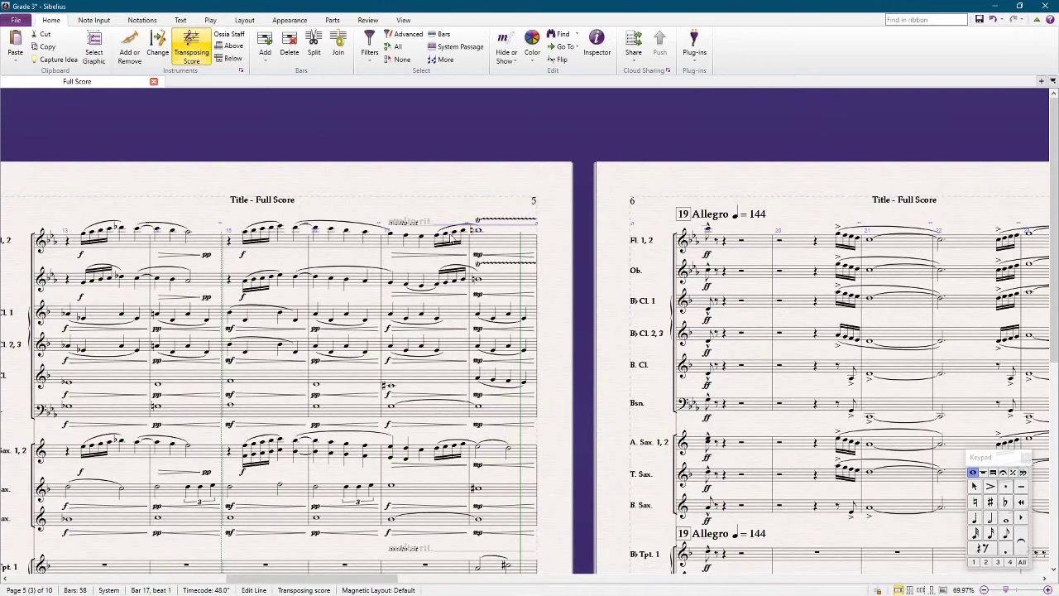
{"action": "left_click", "coordinate": [461, 444]}
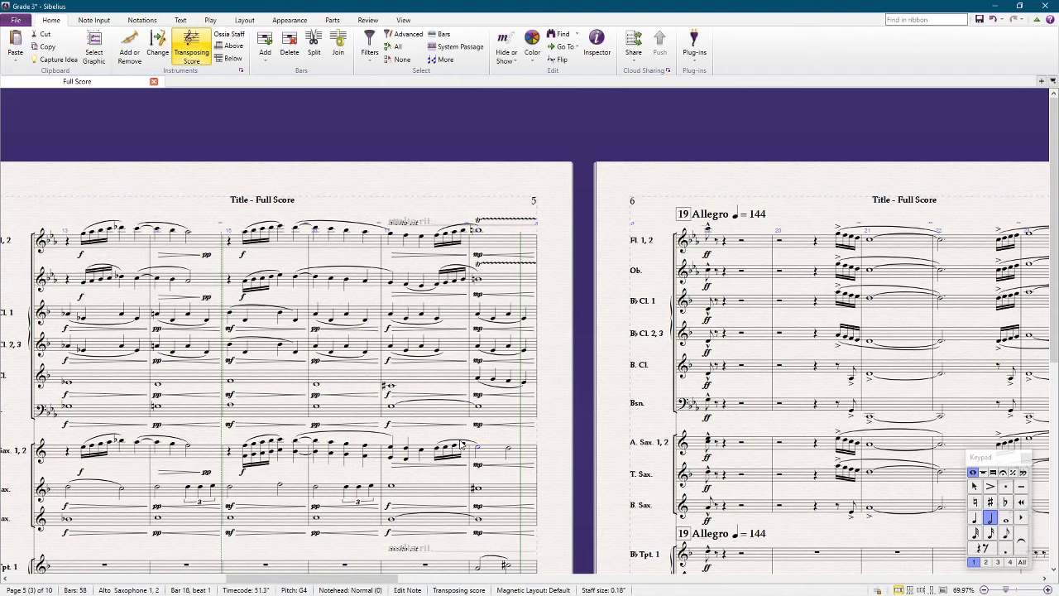
{"action": "key", "text": "Delete"}
{"action": "left_click", "coordinate": [439, 447]}
{"action": "left_click", "coordinate": [508, 447], "text": "shift"}
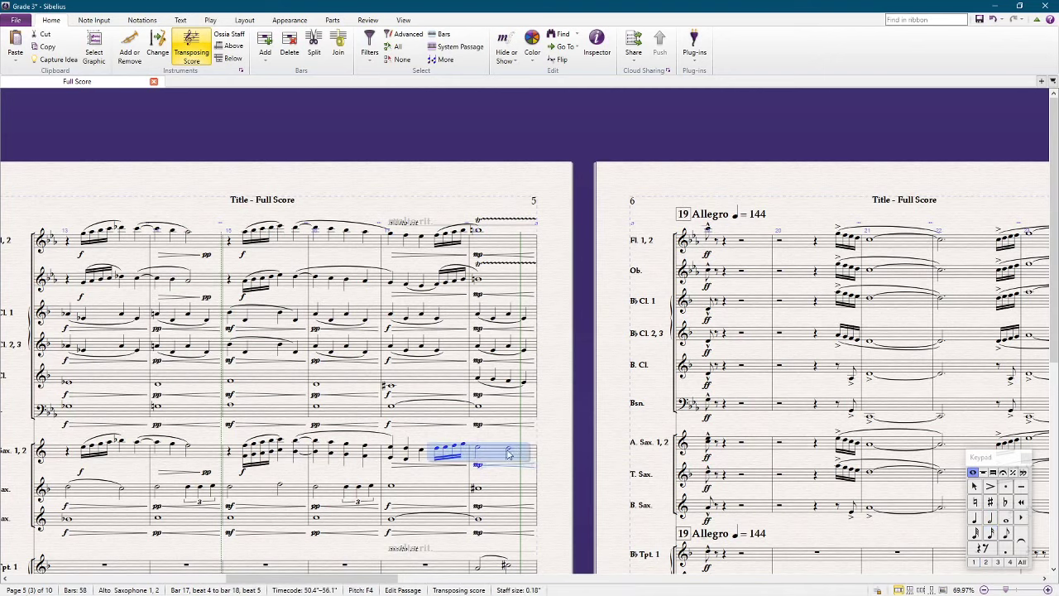
{"action": "key", "text": "s"}
{"action": "key", "text": "Escape"}
{"action": "scroll", "coordinate": [566, 394], "scroll_direction": "down", "scroll_amount": 2}
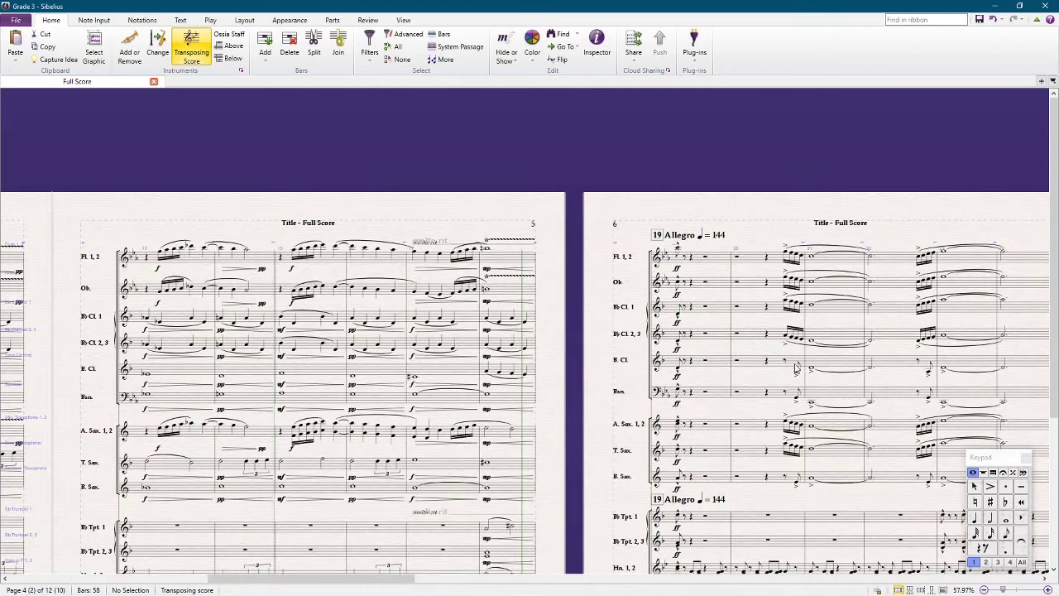